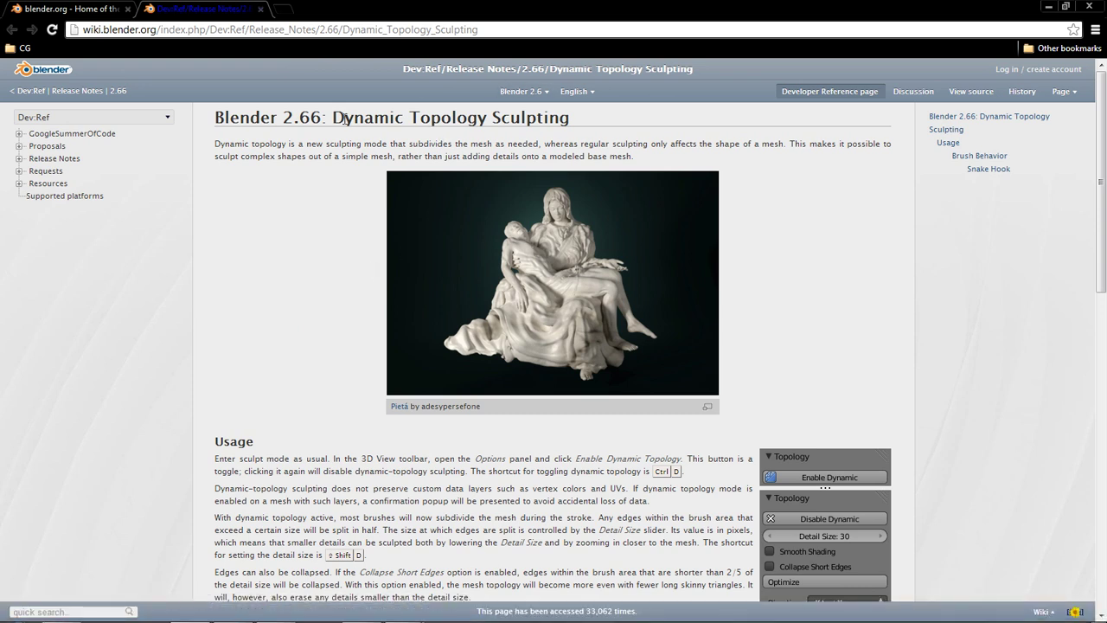
- Read through the Blender 2.66 Dynamic Topology Sculpting release notes, covering the usage, example images and brush behavior sections
mouse_move(332, 120)
left_mouse_down()
mouse_move(519, 143)
mouse_move(588, 119)
left_mouse_up()
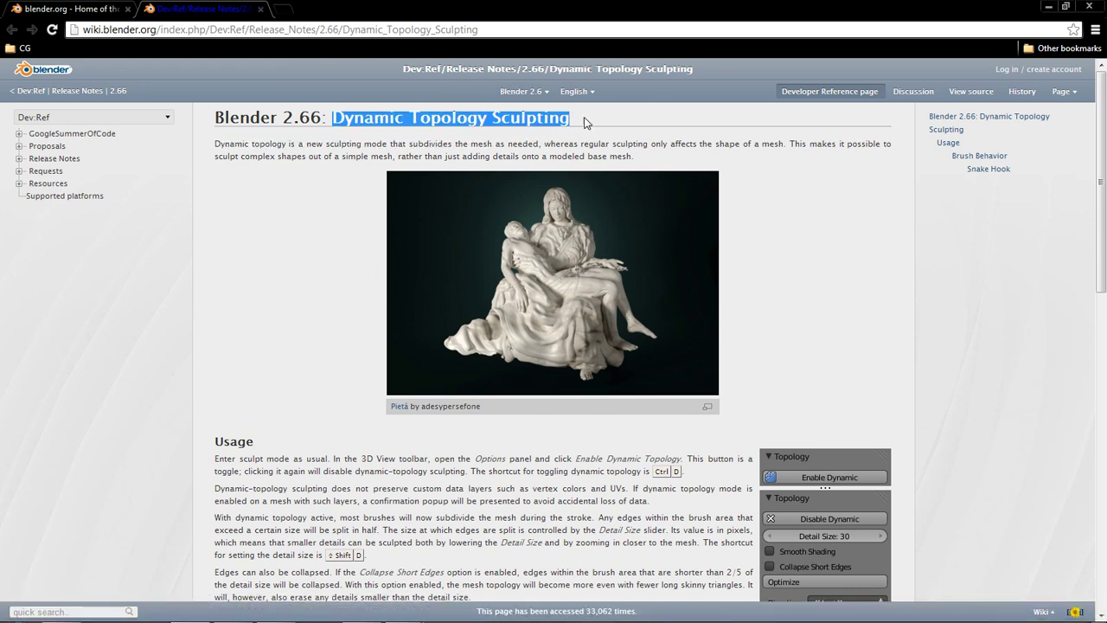
left_click(588, 121)
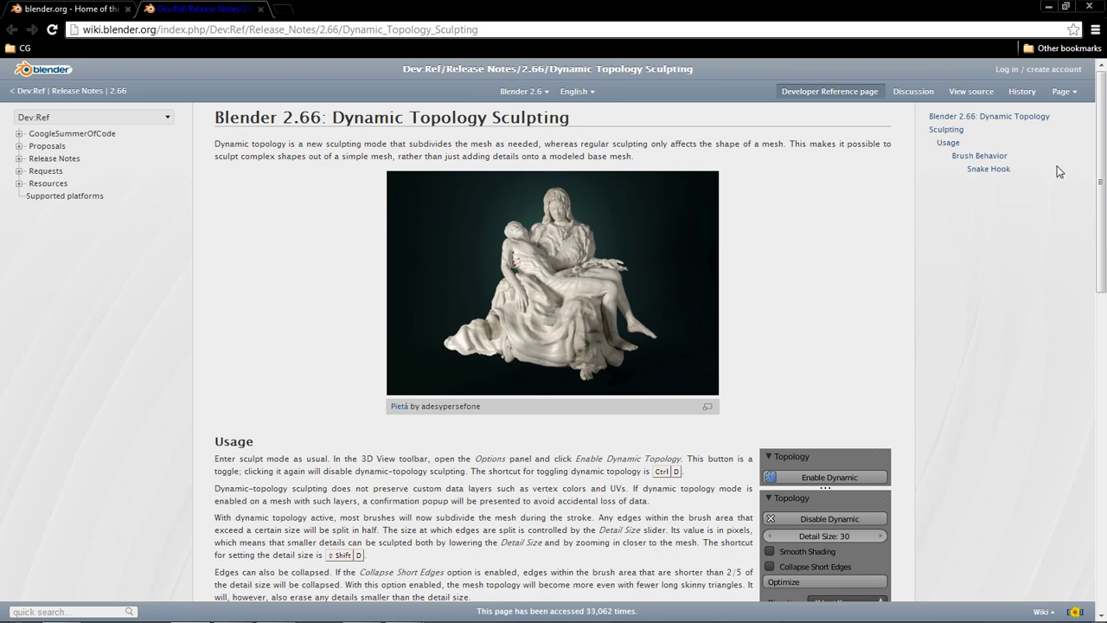
mouse_move(1100, 181)
left_mouse_down()
mouse_move(1100, 344)
mouse_move(1100, 250)
left_mouse_up()
left_click_drag(1102, 205, 1101, 125)
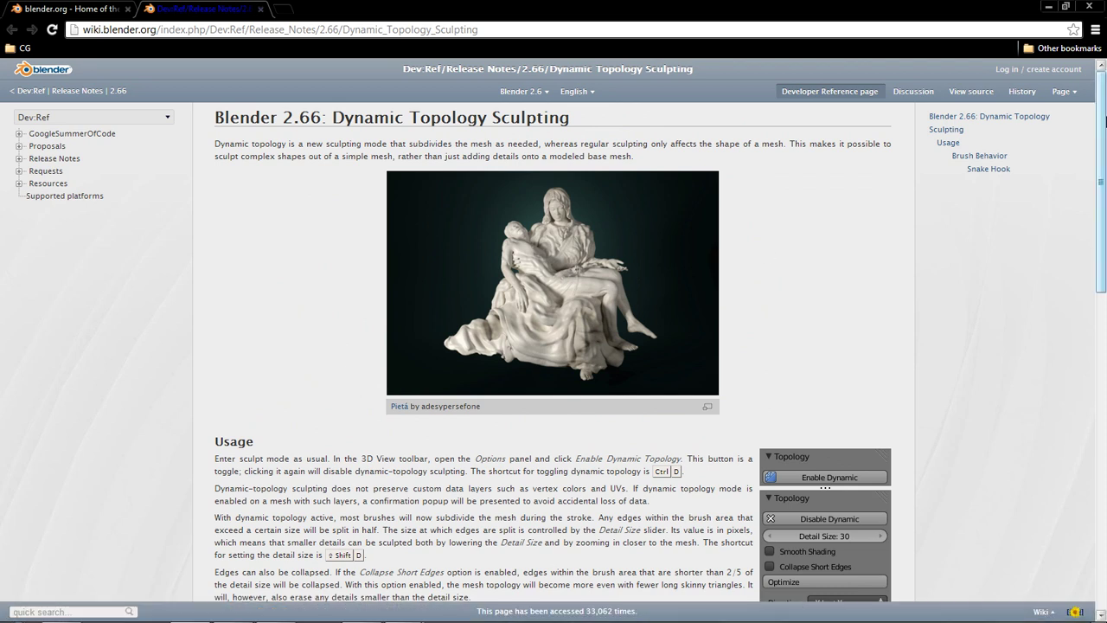
mouse_move(1104, 122)
left_mouse_down()
mouse_move(1104, 307)
mouse_move(1105, 97)
mouse_move(1104, 142)
left_mouse_up()
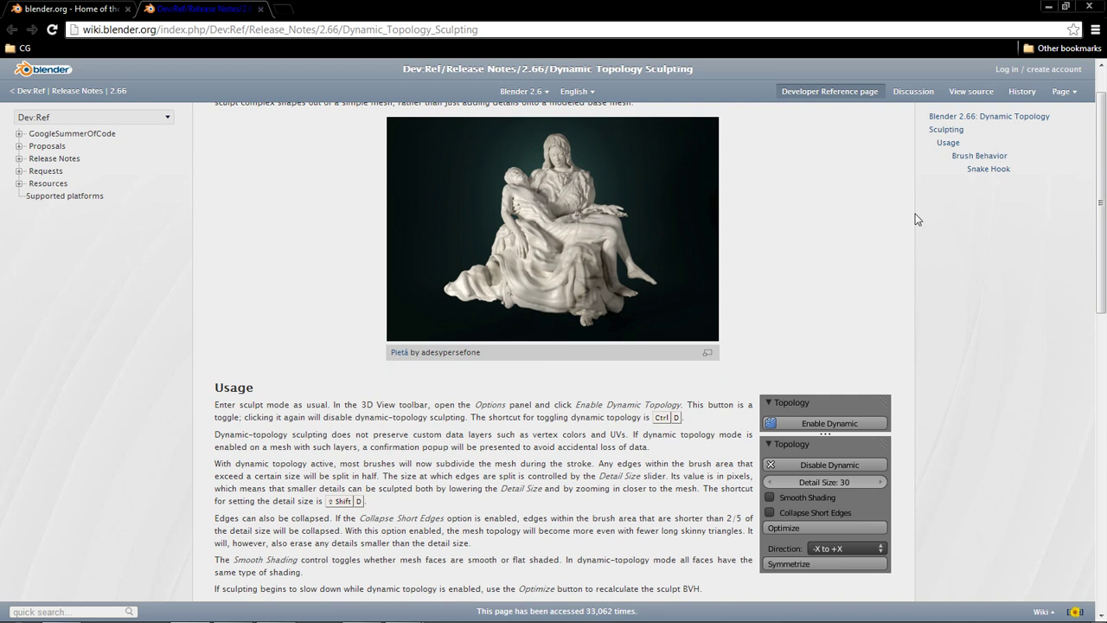
scroll(1090, 304, "down", 4)
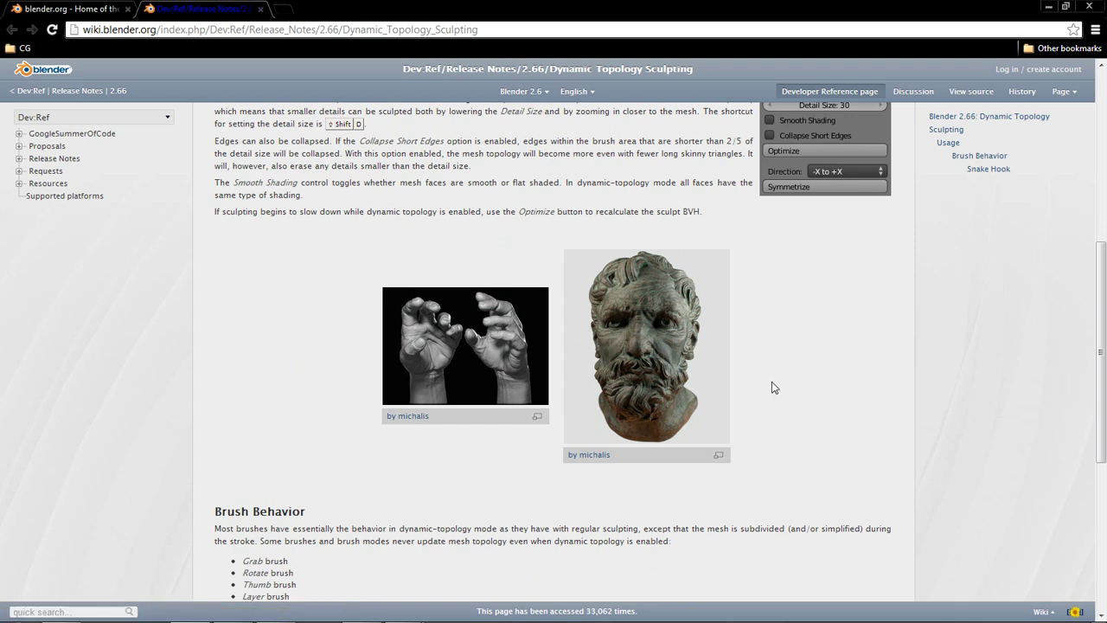
left_click_drag(1102, 279, 1104, 281)
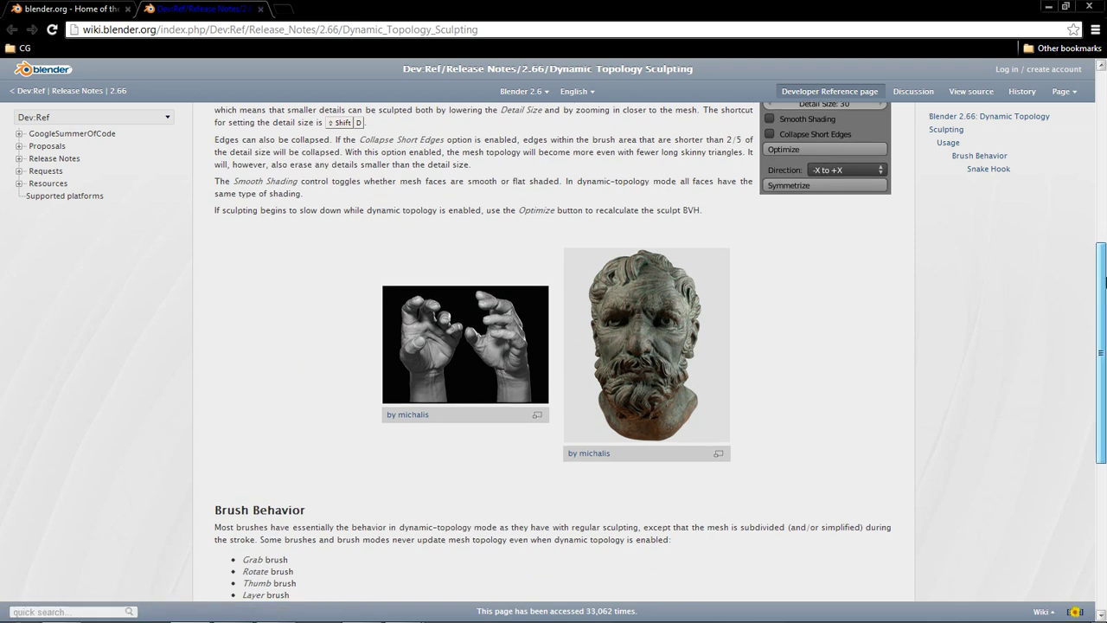
scroll(1104, 281, "down", 3)
scroll(1105, 268, "up", 1)
scroll(1105, 268, "up", 6)
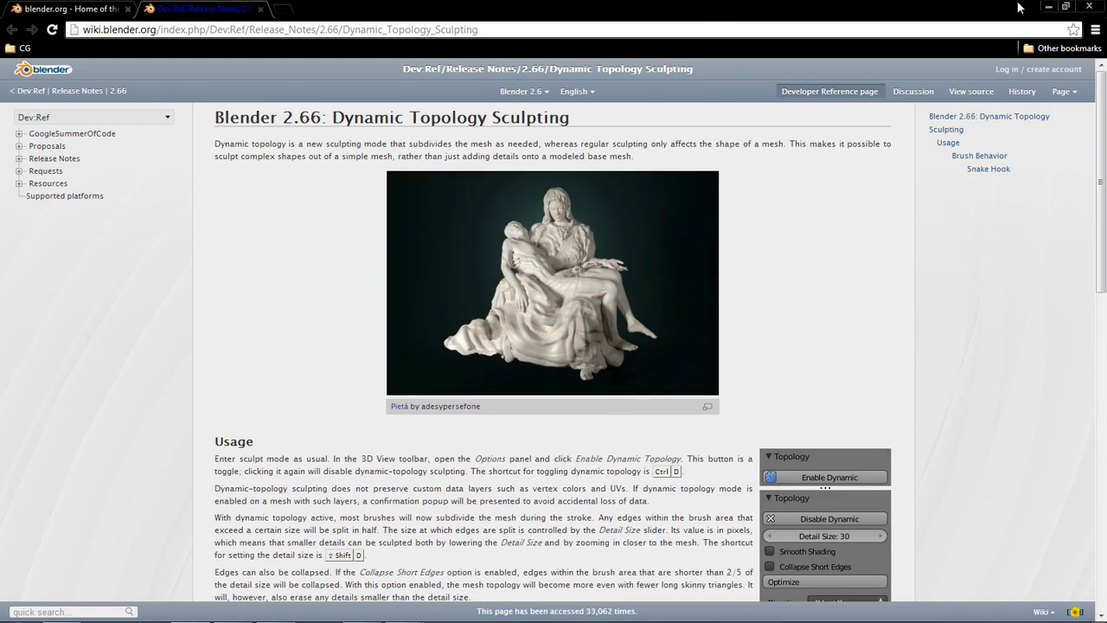
- Switch from the browser to Blender and add a PolySphere to the empty scene
left_click(1048, 6)
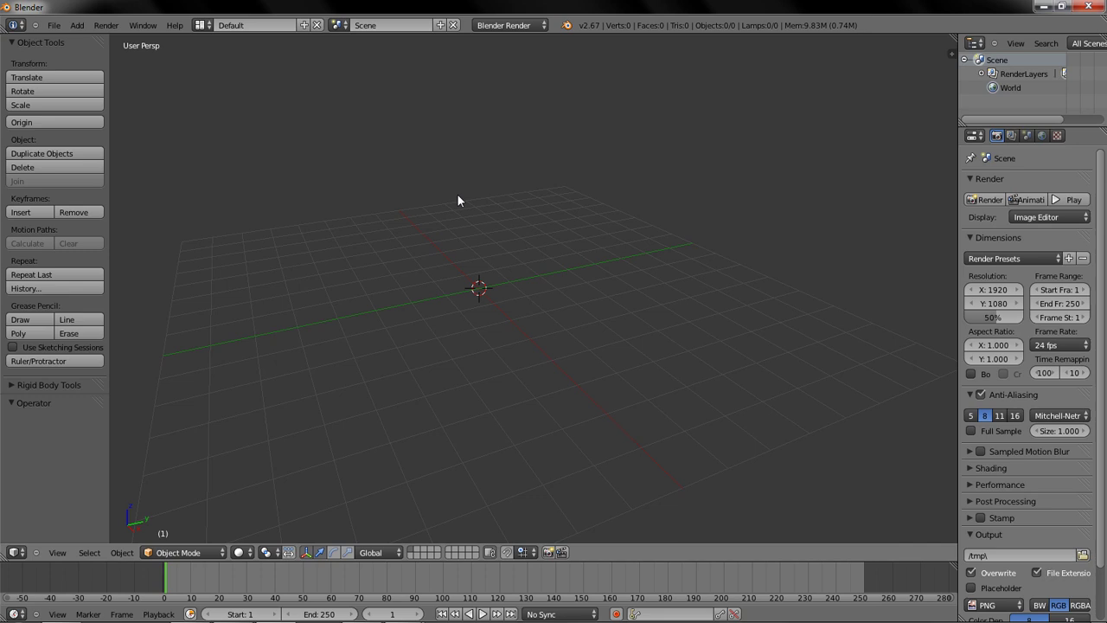
key("space")
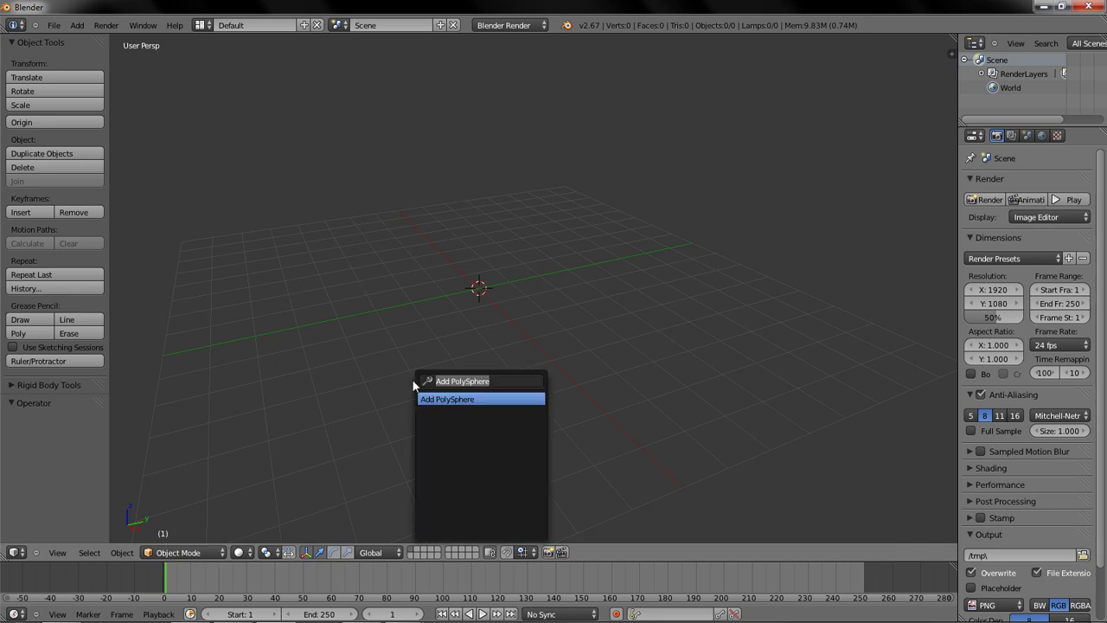
key("BackSpace")
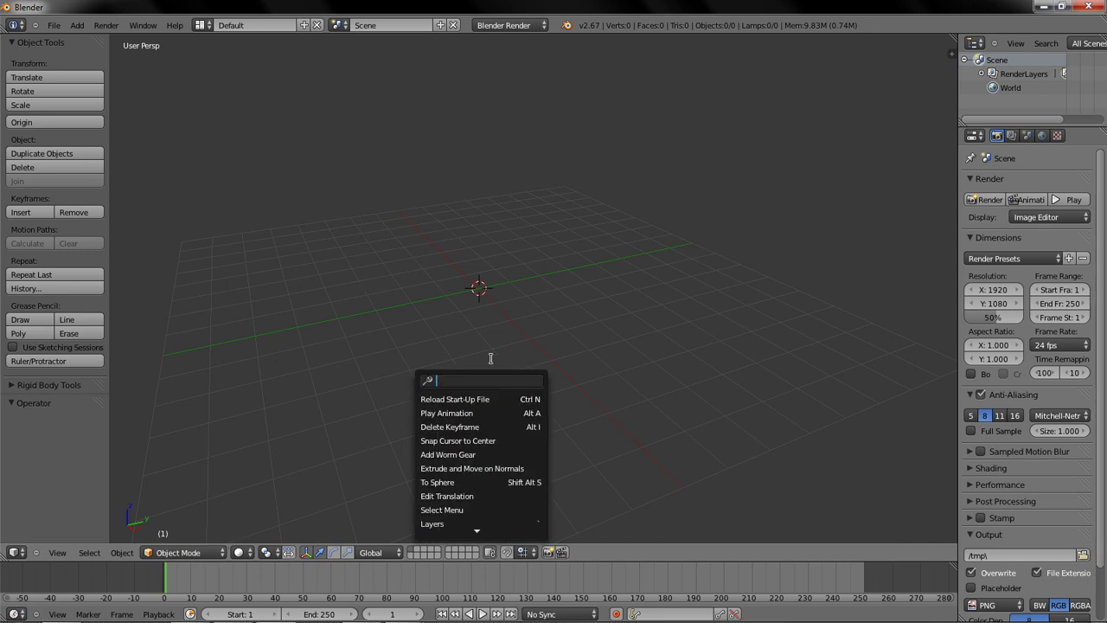
type("add poly")
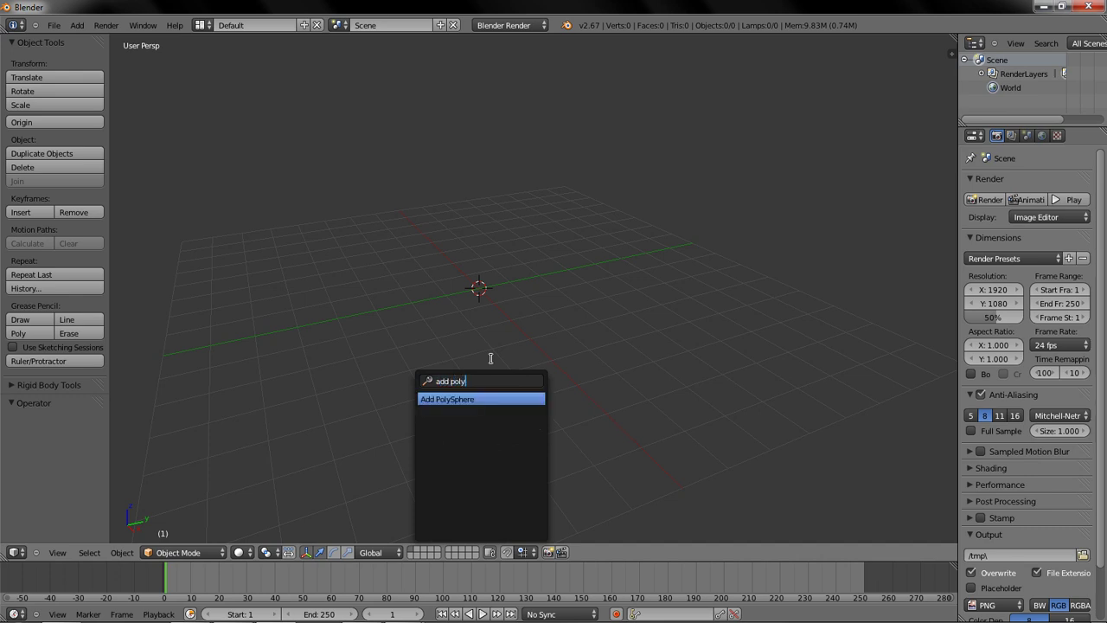
key("Return")
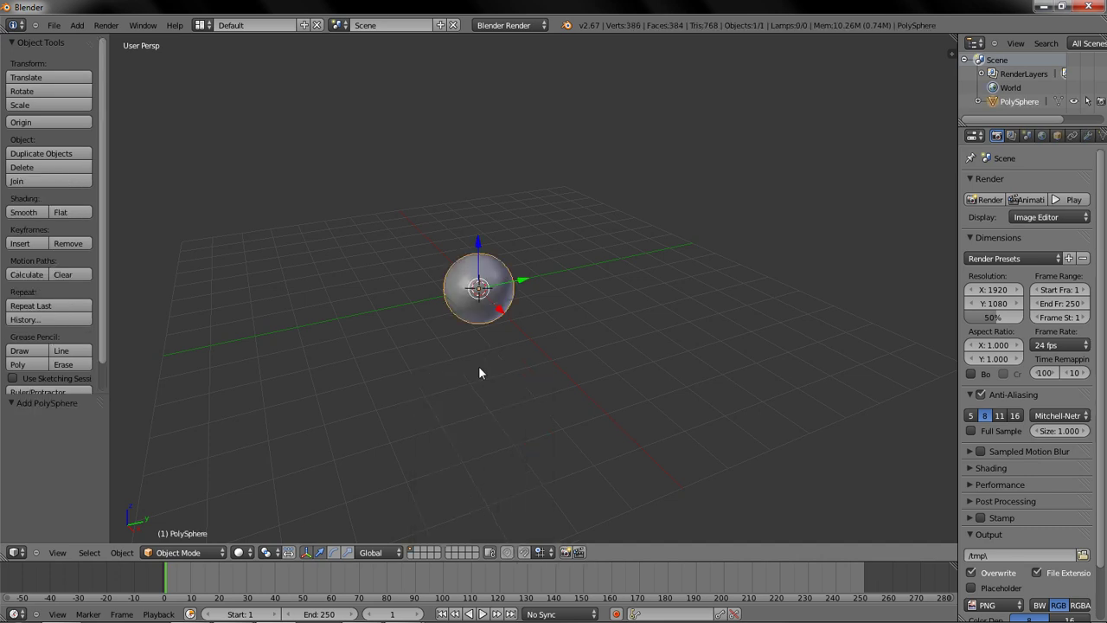
- In front orthographic view, hide the transform manipulator and put the PolySphere into Sculpt Mode
key("KP_1")
key("KP_5")
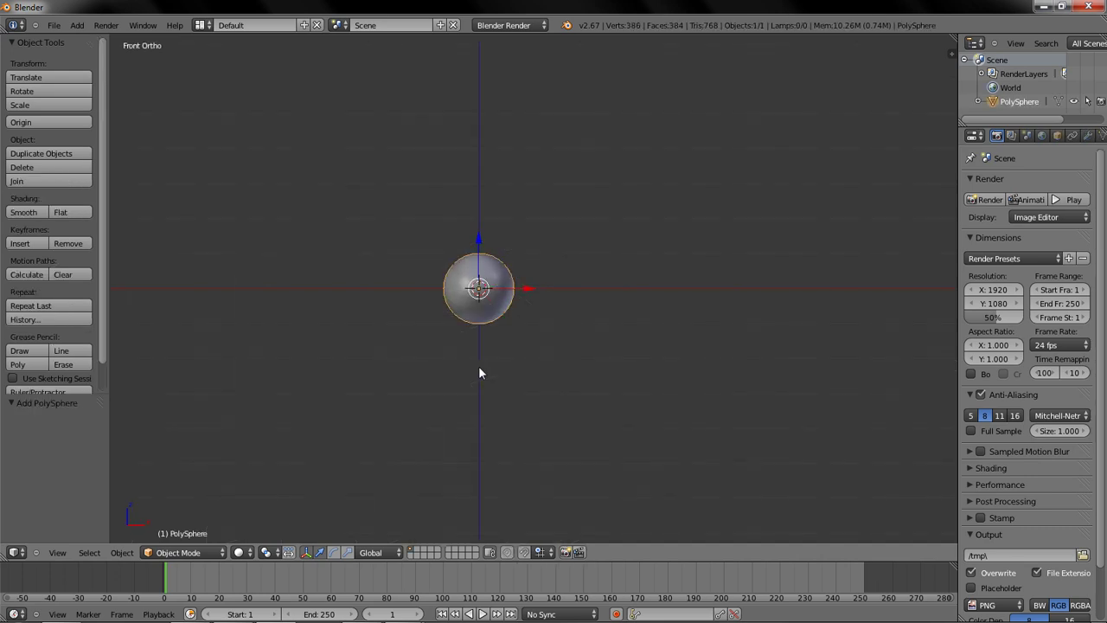
scroll(517, 350, "up", 5)
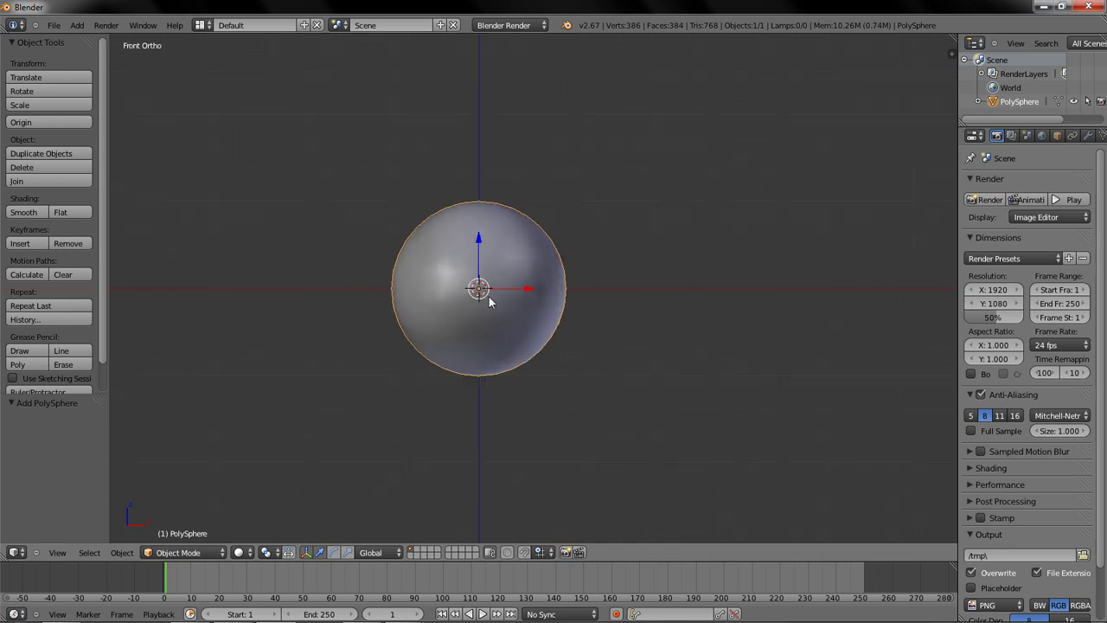
key("ctrl+space")
left_click(192, 552)
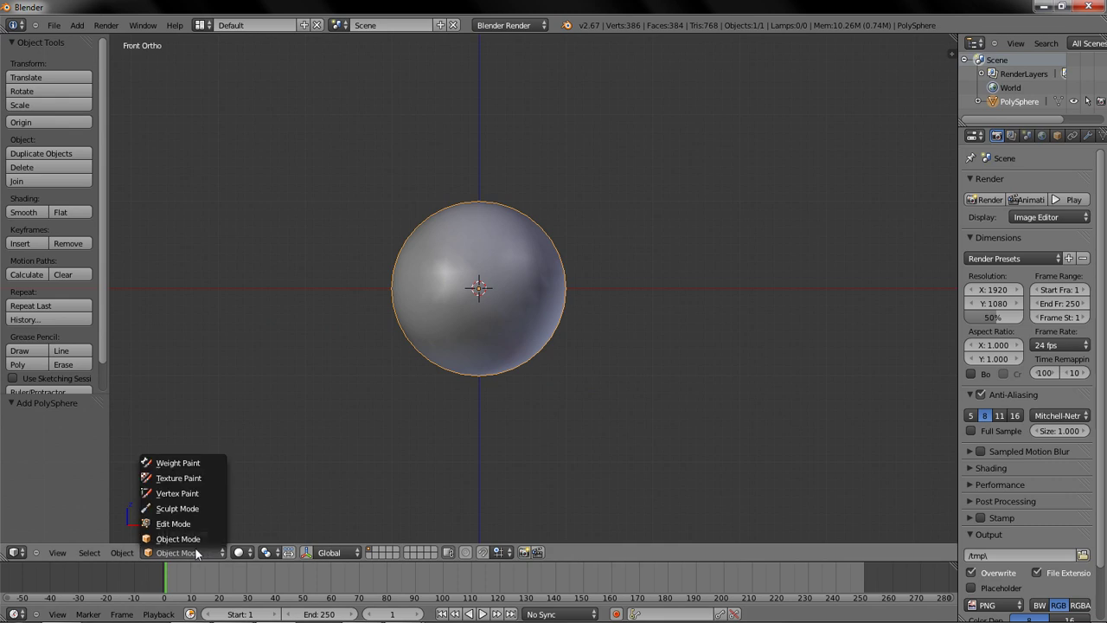
left_click(177, 508)
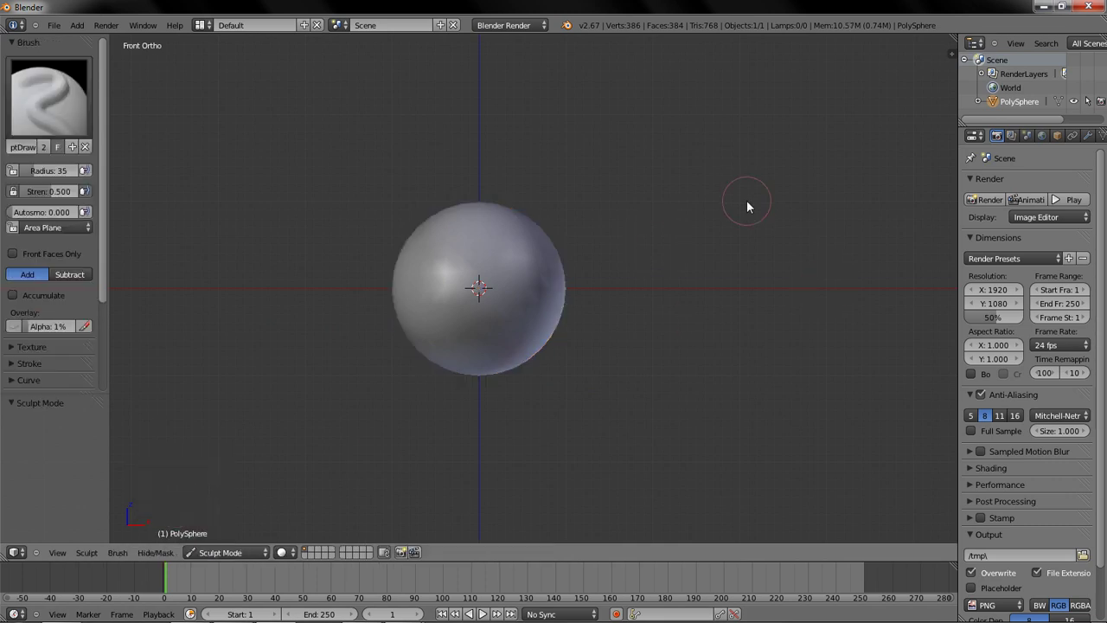
- Show the 3D view's properties, collapse the Transform, Grease Pencil, View, 3D Cursor, Item and Screencast Keys sections, and expand Display
key("n")
scroll(873, 129, "up", 3)
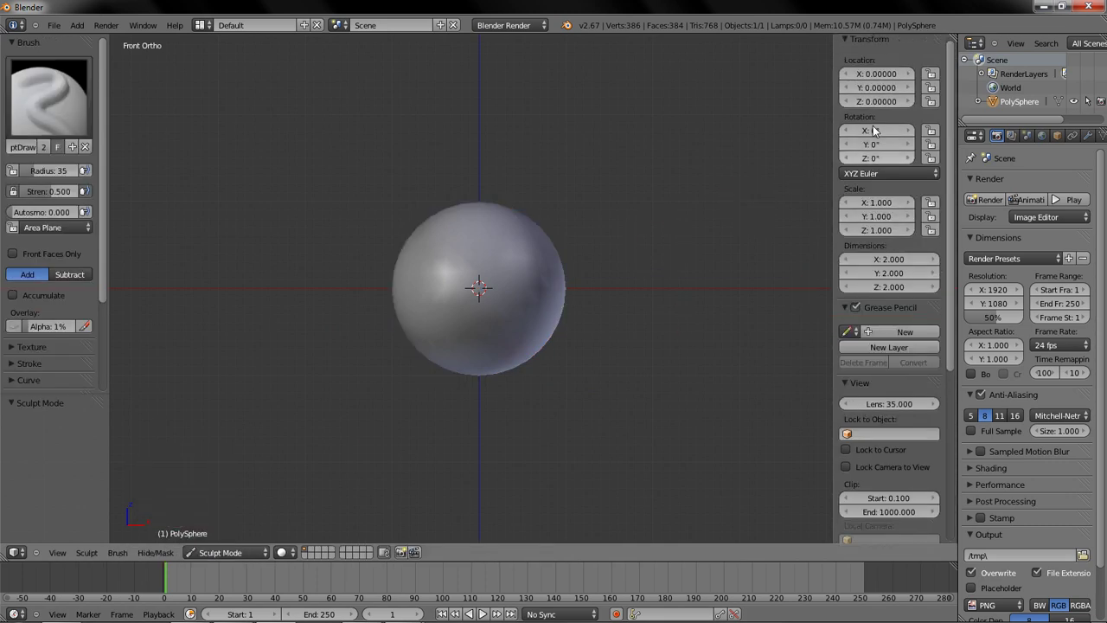
left_click(861, 47)
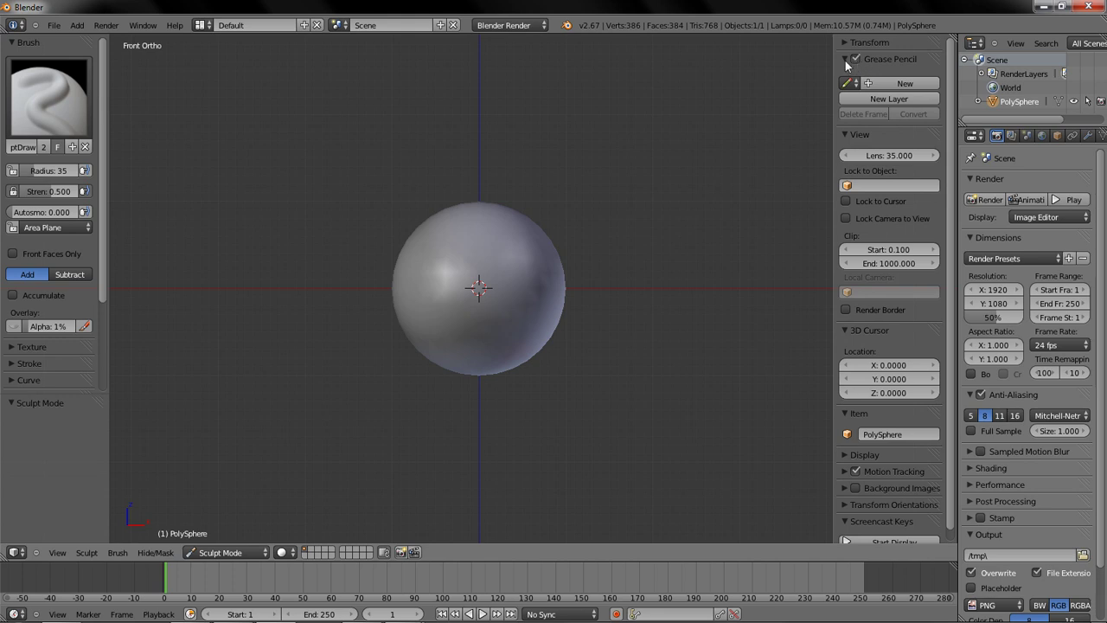
left_click(847, 62)
left_click(845, 76)
left_click(847, 91)
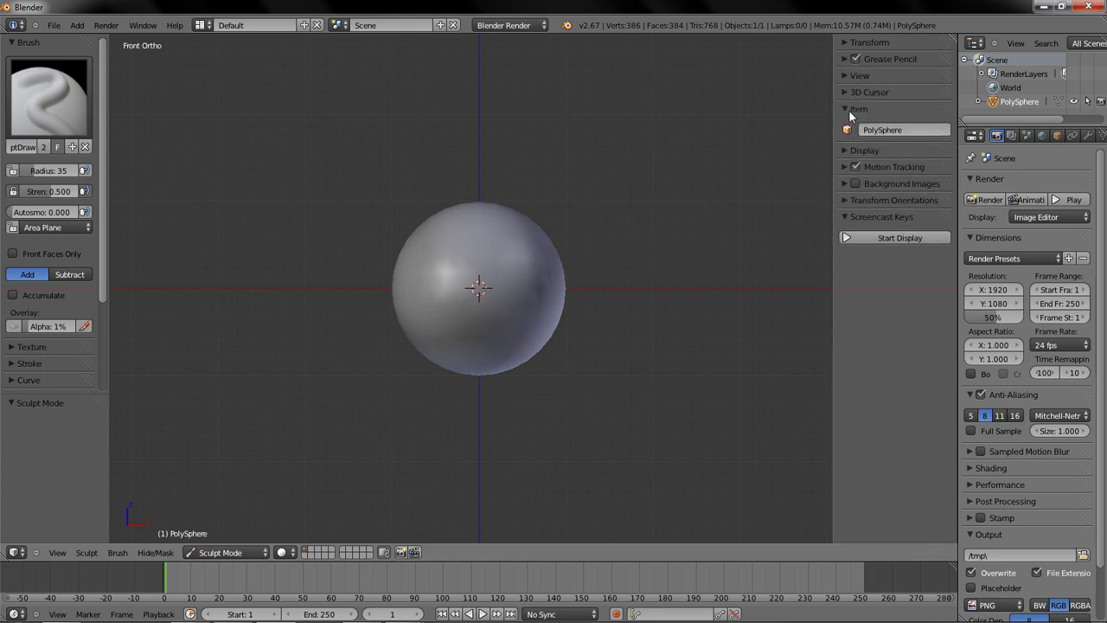
left_click(848, 110)
left_click(869, 191)
left_click(848, 125)
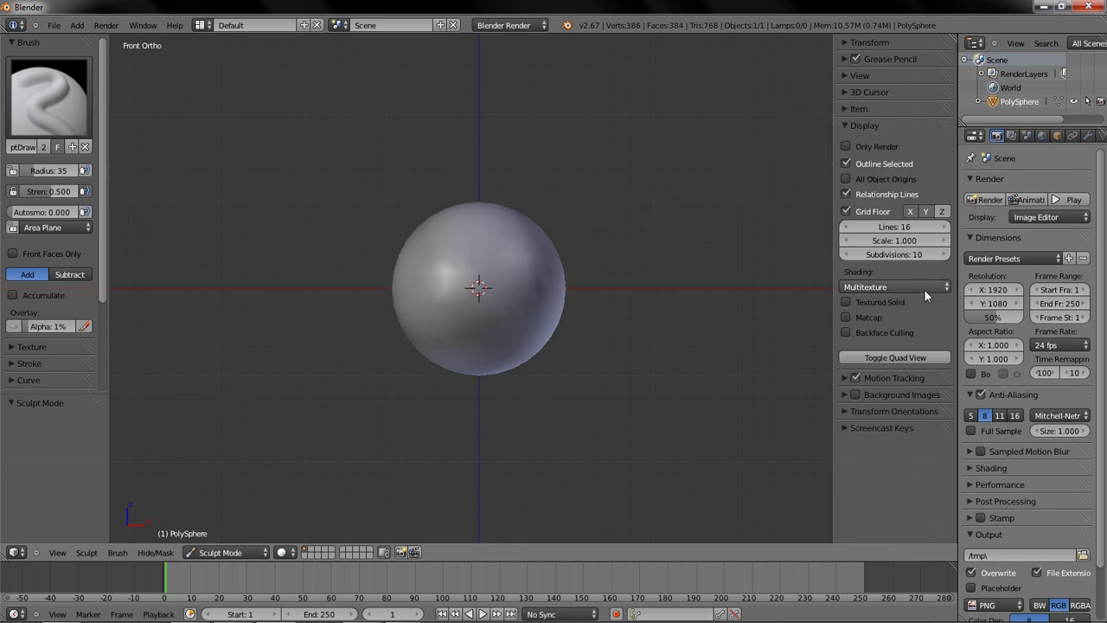
- Enable Matcap display with GLSL shading and choose the dark grey clay matcap for the sphere
left_click(847, 318)
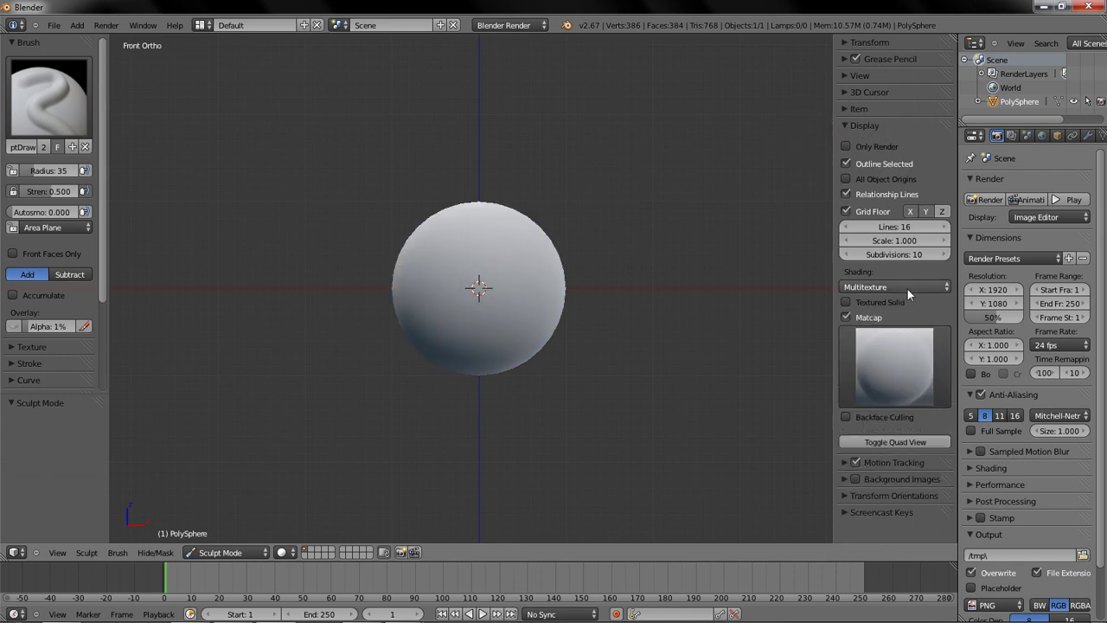
left_click(907, 286)
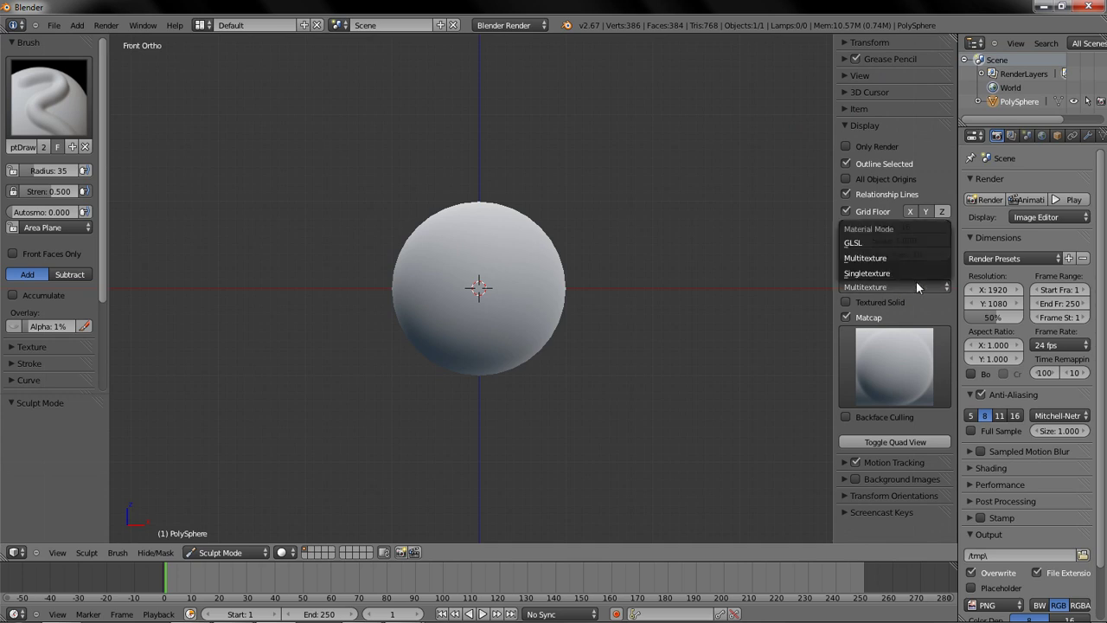
left_click(867, 243)
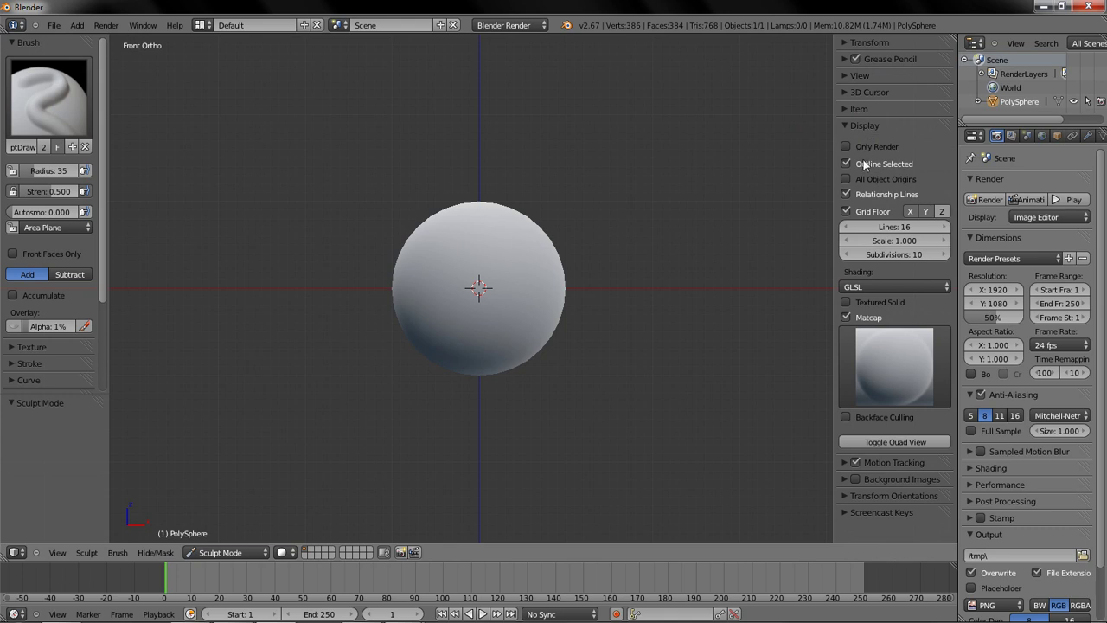
left_click(891, 396)
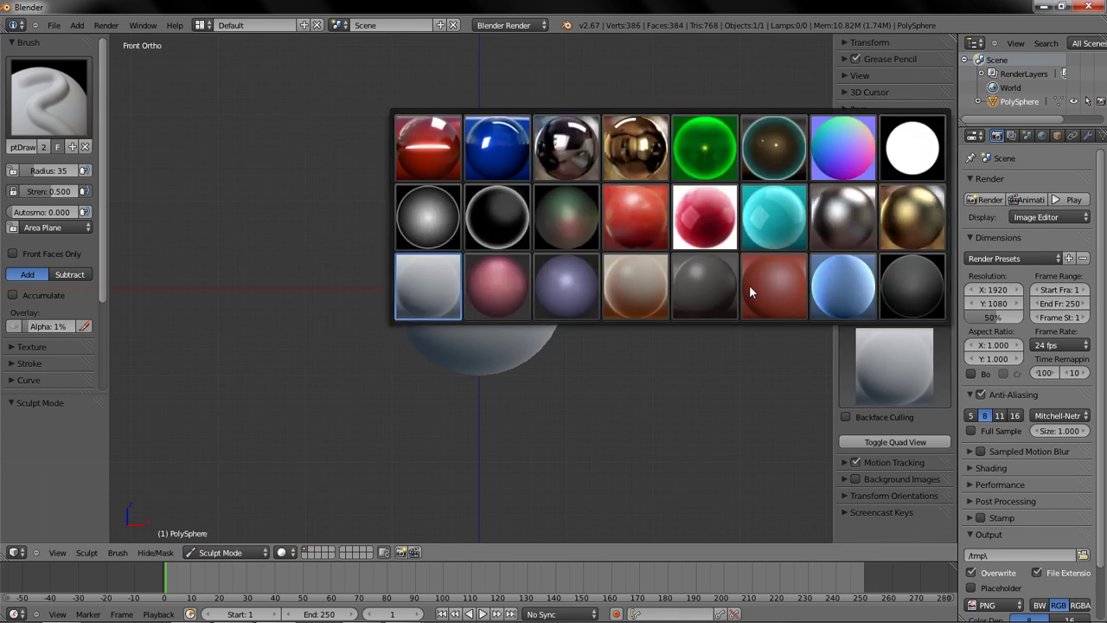
left_click(708, 294)
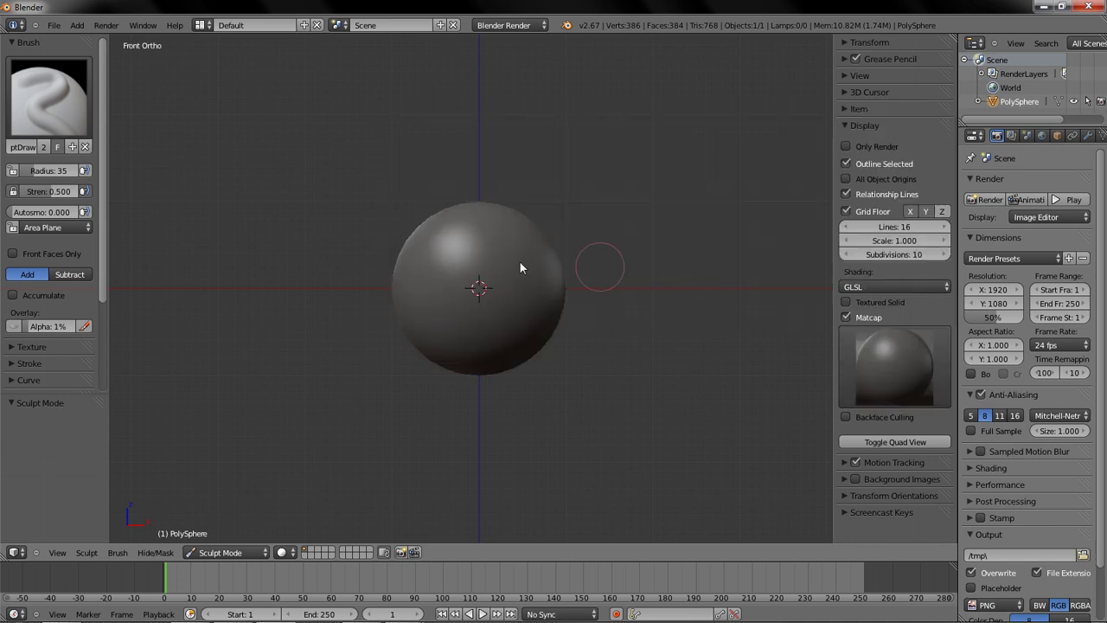
- Try the brick-red matcap on the sphere and switch back to the dark grey one
left_click(862, 373)
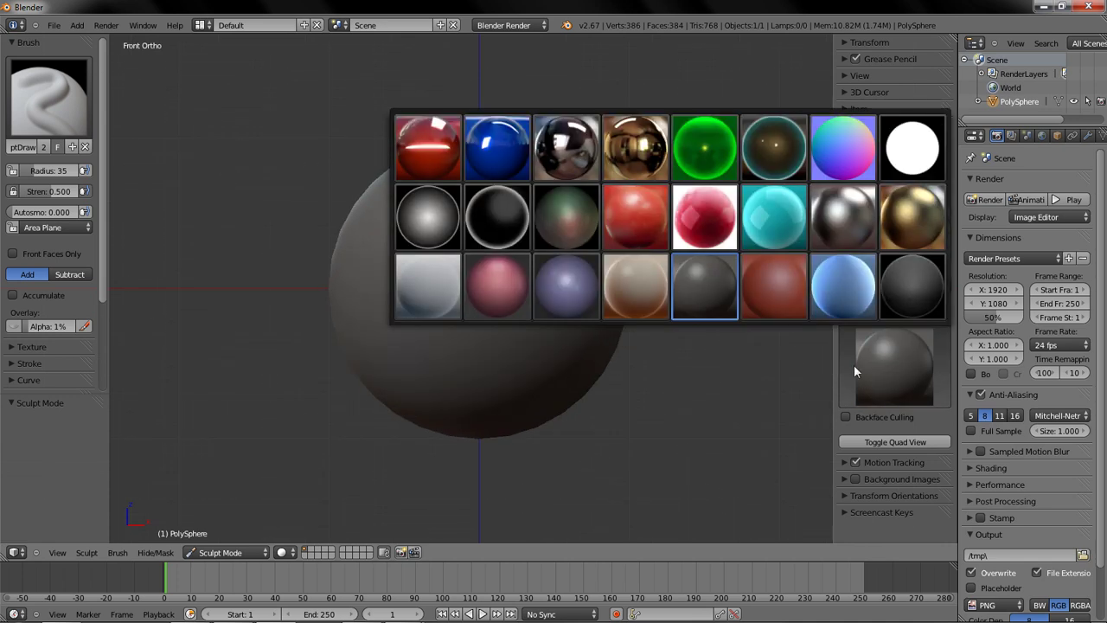
left_click(759, 295)
left_click(856, 380)
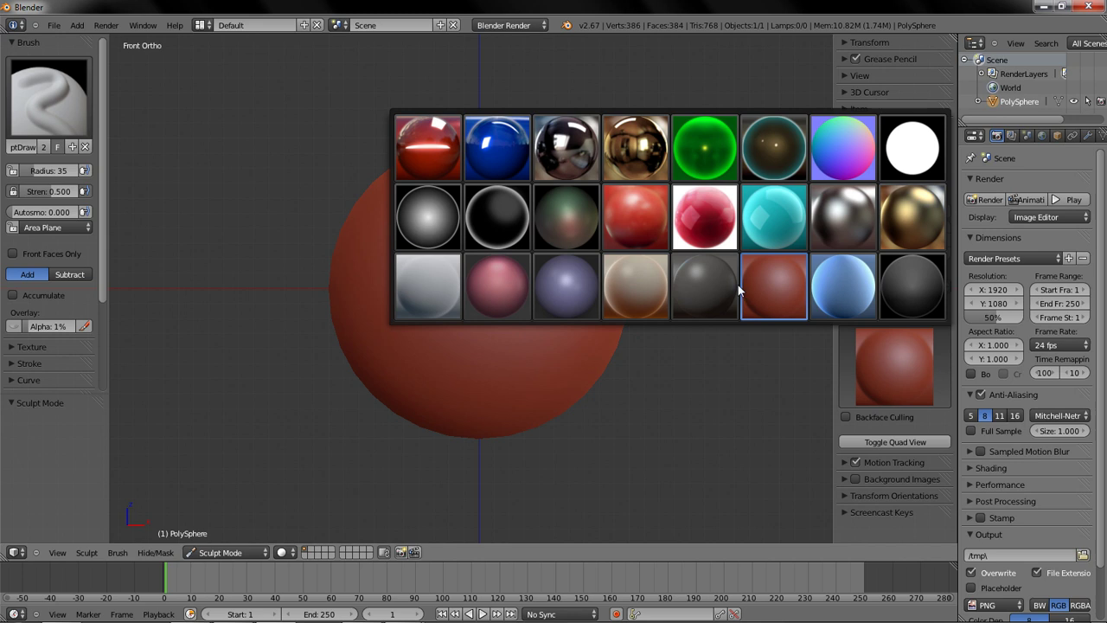
left_click(701, 292)
- Turn off the Grid Floor and enable Only Render so the 3D view hides its guides and overlays
scroll(739, 260, "down", 2)
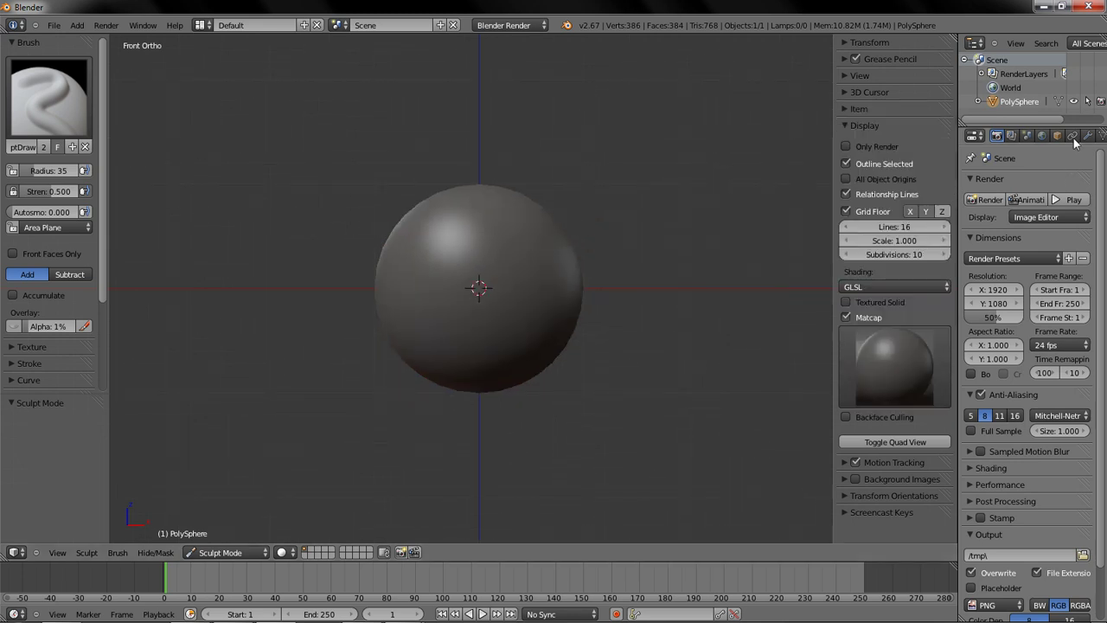
left_click(1041, 136)
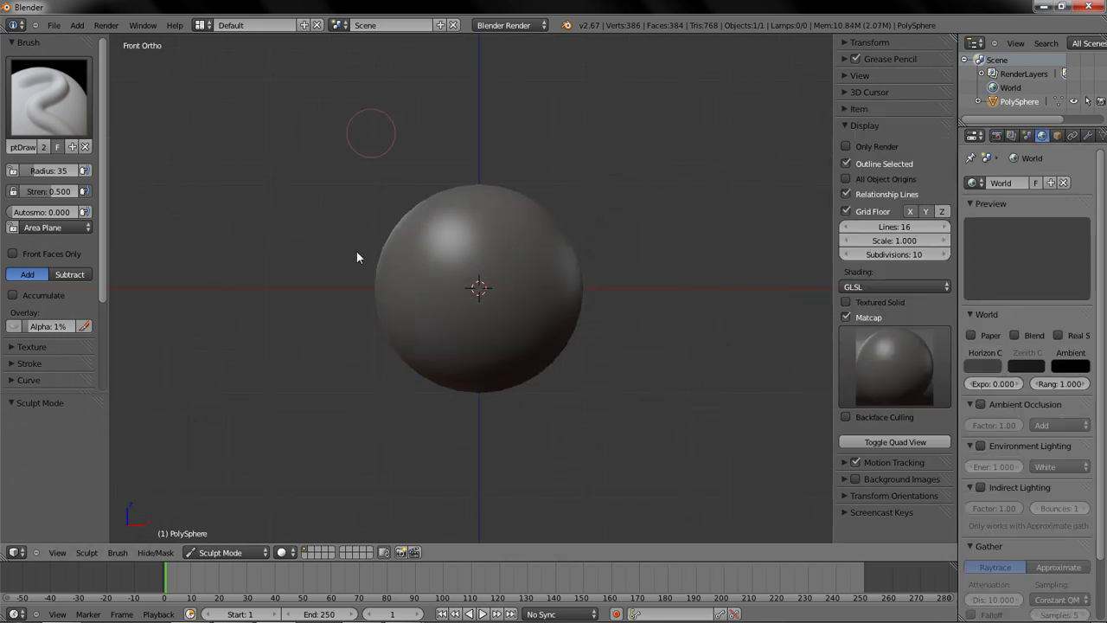
scroll(360, 246, "down", 1)
middle_click_drag(360, 246, 329, 275)
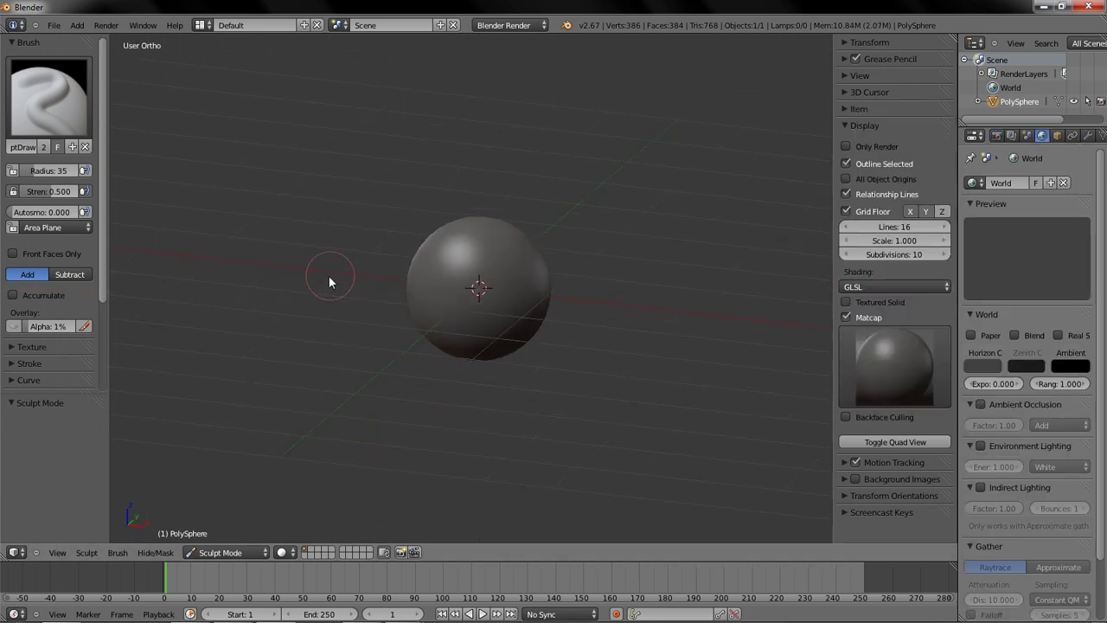
left_click(877, 211)
scroll(490, 307, "down", 1)
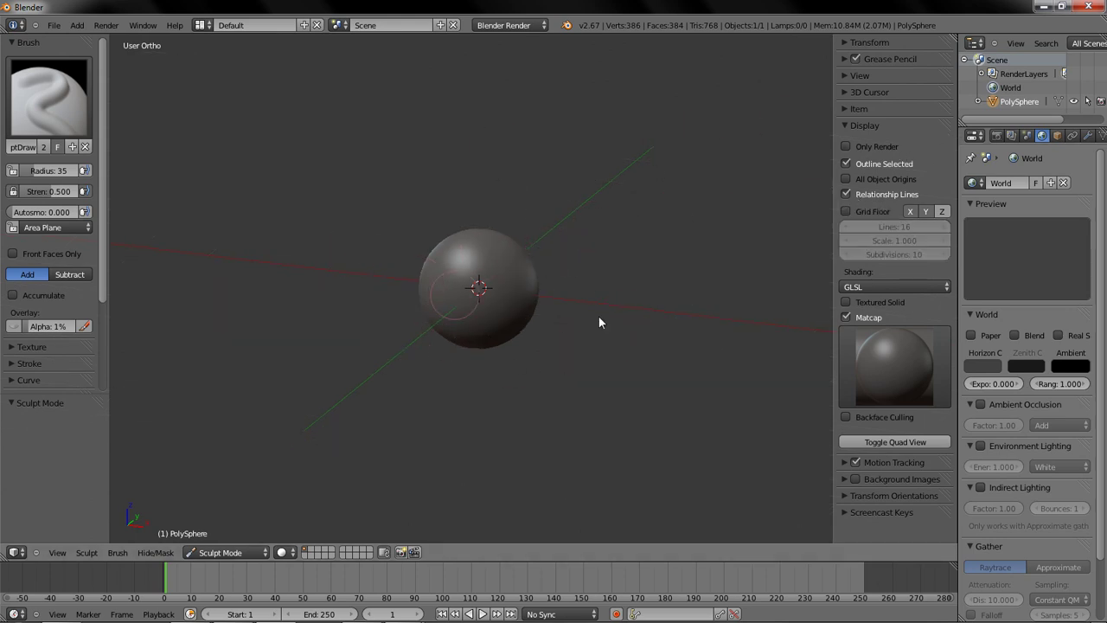
left_click(851, 146)
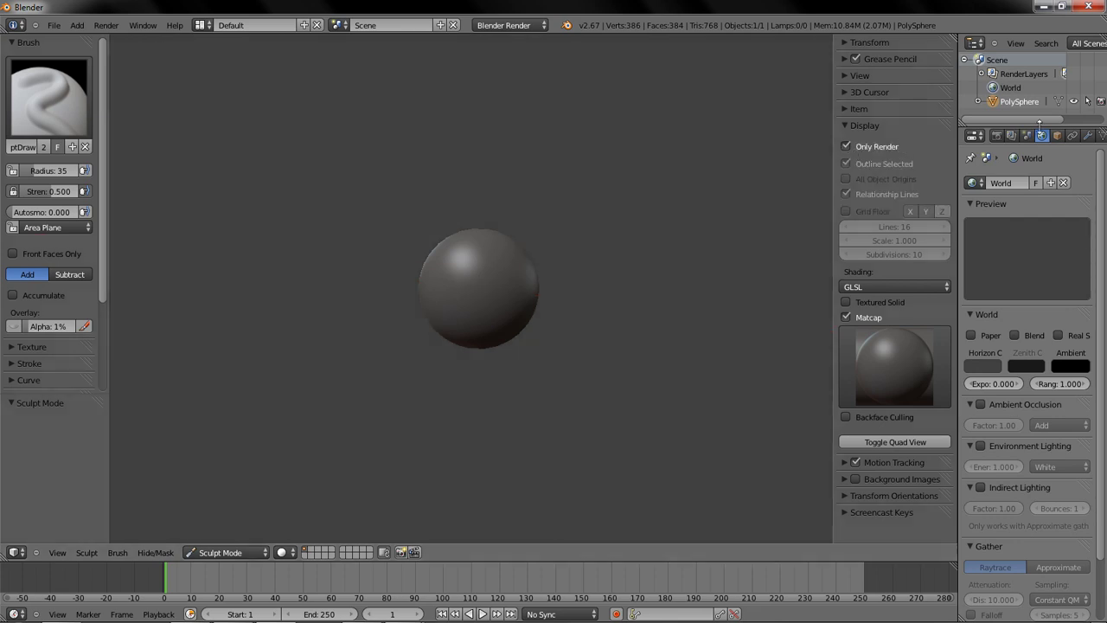
- Enable the Blend sky for the world and darken its zenith color to black
left_click(1021, 334)
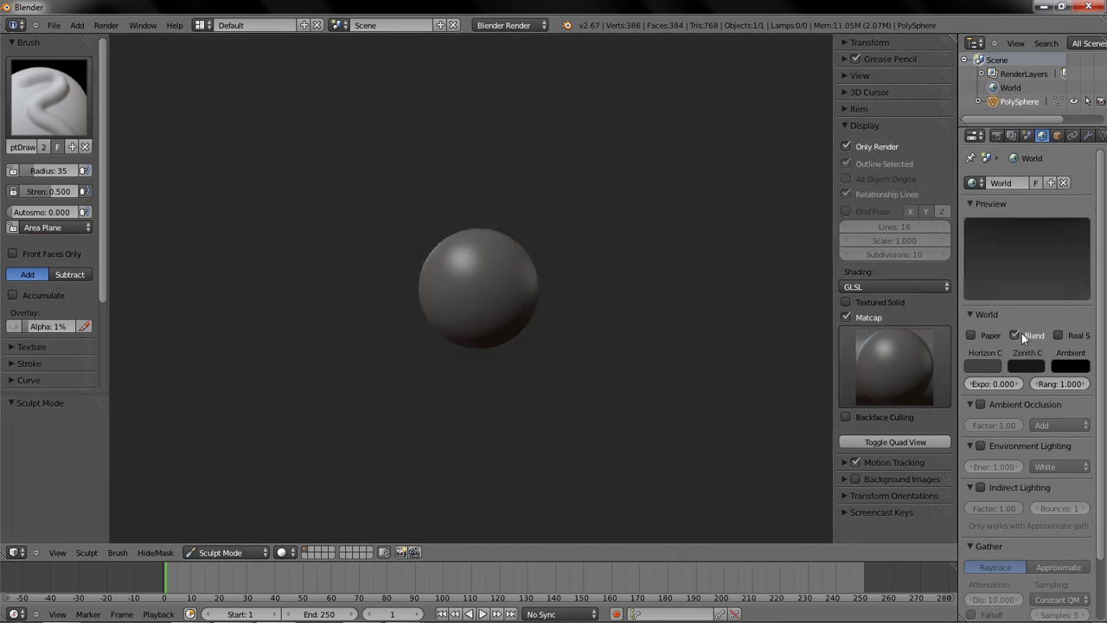
left_click(1024, 366)
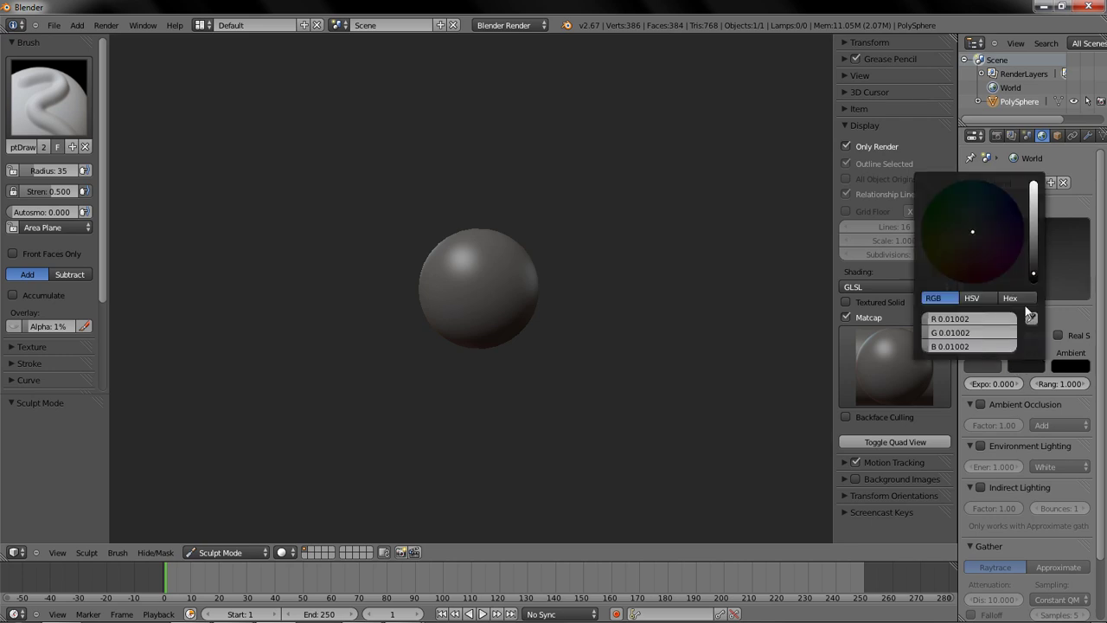
left_click_drag(1032, 277, 1033, 284)
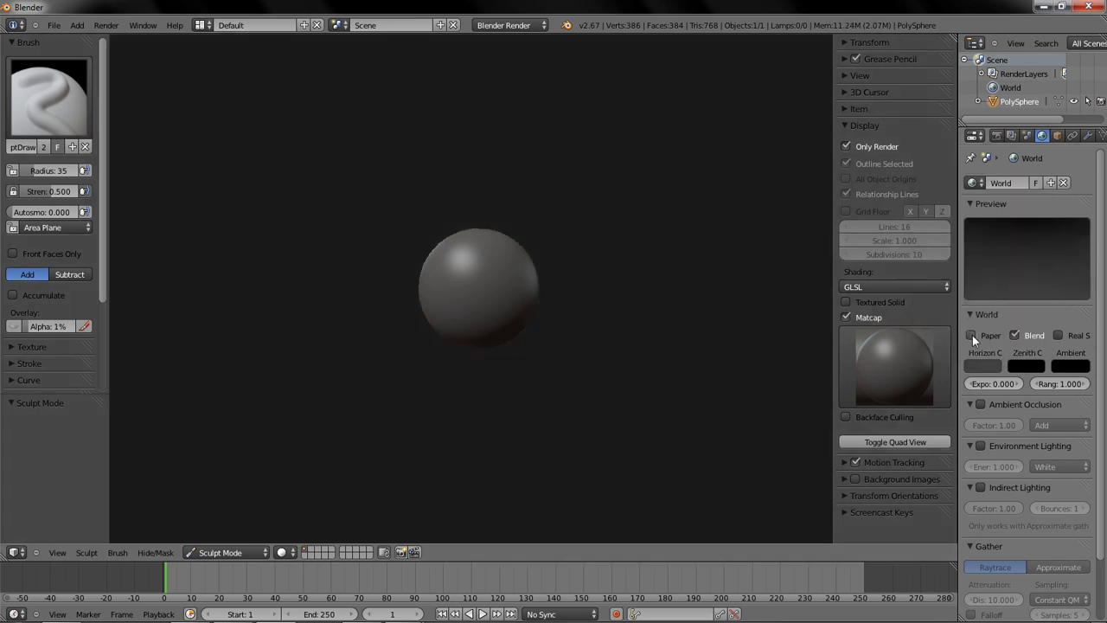
- Enable Paper sky for the world and tint the horizon color dark blue-grey, about R 0.055, G 0.062, B 0.077
left_click(970, 335)
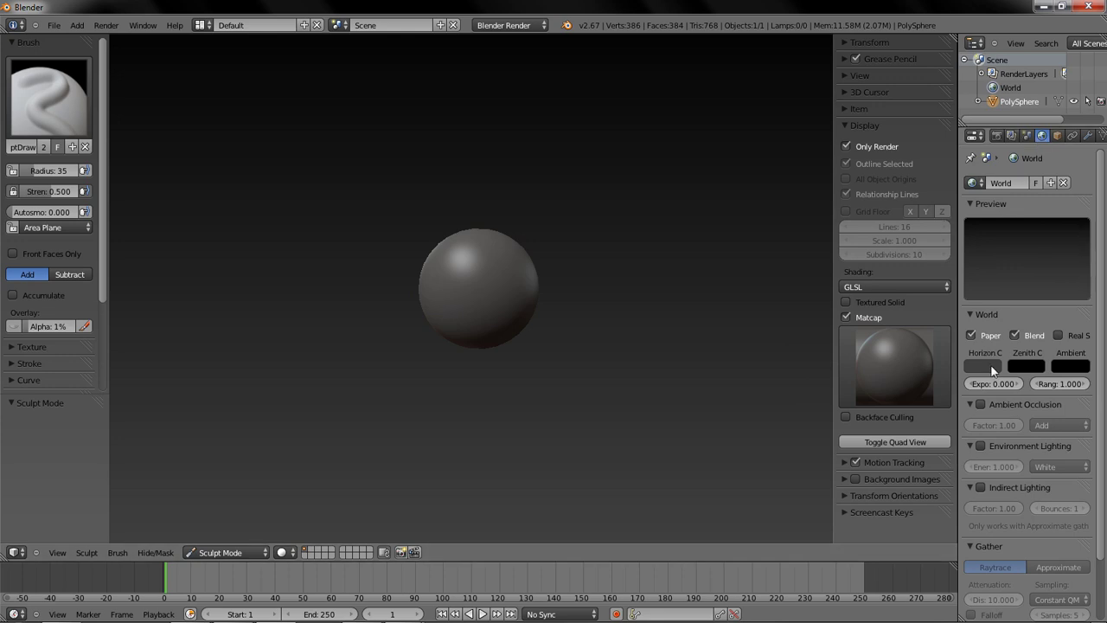
left_click(985, 366)
left_click_drag(990, 263, 992, 256)
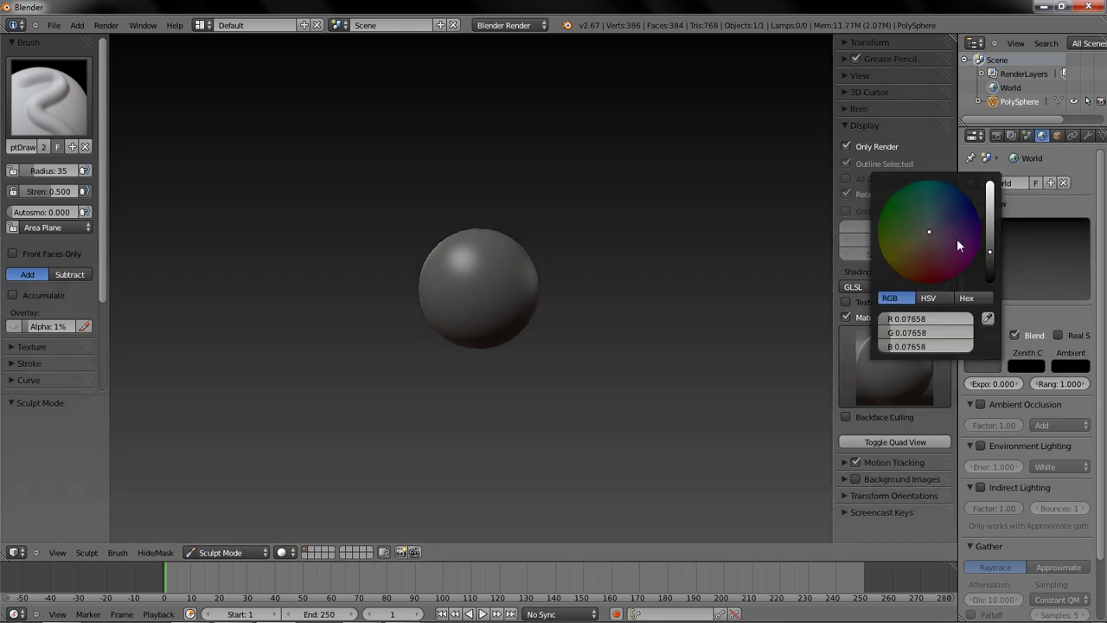
left_click_drag(928, 235, 941, 225)
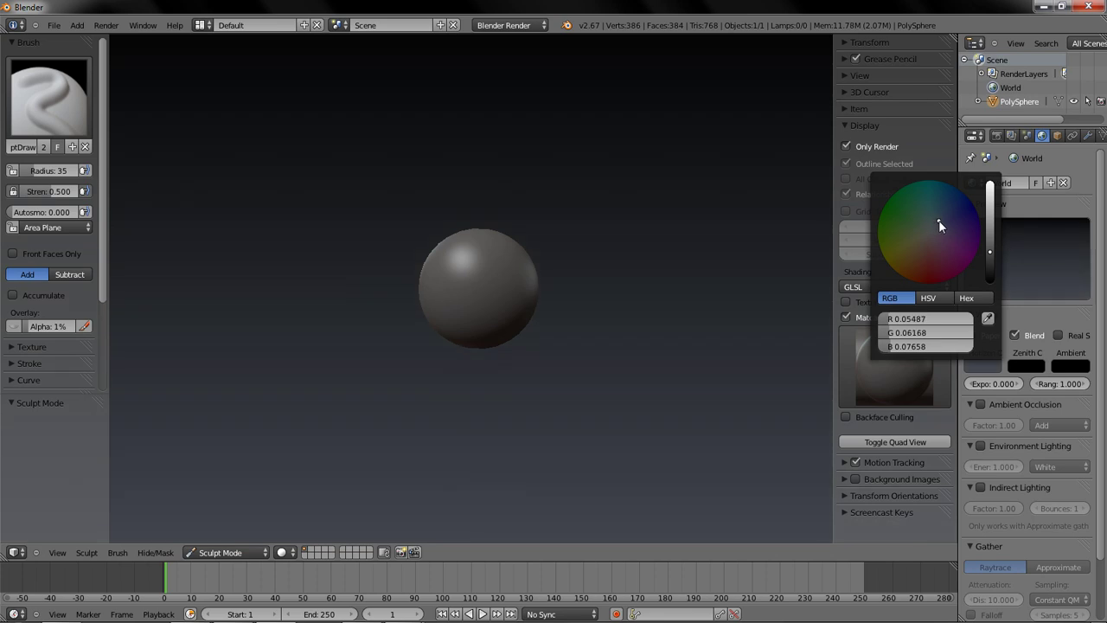
- Maximize the 3D view around the sphere and show the sculpt symmetry settings
key("ctrl+Up")
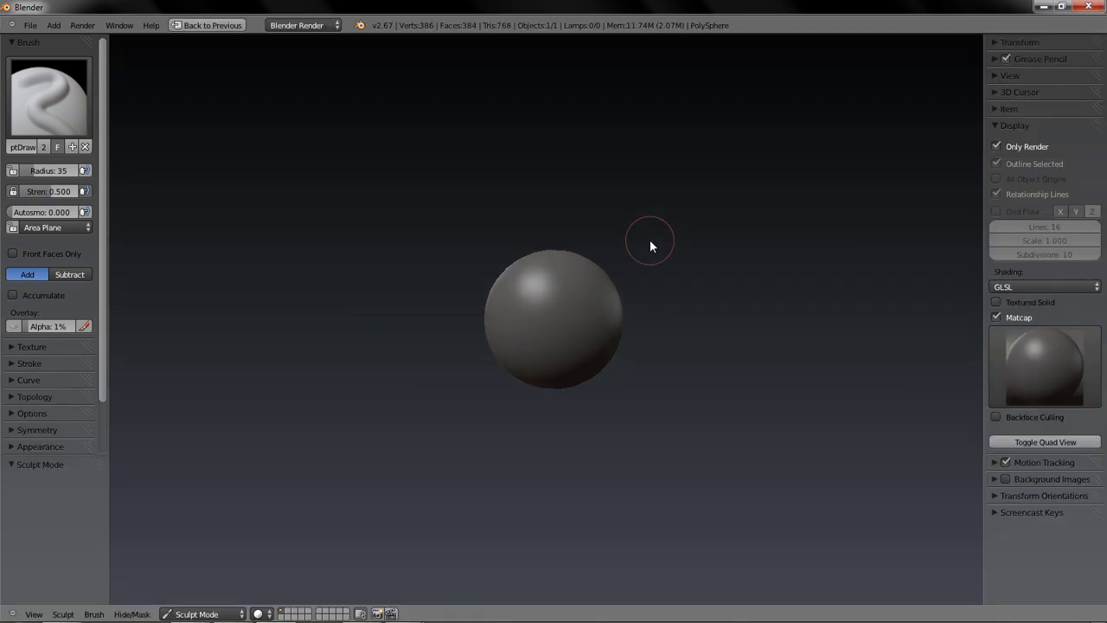
scroll(600, 218, "up", 3)
middle_click_drag(607, 228, 614, 268, "shift")
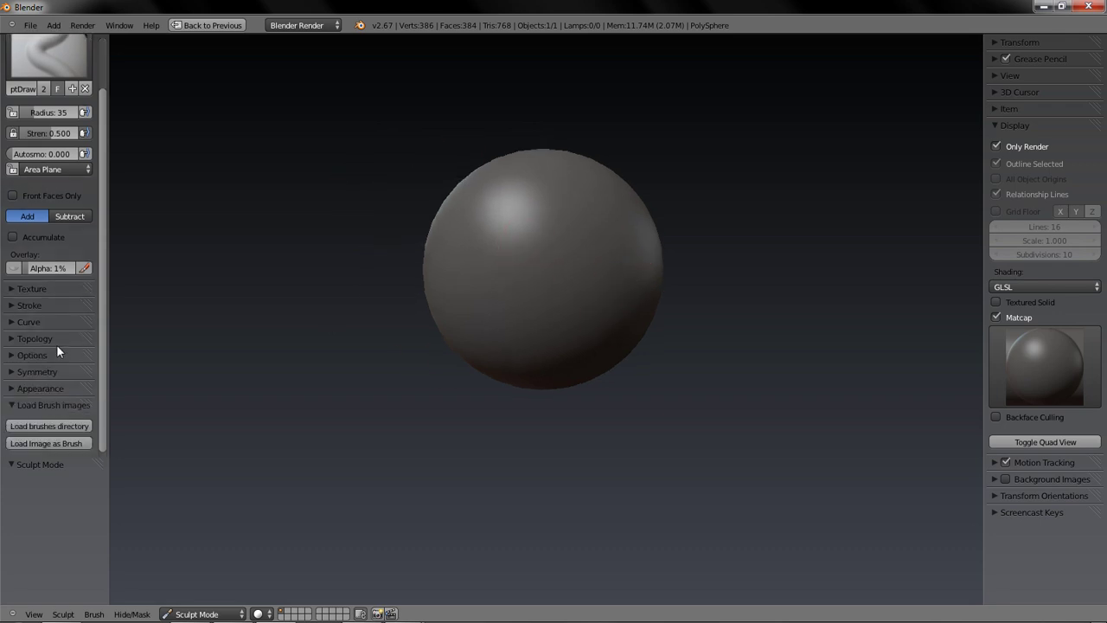
left_click(38, 370)
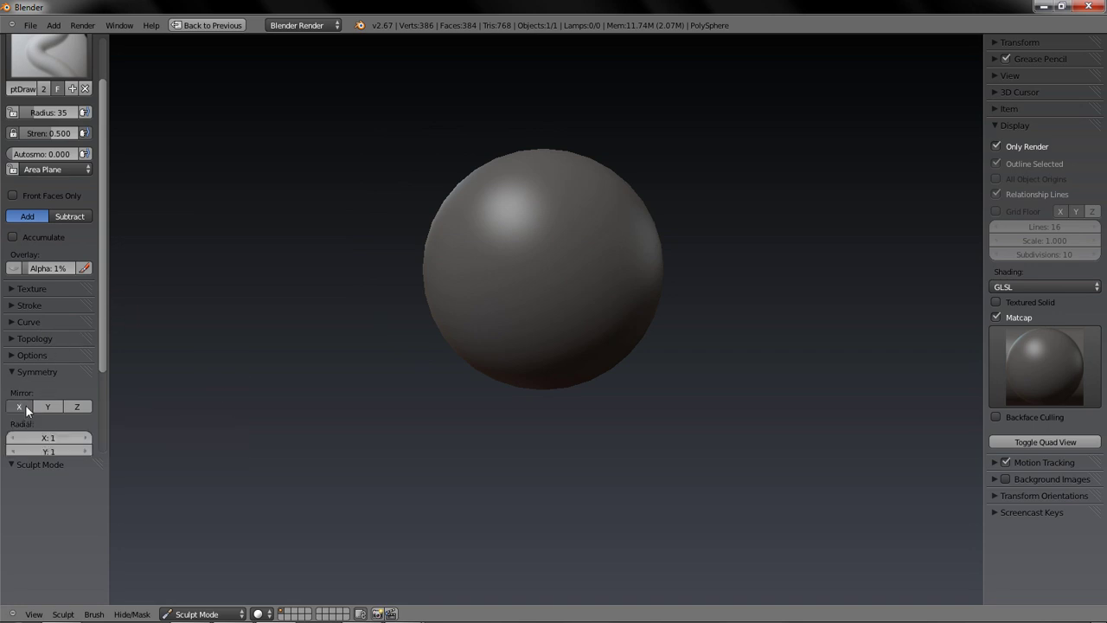
- Choose the Grab brush and enlarge its radius to 200
left_click(75, 68)
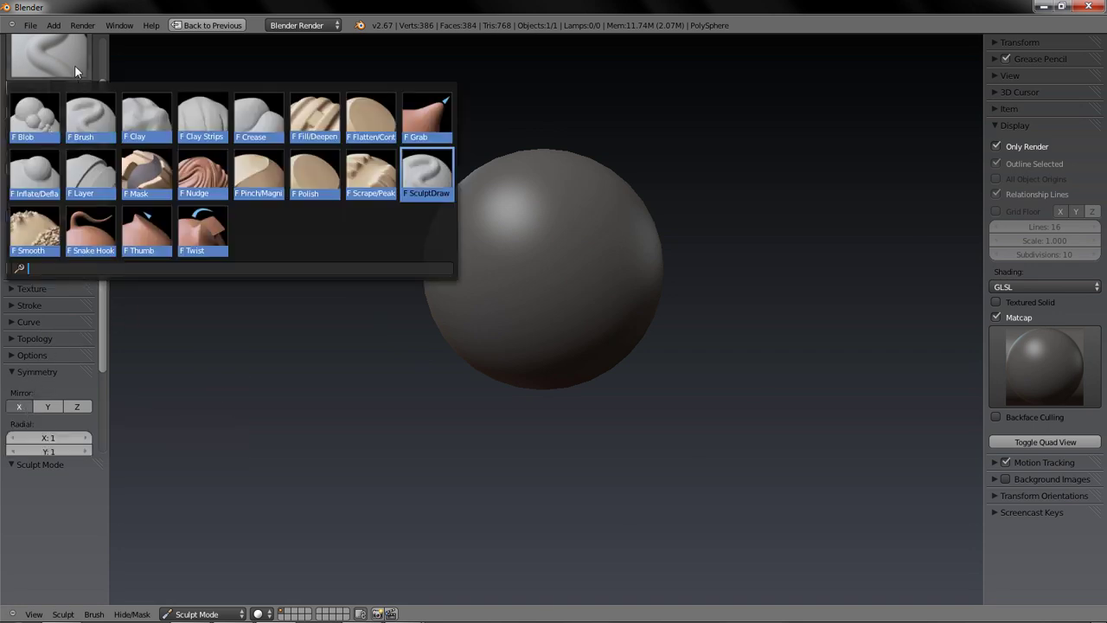
left_click(426, 121)
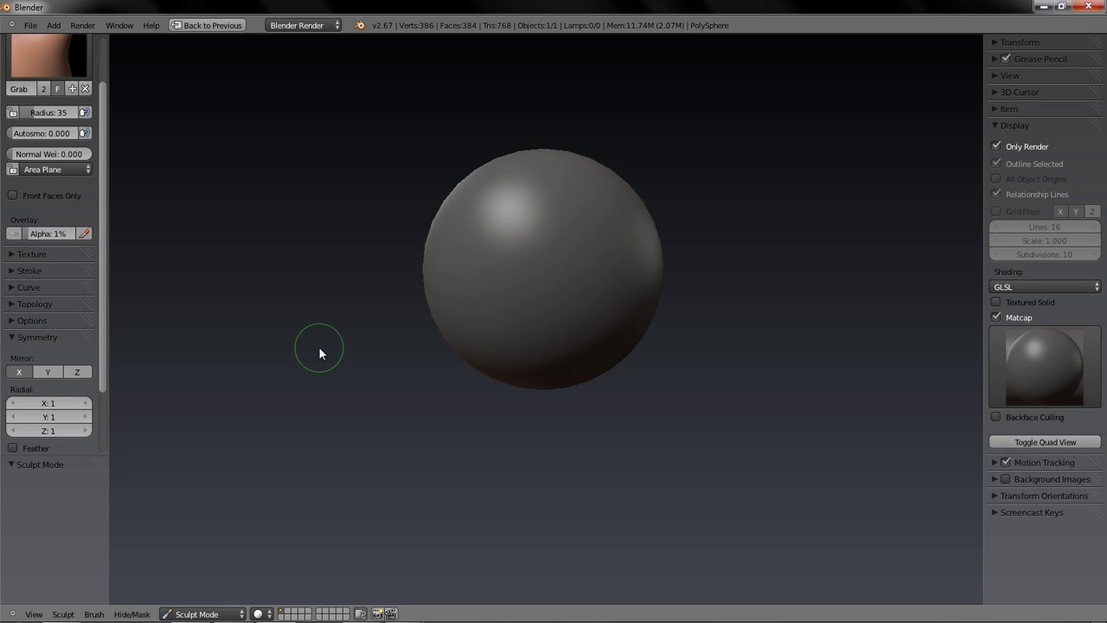
key("f")
left_click(447, 453)
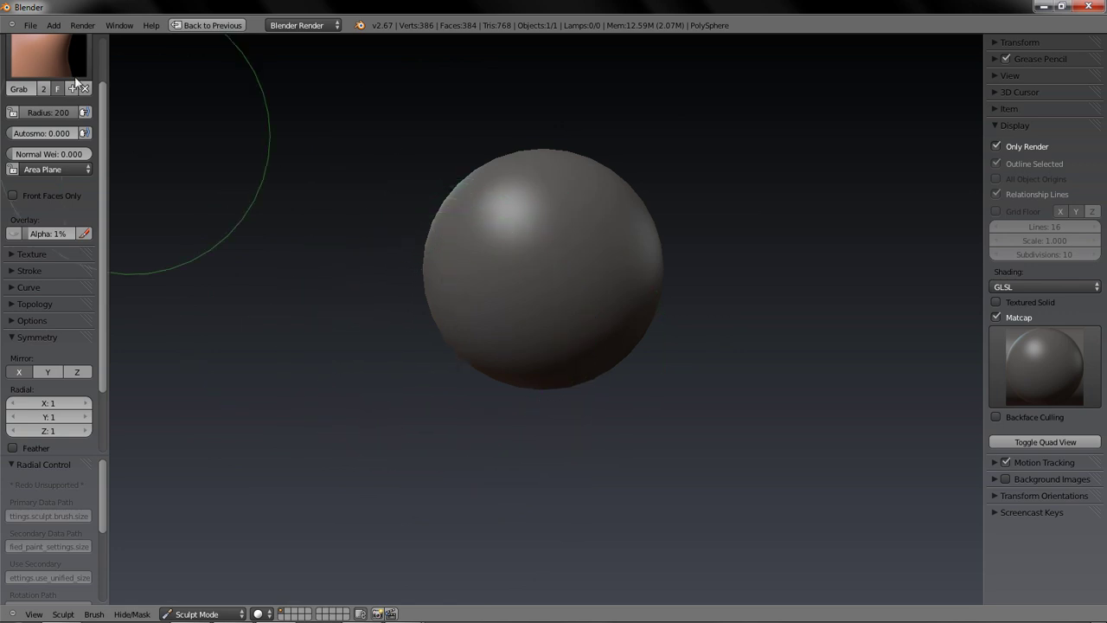
- Practise resizing the Grab brush interactively, ending at radius 200, and adjust its strength
scroll(59, 114, "up", 3)
key("f")
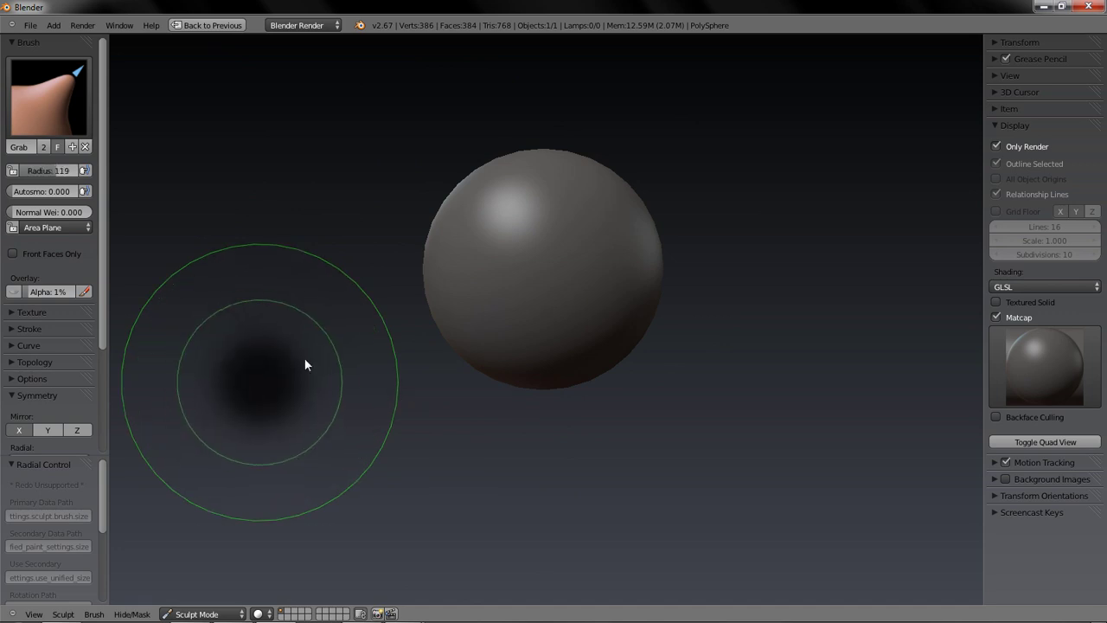
left_click(307, 331)
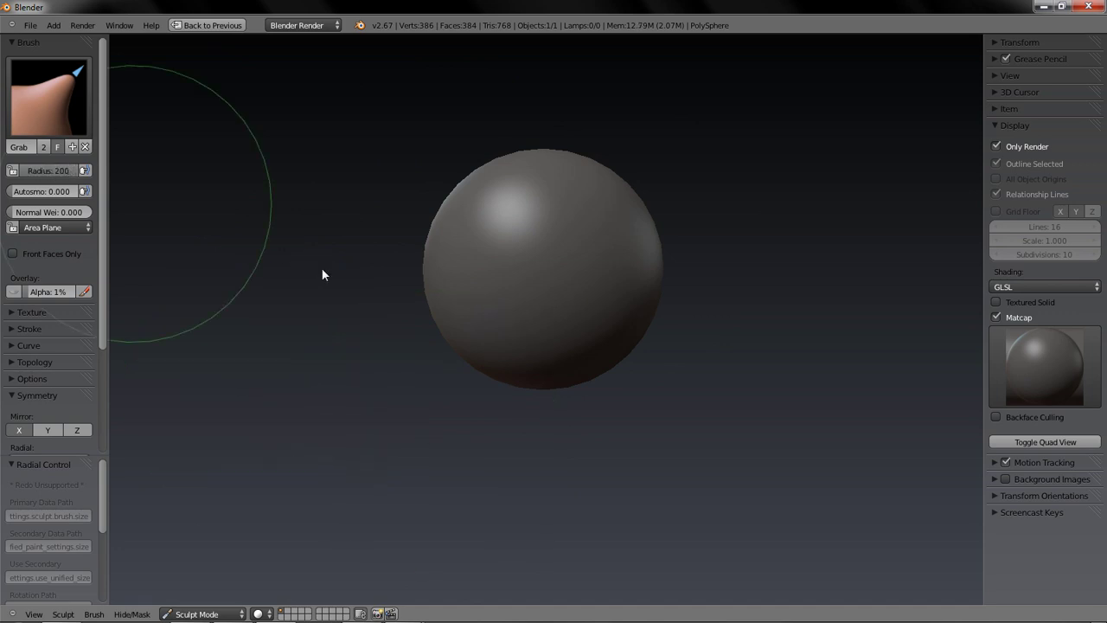
key("f")
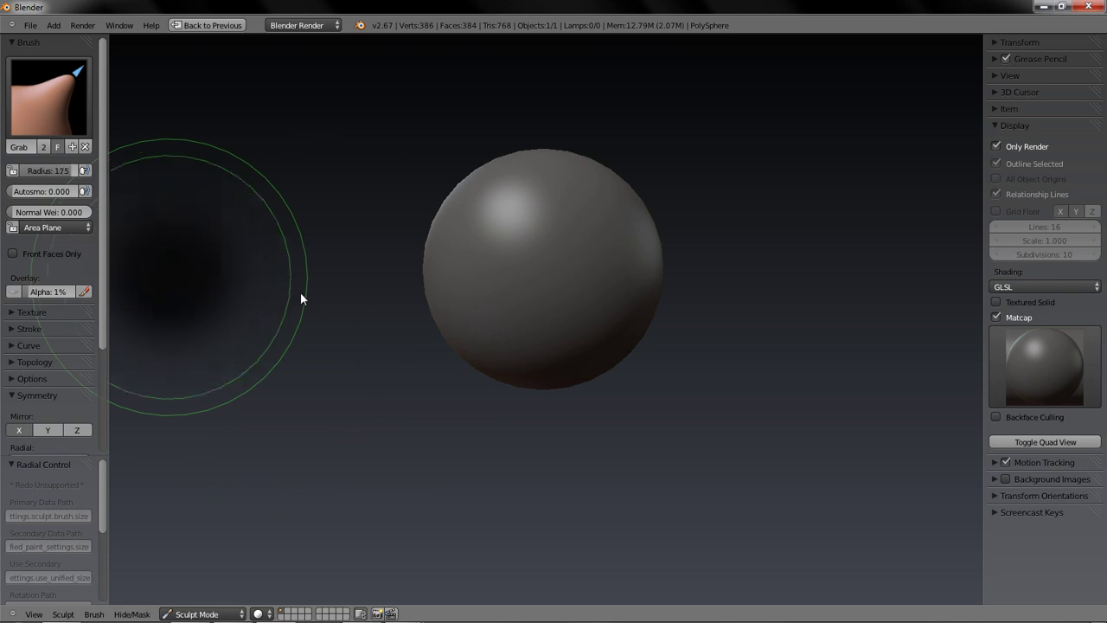
left_click(349, 306)
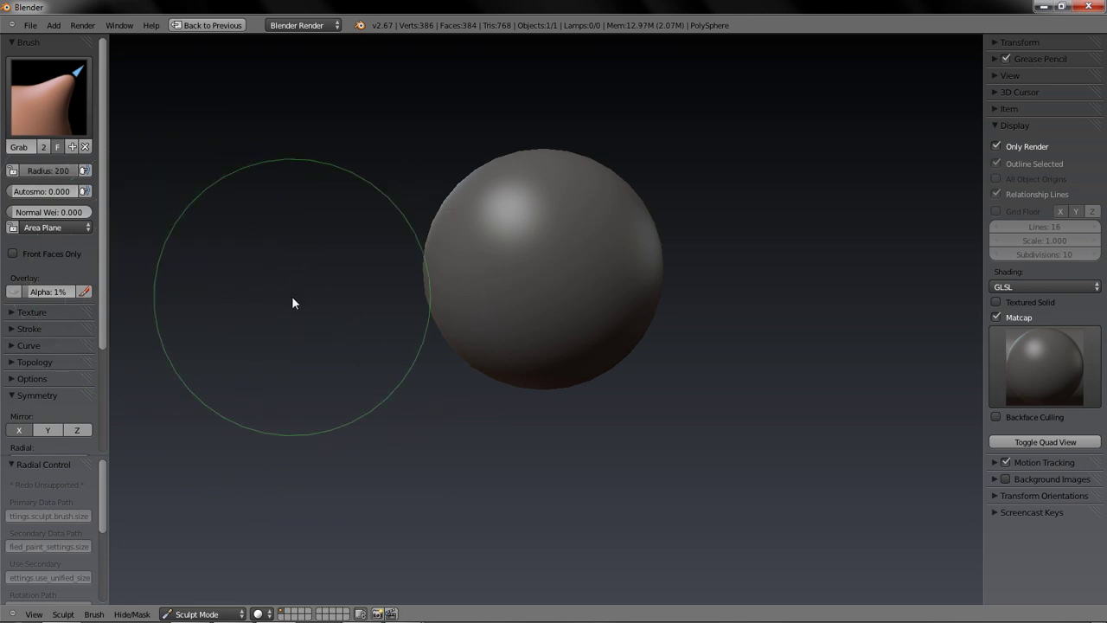
key("shift+f")
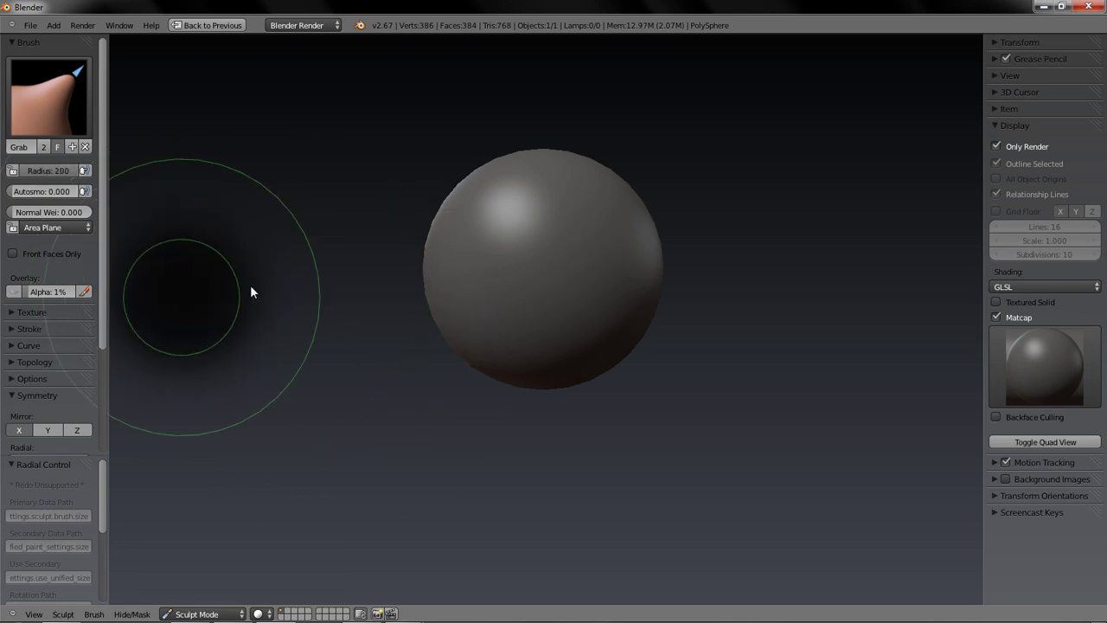
left_click(256, 289)
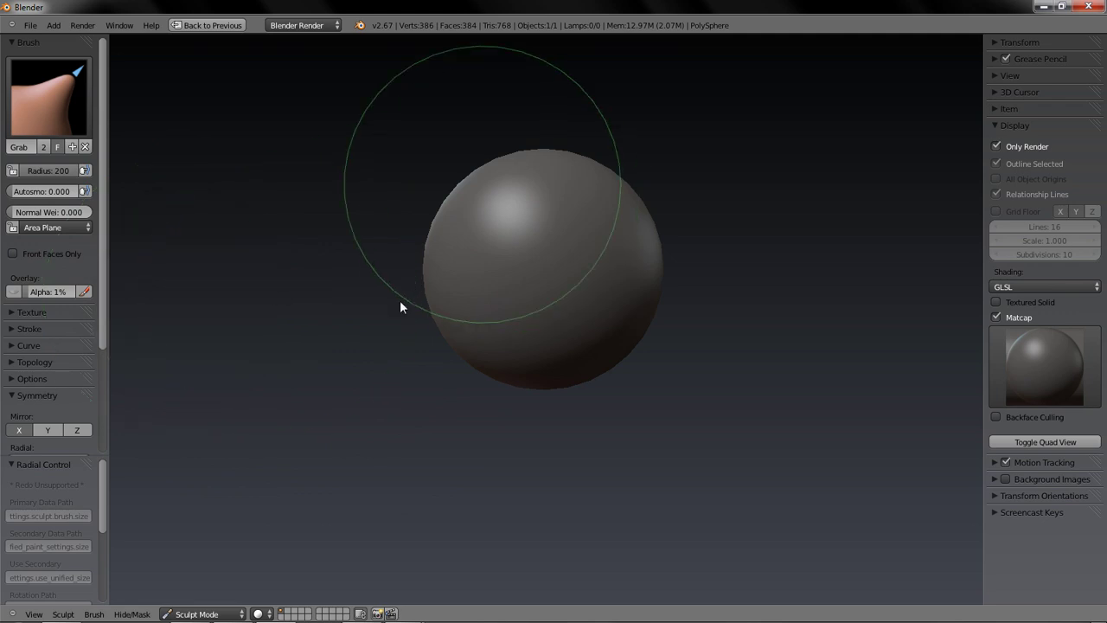
- Pull the lower front of the sphere down into a jaw and widen the jaw's sides
mouse_move(459, 351)
left_mouse_down()
mouse_move(427, 410)
mouse_move(442, 405)
left_mouse_up()
middle_click_drag(386, 390, 544, 419)
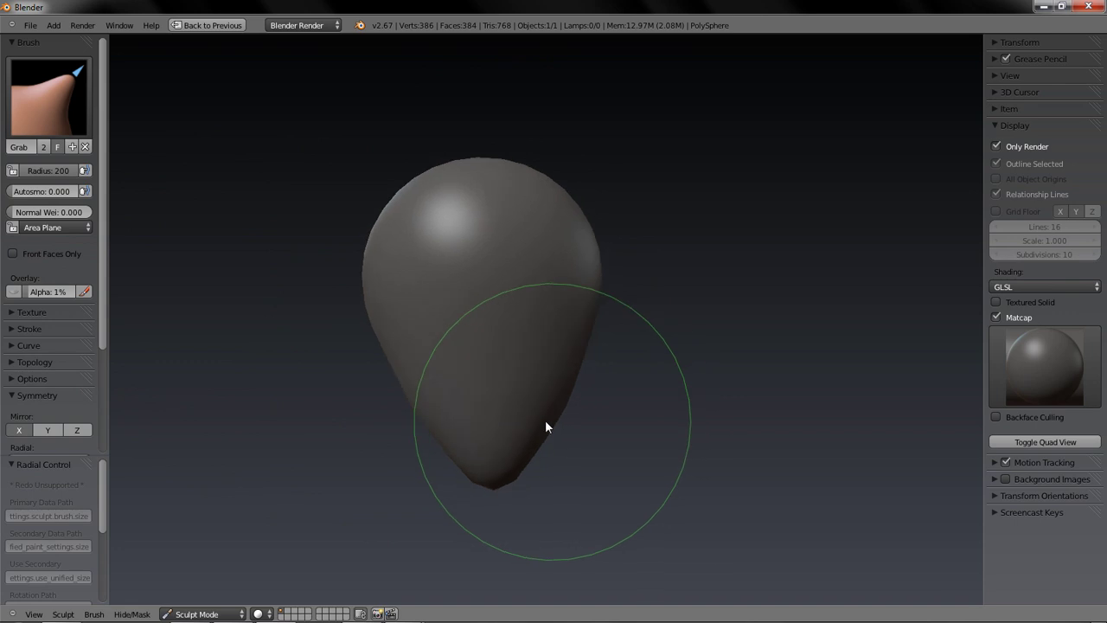
left_click_drag(525, 434, 563, 441)
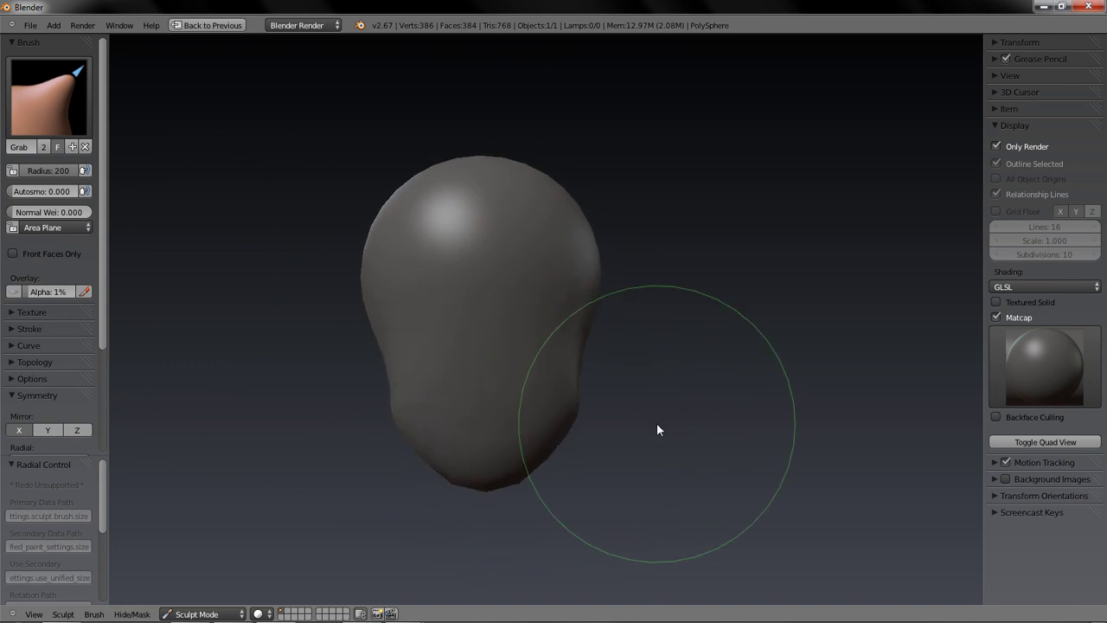
- Pull the back of the head outward in side view to lengthen the skull, undoing unwanted strokes
key("KP_3")
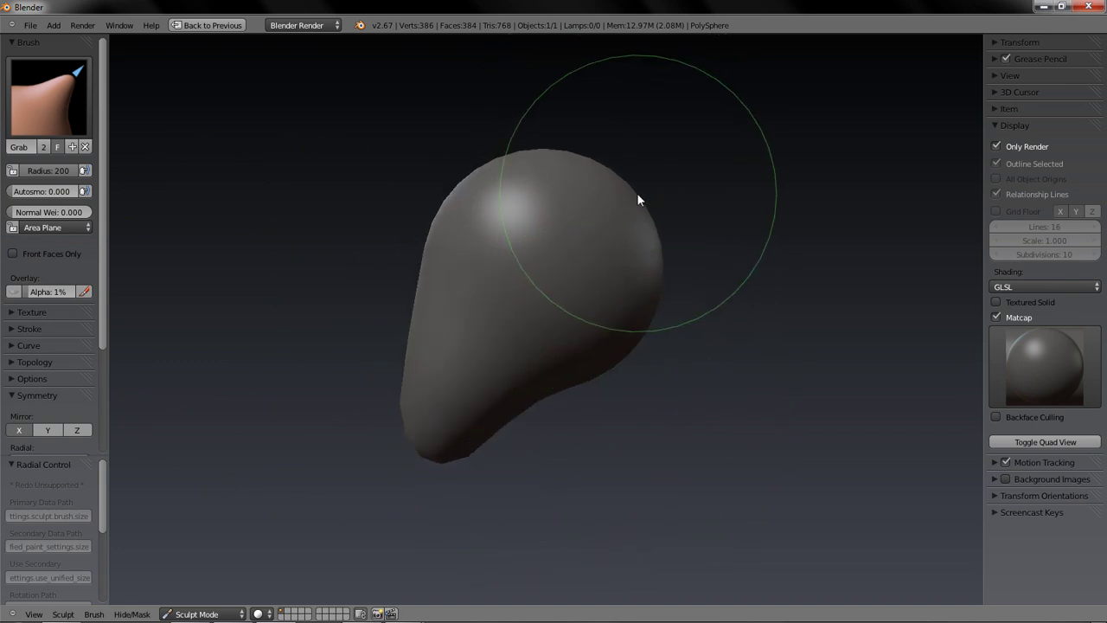
left_click_drag(646, 202, 679, 203)
key("ctrl+z")
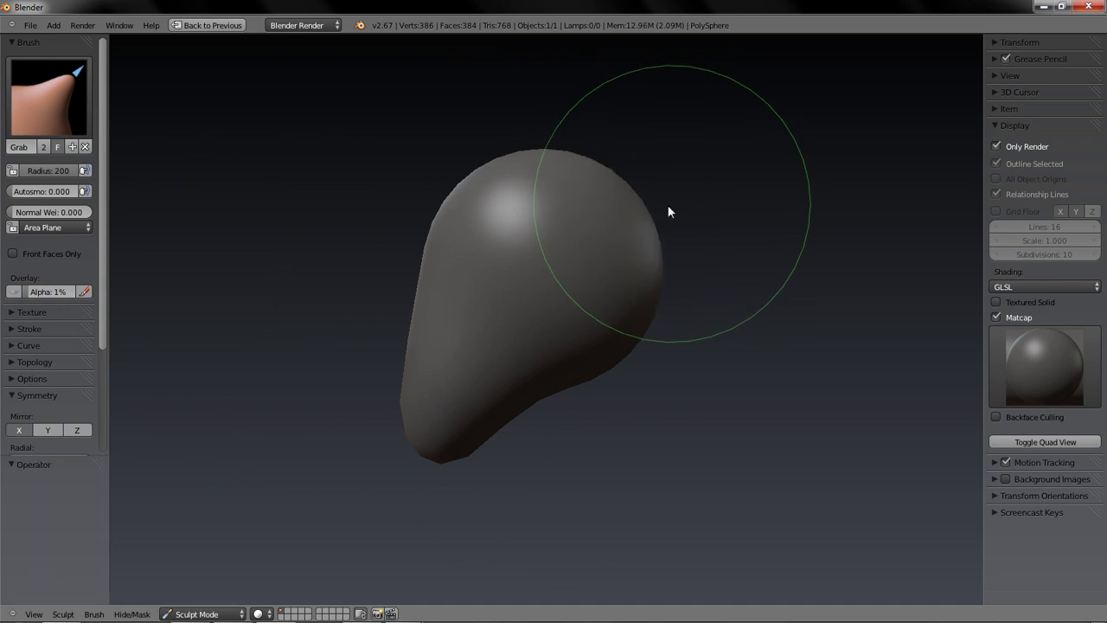
scroll(656, 212, "down", 2)
mouse_move(620, 252)
left_mouse_down()
mouse_move(654, 255)
mouse_move(634, 253)
left_mouse_up()
key("ctrl+z")
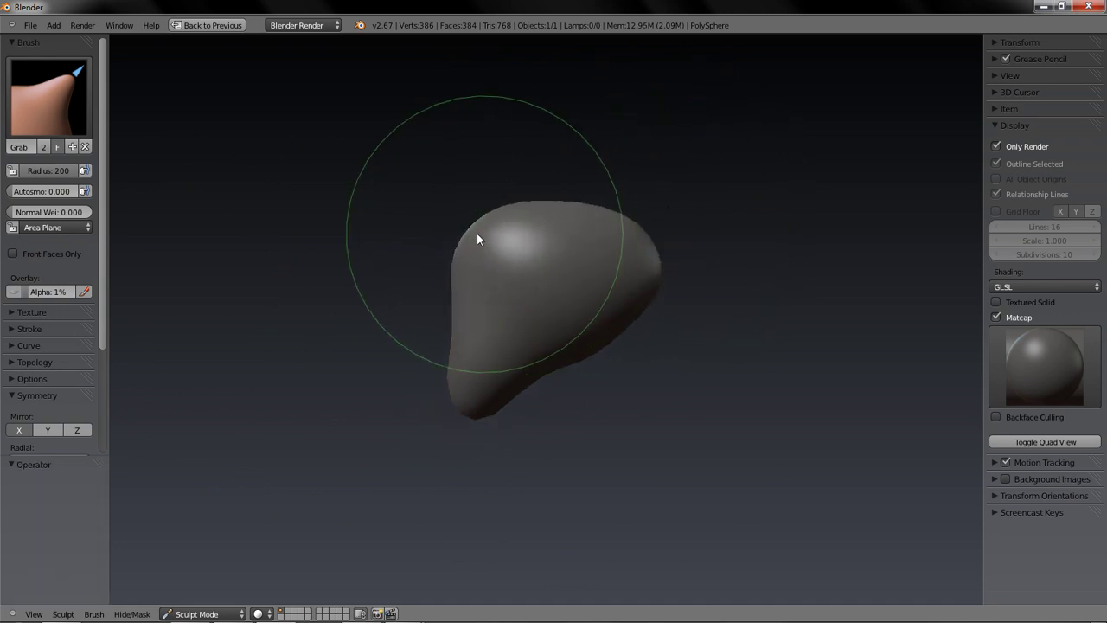
- Fill out the underside of the jaw and pull the front of the face forward in side view
mouse_move(585, 338)
left_mouse_down()
mouse_move(546, 381)
mouse_move(499, 403)
left_mouse_up()
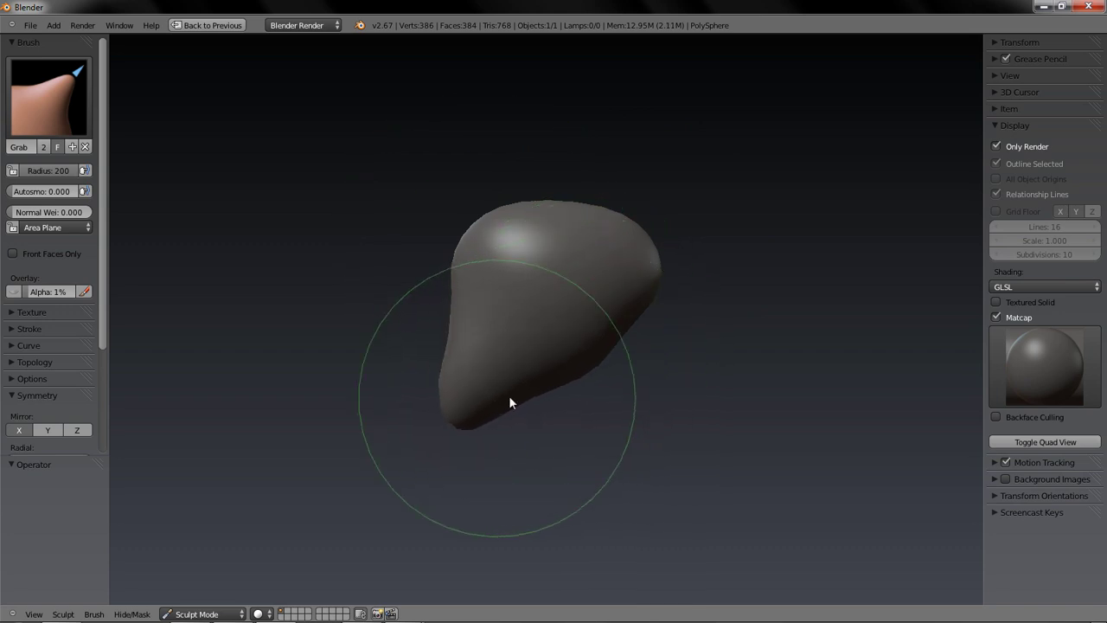
left_click_drag(595, 370, 587, 365)
key("ctrl+z")
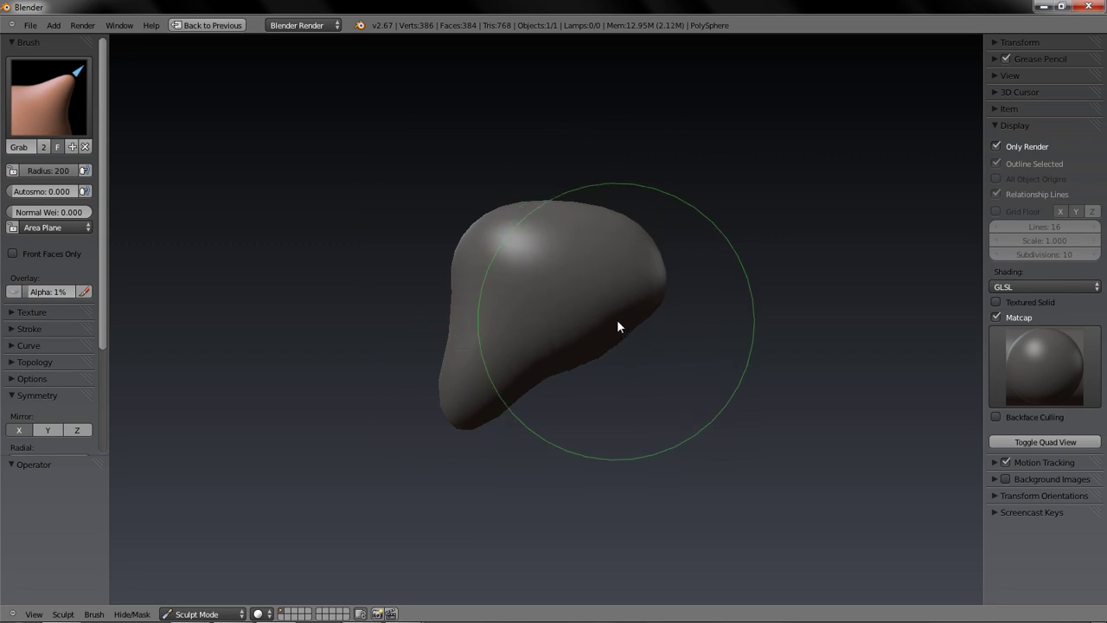
mouse_move(451, 294)
left_mouse_down()
mouse_move(452, 280)
mouse_move(448, 322)
mouse_move(440, 316)
left_mouse_up()
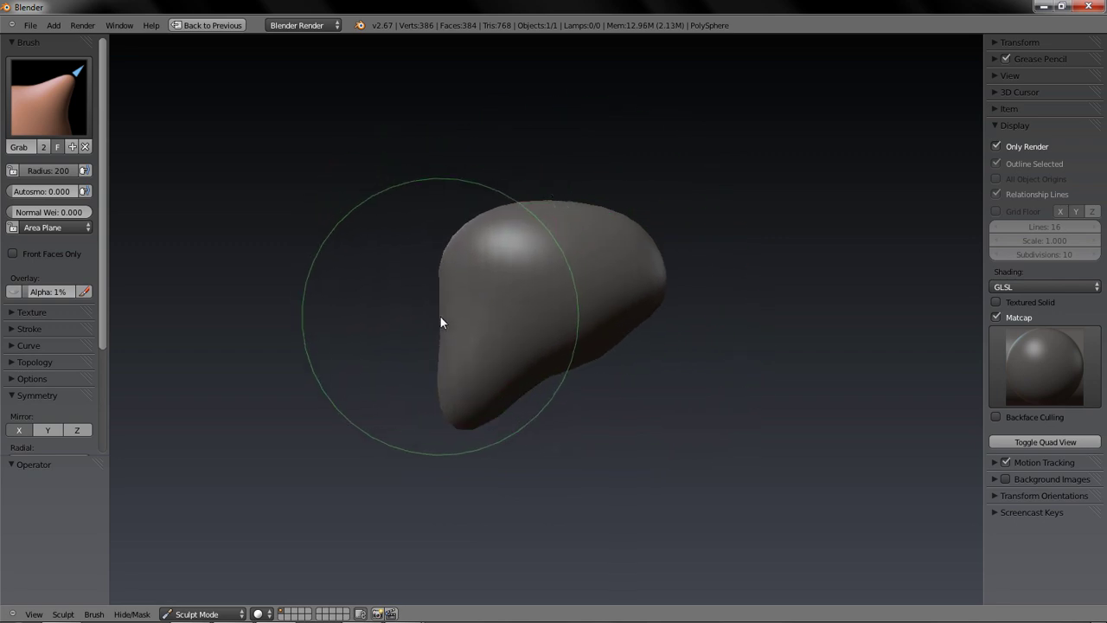
- Reduce the Grab brush radius to 107 and pull the brow area slightly forward
key("f")
left_click(396, 323)
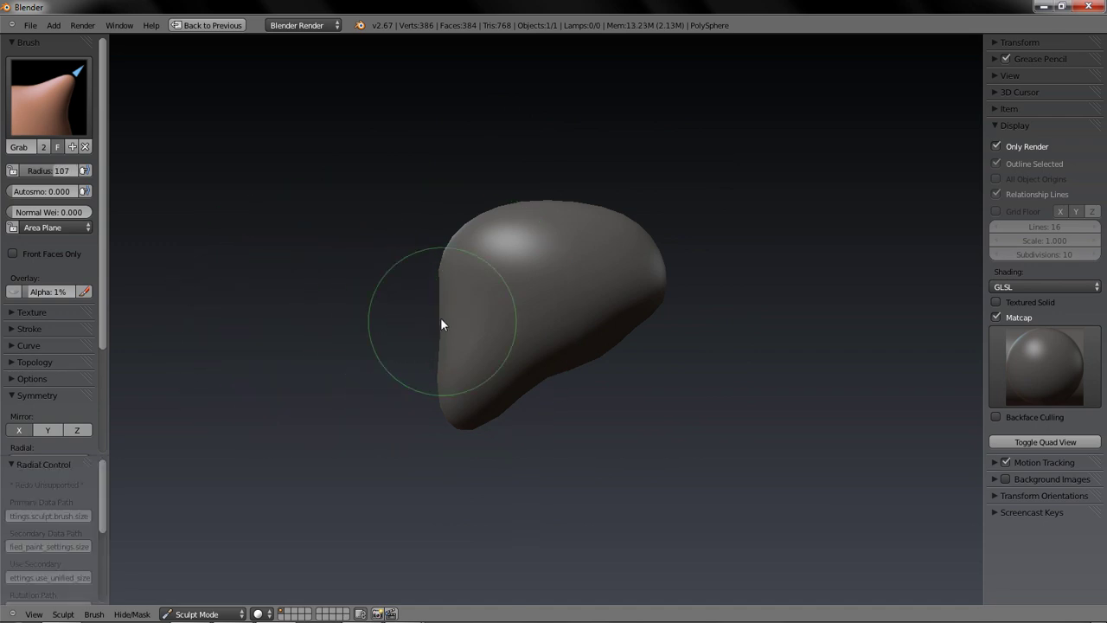
mouse_move(451, 282)
left_mouse_down()
mouse_move(449, 260)
mouse_move(439, 277)
left_mouse_up()
- Set the Grab brush radius to 148 and refine the sides of the head from several angles
key("f")
left_click(471, 290)
mouse_move(385, 351)
middle_mouse_down()
mouse_move(490, 371)
mouse_move(537, 407)
mouse_move(539, 394)
middle_mouse_up()
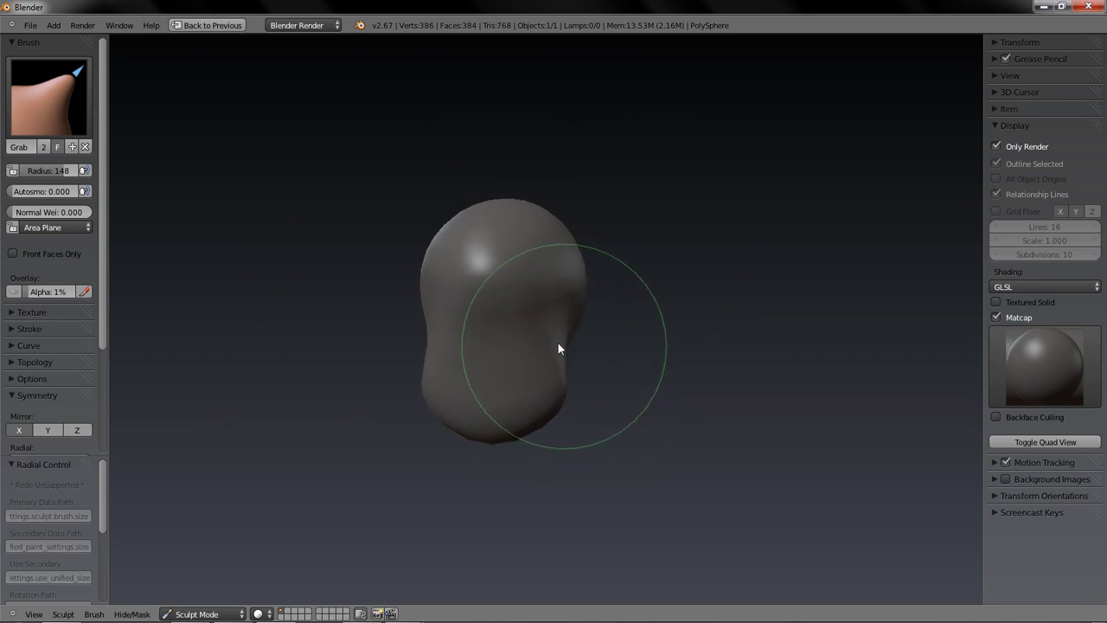
mouse_move(562, 354)
middle_mouse_down()
mouse_move(485, 349)
mouse_move(519, 334)
middle_mouse_up()
mouse_move(600, 315)
left_mouse_down()
mouse_move(591, 357)
mouse_move(581, 347)
left_mouse_up()
mouse_move(580, 345)
middle_mouse_down()
mouse_move(470, 319)
mouse_move(632, 369)
mouse_move(605, 349)
mouse_move(630, 356)
mouse_move(618, 343)
mouse_move(709, 407)
mouse_move(697, 372)
mouse_move(796, 365)
middle_mouse_up()
scroll(619, 338, "up", 3)
left_click_drag(602, 252, 595, 246)
mouse_move(595, 239)
middle_mouse_down()
mouse_move(566, 250)
mouse_move(576, 242)
middle_mouse_up()
scroll(536, 247, "down", 2)
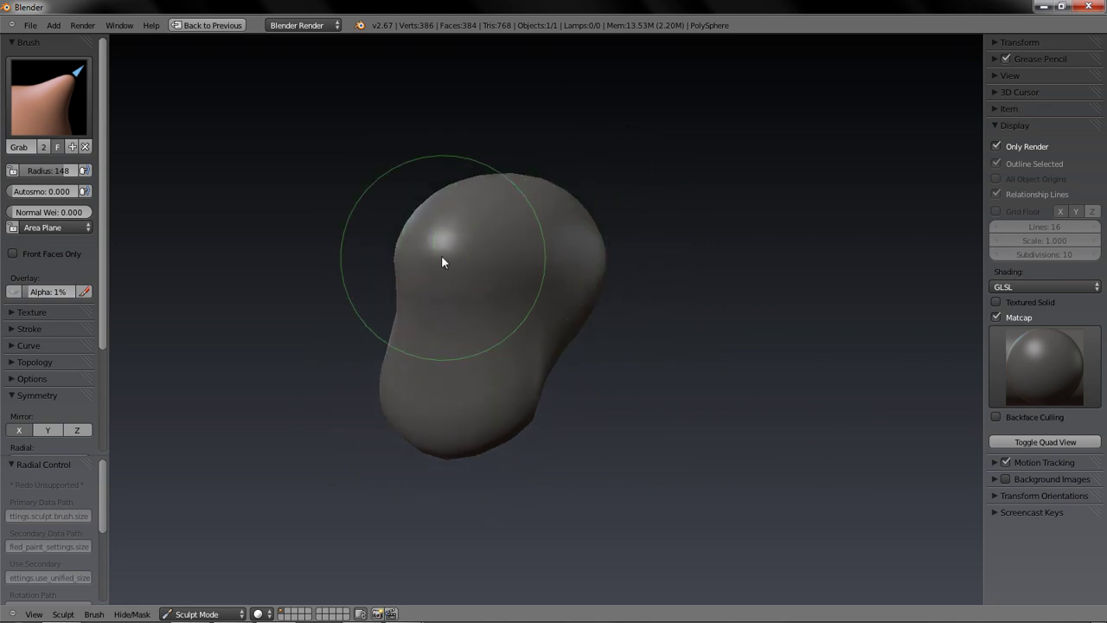
left_click(65, 83)
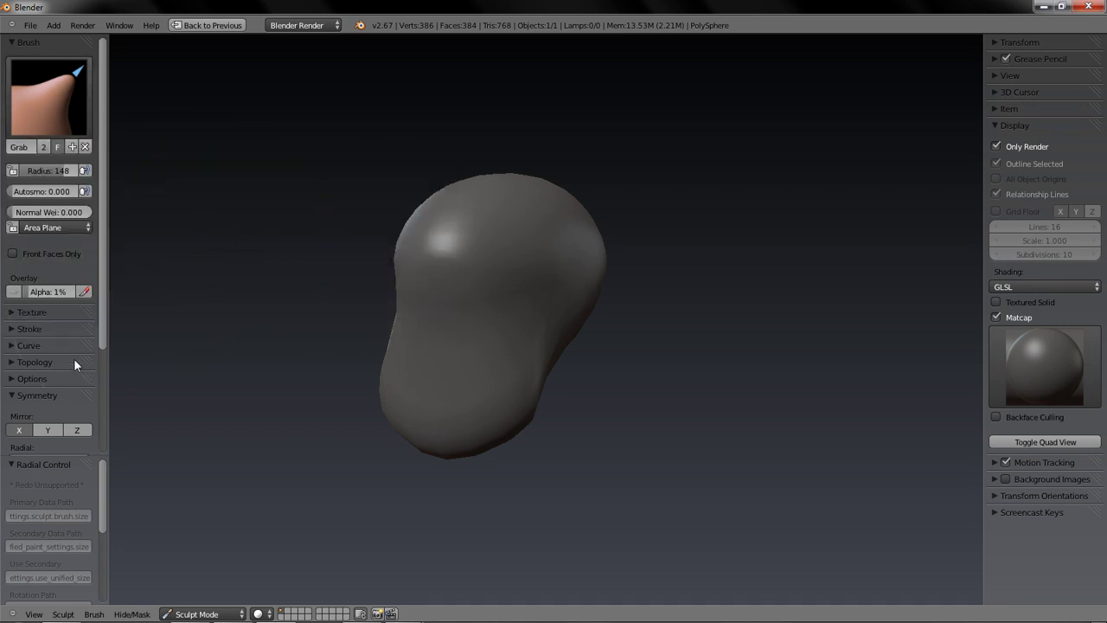
- Show the Topology settings and pull the middle of the face slightly forward
left_click(74, 363)
scroll(74, 355, "down", 3)
middle_click_drag(350, 363, 267, 366)
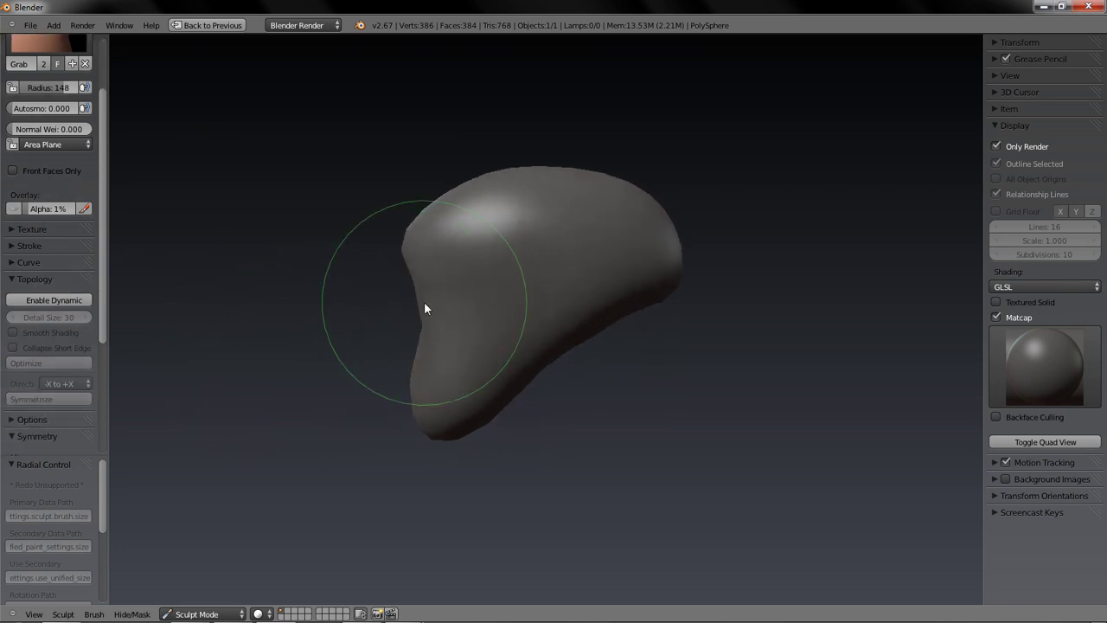
left_click_drag(425, 312, 415, 311)
mouse_move(345, 349)
middle_mouse_down()
mouse_move(455, 343)
mouse_move(371, 337)
middle_mouse_up()
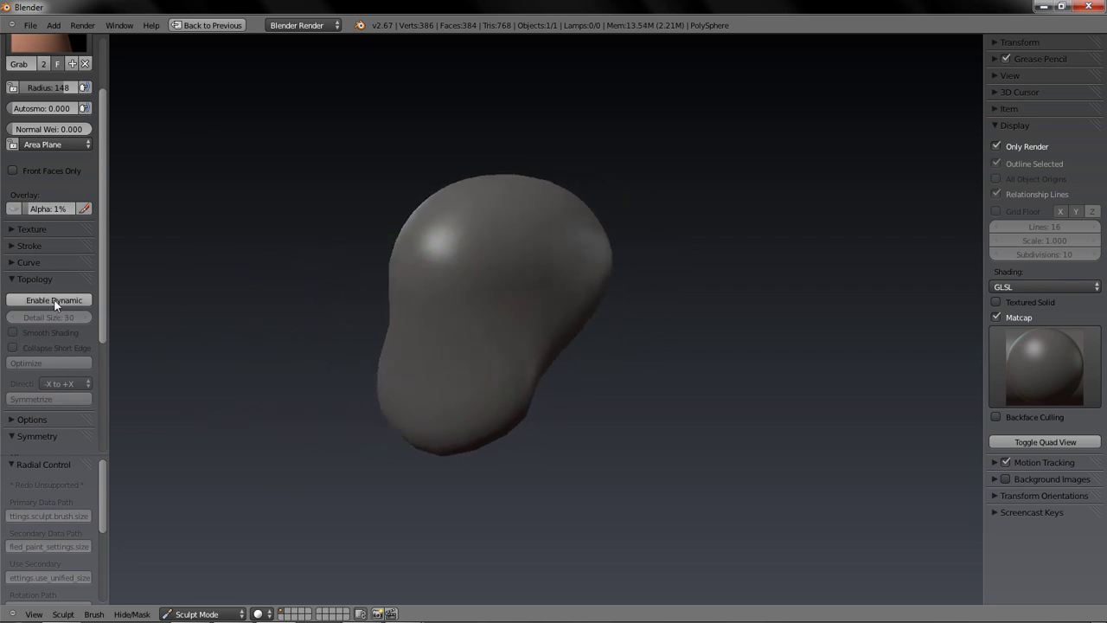
- Examine the head mesh's face layout in Edit Mode and return to Sculpt Mode
scroll(312, 297, "up", 2)
key("Tab")
mouse_move(310, 300)
middle_mouse_down()
mouse_move(321, 317)
mouse_move(432, 314)
mouse_move(323, 311)
mouse_move(596, 355)
mouse_move(459, 354)
mouse_move(441, 342)
mouse_move(600, 348)
middle_mouse_up()
key("ctrl+Tab")
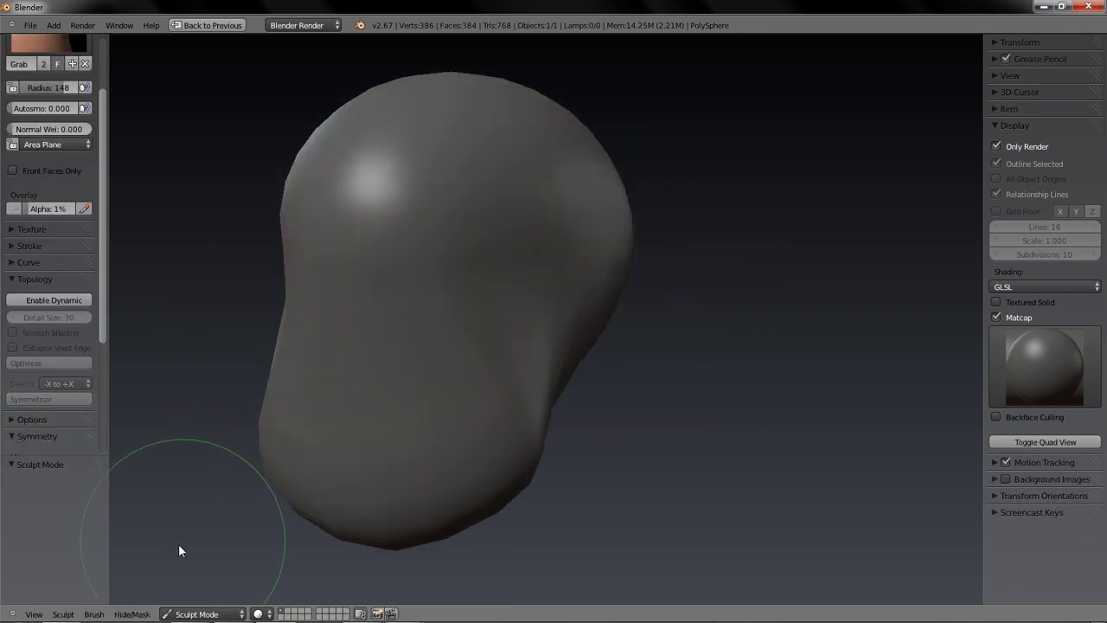
- Enable dynamic topology and inspect the triangulated head mesh in Edit Mode before returning to Sculpt Mode
left_click(63, 304)
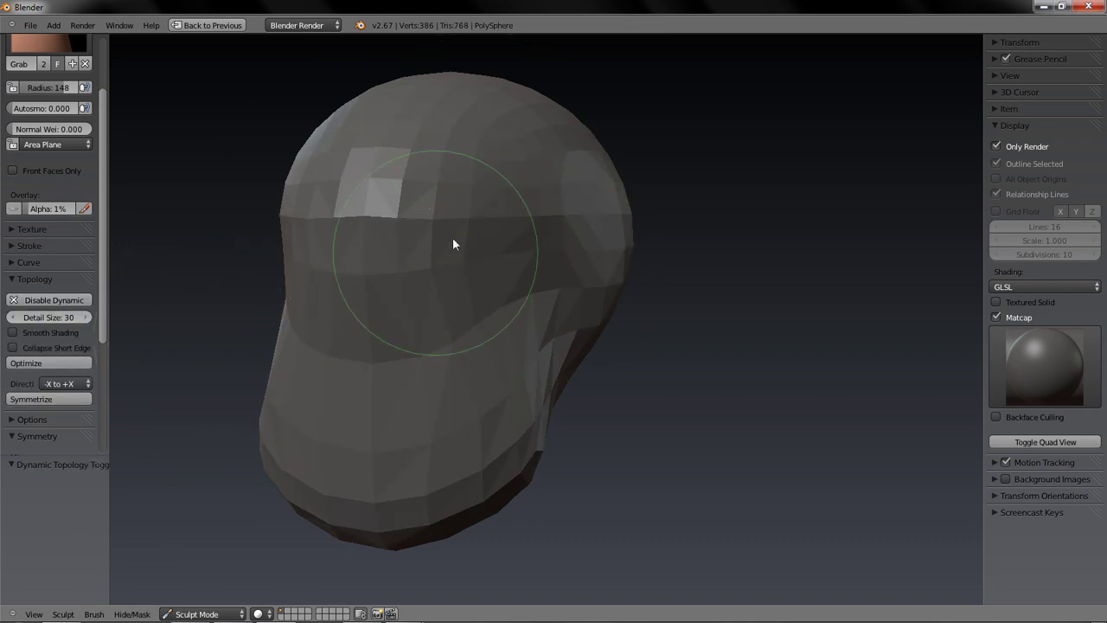
key("Tab")
mouse_move(339, 268)
middle_mouse_down()
mouse_move(407, 257)
mouse_move(328, 268)
middle_mouse_up()
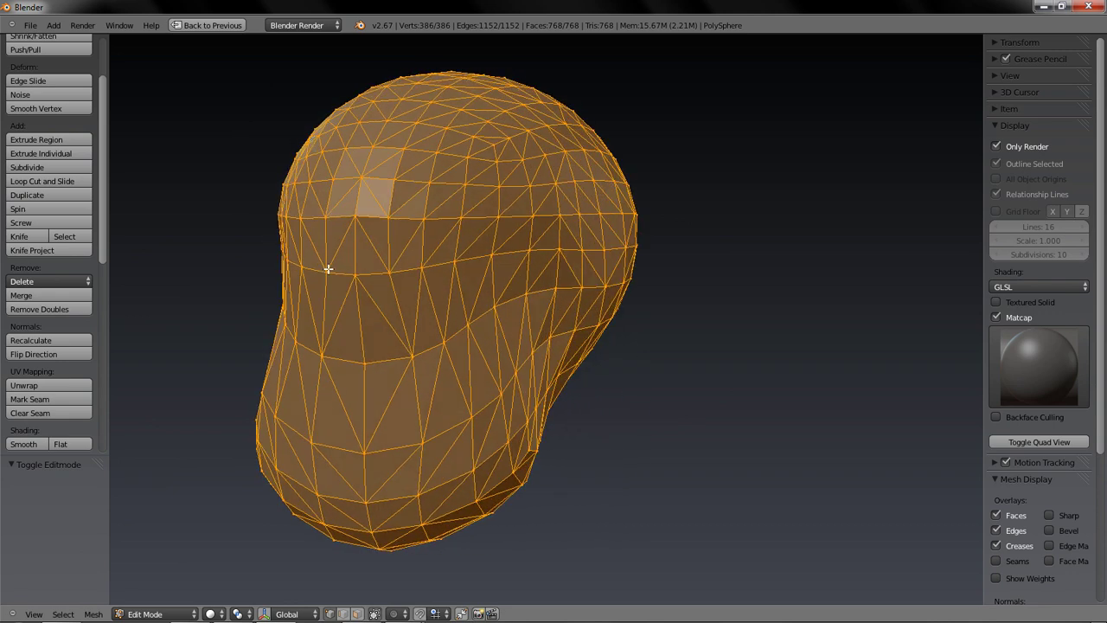
key("Tab")
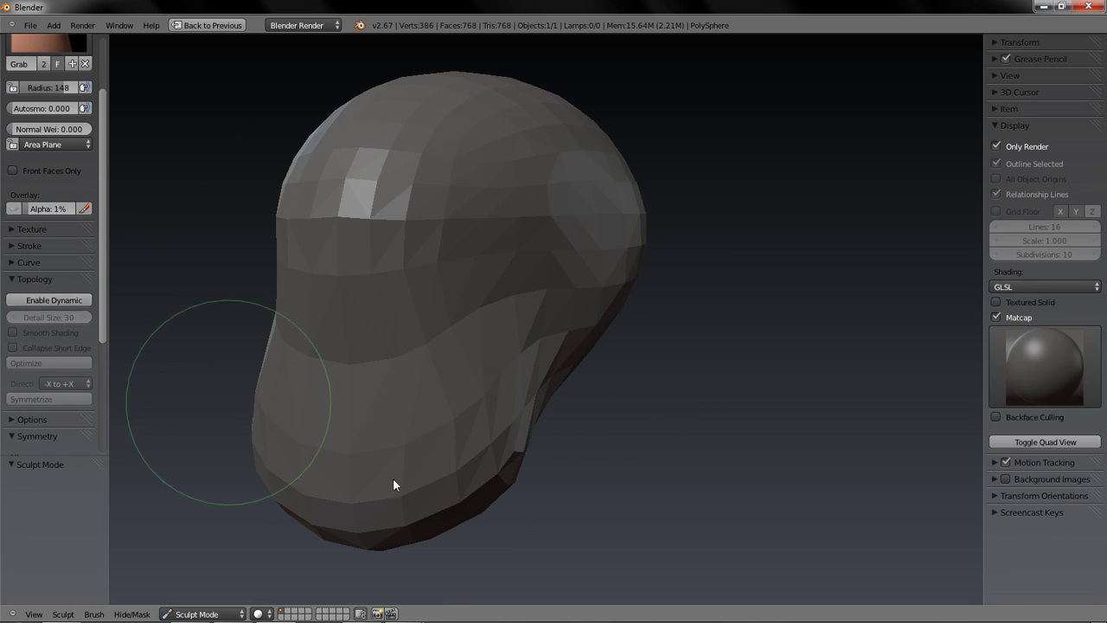
- Turn dynamic topology back on for the head mesh in Sculpt Mode
left_click(69, 299)
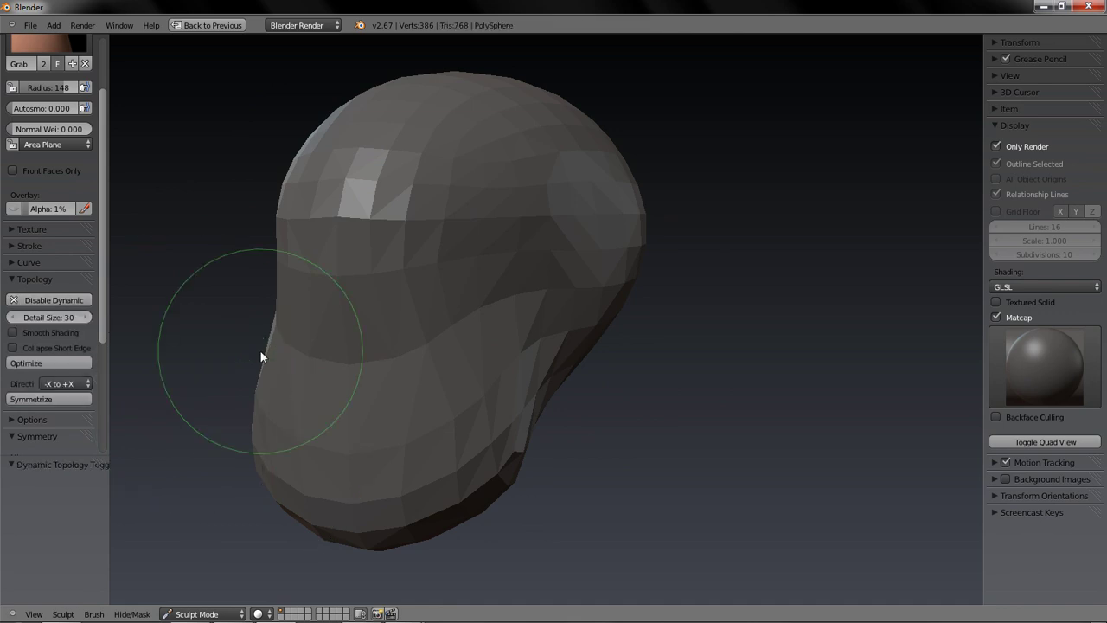
left_click_drag(356, 373, 321, 371)
left_click_drag(527, 371, 582, 390)
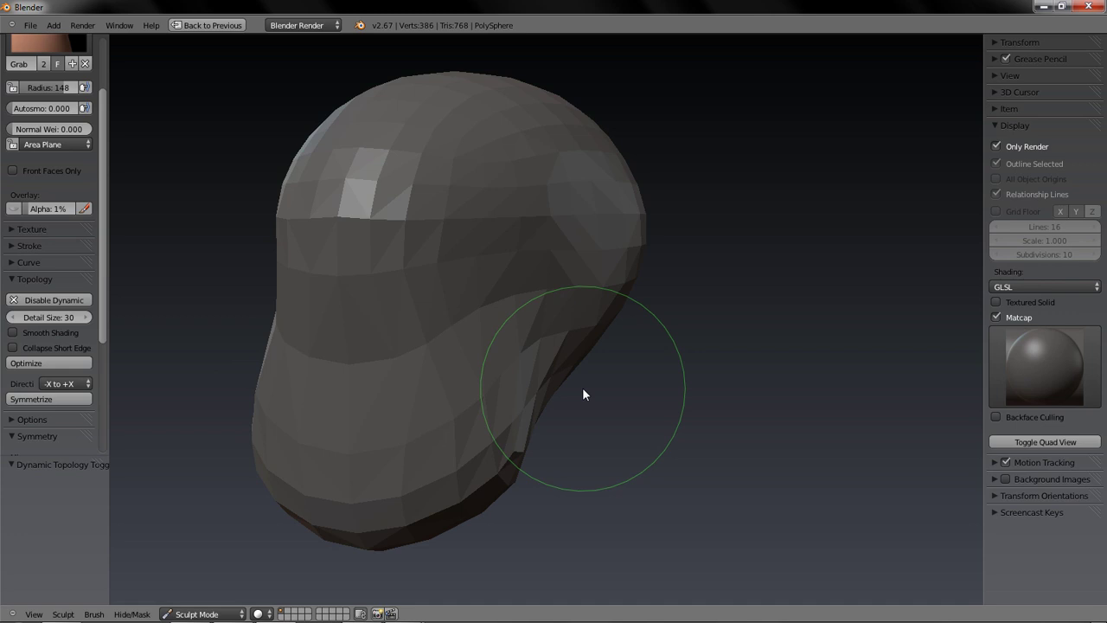
- Switch to the SculptDraw brush, set its radius to 63 and show the head mesh as wireframe
scroll(582, 388, "down", 1)
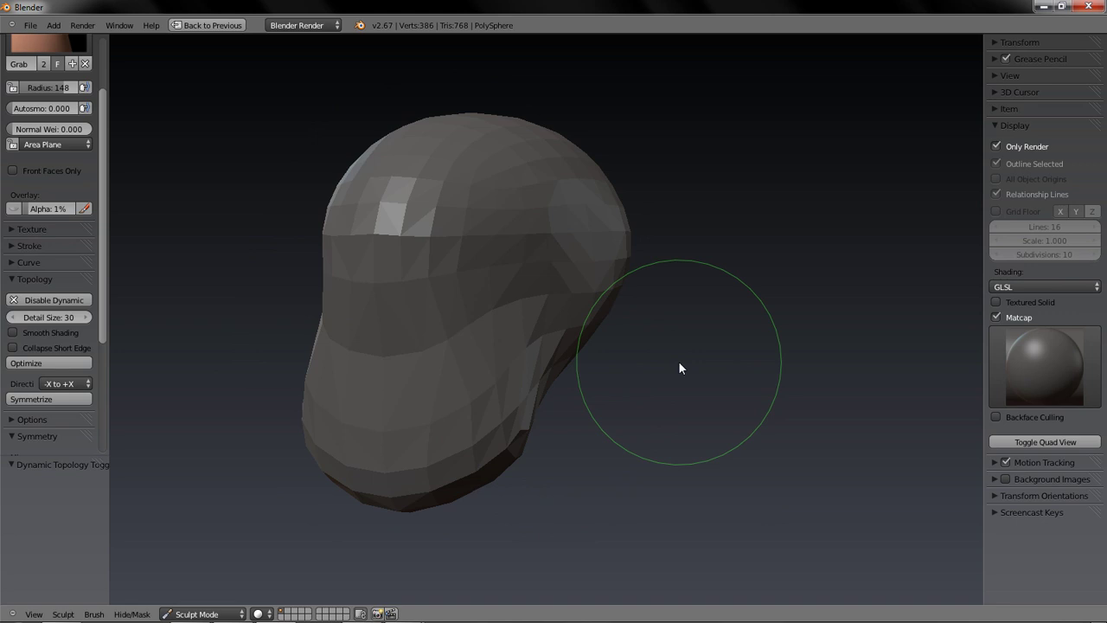
scroll(678, 368, "down", 1)
scroll(505, 262, "up", 3)
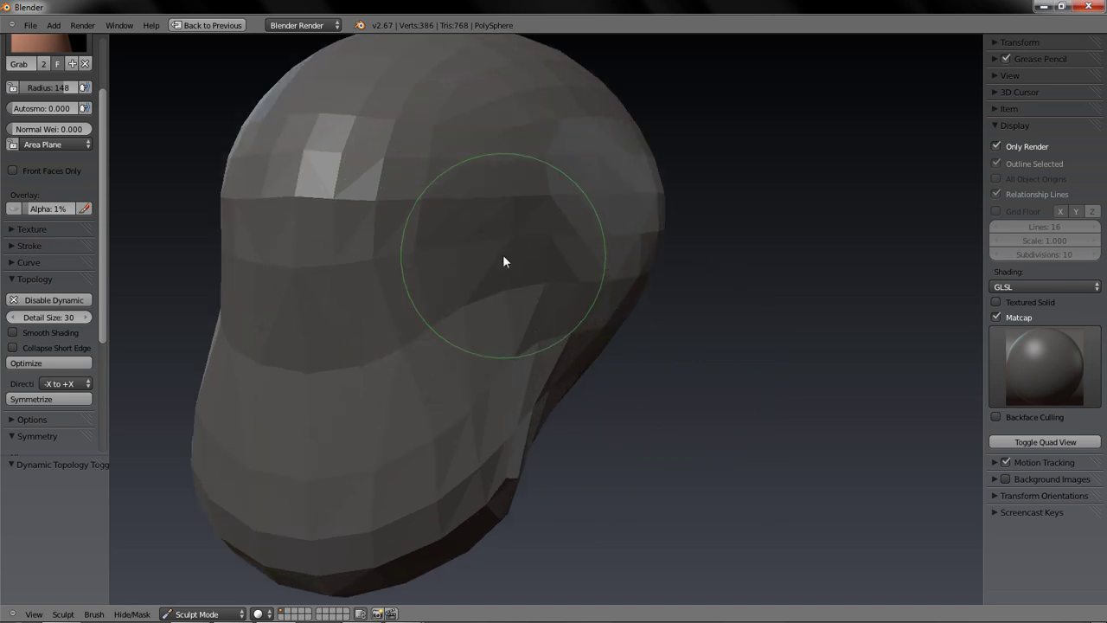
middle_click_drag(486, 262, 467, 271)
scroll(59, 100, "up", 3)
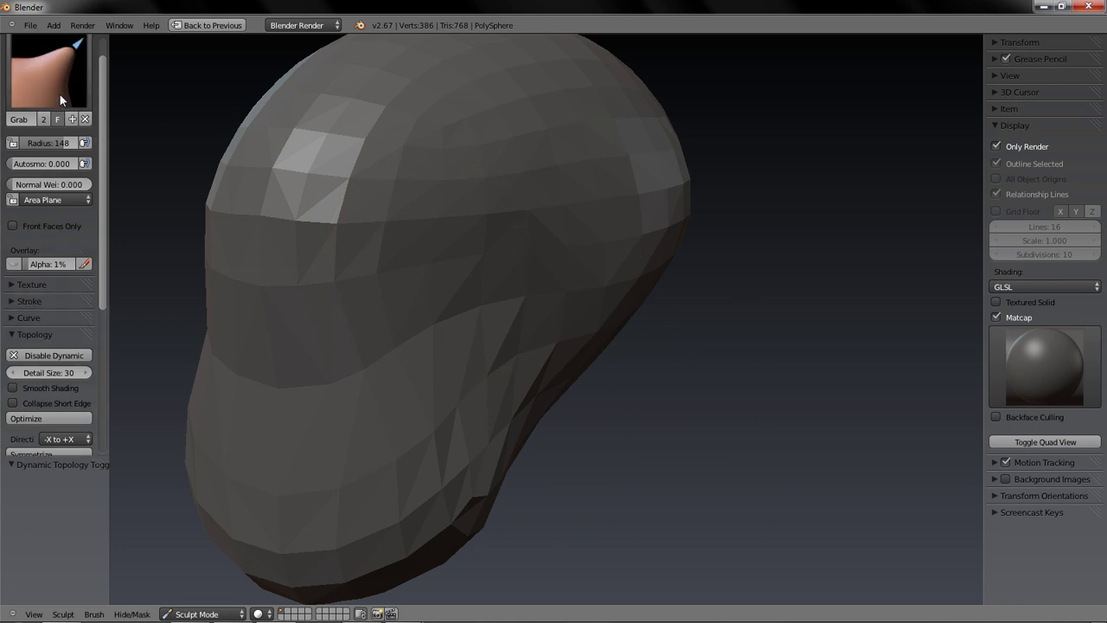
left_click(60, 96)
left_click(411, 212)
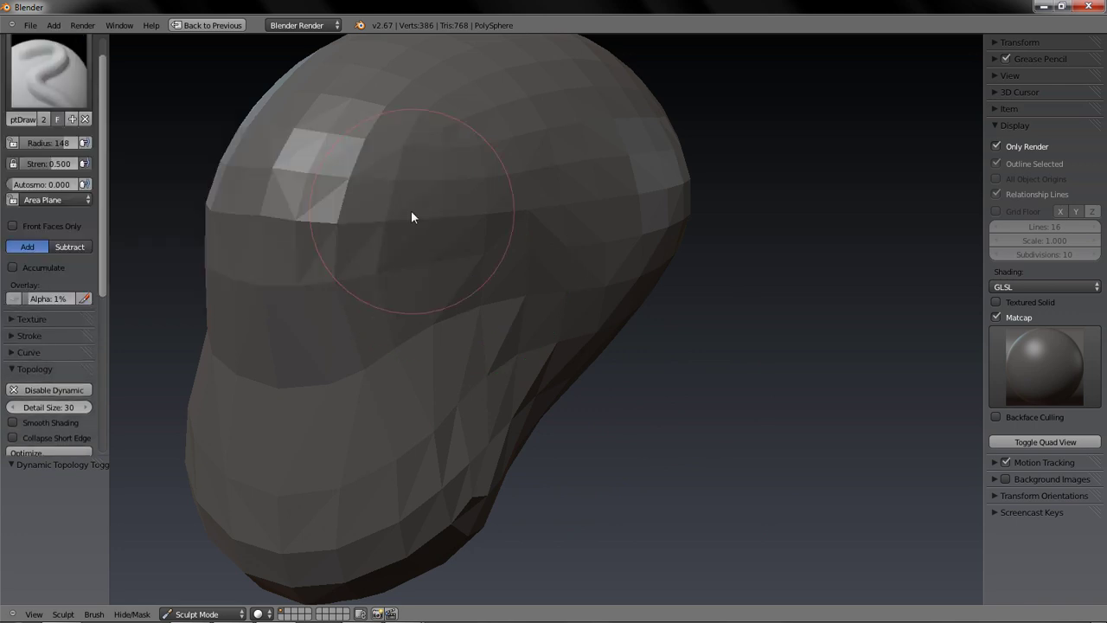
key("z")
middle_click_drag(407, 215, 506, 294)
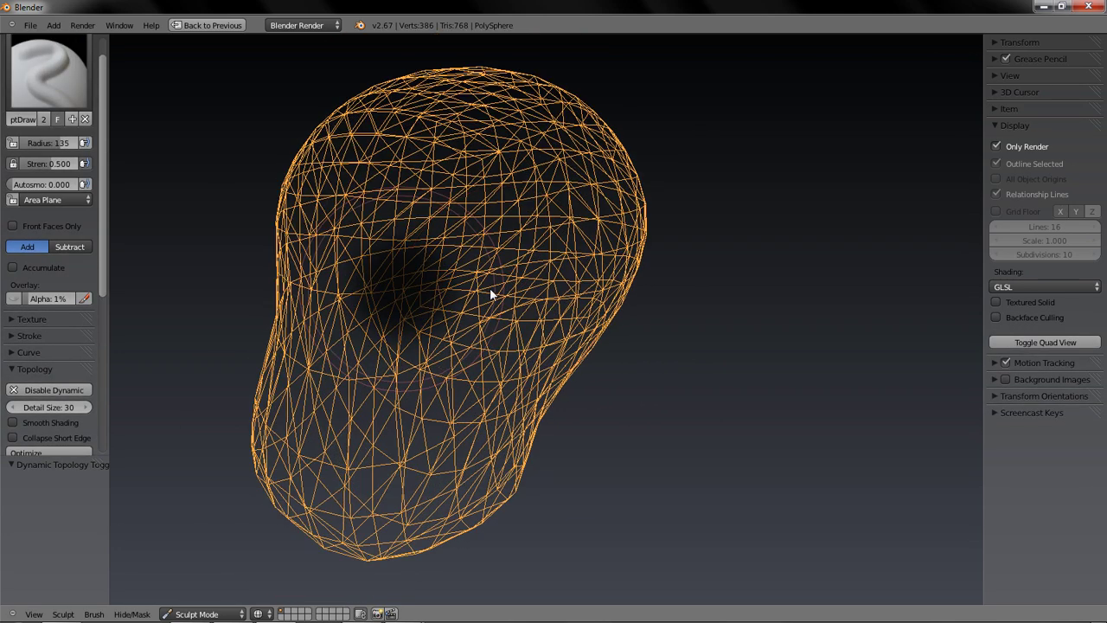
left_click(429, 235)
- Try a SculptDraw stroke down the face in wireframe, then undo it and return to solid shading
mouse_move(429, 235)
left_mouse_down()
mouse_move(425, 222)
mouse_move(389, 383)
left_mouse_up()
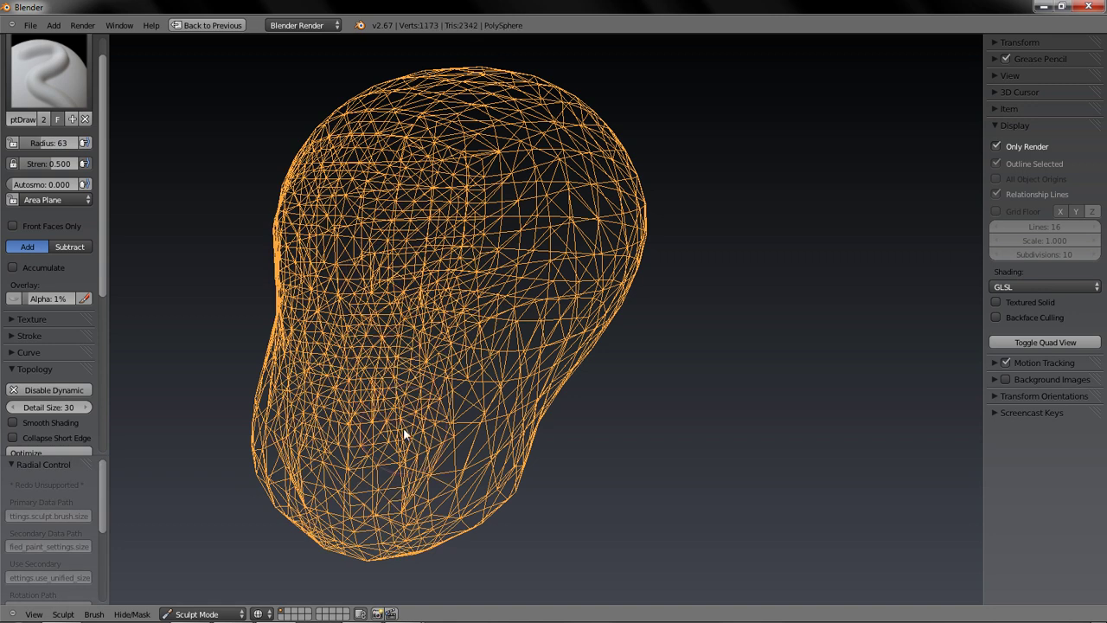
key("ctrl+z")
key("z")
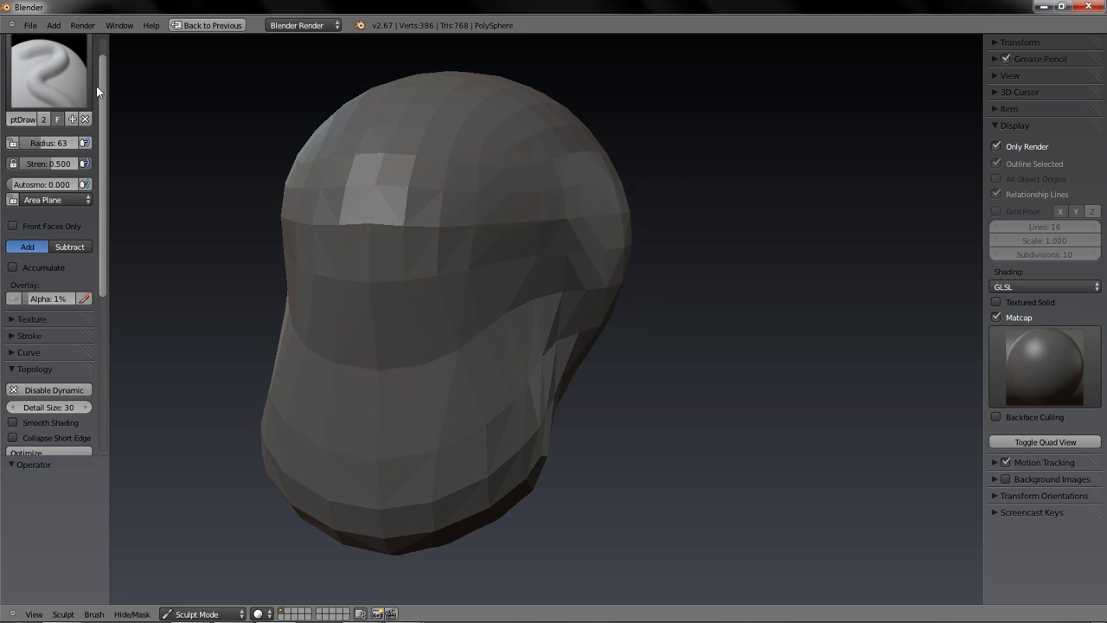
- Symmetrize the head from -X to +X and sculpt a stroke down one side of the face with X mirroring off
scroll(76, 312, "down", 5)
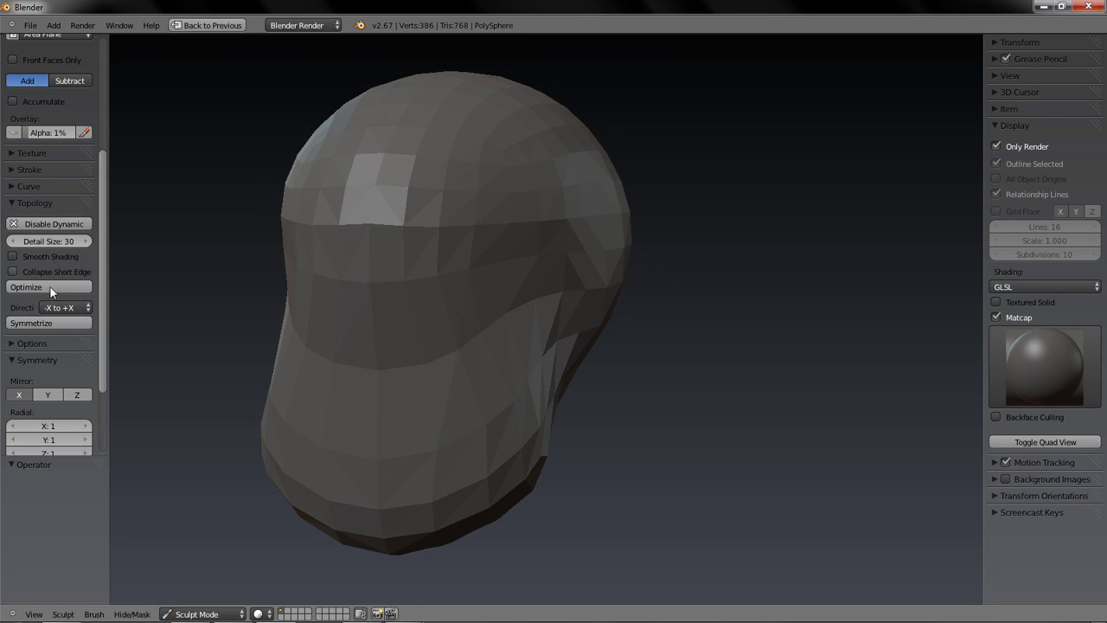
left_click(65, 321)
left_click_drag(440, 208, 437, 415)
mouse_move(437, 415)
middle_mouse_down()
mouse_move(507, 341)
mouse_move(466, 184)
middle_mouse_up()
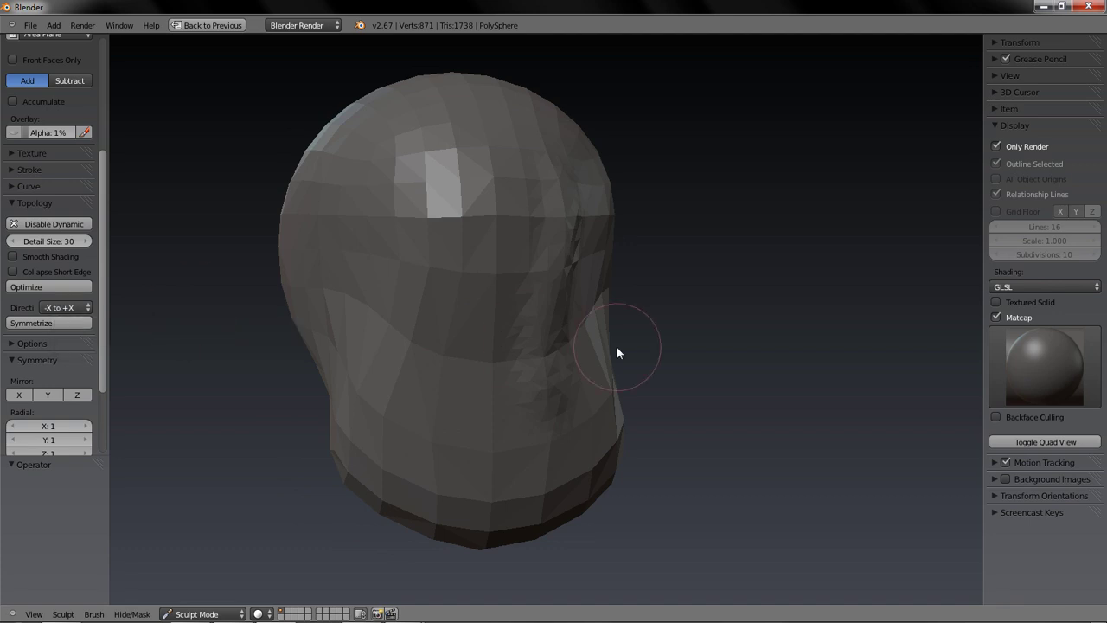
- Try symmetrizing from -X to +X, undo it, symmetrize from +X to -X instead and turn X mirroring back on
left_click(69, 323)
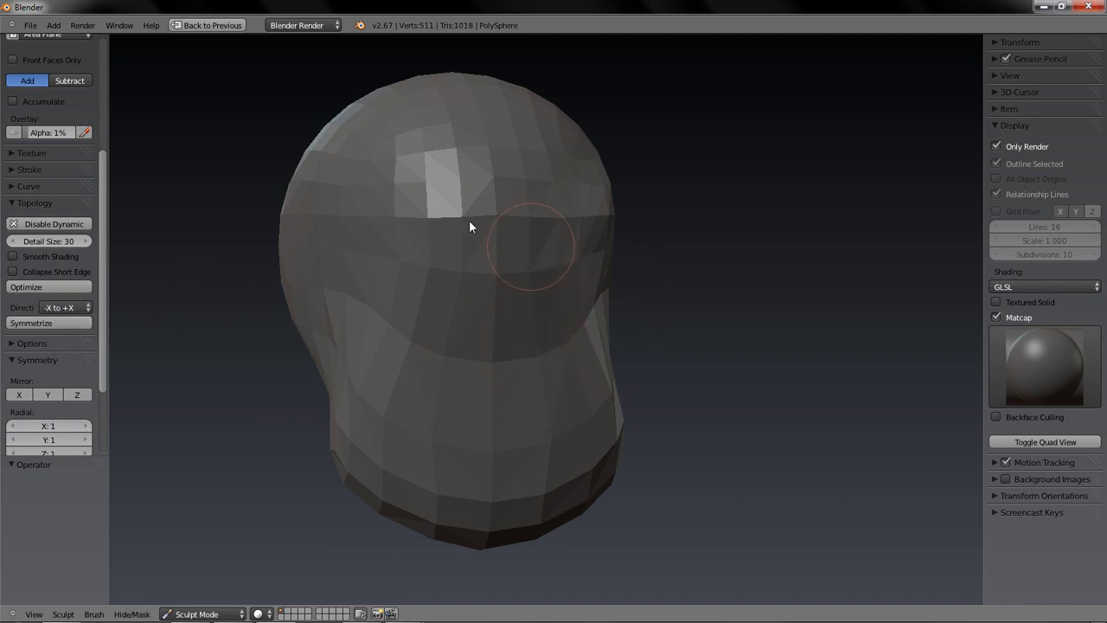
key("ctrl+z")
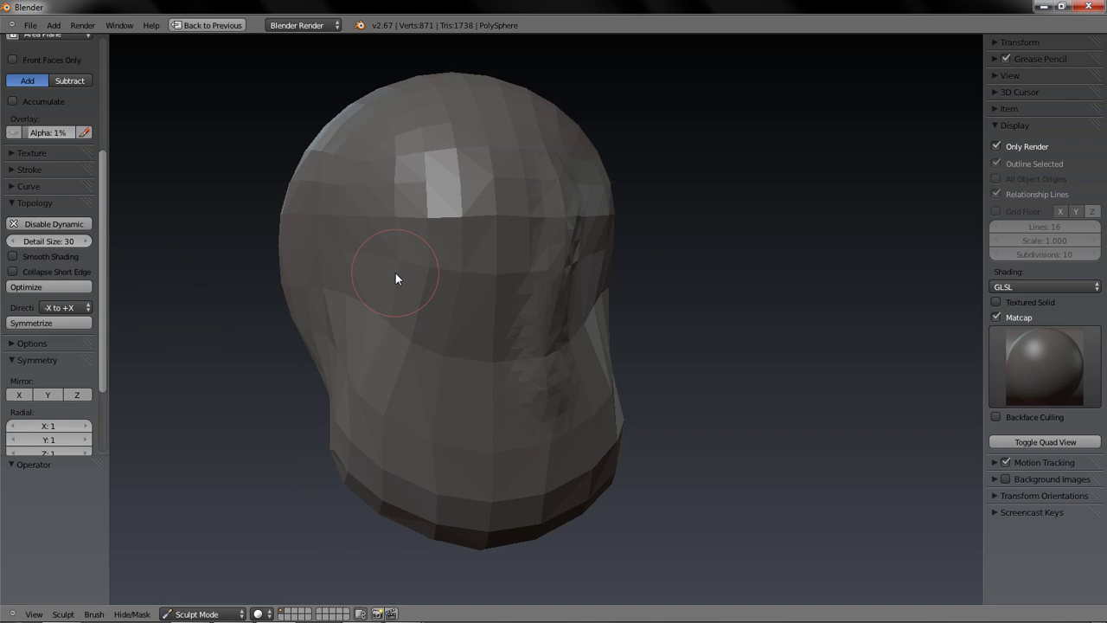
left_click(60, 308)
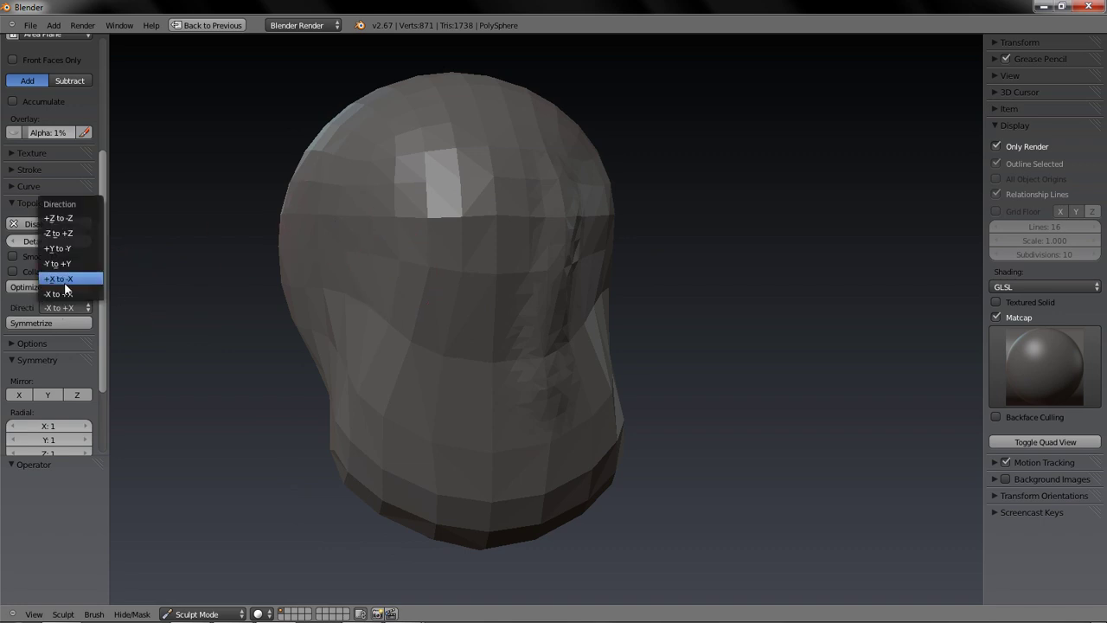
left_click(62, 280)
left_click(72, 322)
left_click(19, 394)
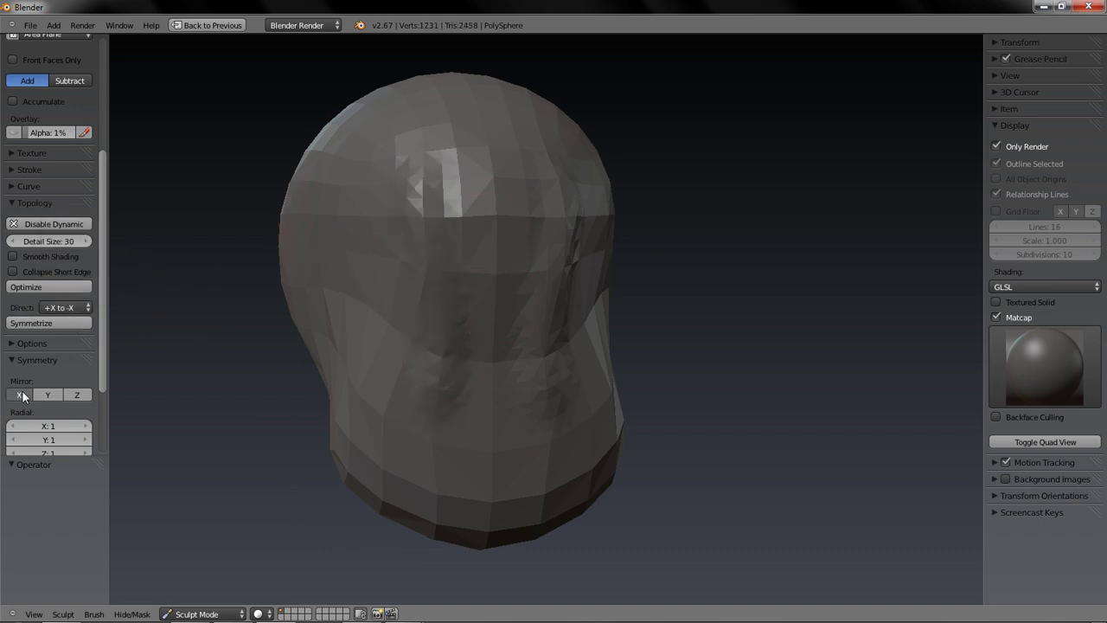
- Optimize the dynamic topology mesh and preview the head with smooth shading before switching back to flat shading
left_click(58, 290)
mouse_move(297, 420)
middle_mouse_down()
mouse_move(226, 405)
mouse_move(211, 390)
middle_mouse_up()
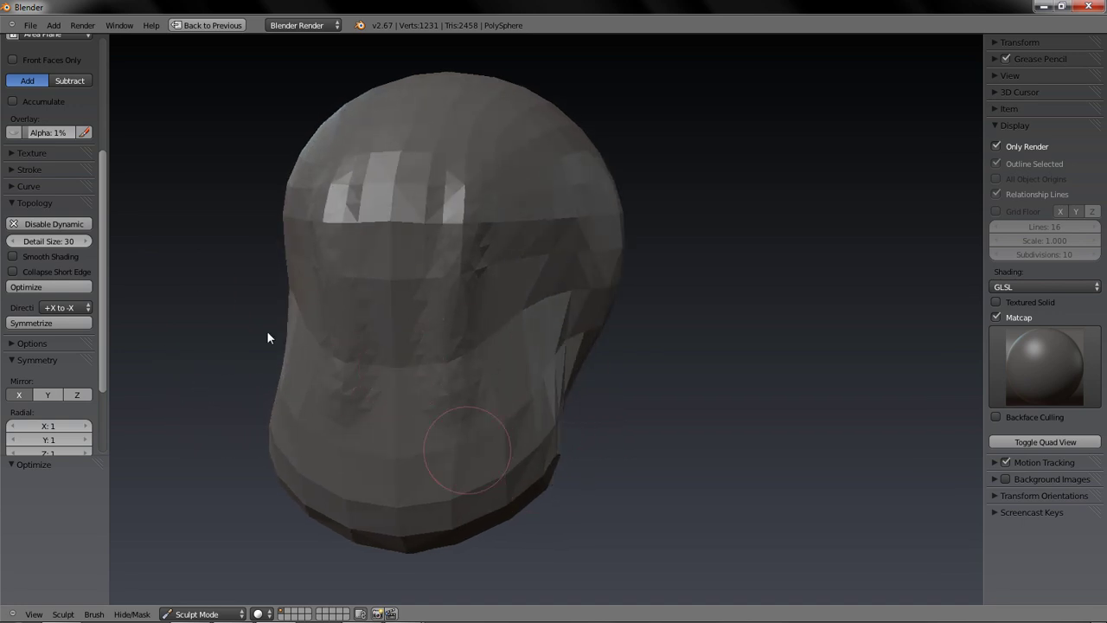
left_click(75, 325)
left_click(57, 256)
mouse_move(328, 355)
middle_mouse_down()
mouse_move(261, 366)
mouse_move(114, 348)
middle_mouse_up()
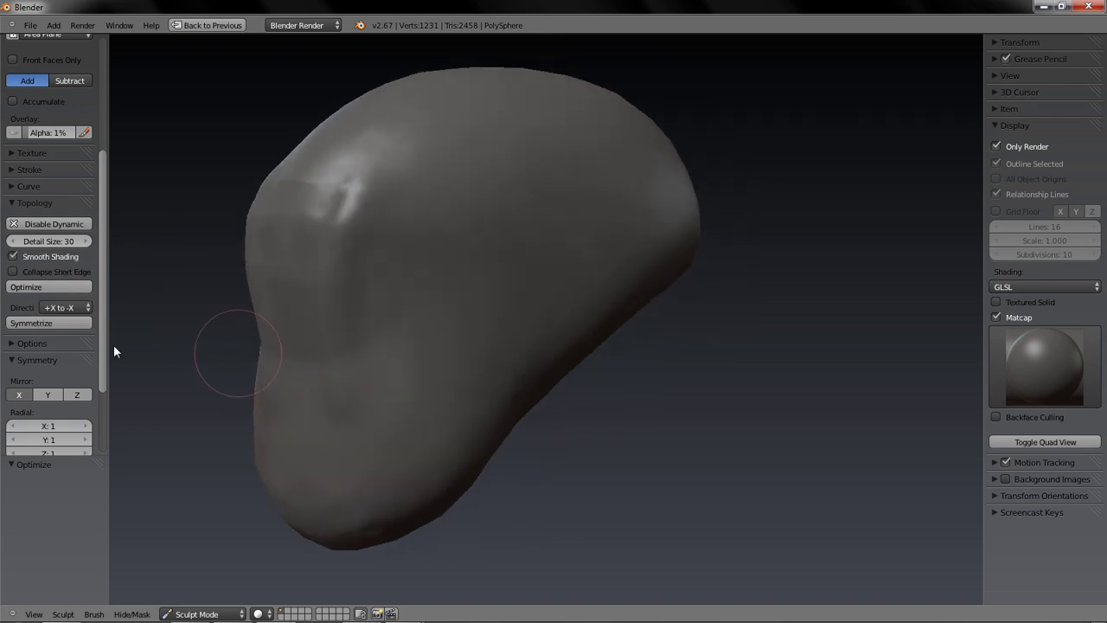
left_click(63, 259)
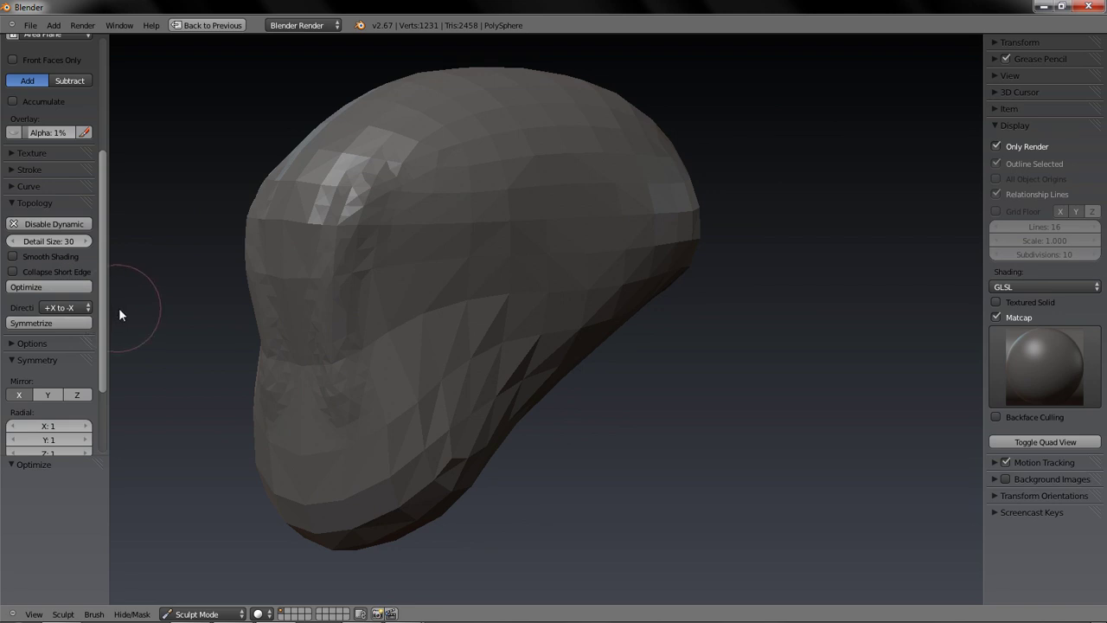
- Undo the symmetrized test strokes on the face
middle_click_drag(286, 387, 334, 380)
key("ctrl+z")
key("ctrl+z")
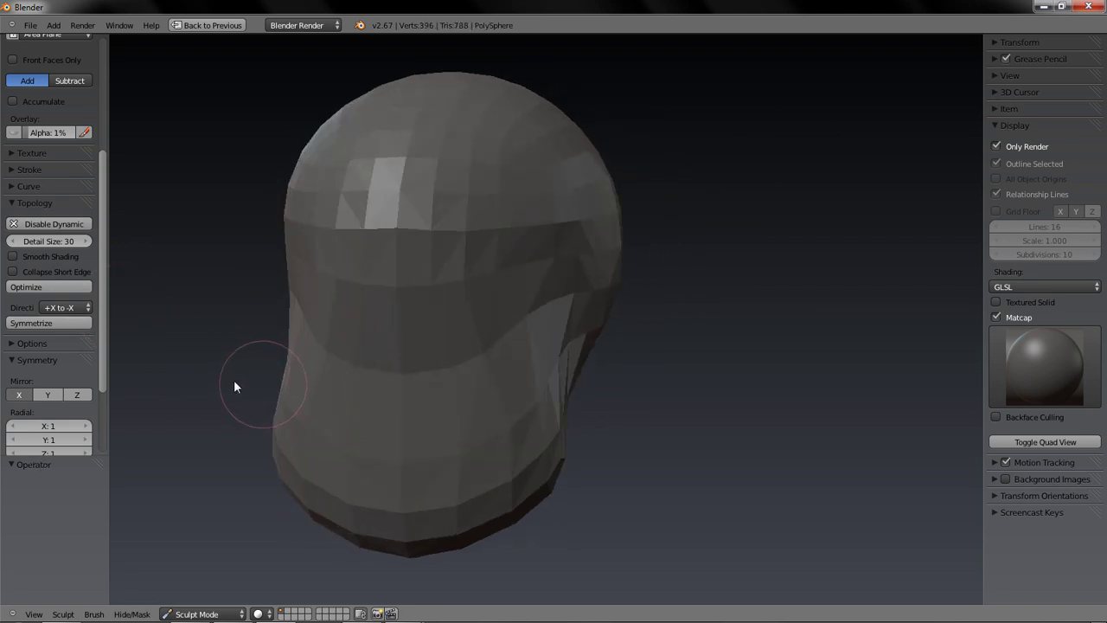
mouse_move(415, 364)
middle_mouse_down()
mouse_move(398, 380)
mouse_move(329, 374)
middle_mouse_up()
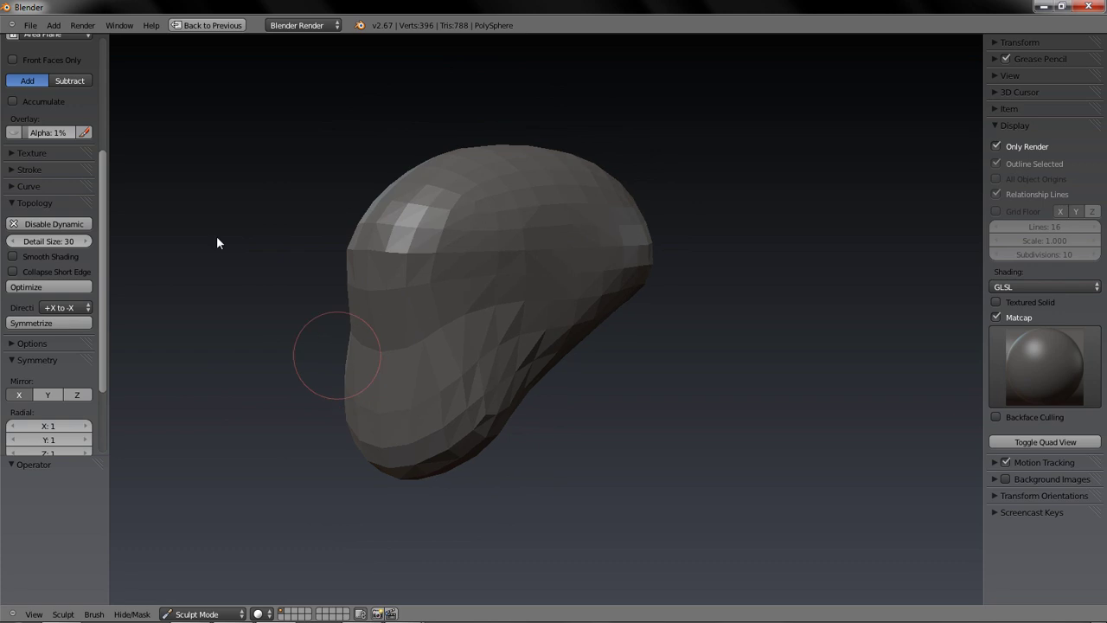
- Switch to the Clay Strips brush and sculpt strokes over the middle of the face
scroll(76, 156, "up", 4)
scroll(76, 157, "up", 3)
left_click(56, 116)
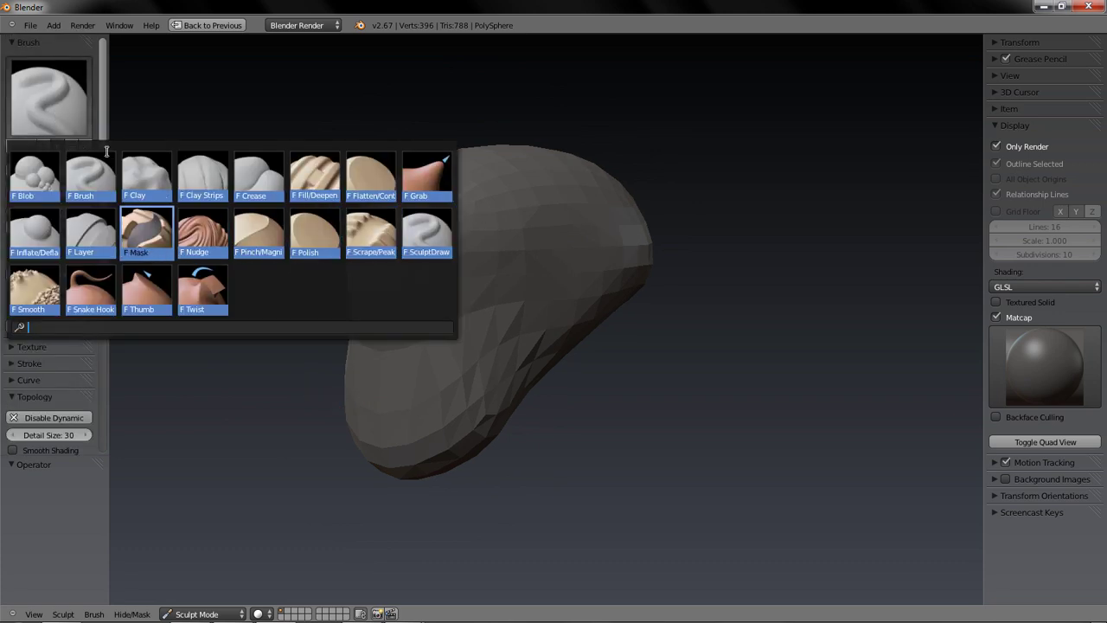
left_click(218, 180)
middle_click_drag(372, 242, 472, 243)
mouse_move(474, 406)
left_mouse_down()
mouse_move(488, 428)
mouse_move(497, 361)
left_mouse_up()
- Set the Clay Strips brush strength to 0.685
key("shift+f")
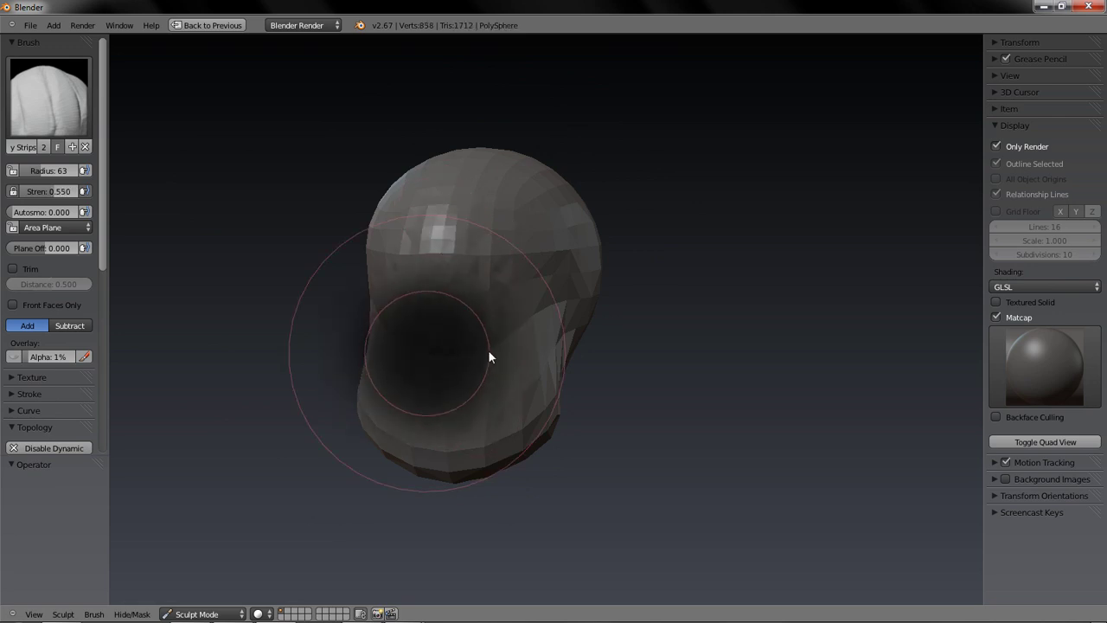
mouse_move(504, 361)
left_click(427, 353)
key("shift+f")
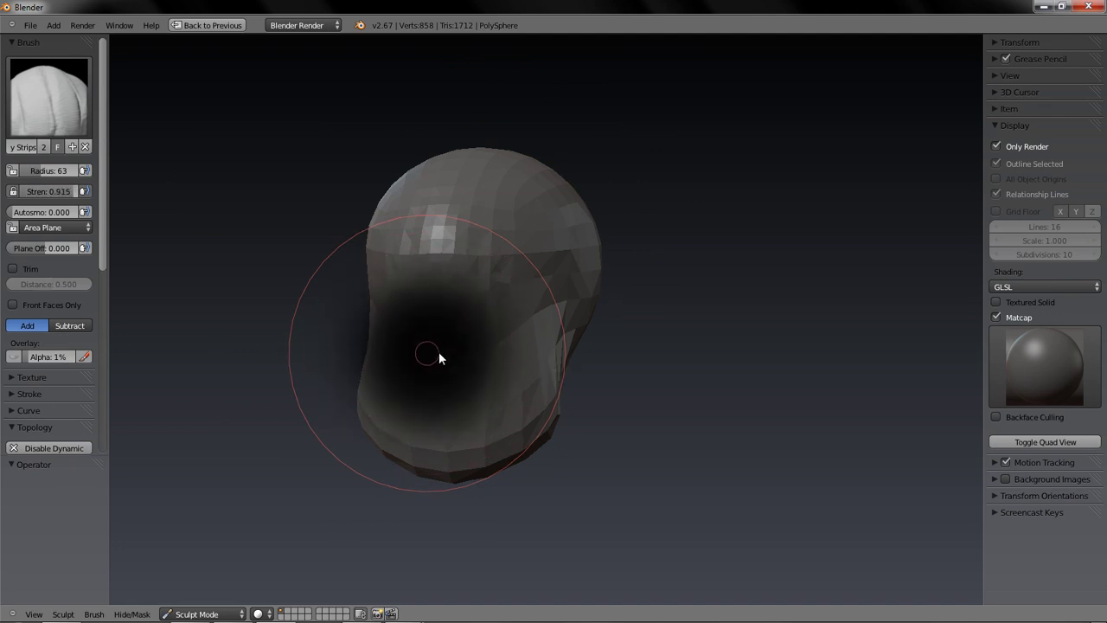
left_click(469, 354)
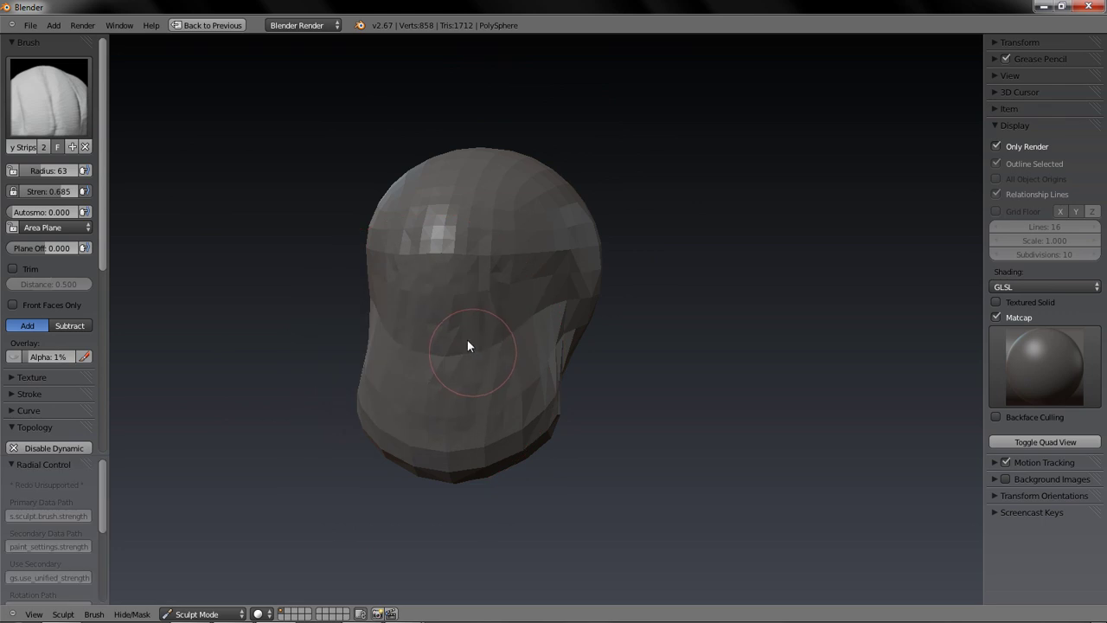
- Sculpt a close-up Clay Strips stroke on the face at detail size 30 and show the mesh as wireframe
scroll(57, 361, "down", 4)
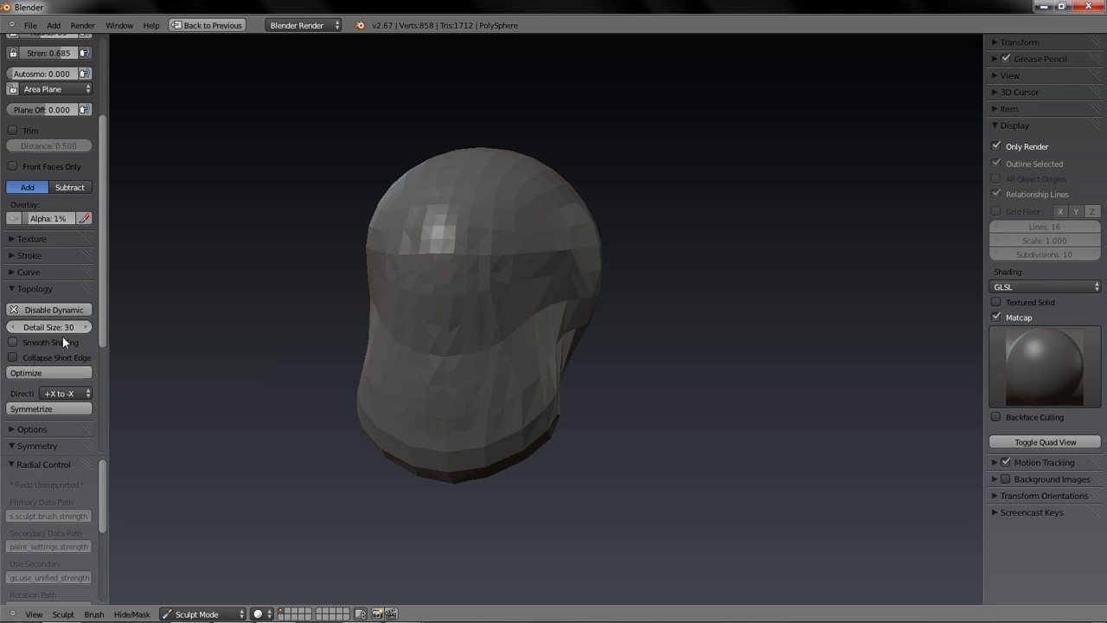
scroll(60, 335, "up", 1)
scroll(467, 314, "up", 10)
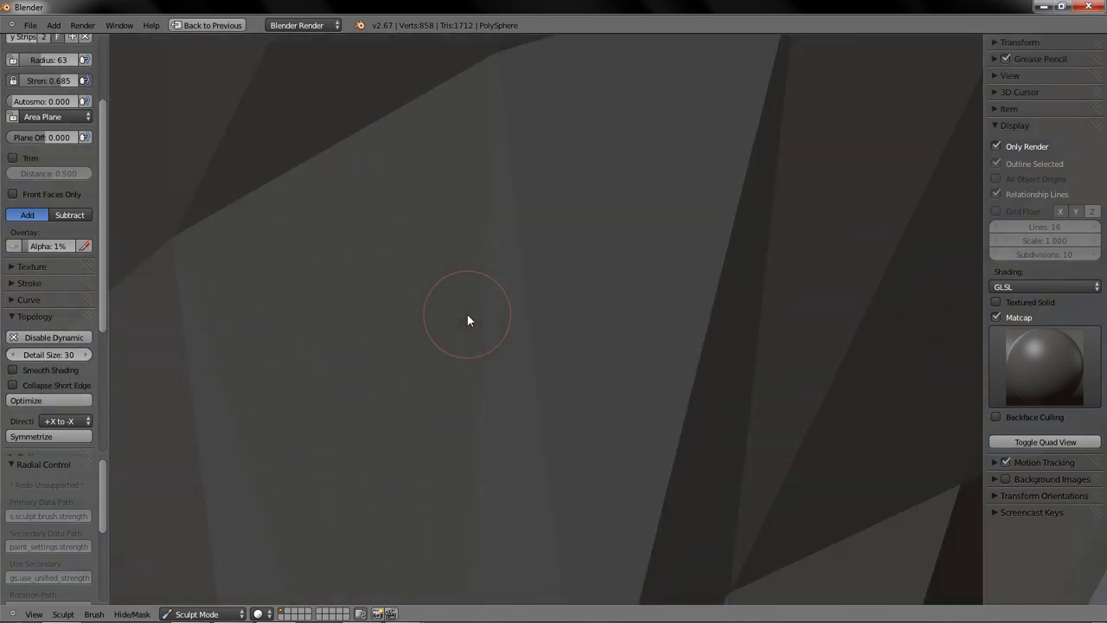
mouse_move(443, 156)
left_mouse_down()
mouse_move(410, 415)
mouse_move(420, 207)
mouse_move(415, 371)
left_mouse_up()
key("z")
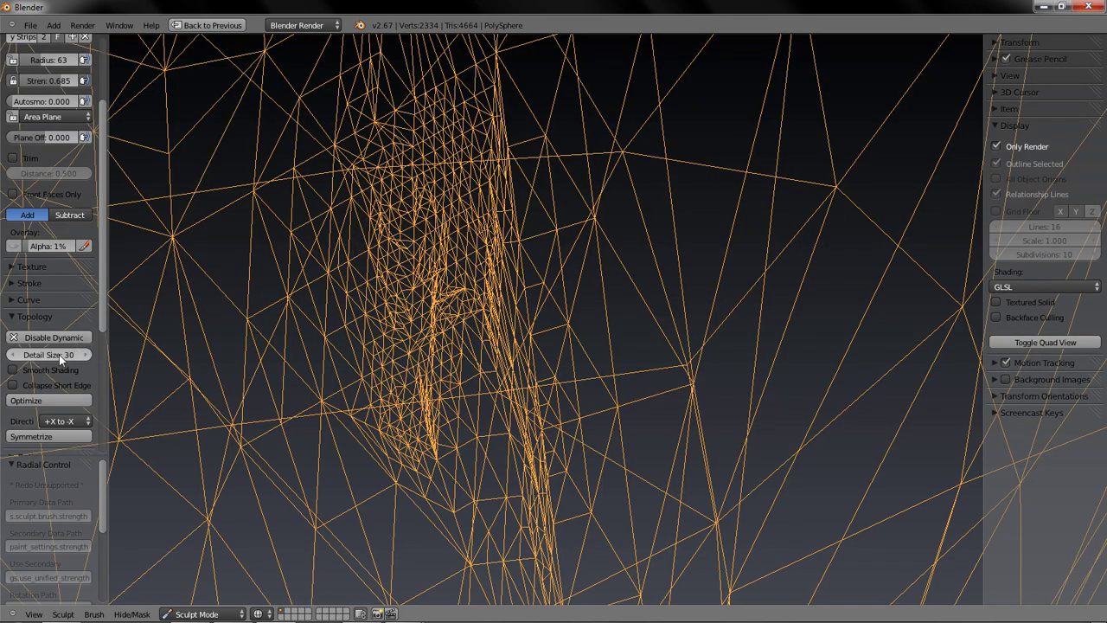
- Sculpt comparison strokes beside the first one, one with detail size 11 and another with detail size 100
left_click_drag(50, 355, 35, 355)
mouse_move(237, 216)
left_mouse_down()
mouse_move(237, 367)
mouse_move(260, 222)
mouse_move(288, 178)
mouse_move(303, 432)
left_mouse_up()
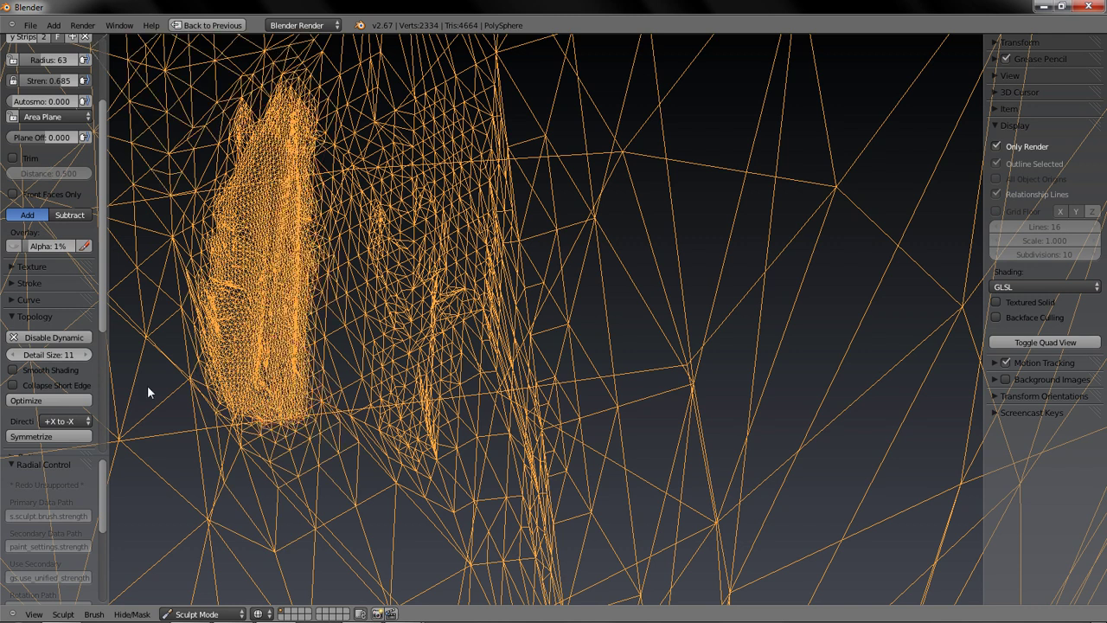
left_click_drag(58, 357, 151, 358)
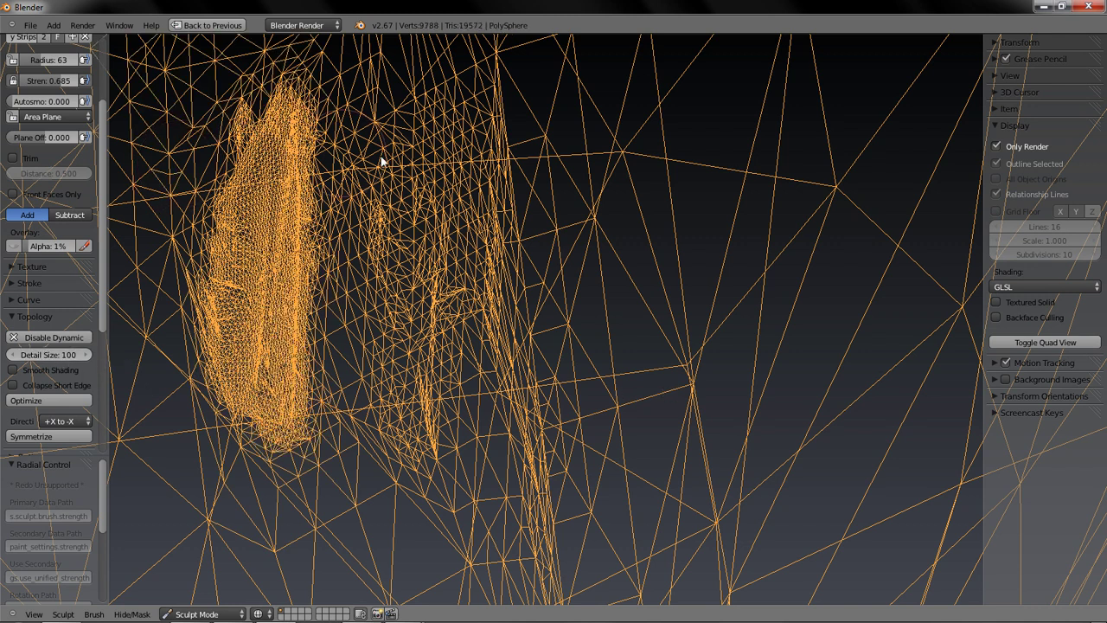
mouse_move(709, 216)
left_mouse_down()
mouse_move(688, 304)
mouse_move(662, 322)
left_mouse_up()
scroll(663, 321, "down", 5)
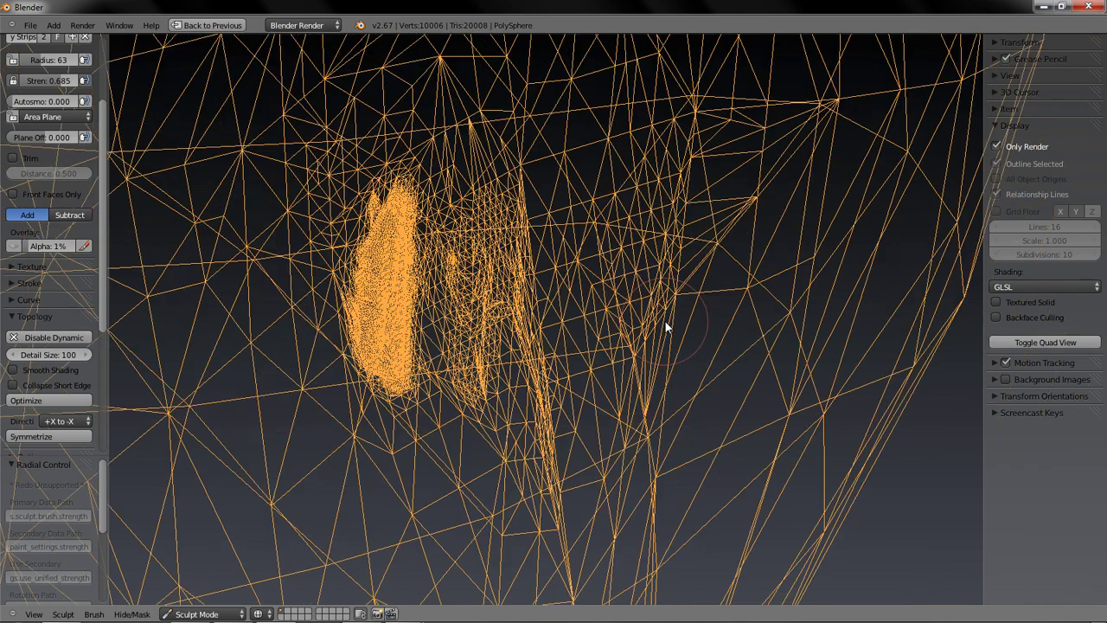
- Undo the detail-size test strokes and check the restored head in wireframe before returning to solid shading
key("z")
key("ctrl+z")
key("ctrl+z")
key("ctrl+z")
key("ctrl+z")
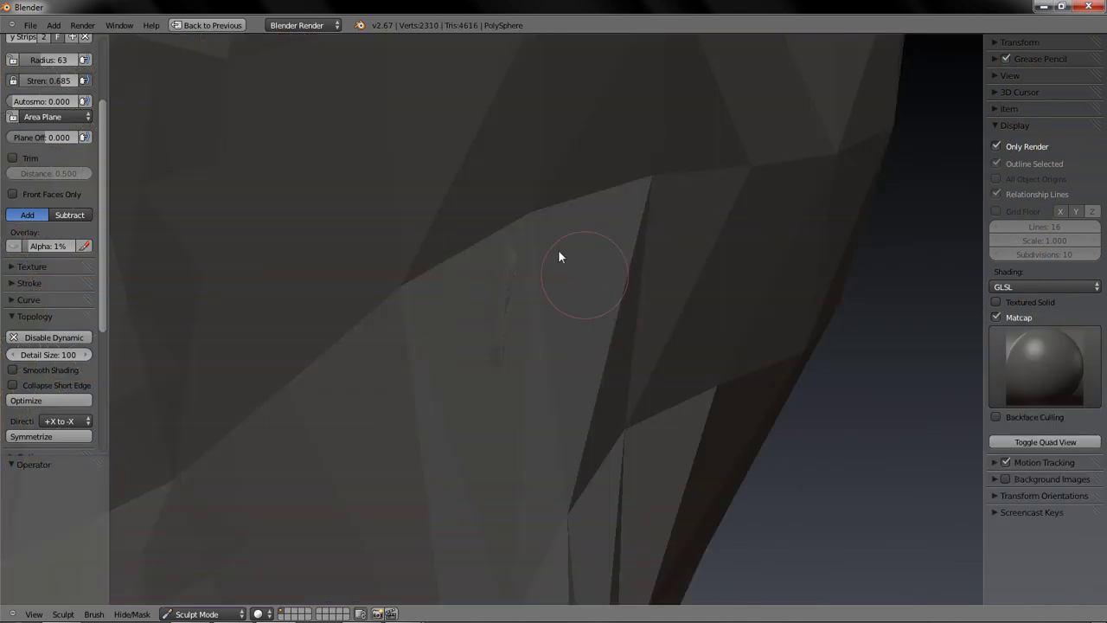
scroll(544, 267, "down", 6)
key("z")
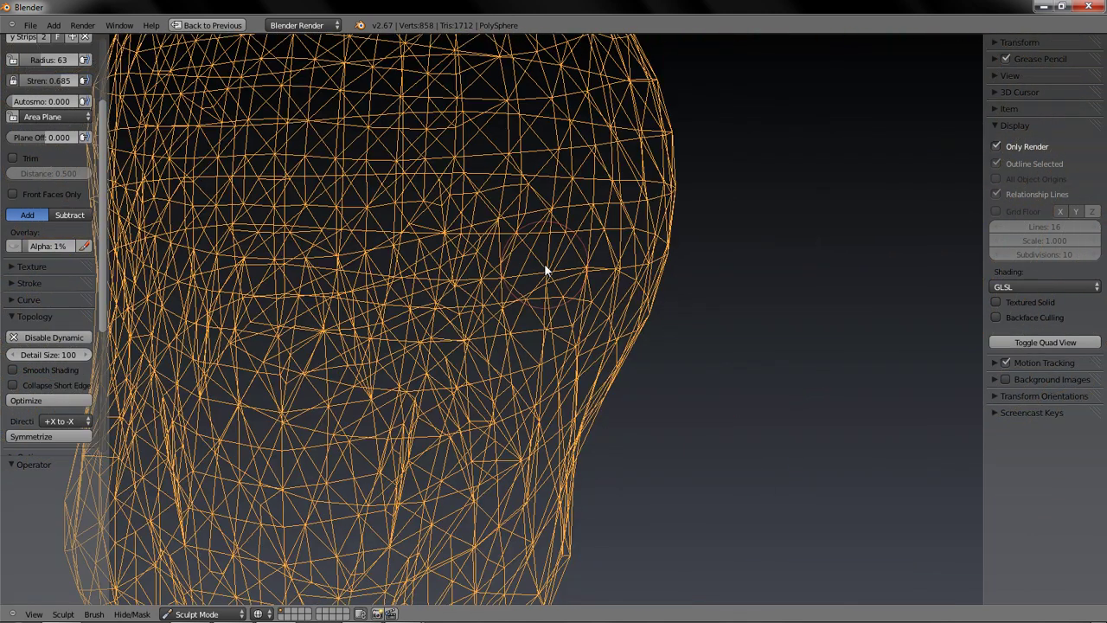
key("z")
- Set the dynamic topology detail size to 25 and check the head briefly in wireframe
left_click(51, 352)
type("25")
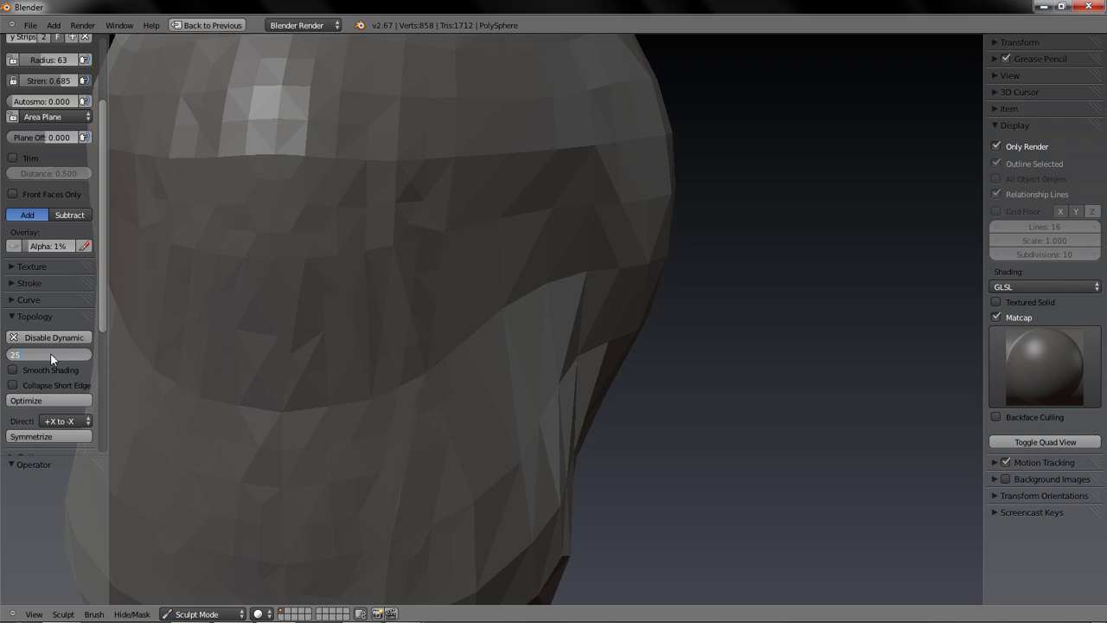
key("Return")
mouse_move(406, 383)
middle_mouse_down()
mouse_move(416, 384)
mouse_move(366, 400)
mouse_move(381, 382)
mouse_move(497, 365)
middle_mouse_up()
key("z")
key("z")
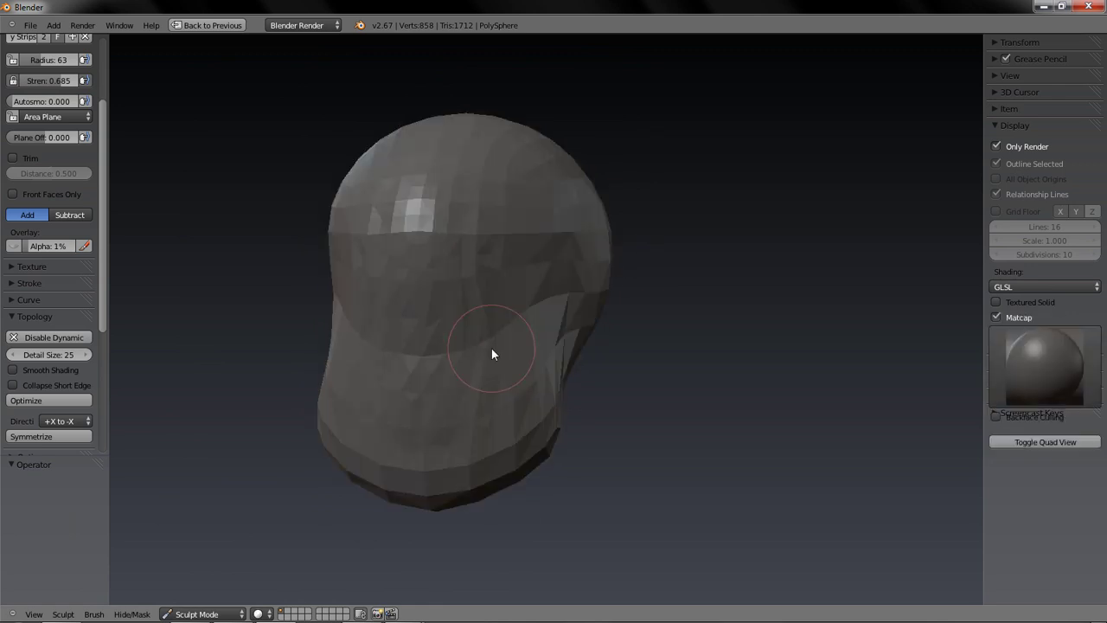
- Build up the sides of the head, the brow and the jaw with Clay Strips strokes
scroll(56, 147, "up", 4)
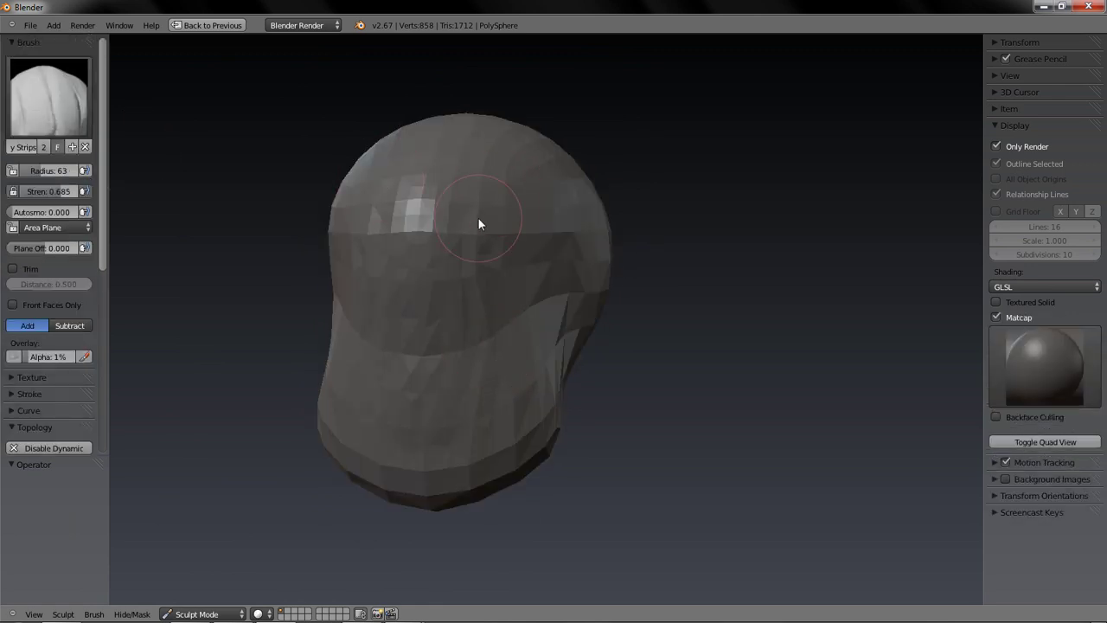
middle_click_drag(489, 225, 383, 219)
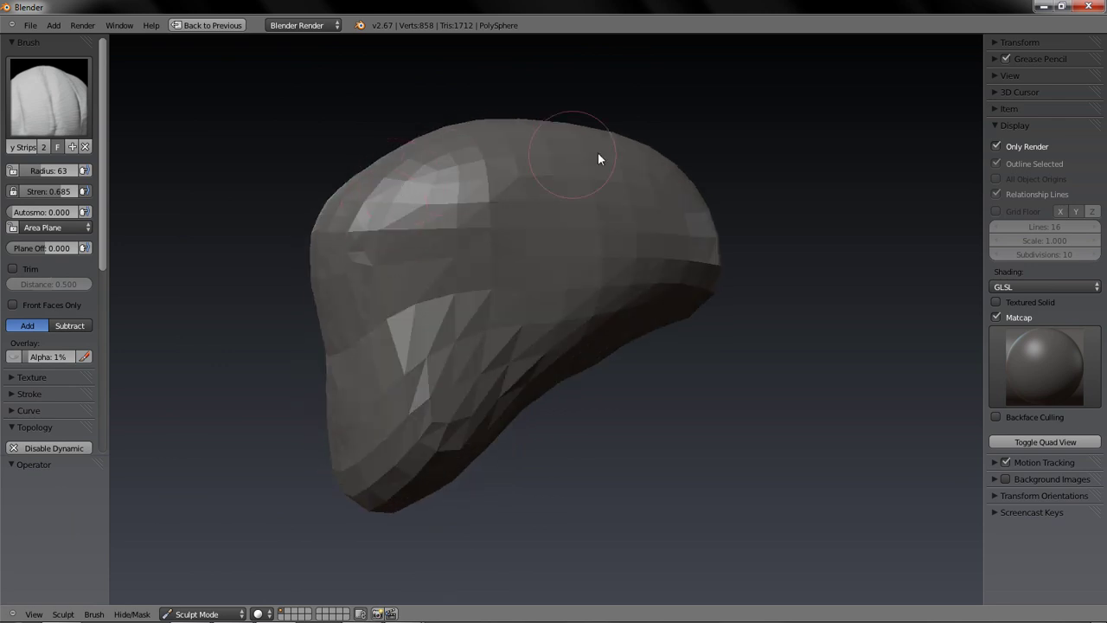
mouse_move(642, 205)
left_mouse_down()
mouse_move(489, 225)
mouse_move(358, 433)
mouse_move(509, 259)
mouse_move(620, 240)
mouse_move(334, 366)
mouse_move(643, 244)
mouse_move(358, 432)
mouse_move(585, 190)
mouse_move(410, 256)
mouse_move(418, 217)
mouse_move(504, 157)
mouse_move(351, 211)
mouse_move(395, 240)
left_mouse_up()
middle_click_drag(395, 240, 452, 230)
mouse_move(368, 502)
left_mouse_down()
mouse_move(482, 316)
mouse_move(435, 440)
mouse_move(447, 431)
left_mouse_up()
middle_click_drag(447, 431, 487, 407)
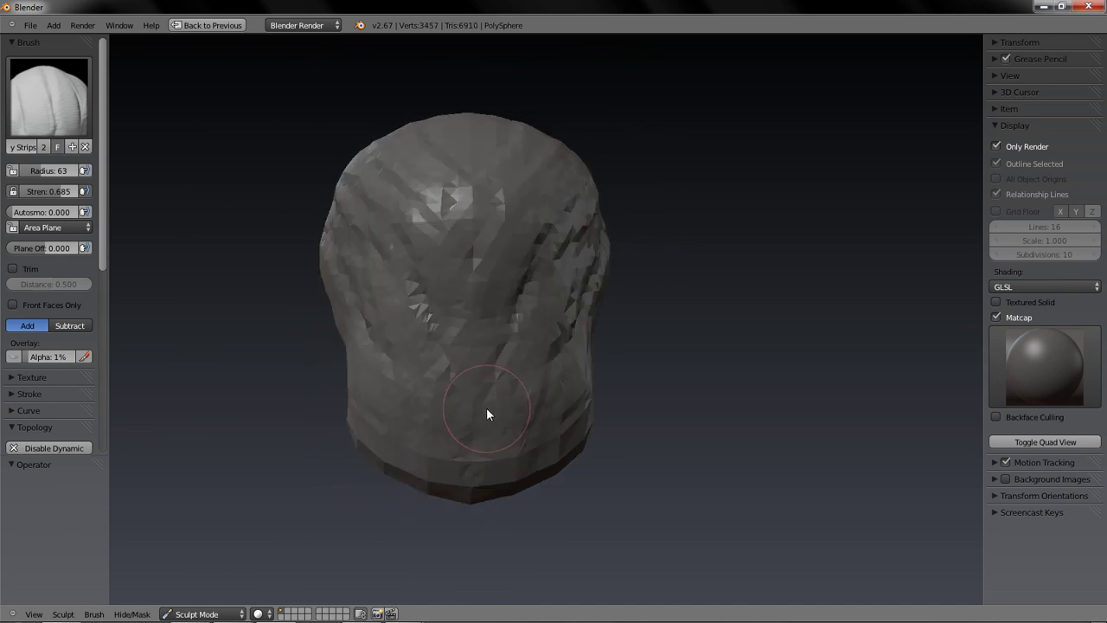
- Smooth the Clay Strips marks across the front of the face and the cheek with the Smooth brush
middle_click_drag(541, 280, 481, 295)
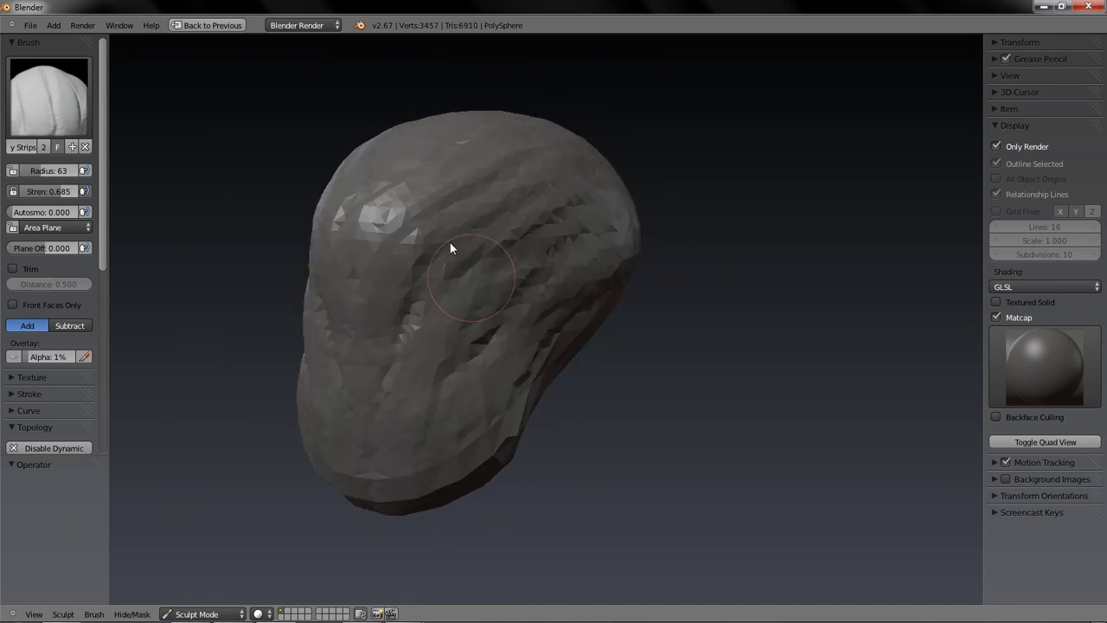
key("shift+s")
mouse_move(379, 276)
left_mouse_down()
mouse_move(377, 406)
mouse_move(474, 365)
left_mouse_up()
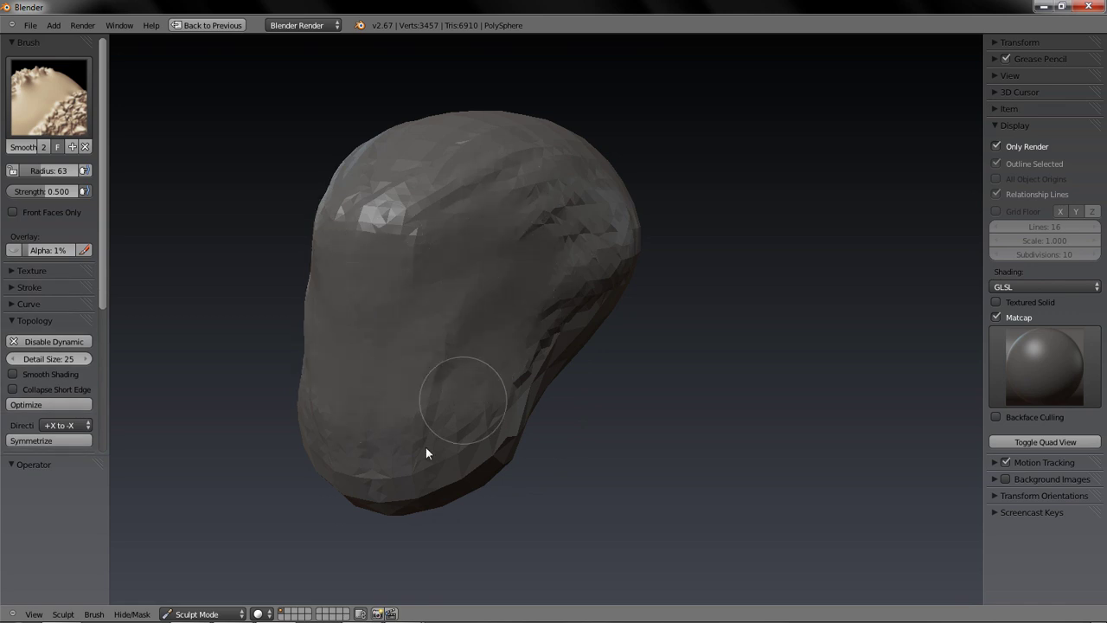
key("c")
- Smooth the side of the head from the crown down to the jaw and chin with the Smooth brush
middle_click_drag(573, 207, 519, 247)
key("shift+s")
left_click_drag(492, 135, 511, 314)
key("c")
key("shift+s")
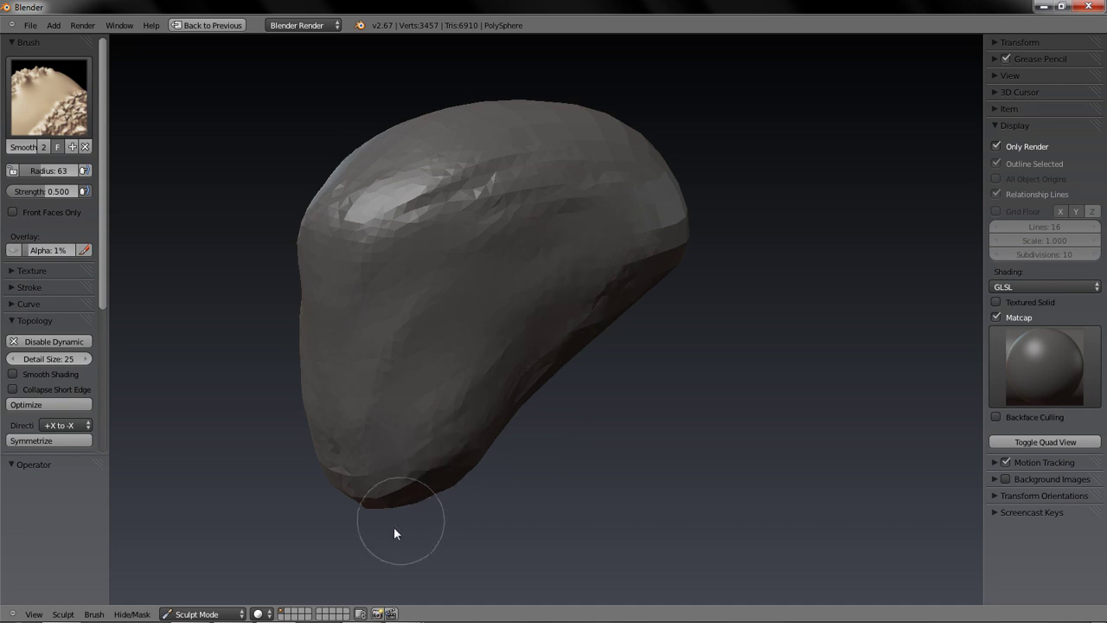
key("c")
middle_click_drag(447, 484, 403, 470)
key("shift+s")
key("c")
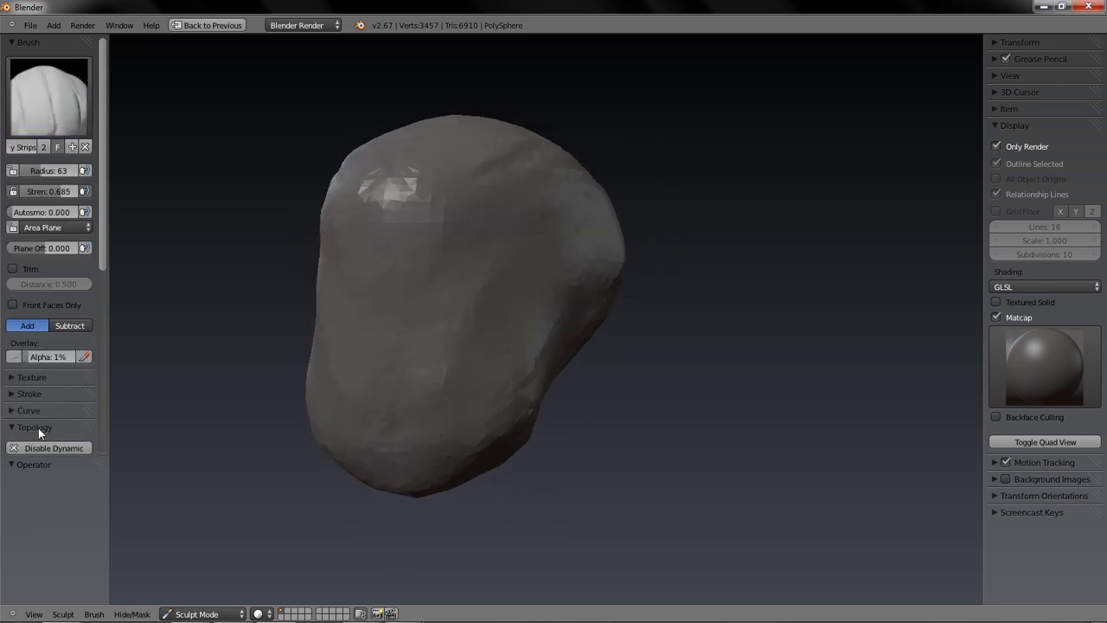
- Smooth the head in wireframe with Collapse Short Edges enabled, turn that option off again and return to solid shading
scroll(38, 427, "down", 2)
scroll(412, 344, "up", 3)
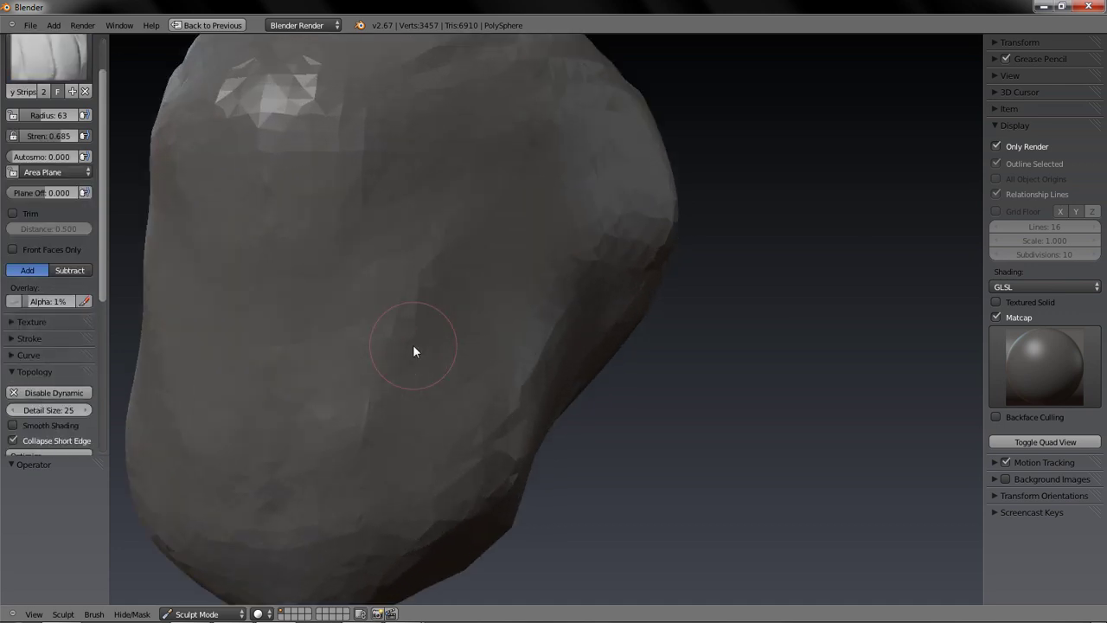
key("z")
key("shift+s")
key("c")
mouse_move(302, 260)
middle_mouse_down()
mouse_move(358, 267)
mouse_move(91, 324)
middle_mouse_up()
left_click_drag(396, 276, 302, 264, "shift")
left_click_drag(174, 113, 175, 298, "shift")
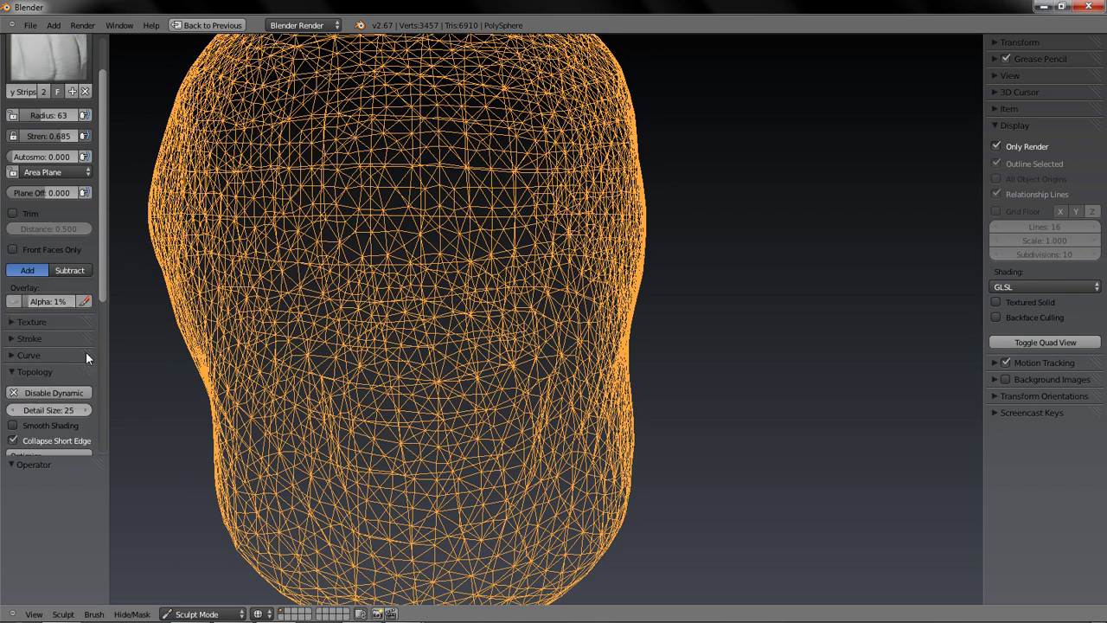
left_click(83, 441)
key("z")
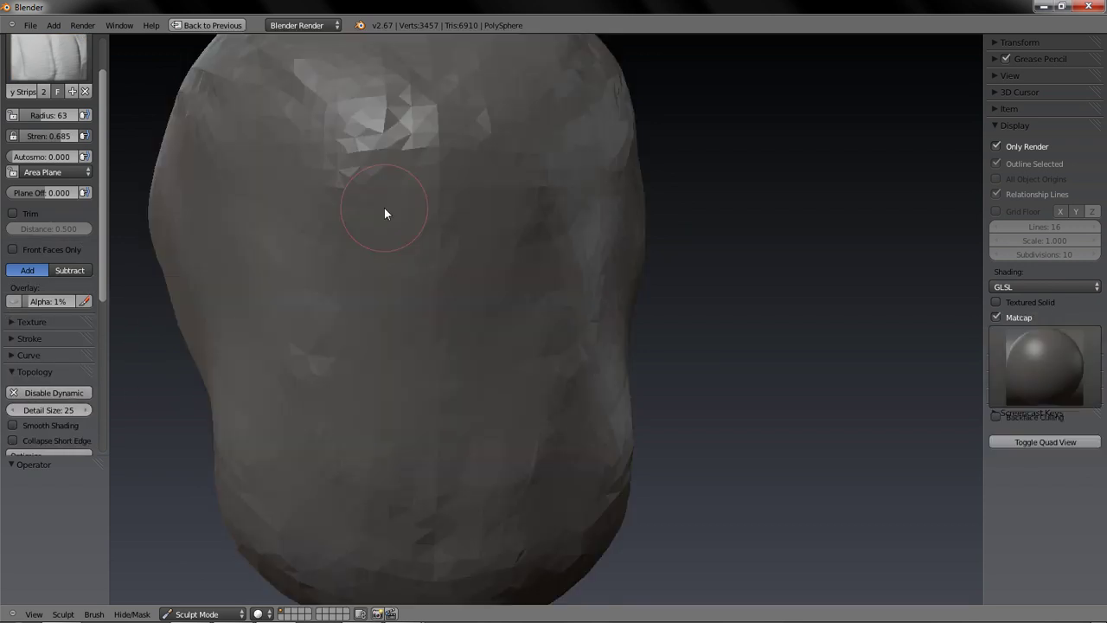
- Fill out the underside and back of the head with Clay Strips strokes and smooth the surface
scroll(383, 208, "down", 3)
mouse_move(385, 208)
middle_mouse_down()
mouse_move(319, 215)
mouse_move(484, 192)
mouse_move(390, 217)
mouse_move(603, 252)
mouse_move(596, 267)
middle_mouse_up()
mouse_move(640, 284)
left_mouse_down("shift")
mouse_move(538, 346)
mouse_move(548, 350)
left_mouse_up("shift")
mouse_move(547, 342)
middle_mouse_down()
mouse_move(640, 354)
mouse_move(418, 272)
middle_mouse_up()
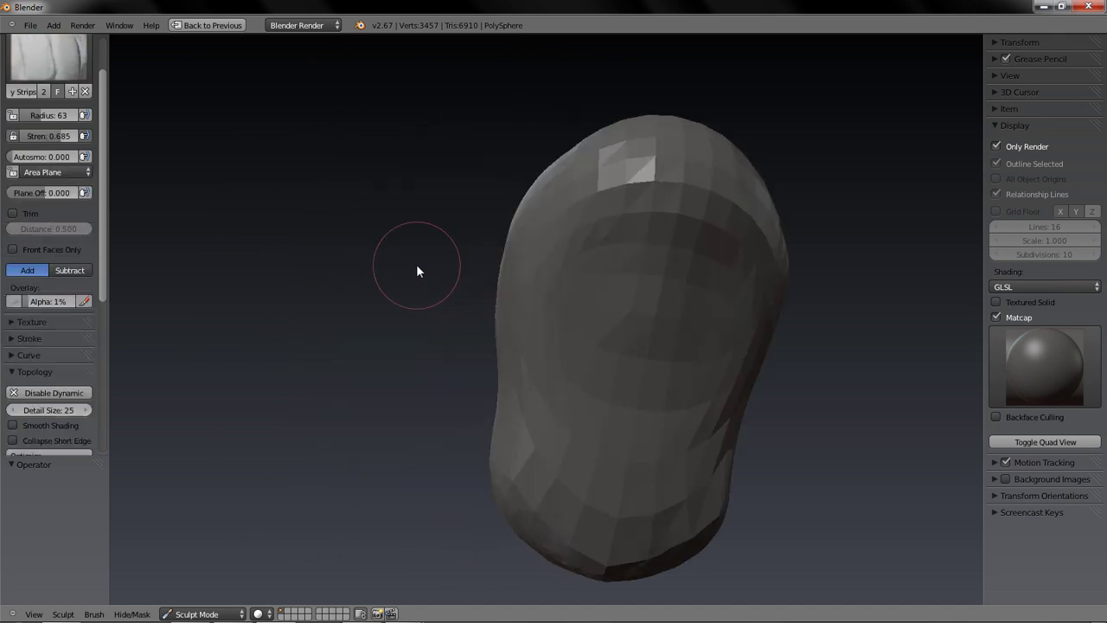
mouse_move(555, 368)
left_mouse_down()
mouse_move(593, 217)
mouse_move(578, 519)
mouse_move(649, 222)
mouse_move(596, 531)
mouse_move(642, 262)
mouse_move(496, 501)
mouse_move(617, 179)
mouse_move(623, 256)
left_mouse_up()
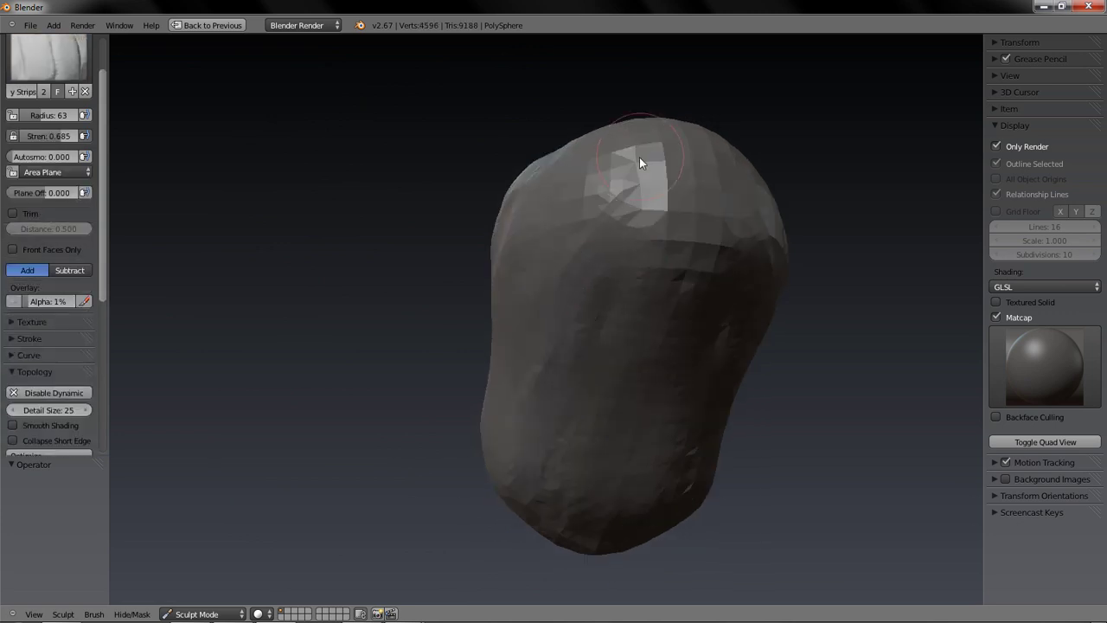
middle_click_drag(638, 156, 627, 173)
mouse_move(648, 281)
left_mouse_down("shift")
mouse_move(654, 272)
mouse_move(563, 259)
left_mouse_up("shift")
mouse_move(583, 316)
middle_mouse_down()
mouse_move(711, 308)
mouse_move(640, 286)
middle_mouse_up()
- Reshape the forehead and the back of the skull with the Grab brush at radius 200
left_click(84, 70)
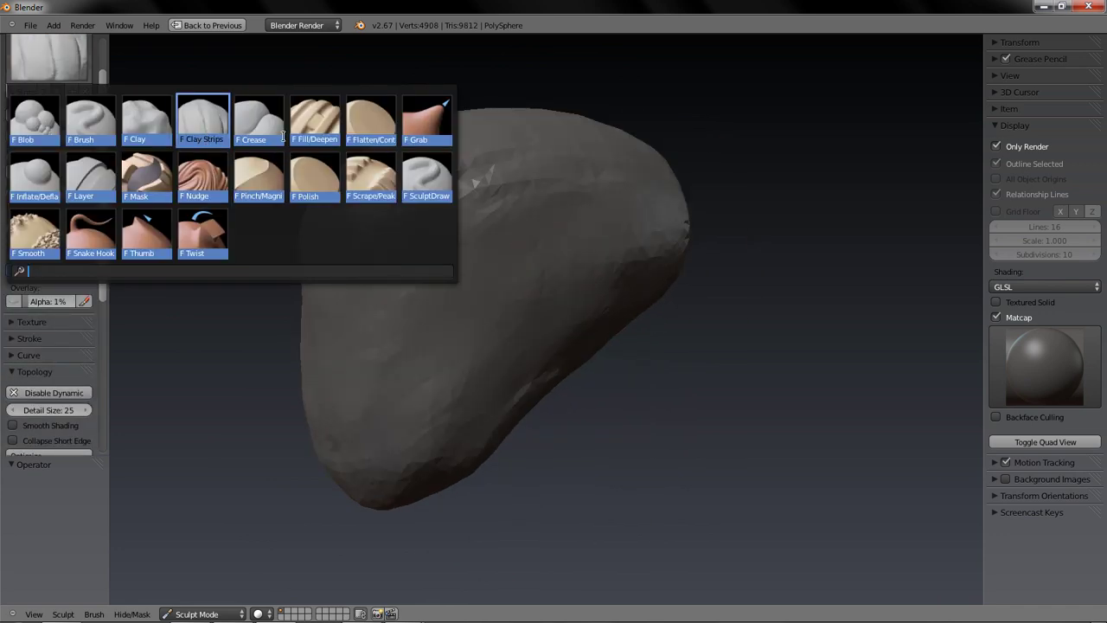
left_click(425, 119)
middle_click_drag(528, 212, 388, 222)
key("f")
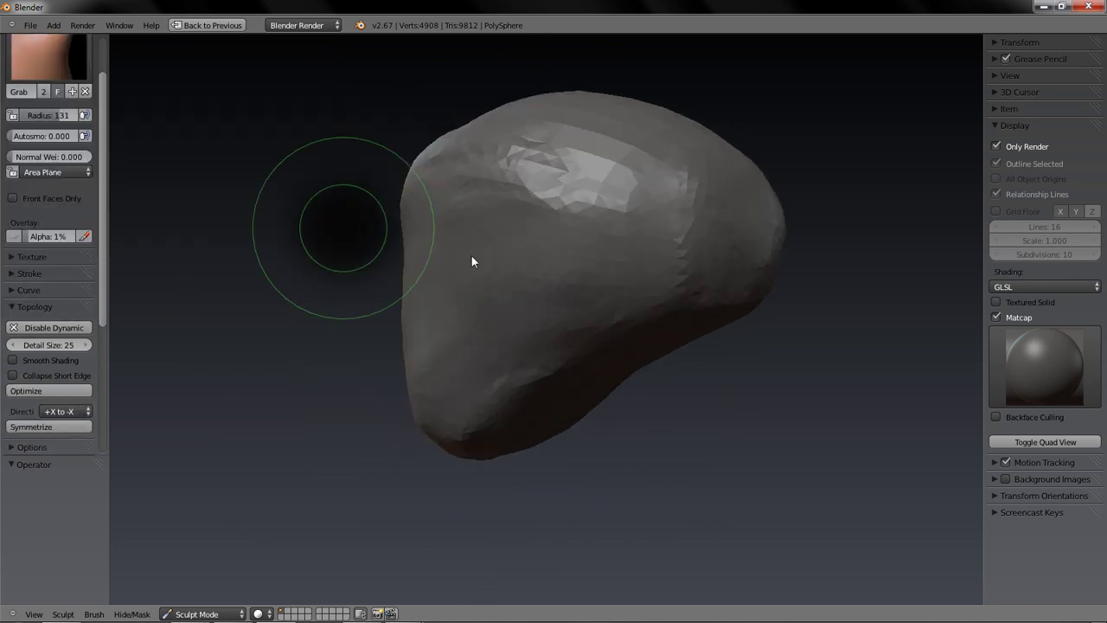
left_click(507, 261)
middle_click_drag(507, 261, 467, 226)
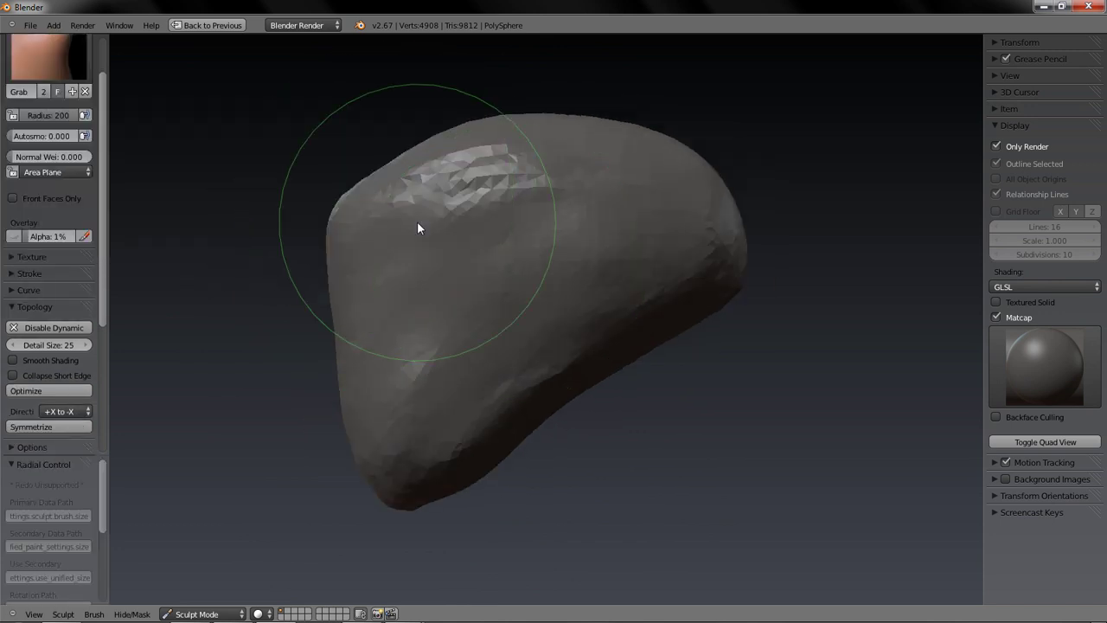
mouse_move(410, 153)
left_mouse_down()
mouse_move(328, 228)
mouse_move(345, 332)
left_mouse_up()
mouse_move(739, 277)
left_mouse_down()
mouse_move(729, 247)
mouse_move(718, 249)
mouse_move(688, 299)
left_mouse_up()
mouse_move(672, 239)
middle_mouse_down()
mouse_move(615, 360)
mouse_move(728, 380)
mouse_move(611, 388)
mouse_move(403, 329)
middle_mouse_up()
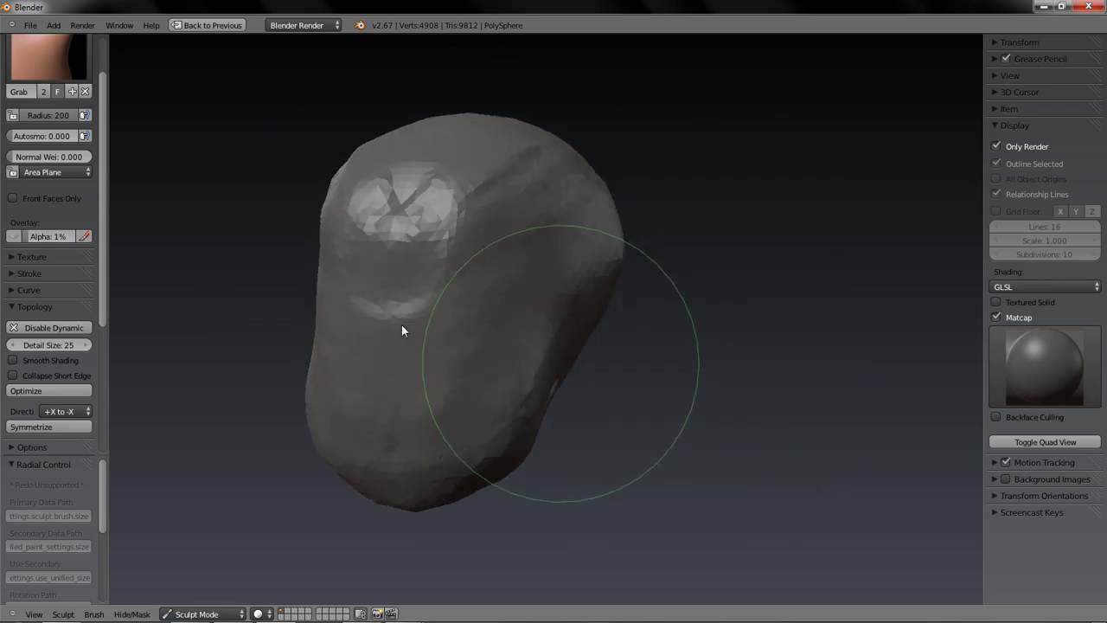
- Switch to the SculptDraw brush with a radius of 76 and view the head from the front
scroll(48, 173, "up", 3)
left_click(21, 113)
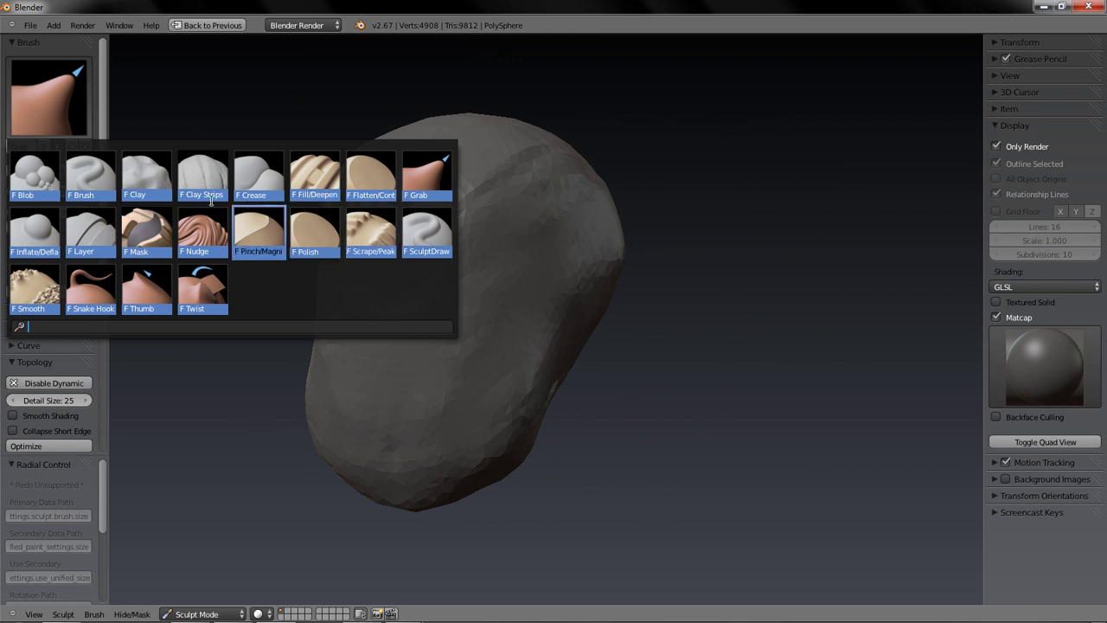
left_click(418, 228)
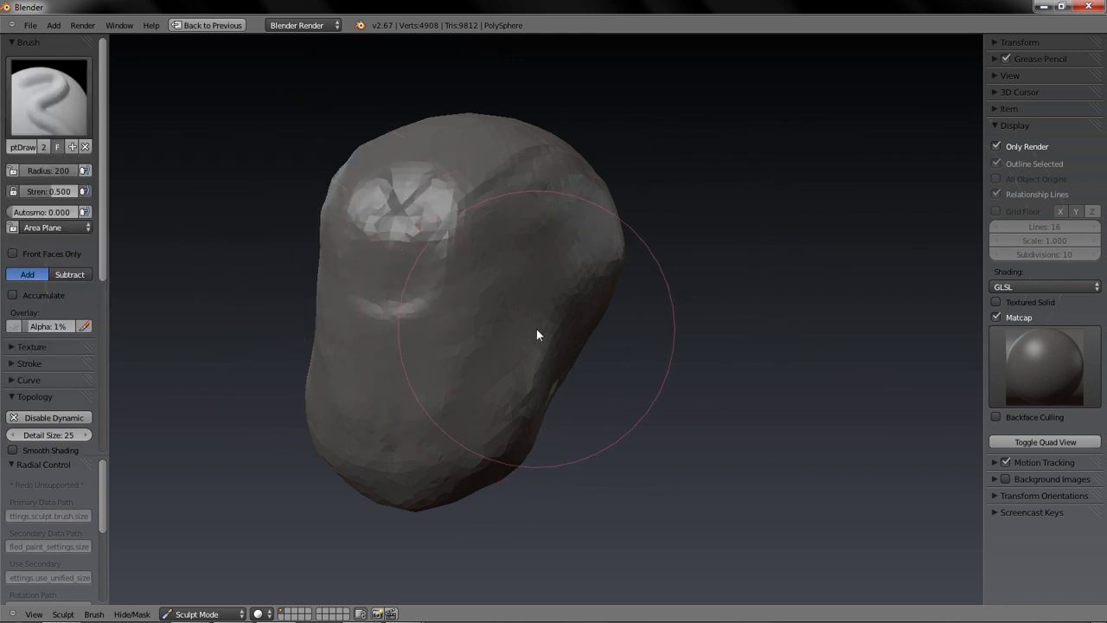
key("KP_1")
key("f")
left_click(371, 302)
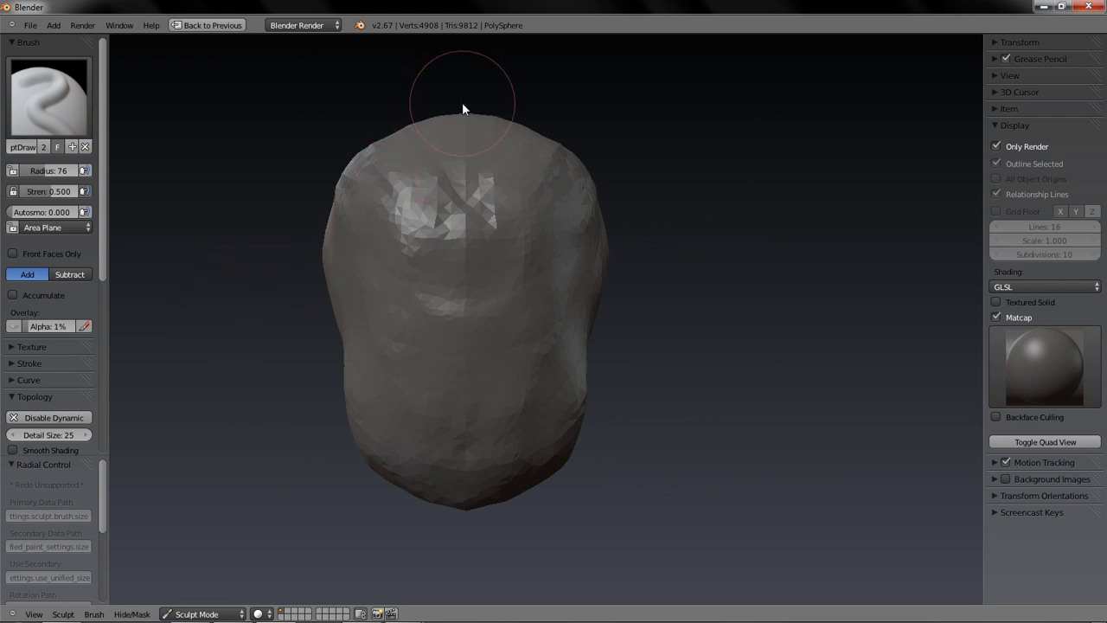
- Draw a vertical Grease Pencil guide down the middle of the face and a horizontal one at eye level
key("d")
mouse_move(461, 104)
left_mouse_down()
mouse_move(460, 287)
mouse_move(421, 597)
left_mouse_up()
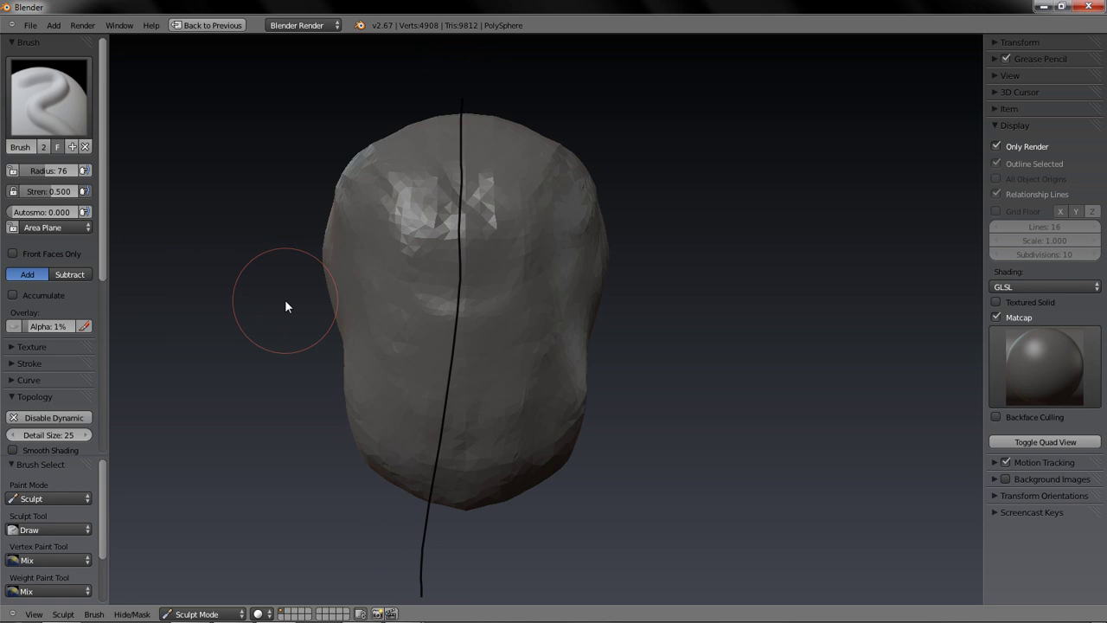
left_click_drag(290, 315, 706, 307)
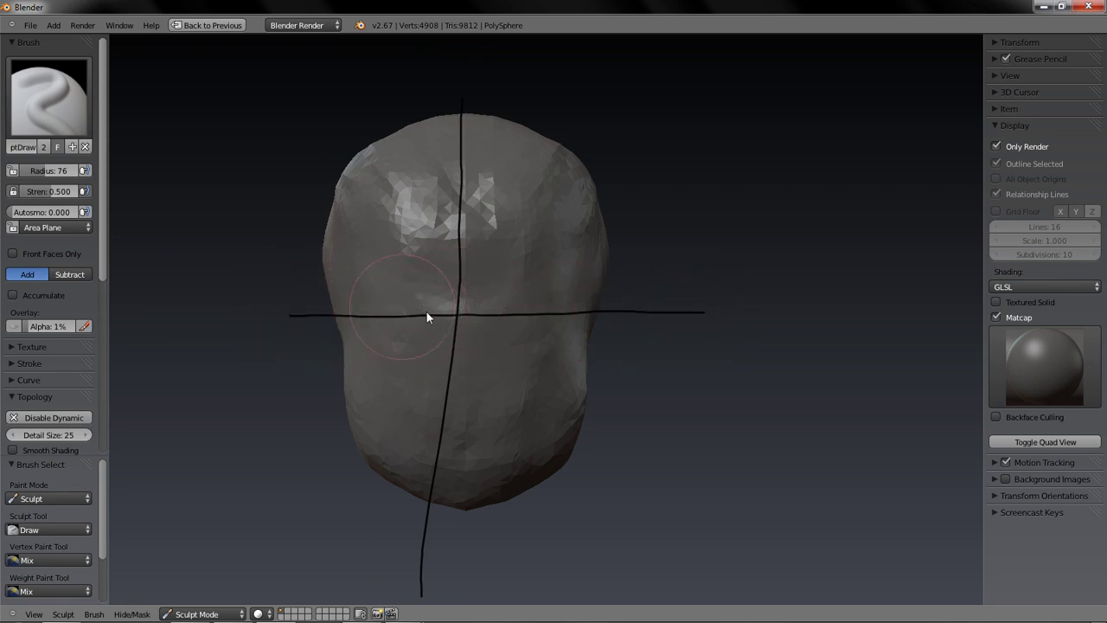
- Carve the eye sockets along the horizontal guide with SculptDraw at radius 30 and hide the Grease Pencil lines
scroll(417, 301, "up", 1)
key("f")
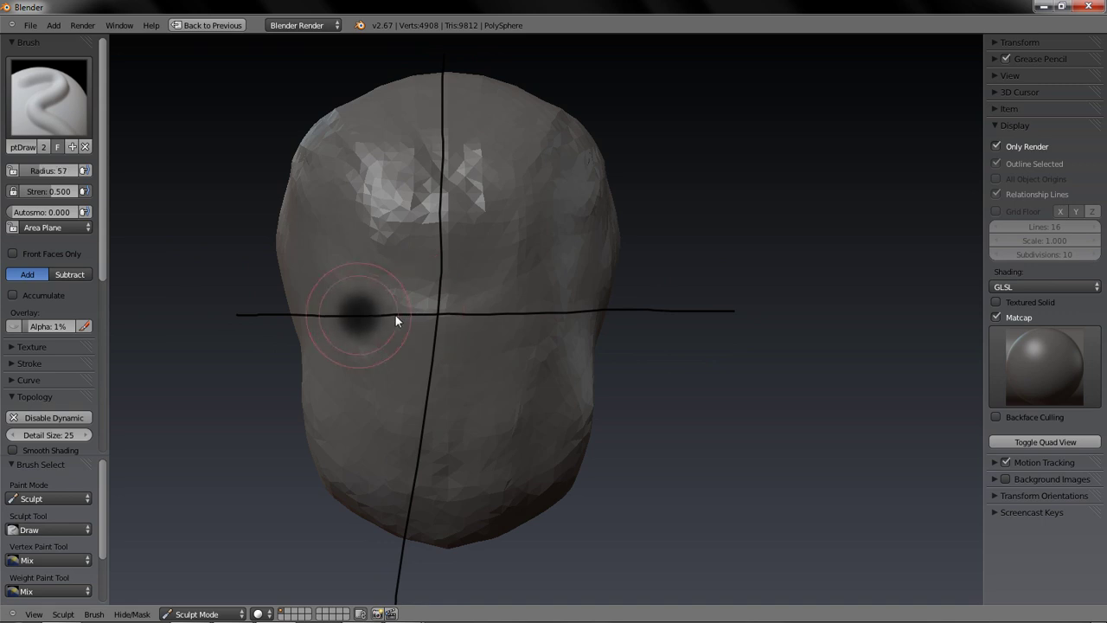
left_click(380, 314)
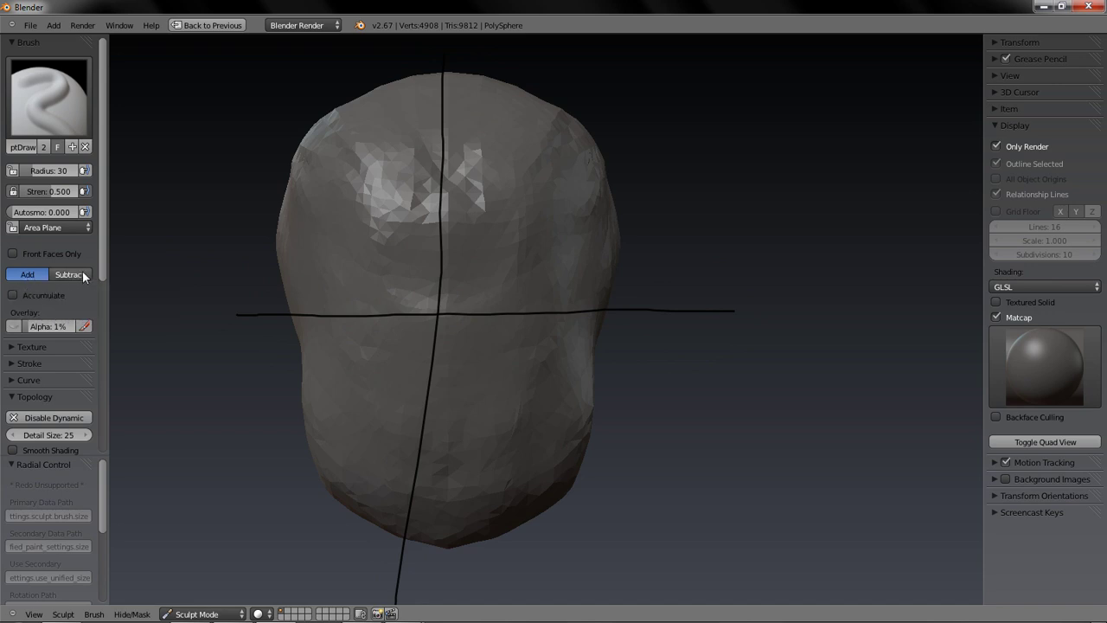
mouse_move(392, 319)
left_mouse_down()
mouse_move(361, 319)
mouse_move(383, 306)
mouse_move(378, 319)
left_mouse_up()
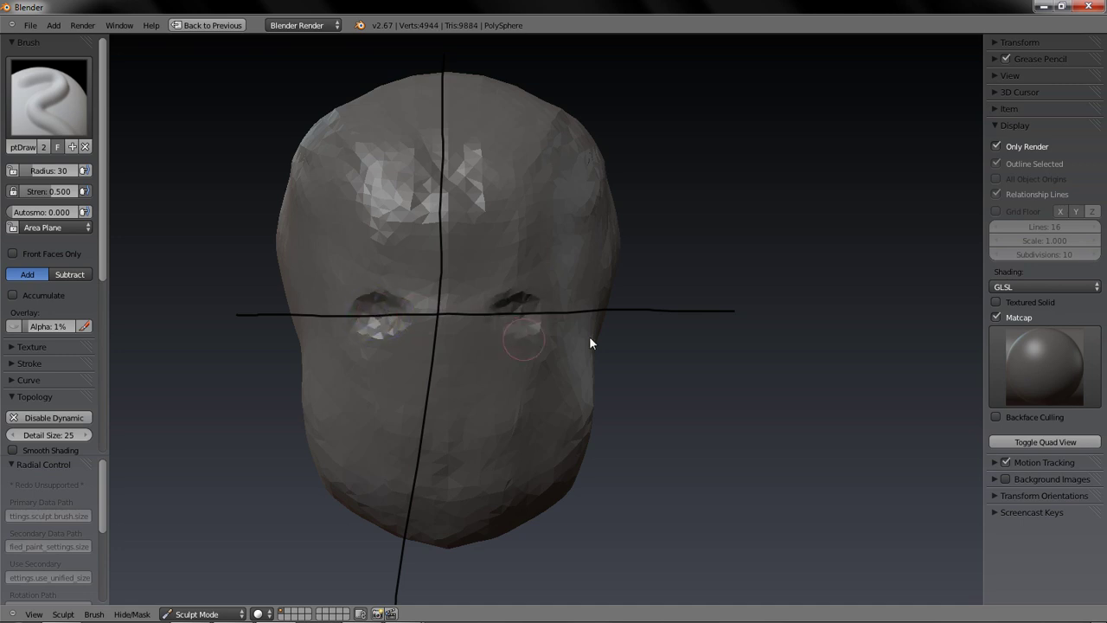
mouse_move(645, 343)
middle_mouse_down()
mouse_move(527, 354)
mouse_move(719, 338)
mouse_move(661, 340)
middle_mouse_up()
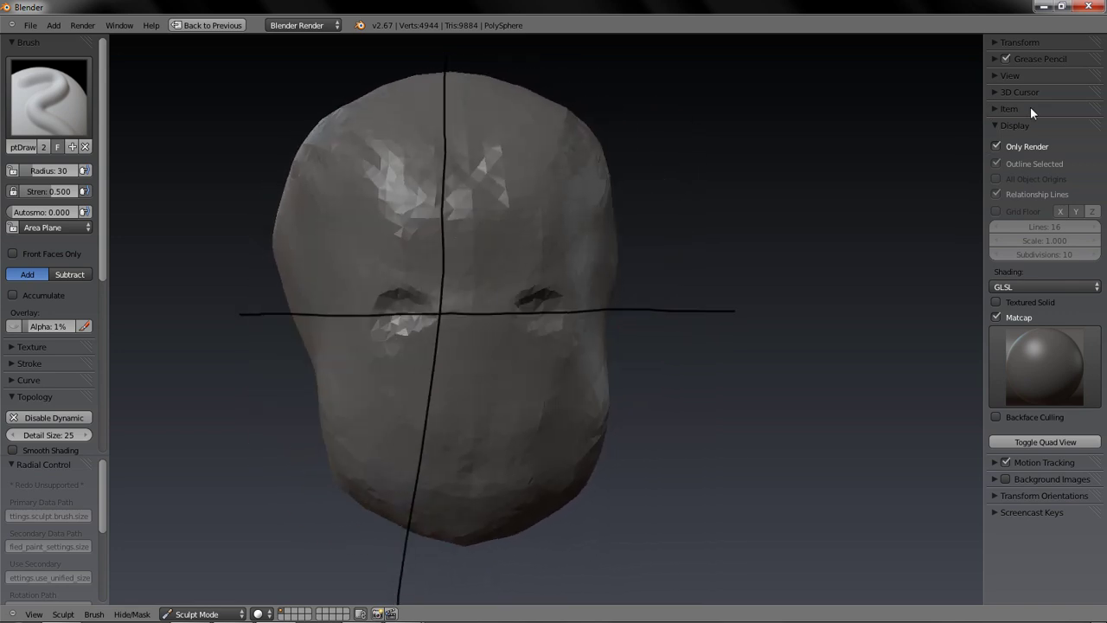
left_click(1006, 59)
mouse_move(942, 99)
middle_mouse_down()
mouse_move(736, 230)
mouse_move(697, 217)
mouse_move(296, 314)
mouse_move(341, 314)
mouse_move(403, 341)
middle_mouse_up()
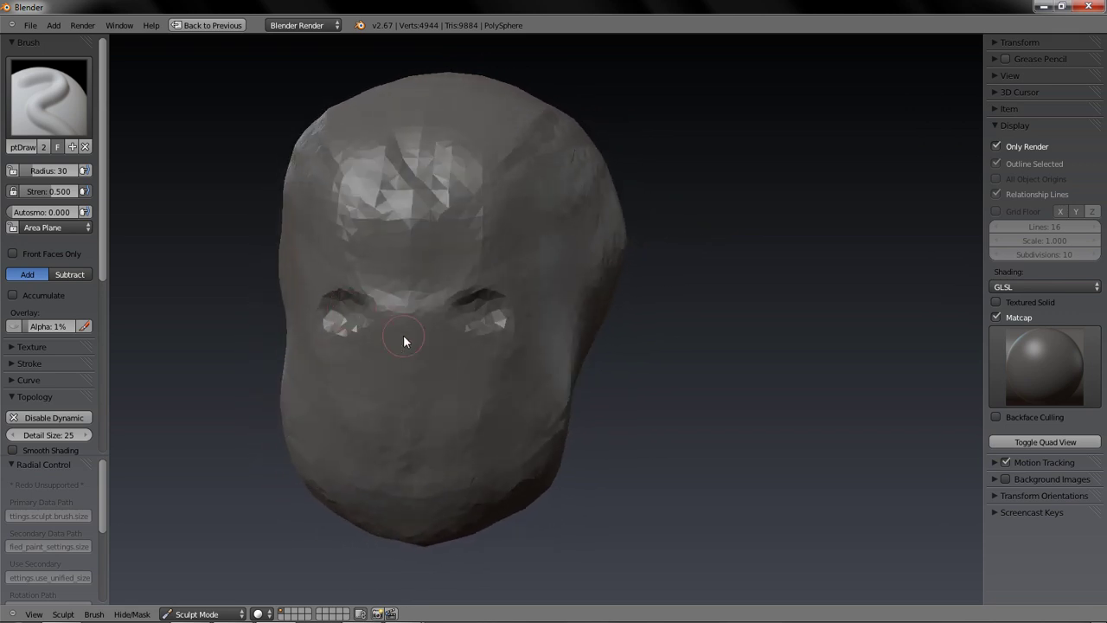
- Try a subtracting SculptDraw stroke at radius 51 down the middle of the face, undo it and restore Add mode
key("KP_1")
key("f")
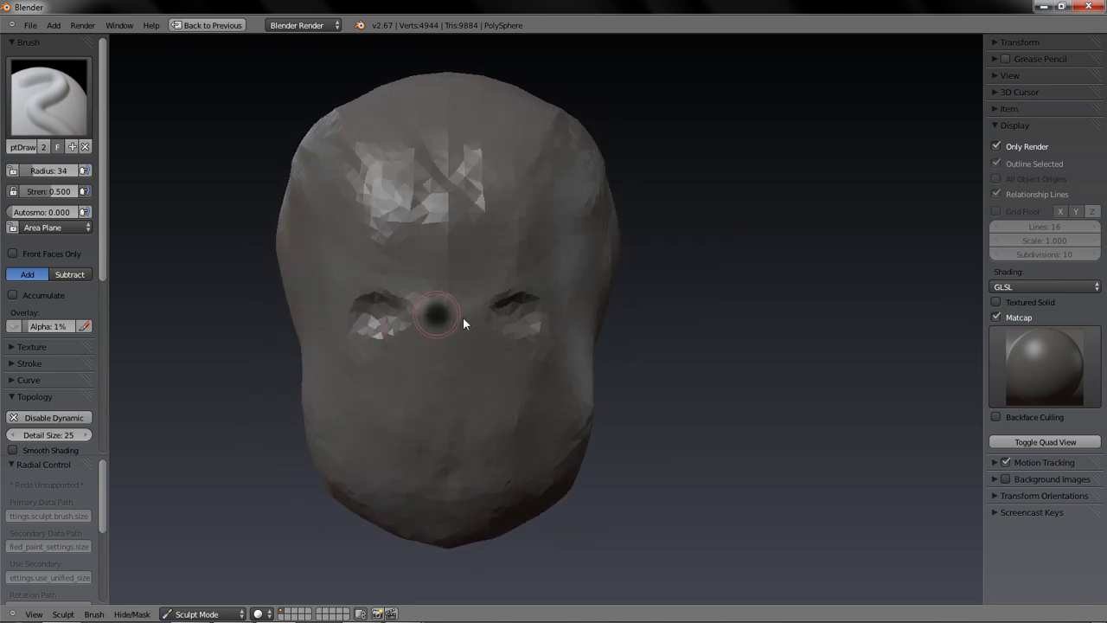
left_click(436, 326)
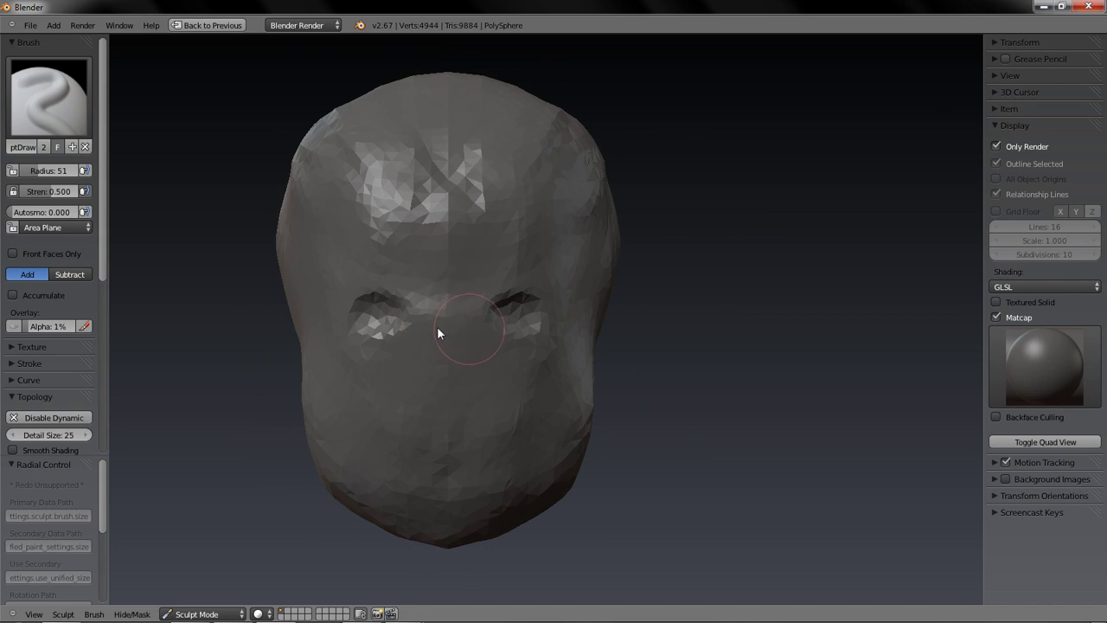
left_click(78, 275)
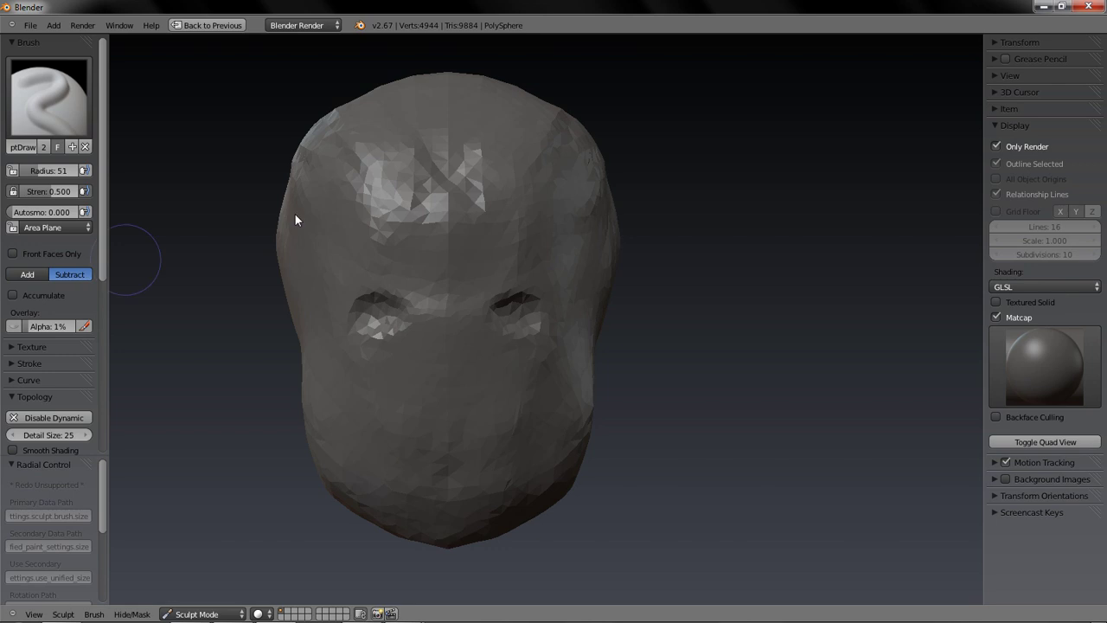
mouse_move(450, 175)
left_mouse_down()
mouse_move(447, 162)
mouse_move(449, 395)
left_mouse_up()
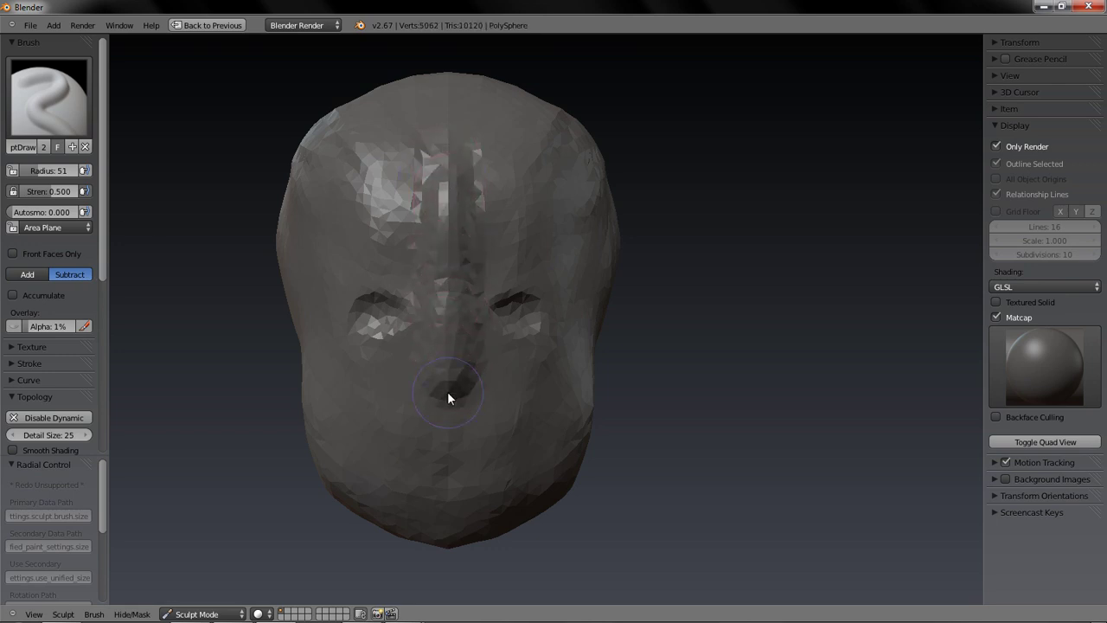
key("ctrl+z")
left_click(26, 275)
- Smooth the middle of the forehead and check the head's shape from several angles
left_click_drag(440, 169, 435, 206, "shift")
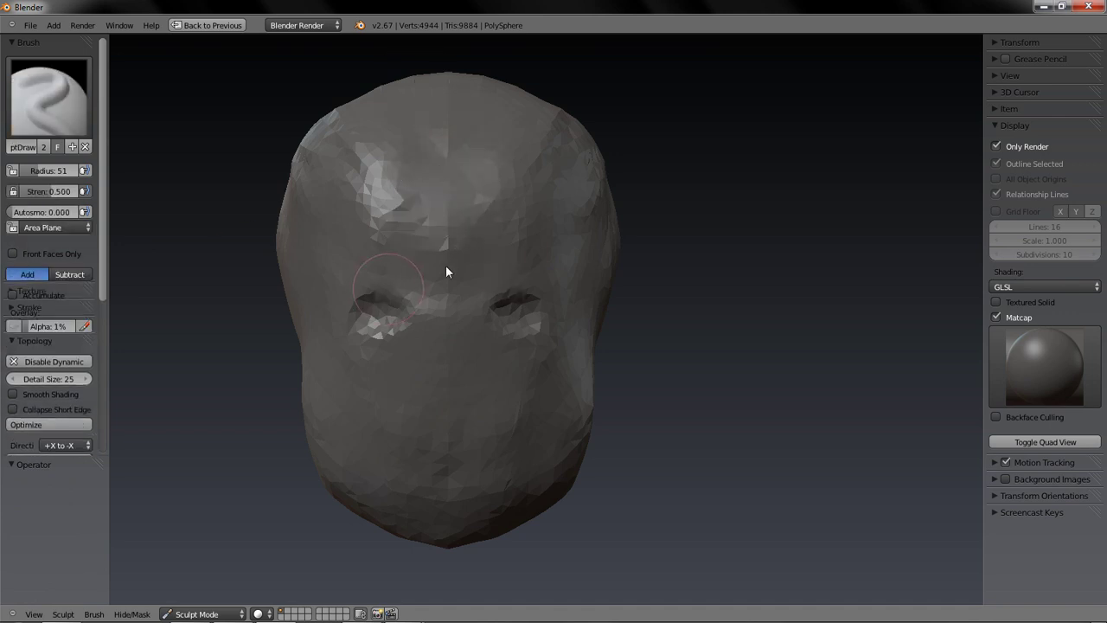
mouse_move(467, 264)
middle_mouse_down()
mouse_move(450, 257)
mouse_move(347, 367)
middle_mouse_up()
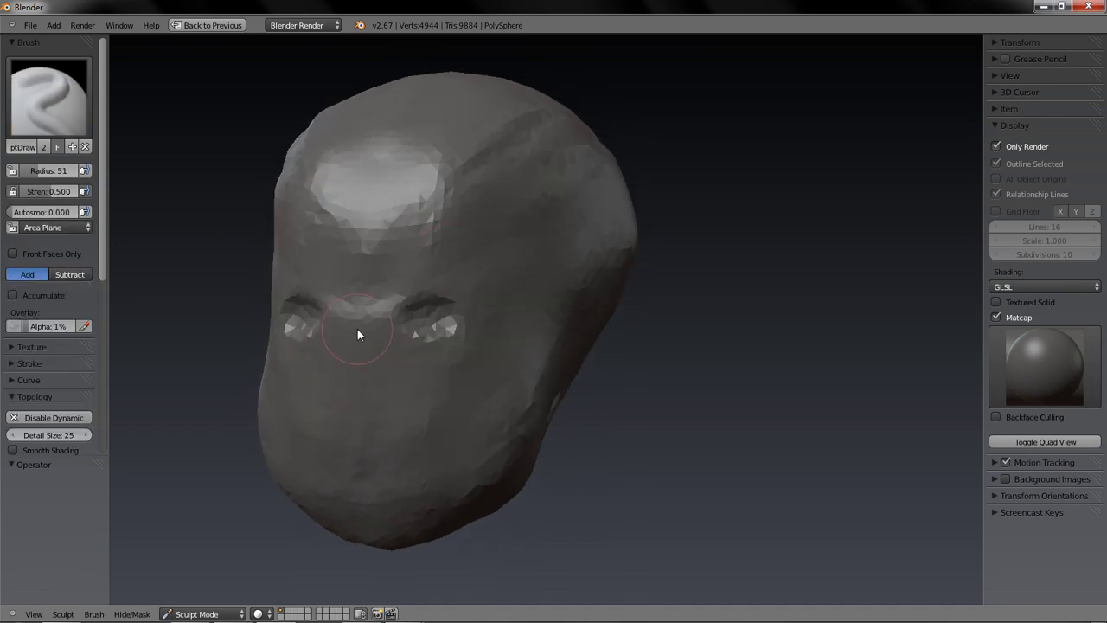
scroll(357, 329, "down", 3)
middle_click_drag(356, 328, 361, 353)
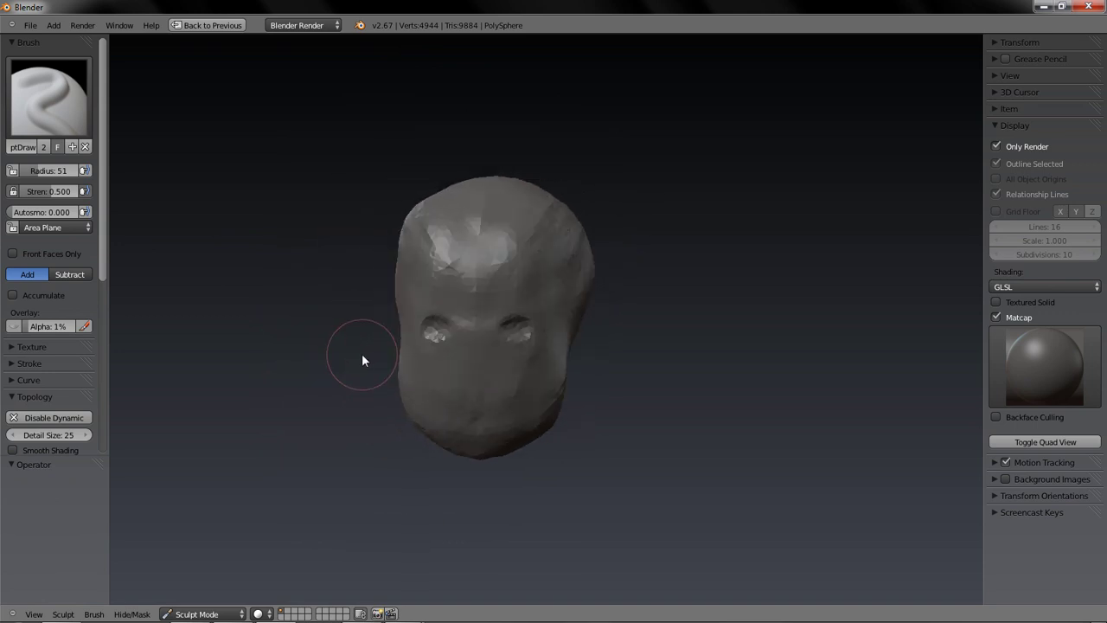
scroll(489, 369, "up", 2)
middle_click_drag(490, 369, 345, 399)
- Reshape the mouth and chin area with the Grab brush at radius 115
key("g")
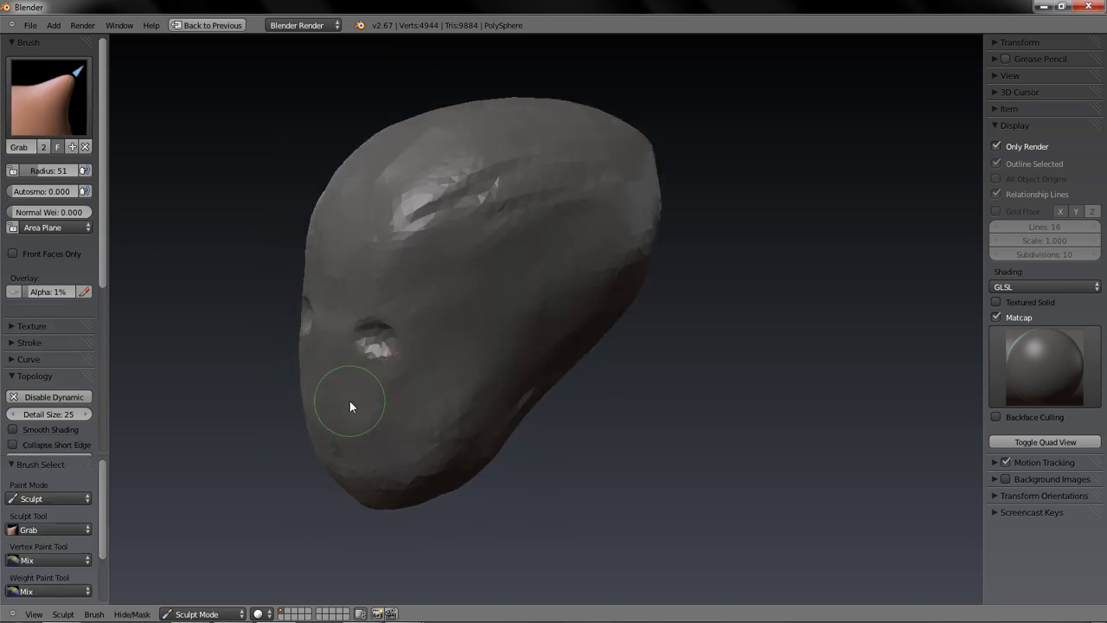
key("f")
left_click(323, 471)
mouse_move(317, 420)
left_mouse_down()
mouse_move(297, 425)
mouse_move(366, 464)
mouse_move(340, 475)
mouse_move(390, 450)
left_mouse_up()
key("s")
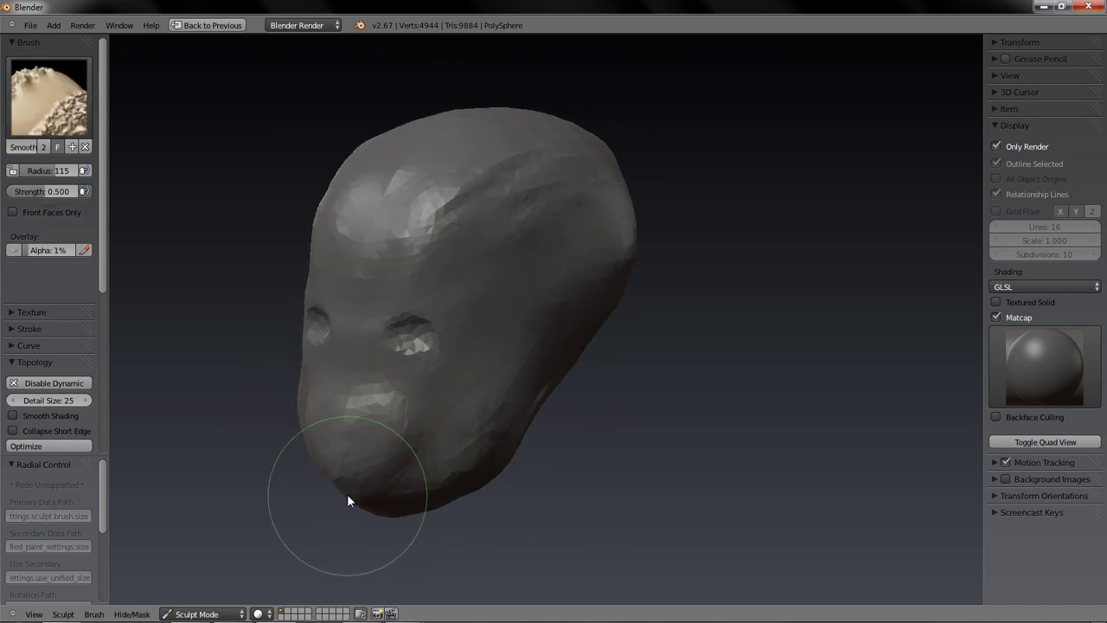
key("g")
mouse_move(403, 504)
middle_mouse_down()
mouse_move(395, 484)
mouse_move(329, 432)
mouse_move(358, 449)
mouse_move(397, 450)
middle_mouse_up()
- Build up the mouth area and chin with Clay Strips strokes at radius 115
key("c")
mouse_move(396, 437)
left_mouse_down()
mouse_move(382, 468)
mouse_move(301, 460)
mouse_move(359, 465)
mouse_move(329, 492)
mouse_move(384, 537)
mouse_move(324, 536)
mouse_move(390, 519)
mouse_move(324, 513)
left_mouse_up()
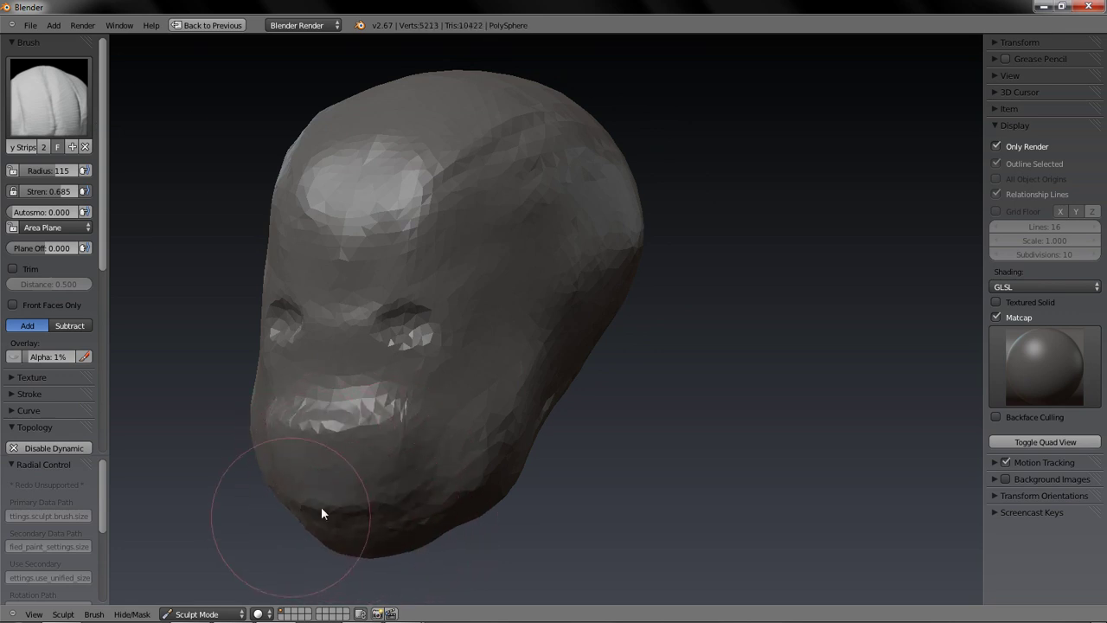
middle_click_drag(324, 514, 398, 499)
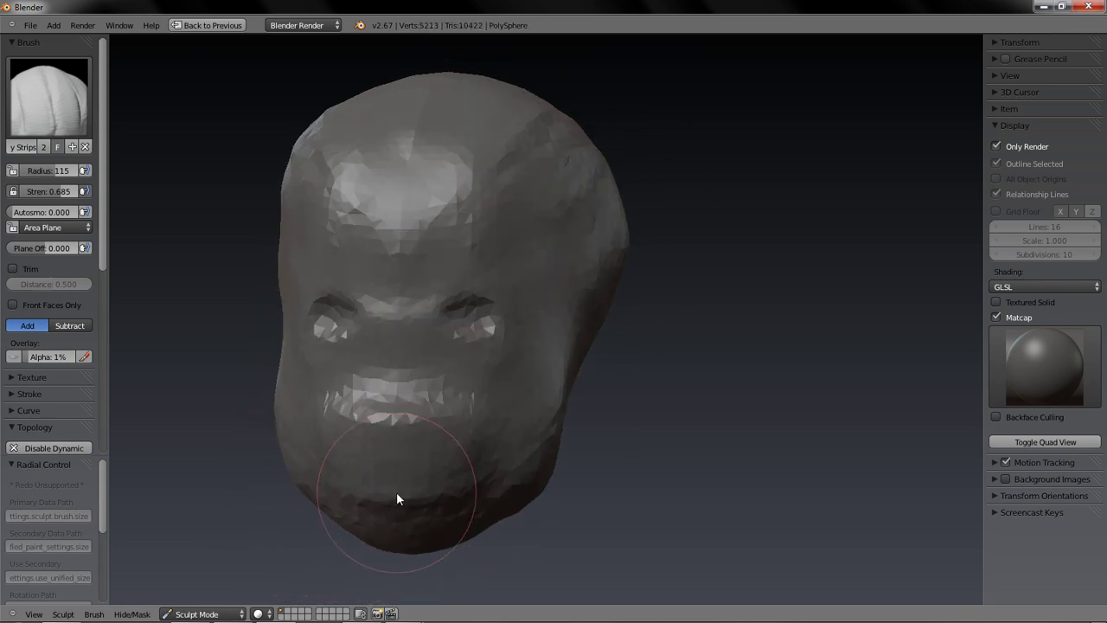
- Build up the nose bridge between the eyes with the Draw brush at radius 51 and smooth the result
key("x")
mouse_move(290, 327)
left_mouse_down()
mouse_move(351, 326)
mouse_move(353, 425)
left_mouse_up()
key("ctrl+z")
key("f")
left_click(374, 305)
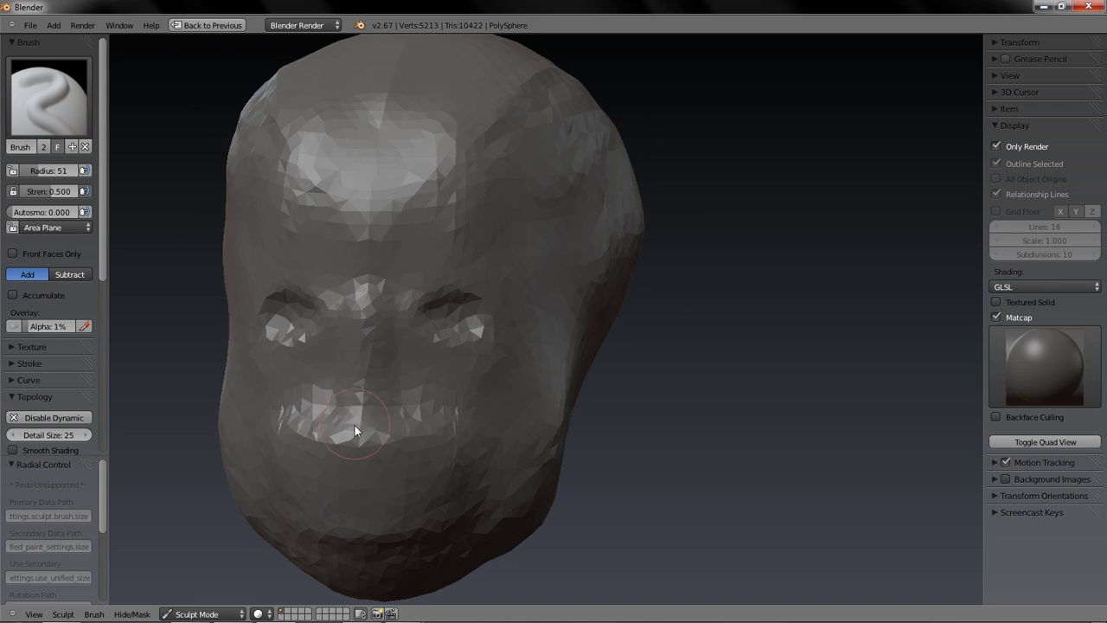
middle_click_drag(355, 423, 365, 413)
mouse_move(366, 413)
left_mouse_down()
mouse_move(394, 395)
mouse_move(481, 397)
mouse_move(423, 425)
mouse_move(395, 334)
mouse_move(408, 308)
mouse_move(434, 380)
mouse_move(388, 324)
mouse_move(447, 367)
left_mouse_up()
key("s")
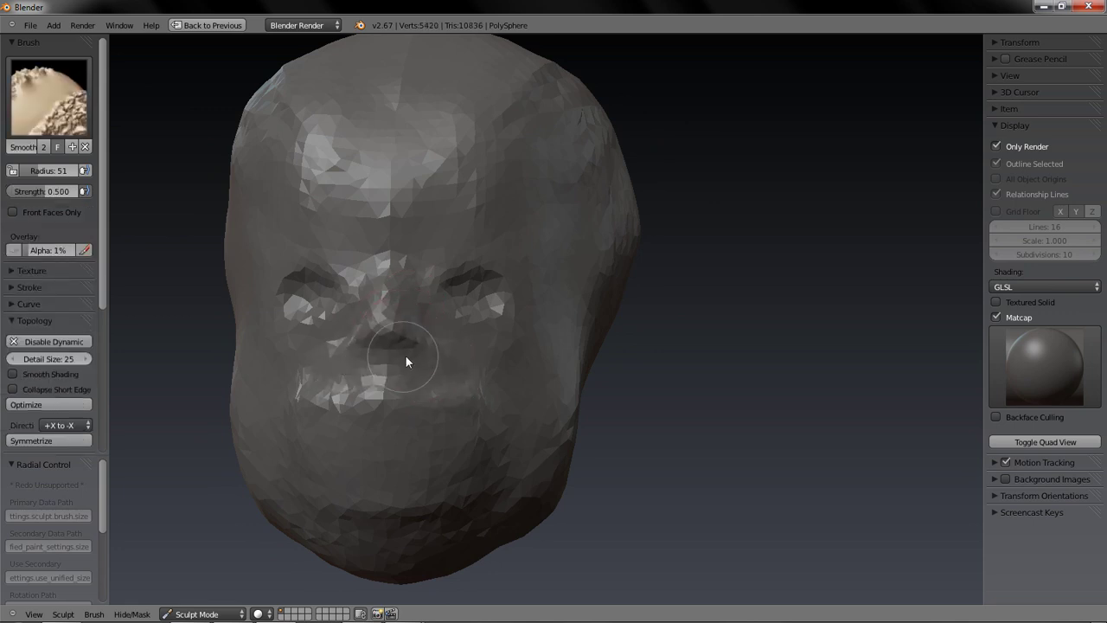
key("d")
- Refine the nose and the cheeks beside it with further Draw brush strokes at radius 51, checking the profile
middle_click_drag(380, 282, 331, 299)
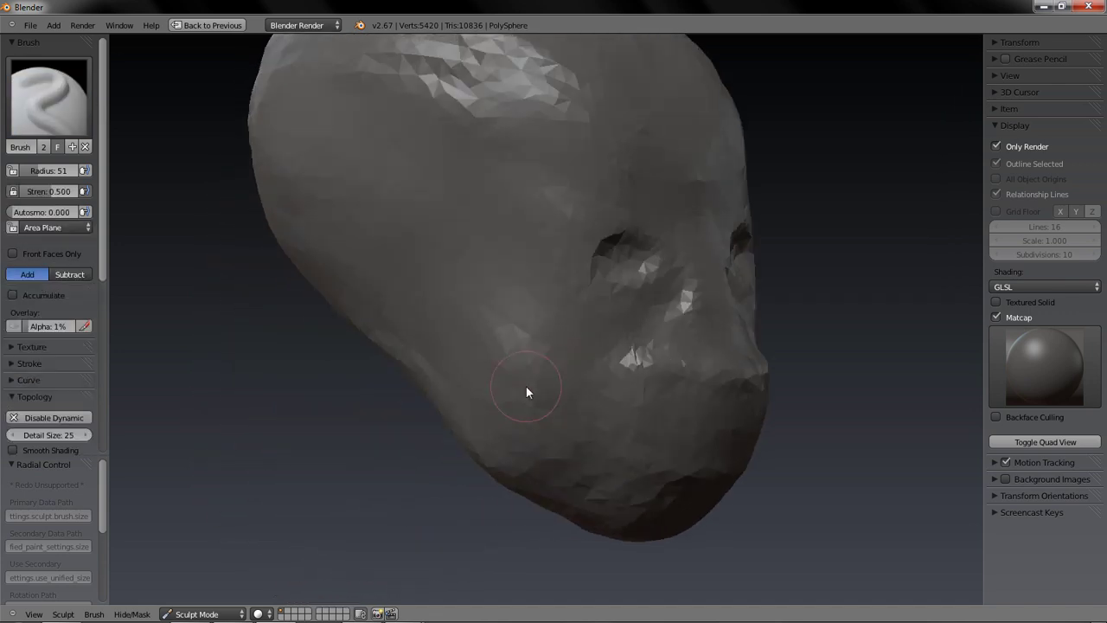
middle_click_drag(526, 387, 549, 380)
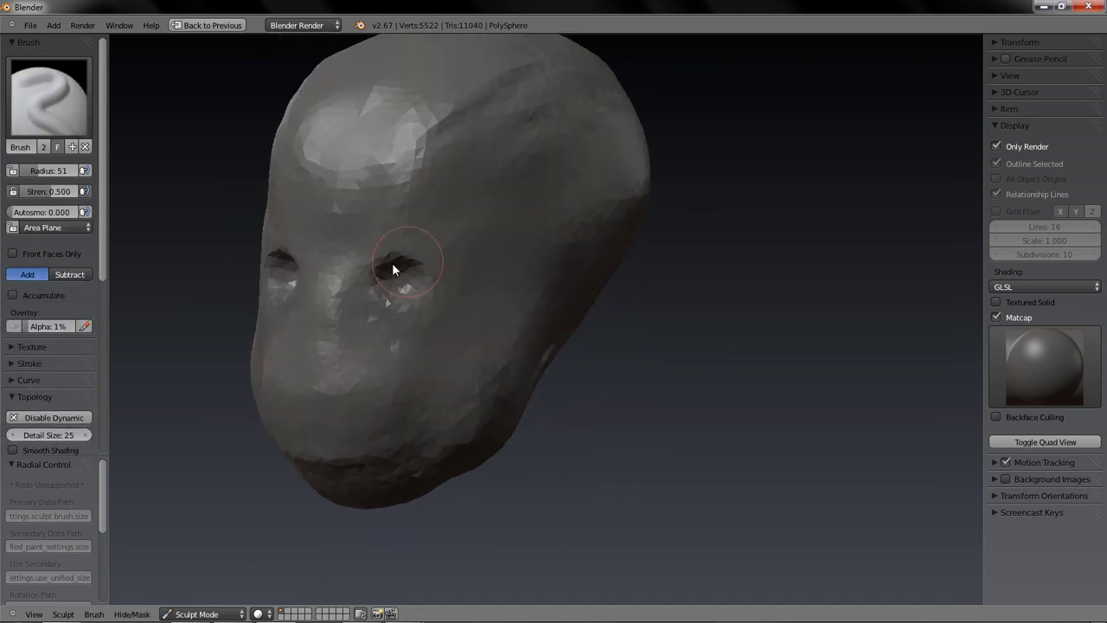
middle_click_drag(392, 262, 452, 190)
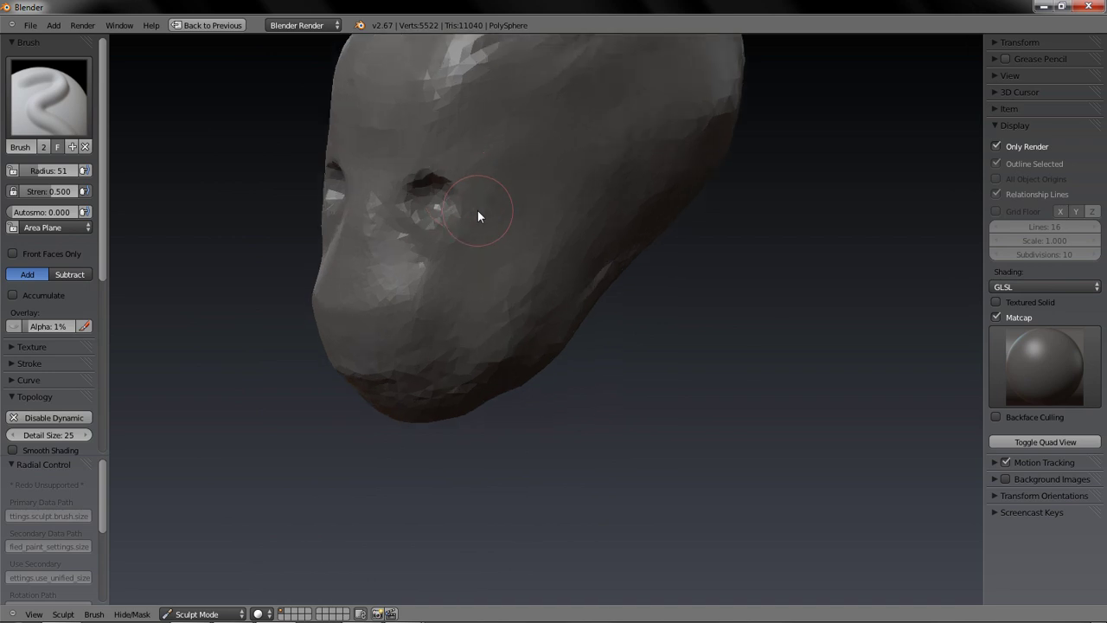
mouse_move(470, 239)
middle_mouse_down()
mouse_move(543, 245)
mouse_move(632, 222)
mouse_move(588, 208)
mouse_move(481, 250)
middle_mouse_up()
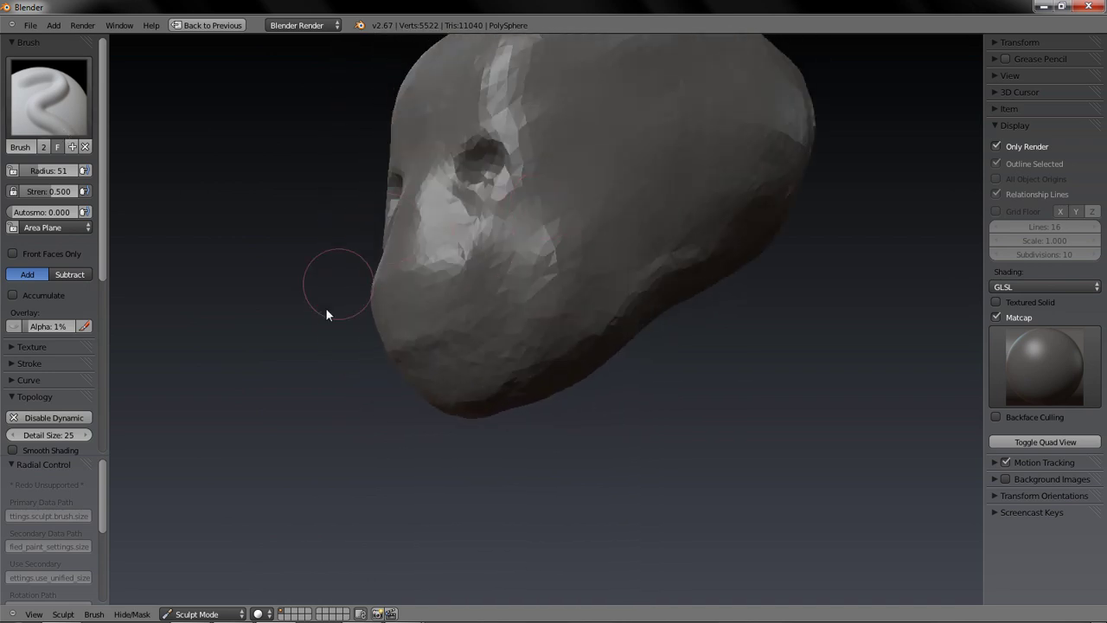
- Carve the mouth line across the muzzle with the Crease brush in Subtract mode at radius 51 and strength 0.514
key("c")
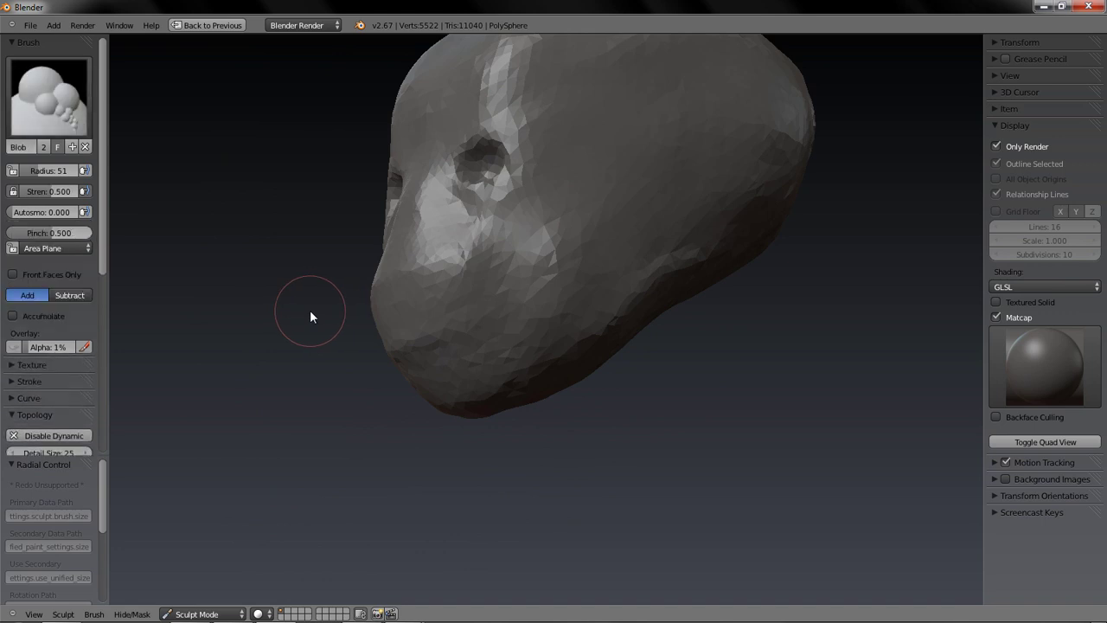
key("shift+c")
middle_click_drag(311, 316, 457, 327)
scroll(457, 327, "up", 2)
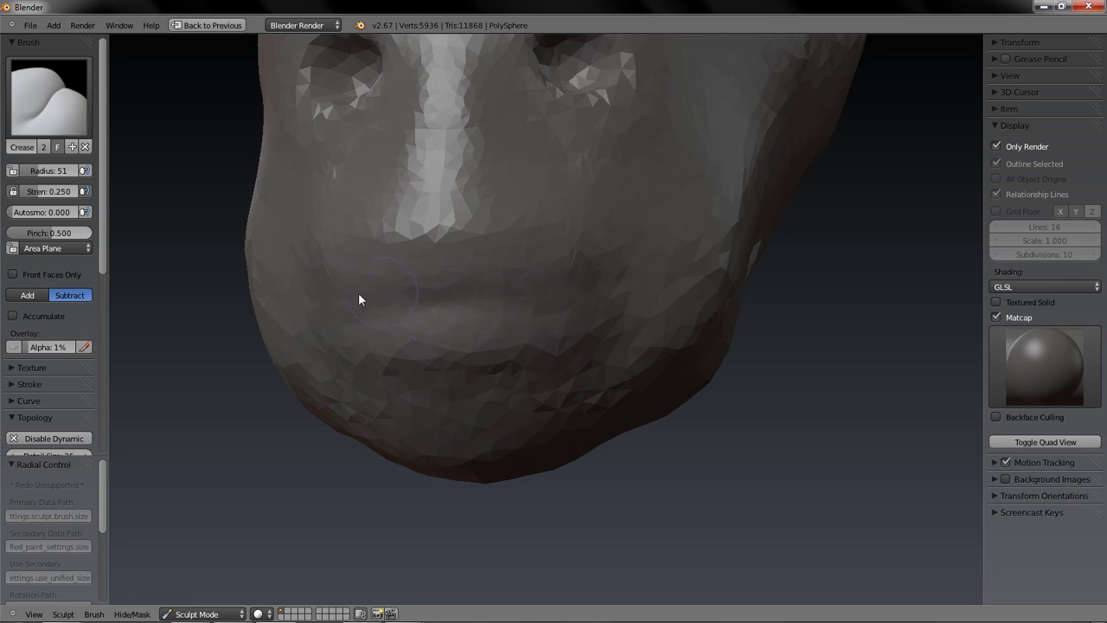
key("shift+f")
left_click(479, 299)
left_click_drag(344, 301, 551, 295)
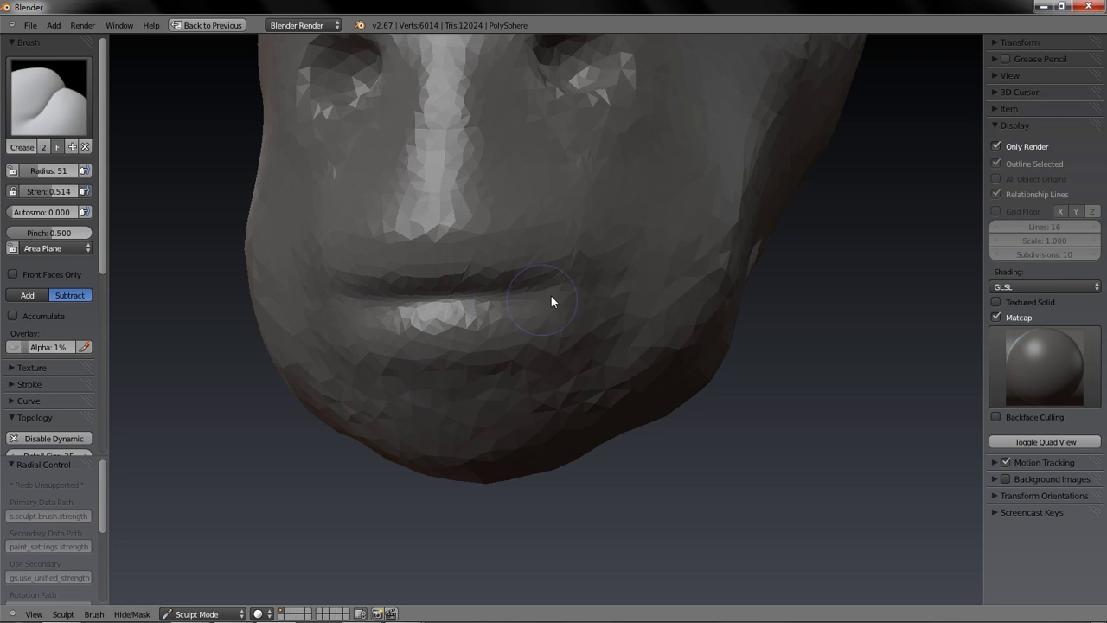
mouse_move(558, 288)
middle_mouse_down()
mouse_move(490, 327)
mouse_move(415, 344)
mouse_move(463, 324)
middle_mouse_up()
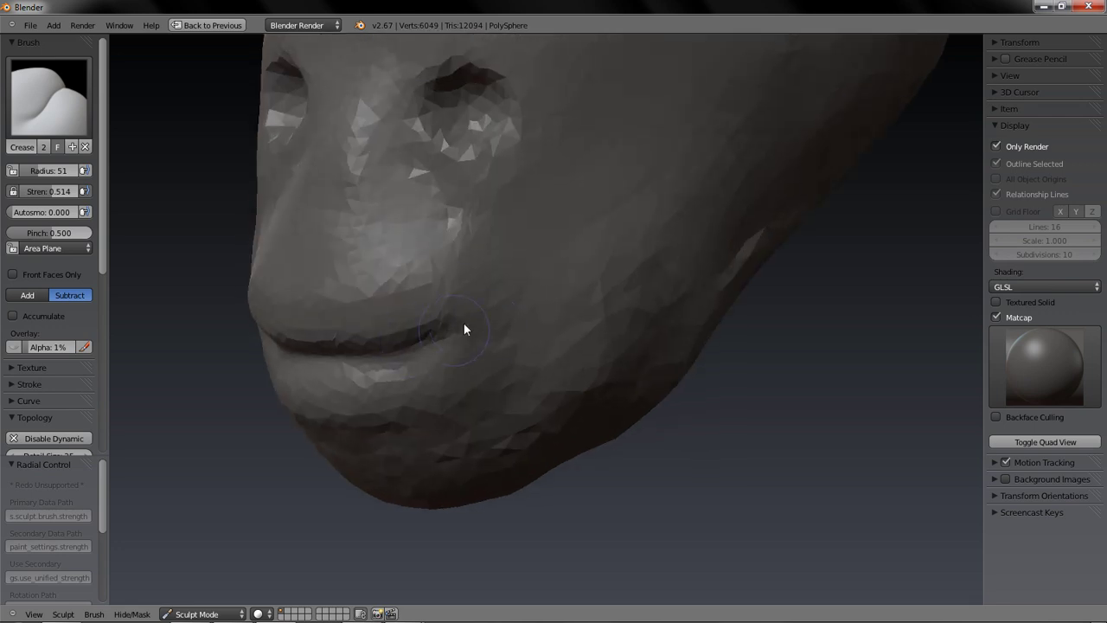
left_click_drag(311, 348, 481, 304)
- Pull the upper and lower lips forward with the Grab brush at radius 118
scroll(481, 303, "down", 3)
mouse_move(481, 304)
middle_mouse_down()
mouse_move(444, 311)
mouse_move(547, 307)
mouse_move(449, 318)
middle_mouse_up()
key("g")
key("f")
left_click(373, 321)
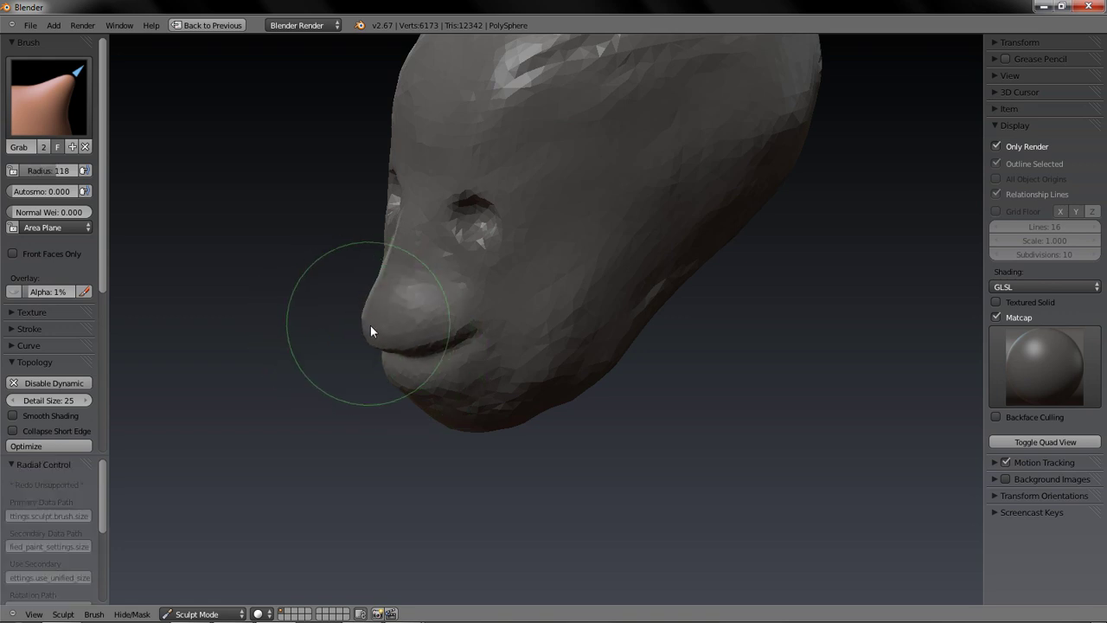
middle_click_drag(370, 325, 549, 396)
left_click_drag(533, 407, 531, 402)
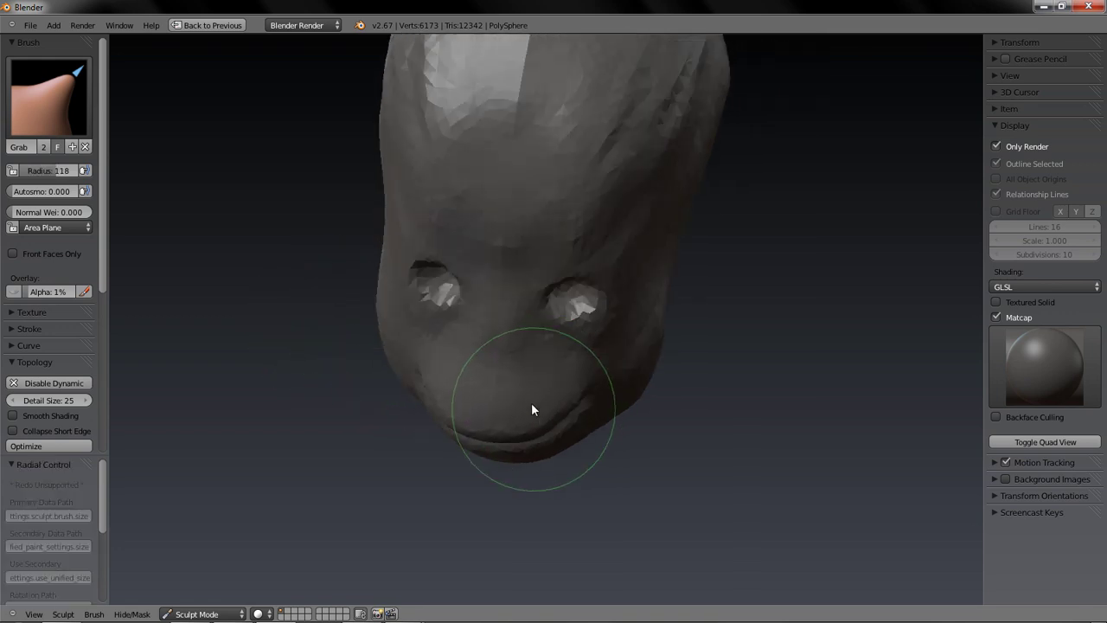
middle_click_drag(531, 402, 450, 355)
mouse_move(375, 327)
left_mouse_down()
mouse_move(363, 329)
mouse_move(380, 371)
left_mouse_up()
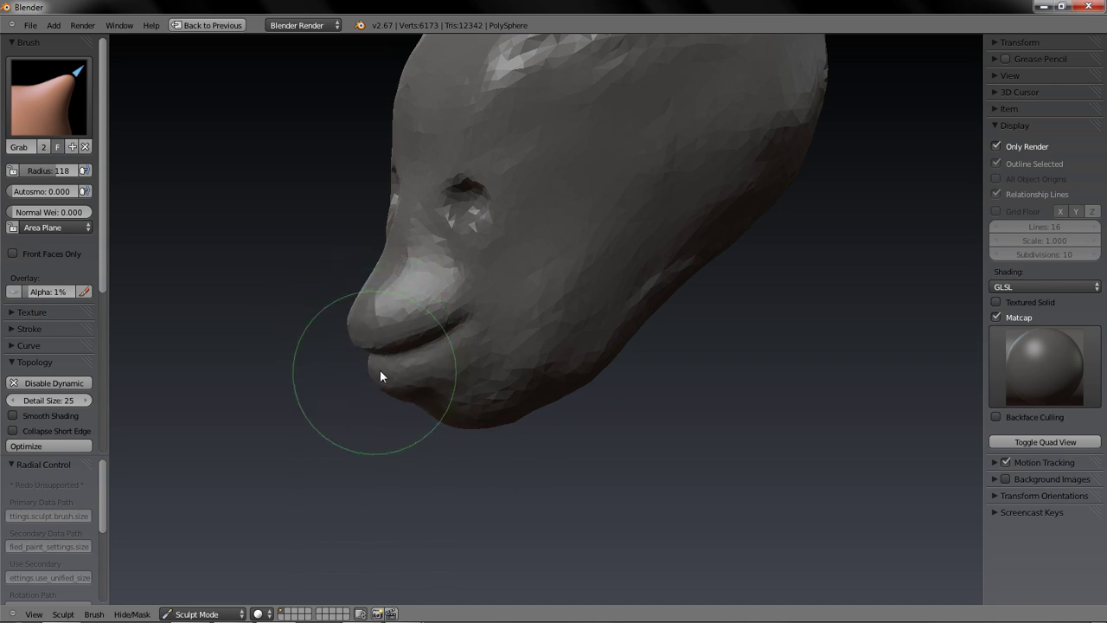
- Reshape and smooth the back of the skull with the Grab and Smooth brushes at radius 118
mouse_move(395, 368)
middle_mouse_down()
mouse_move(619, 358)
mouse_move(459, 365)
mouse_move(455, 349)
mouse_move(573, 247)
middle_mouse_up()
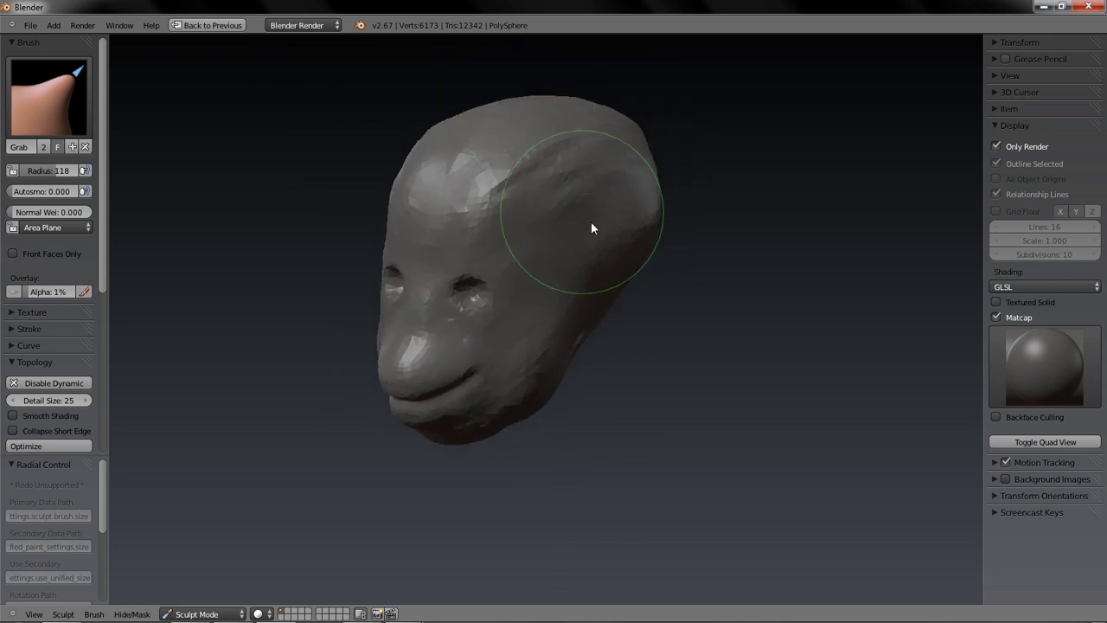
mouse_move(658, 227)
middle_mouse_down()
mouse_move(570, 220)
mouse_move(538, 267)
middle_mouse_up()
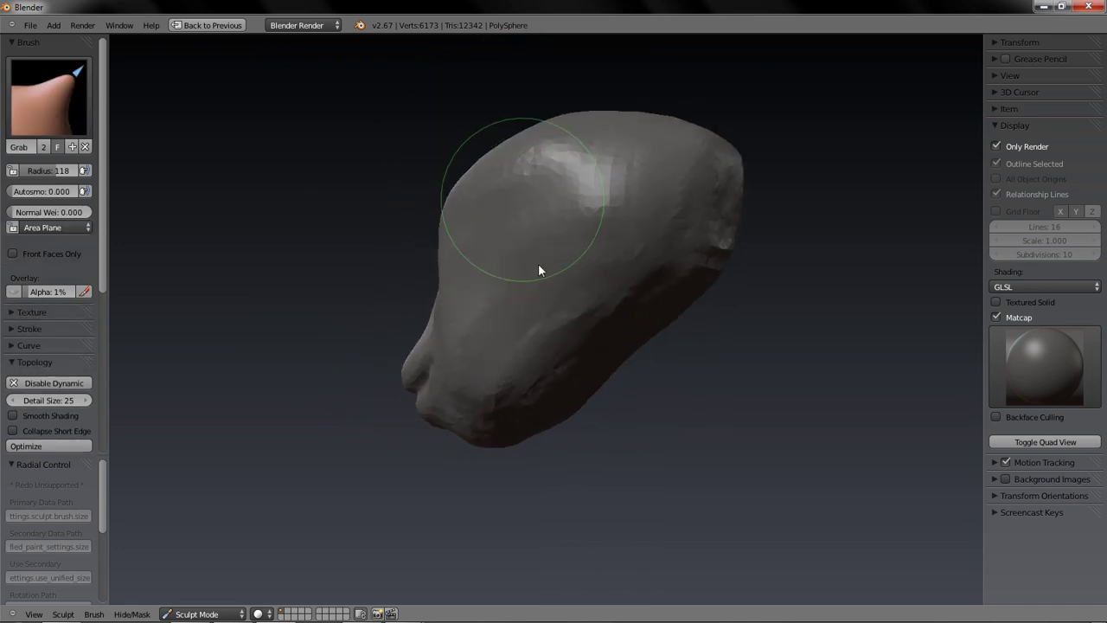
key("s")
mouse_move(639, 268)
middle_mouse_down()
mouse_move(663, 245)
mouse_move(634, 217)
middle_mouse_up()
key("g")
key("s")
key("g")
middle_click_drag(651, 323, 816, 334)
mouse_move(623, 341)
middle_mouse_down()
mouse_move(566, 345)
mouse_move(572, 321)
mouse_move(595, 319)
mouse_move(698, 354)
mouse_move(492, 316)
middle_mouse_up()
- Adjust the side of the head and jaw with Grab and Smooth at radius 118, checking the overall shape
scroll(588, 312, "up", 3)
scroll(593, 318, "up", 1)
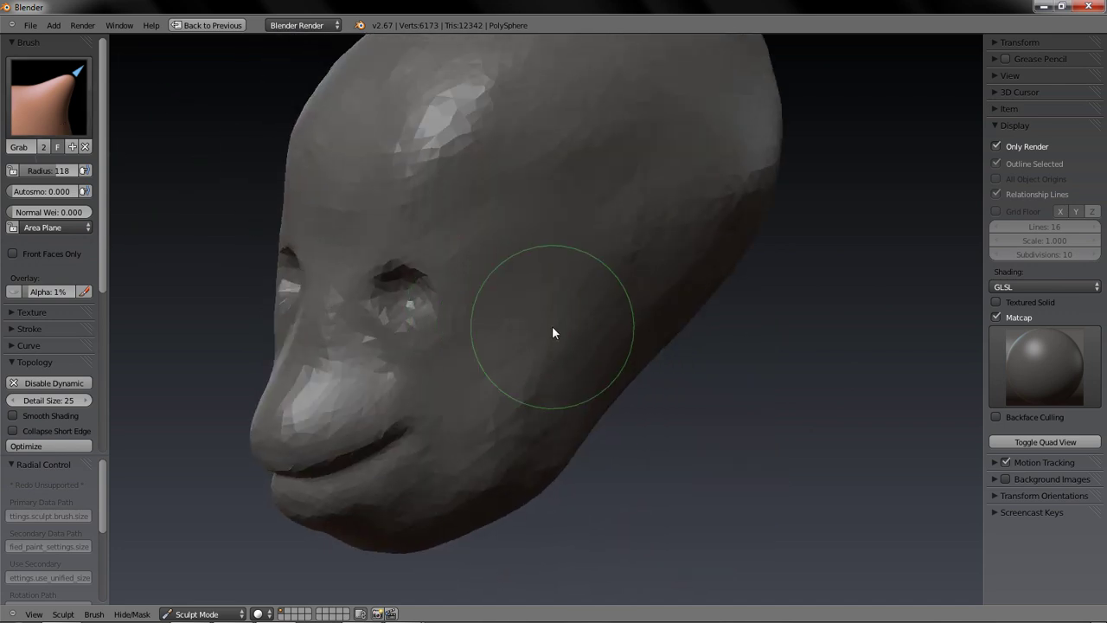
key("s")
key("g")
key("s")
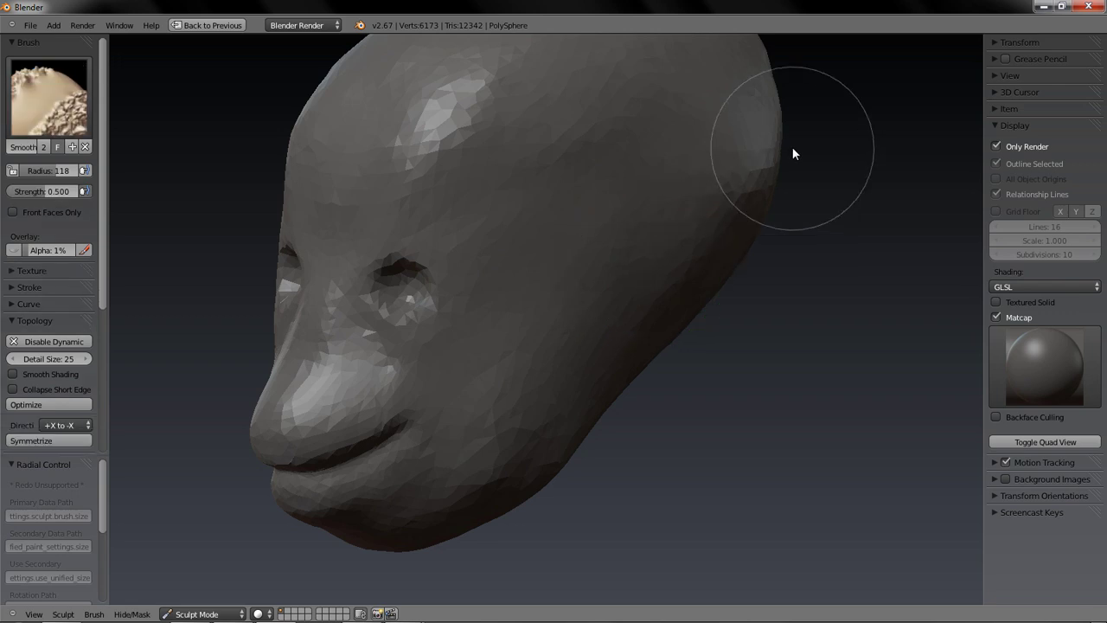
key("g")
middle_click_drag(629, 215, 684, 215)
scroll(684, 215, "down", 5)
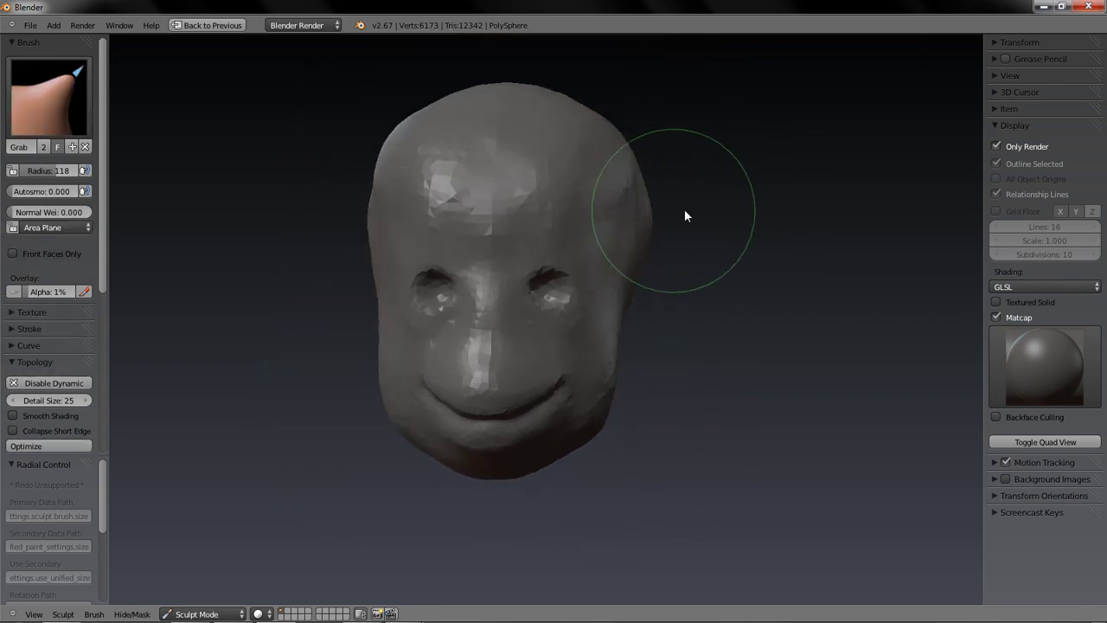
middle_click_drag(715, 278, 756, 275)
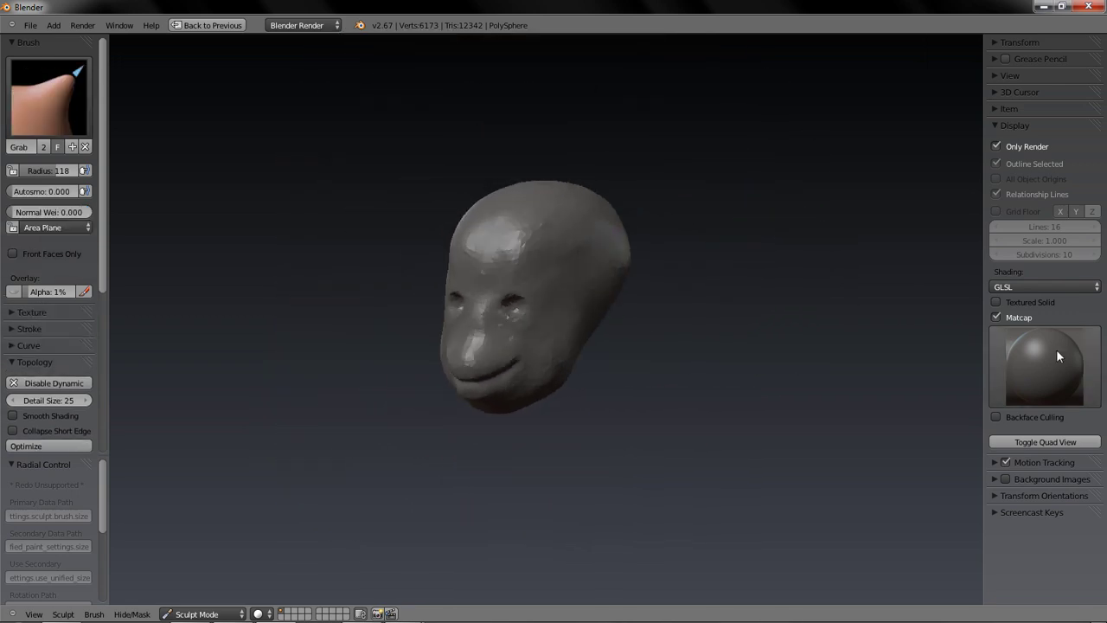
- Try the plain black-grey matcap and the black rim-lit matcap on the head
left_click(1051, 361)
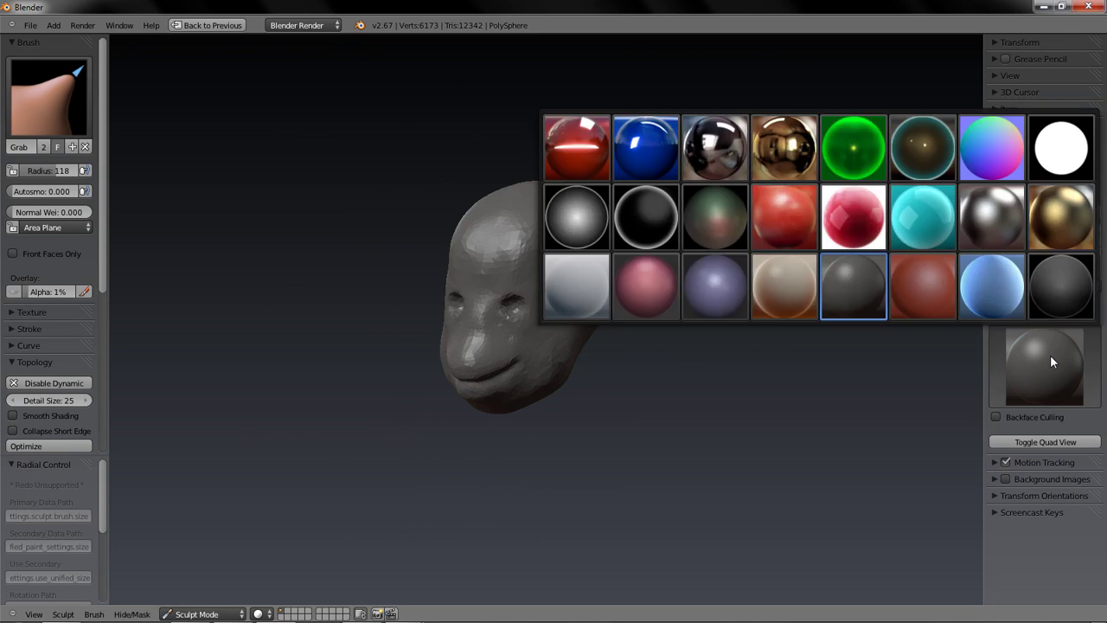
left_click(1079, 278)
middle_click_drag(729, 287, 800, 284)
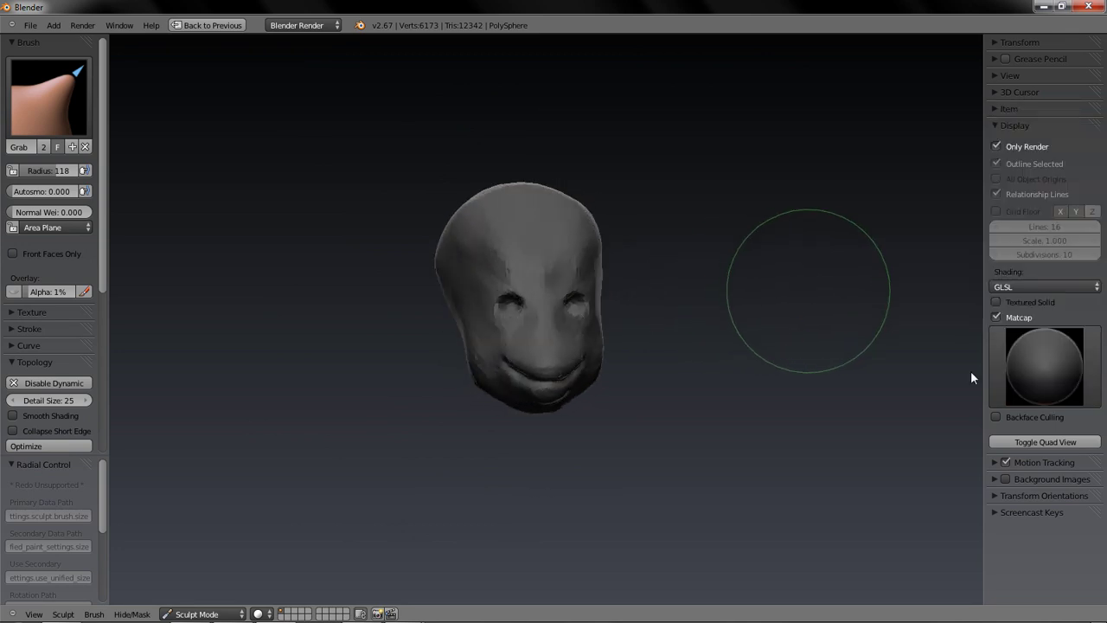
left_click(1009, 377)
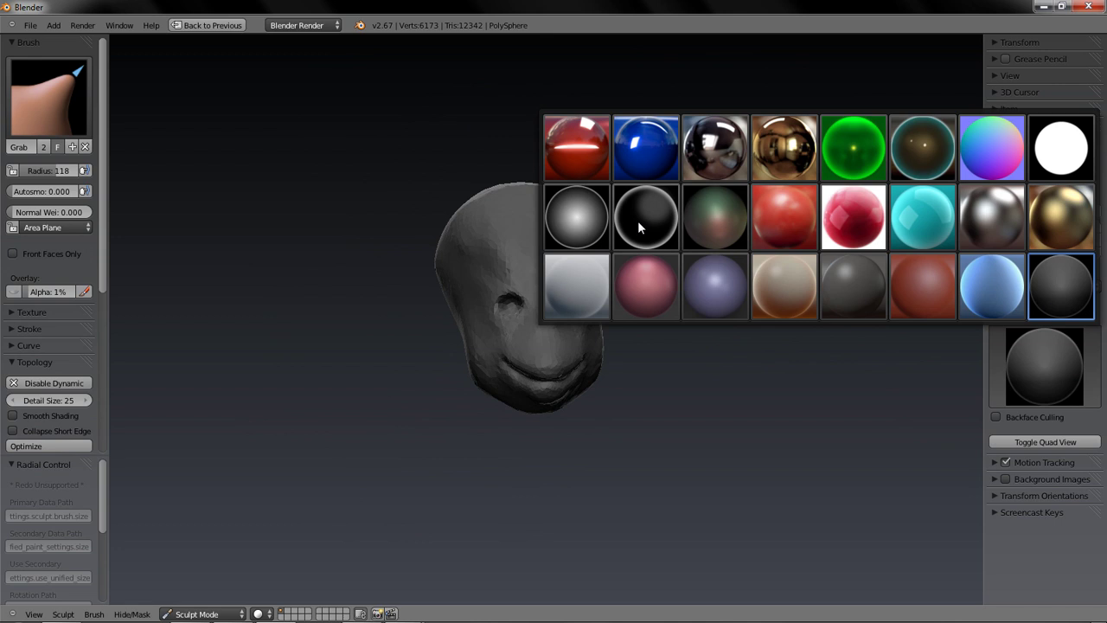
left_click(639, 219)
middle_click_drag(687, 334, 798, 323)
- Try the multicoloured normal matcap and the flat white outline matcap on the head
left_click(1037, 376)
left_click(978, 162)
mouse_move(840, 256)
middle_mouse_down()
mouse_move(680, 258)
mouse_move(793, 259)
middle_mouse_up()
left_click(1068, 390)
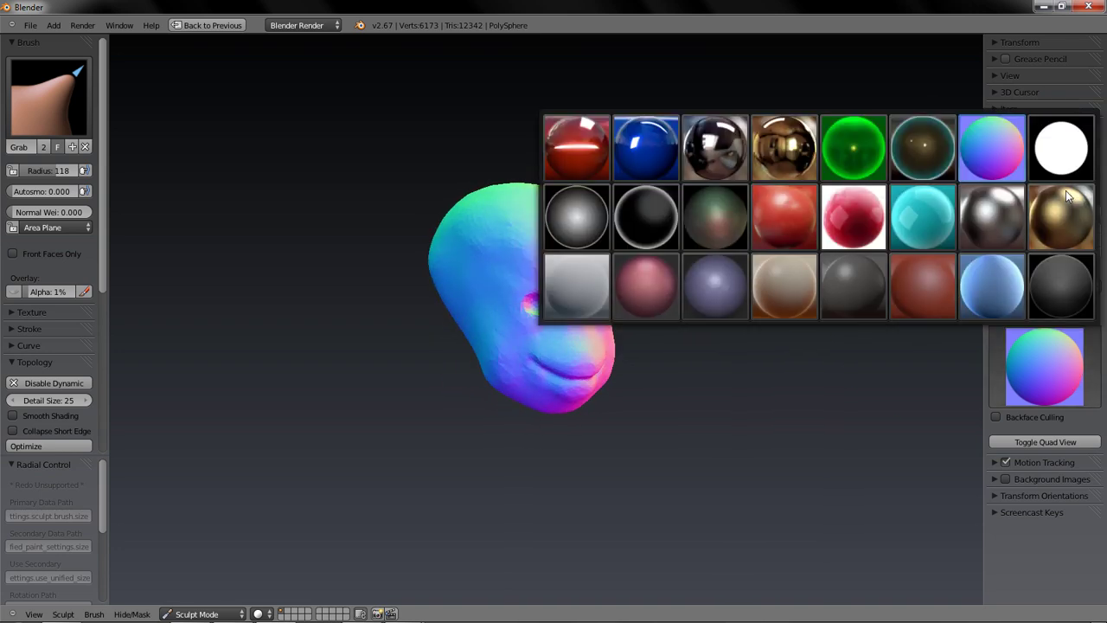
left_click(1060, 149)
middle_click_drag(826, 364, 645, 364)
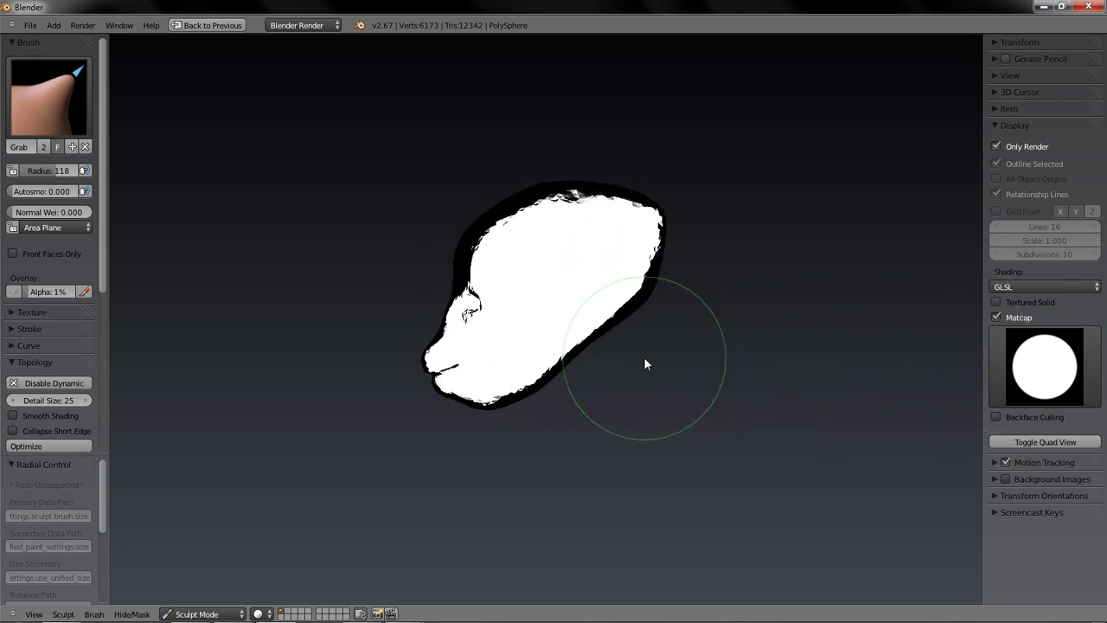
- Try the shiny gold and glowing green matcaps on the head, and restore the dark grey one
left_click(1037, 368)
left_click(783, 143)
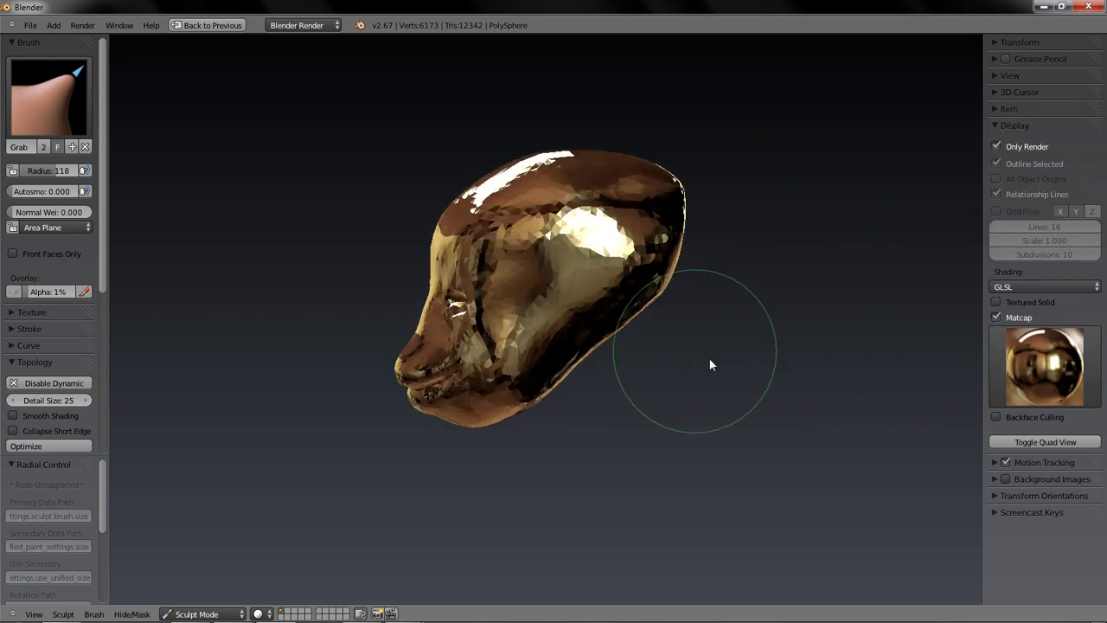
key("KP_1")
left_click(1042, 367)
left_click(858, 156)
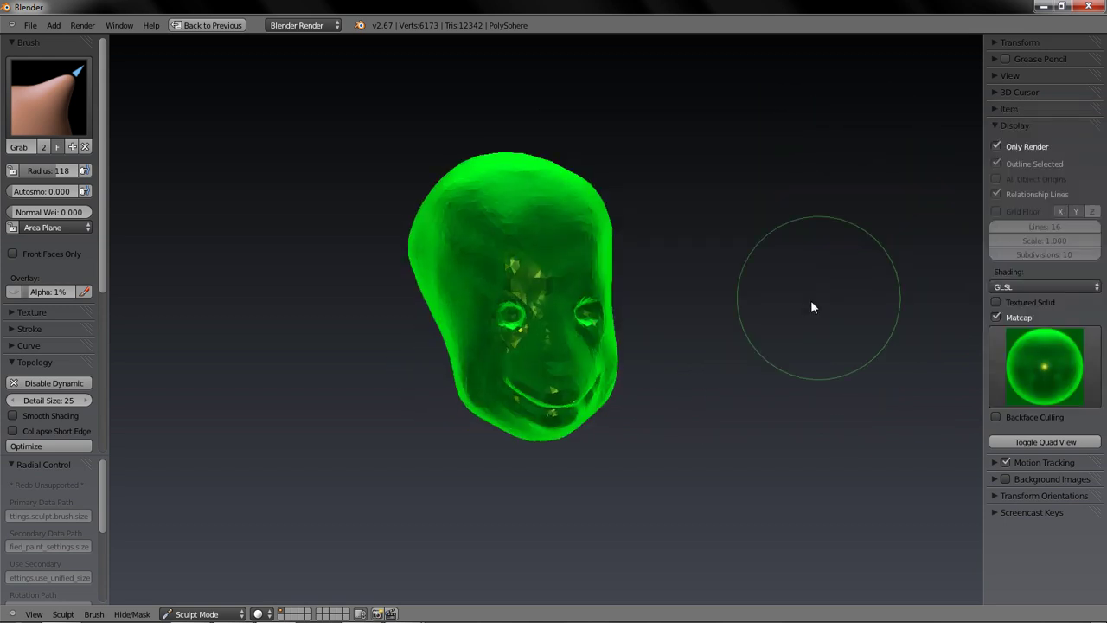
middle_click_drag(811, 307, 1007, 364)
left_click(1083, 389)
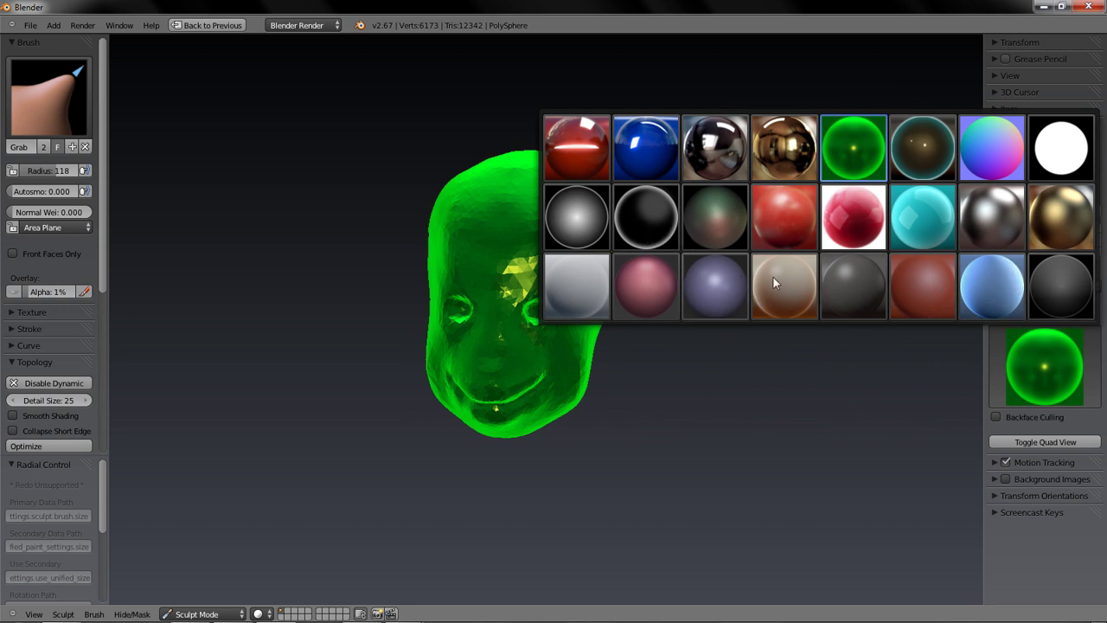
left_click(859, 296)
- Apply the beige clay matcap with the reddish-brown lower edge and inspect the face up close
left_click(1016, 367)
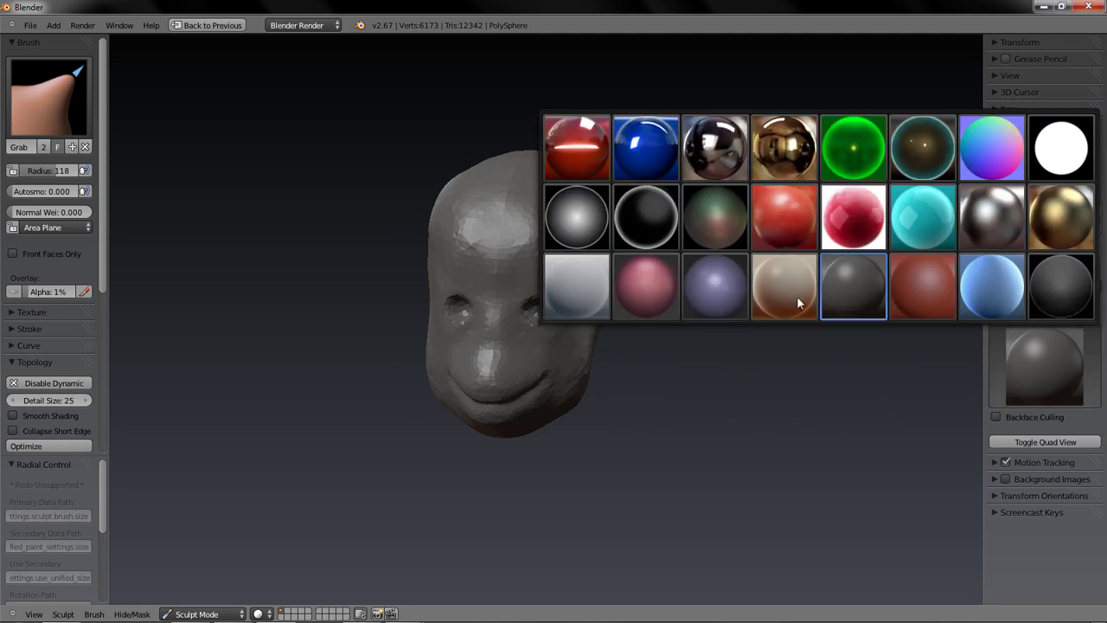
left_click(799, 302)
middle_click_drag(760, 333, 941, 346)
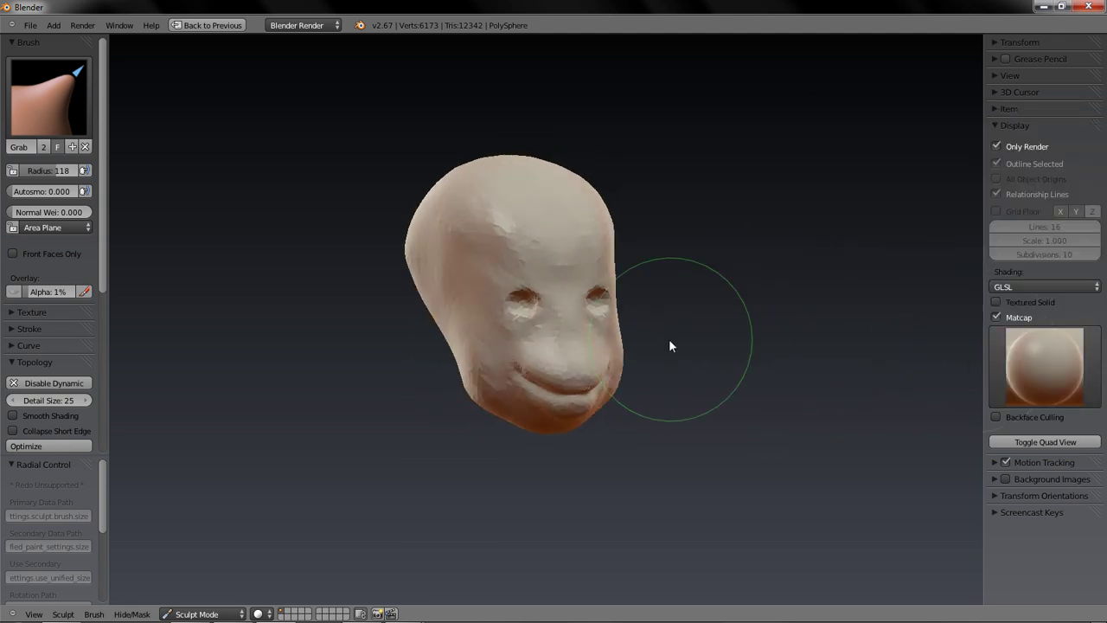
middle_click_drag(669, 338, 595, 316)
scroll(571, 376, "up", 5)
mouse_move(571, 377)
middle_mouse_down()
mouse_move(655, 375)
mouse_move(607, 383)
mouse_move(626, 388)
middle_mouse_up()
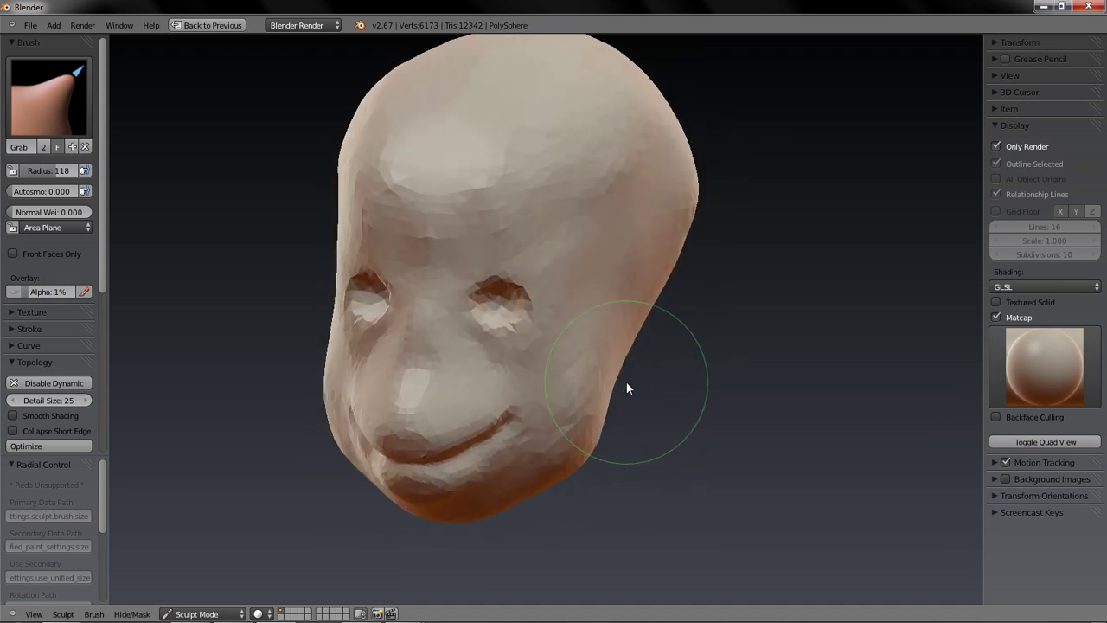
- Select the Snake Hook brush and look over its settings and the dynamic topology options
left_click(74, 119)
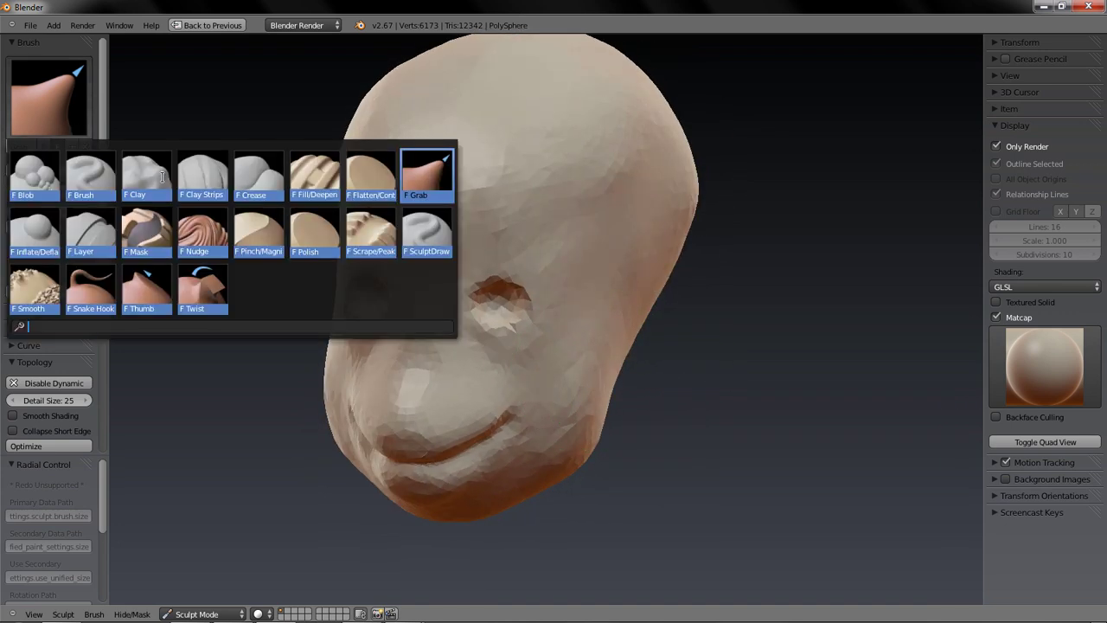
left_click(83, 294)
scroll(81, 291, "down", 5)
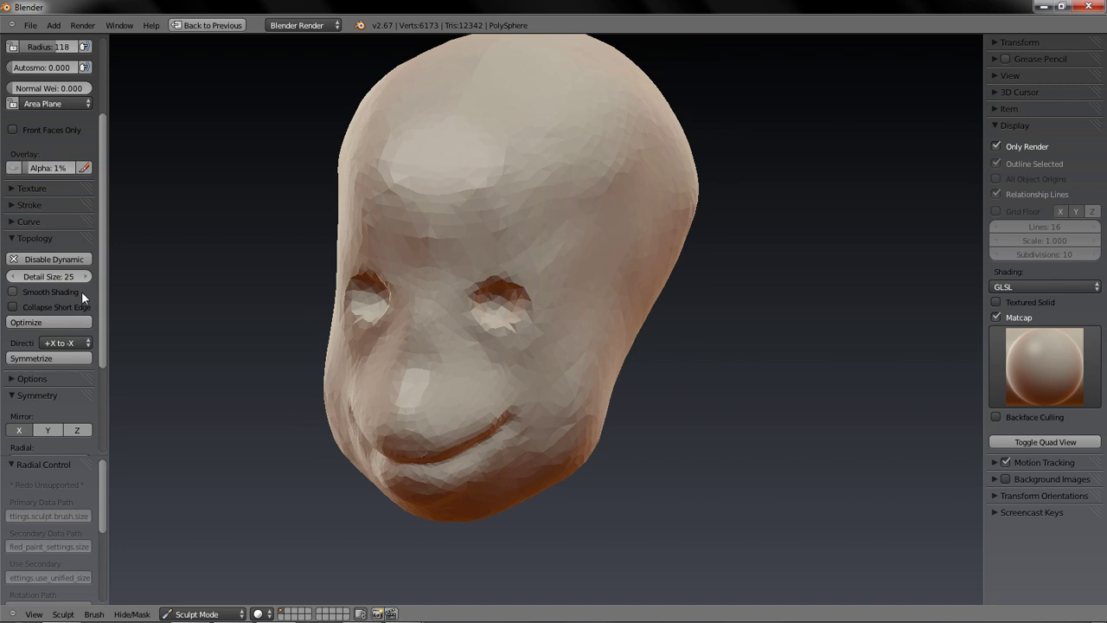
scroll(12, 169, "up", 4)
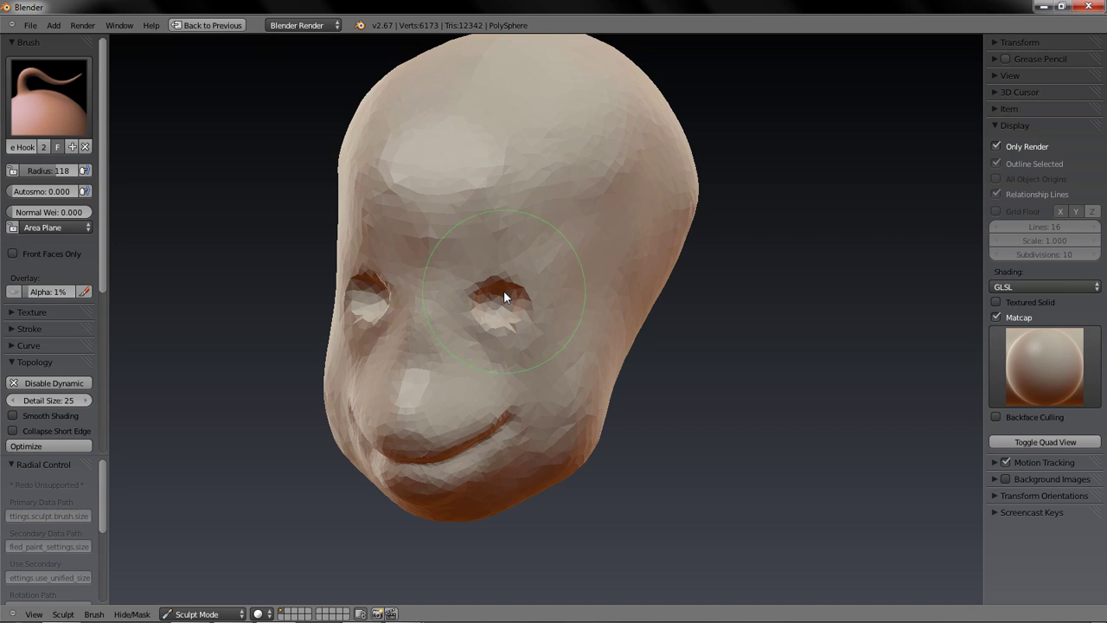
scroll(95, 400, "down", 1)
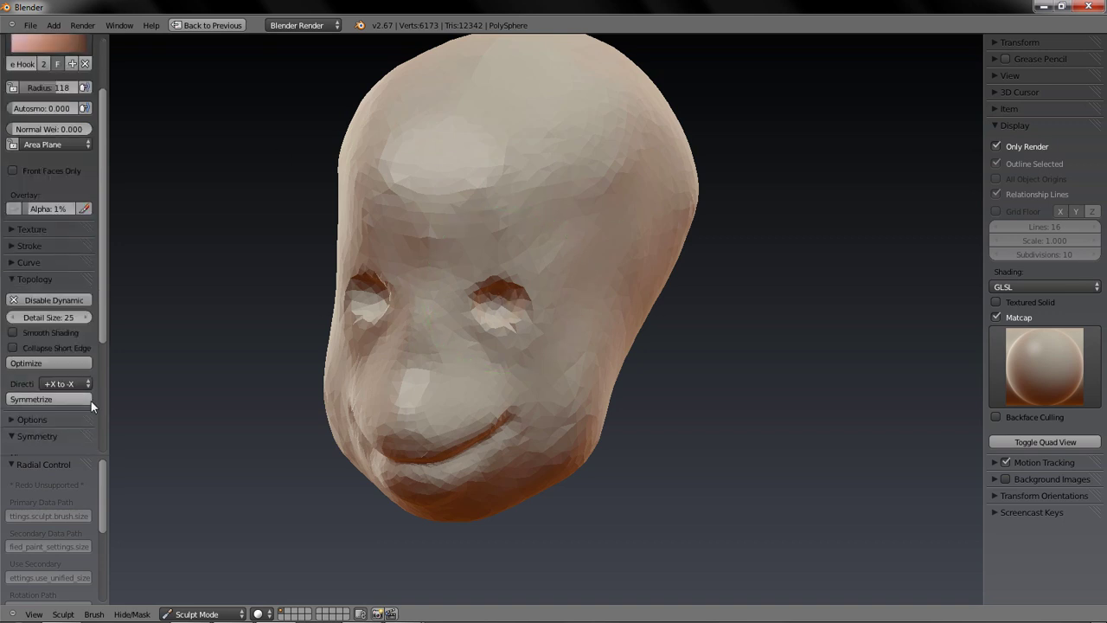
scroll(60, 353, "down", 1)
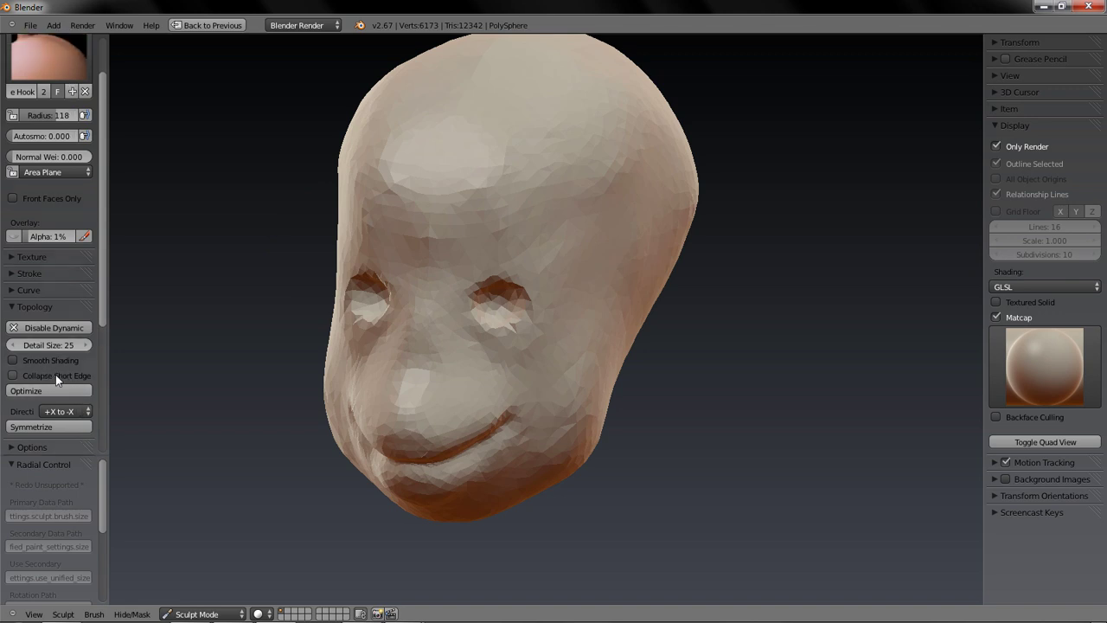
- Try pulling a long curved horn out of the side of the head with Snake Hook, and undo it
scroll(564, 183, "up", 1)
mouse_move(683, 151)
left_mouse_down()
mouse_move(795, 140)
mouse_move(911, 180)
mouse_move(952, 267)
left_mouse_up()
key("z")
key("z")
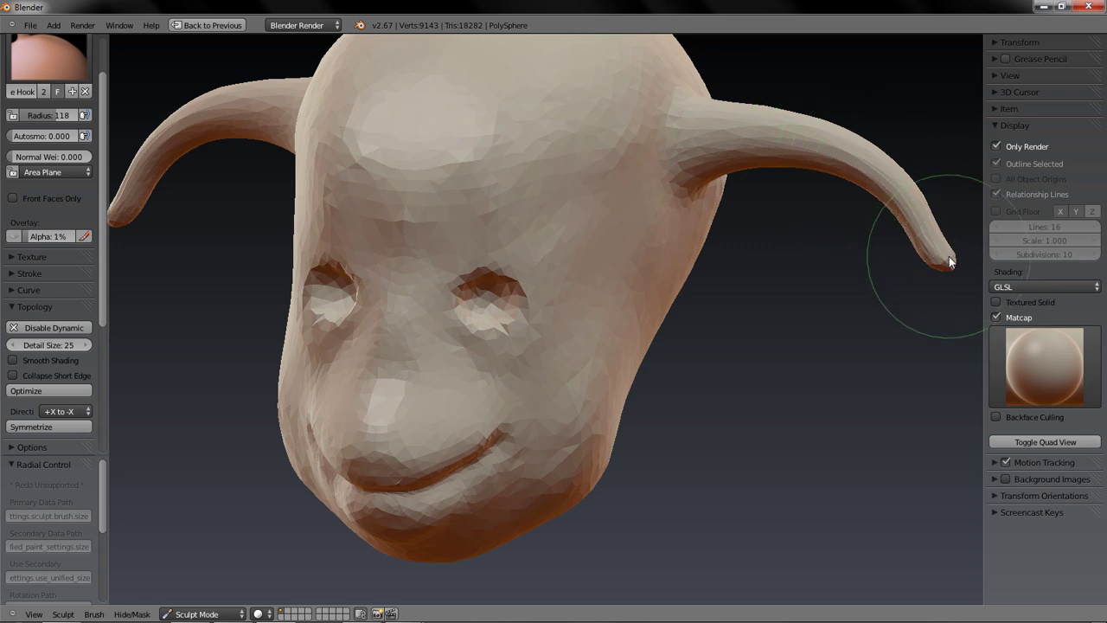
key("ctrl+z")
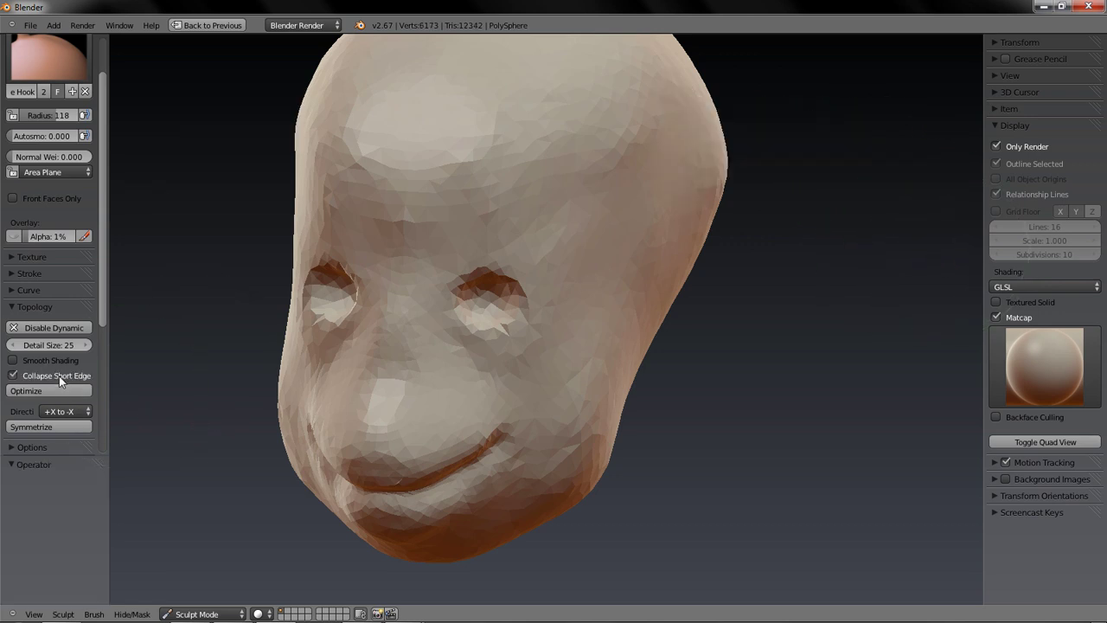
- Enable Collapse Short Edges, try pulling the horn out of the side of the head twice more, and undo both strokes
key("ctrl+shift+z")
mouse_move(787, 100)
left_mouse_down()
mouse_move(860, 102)
mouse_move(943, 130)
mouse_move(994, 183)
left_mouse_up()
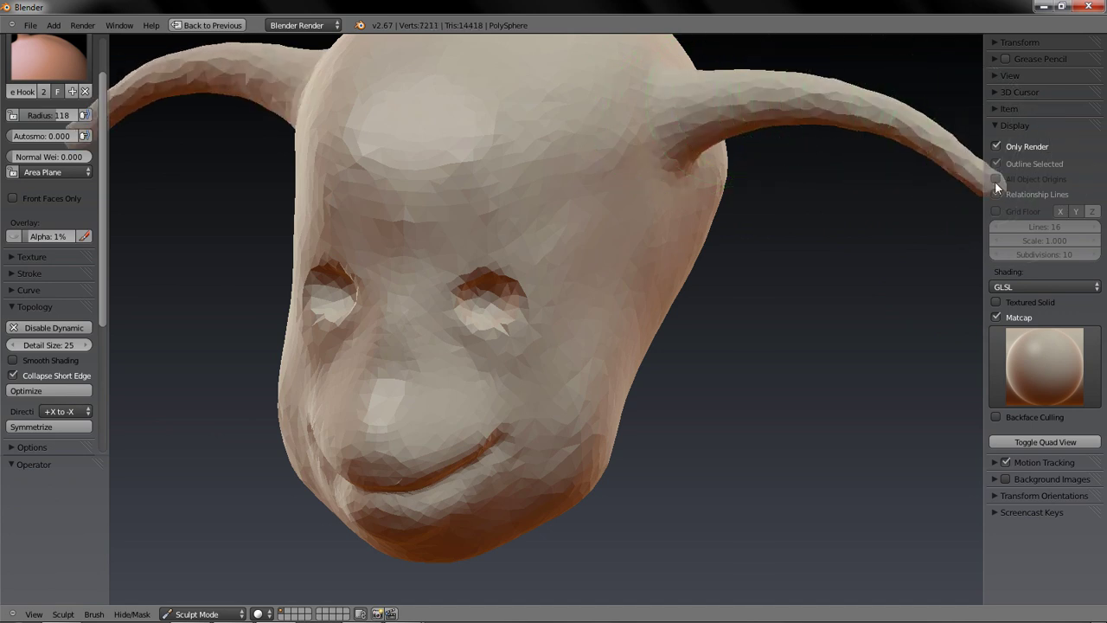
scroll(901, 193, "down", 2)
mouse_move(719, 245)
middle_mouse_down()
mouse_move(642, 259)
mouse_move(740, 249)
mouse_move(727, 235)
mouse_move(613, 243)
mouse_move(729, 265)
mouse_move(623, 243)
mouse_move(666, 235)
middle_mouse_up()
key("ctrl+z")
mouse_move(667, 234)
left_mouse_down()
mouse_move(756, 229)
mouse_move(909, 313)
mouse_move(873, 365)
left_mouse_up()
middle_click_drag(873, 365, 785, 403)
key("ctrl+z")
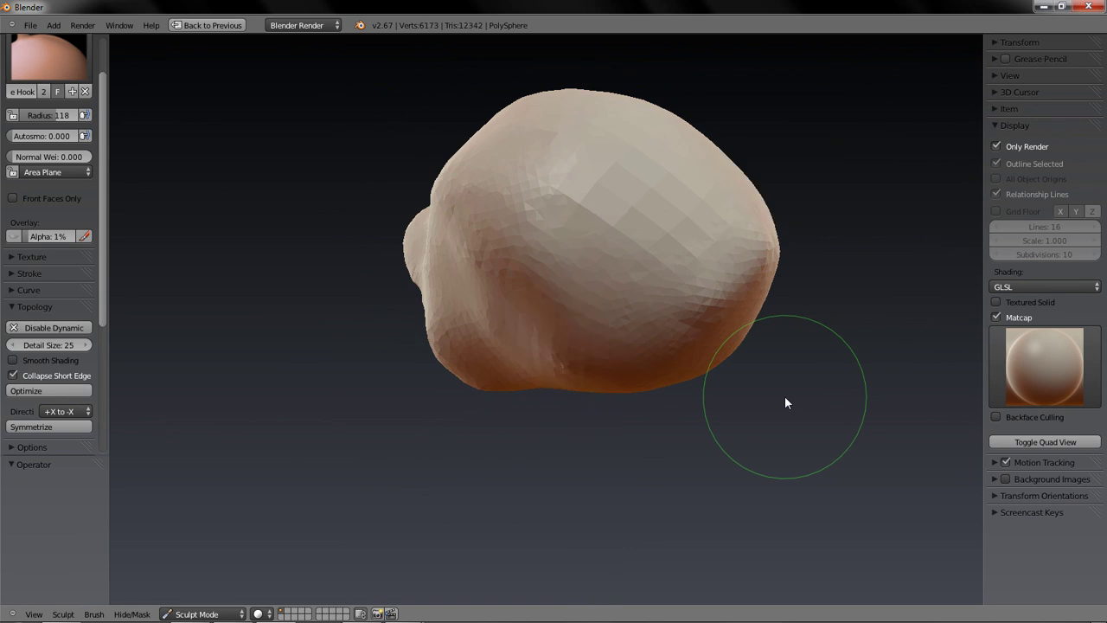
- Pull a horn from the side of the head with Snake Hook, and bend its middle and tip using Grab at radius 200
mouse_move(563, 358)
left_mouse_down()
mouse_move(576, 452)
mouse_move(695, 578)
left_mouse_up()
mouse_move(695, 578)
middle_mouse_down()
mouse_move(753, 493)
mouse_move(824, 449)
mouse_move(793, 463)
mouse_move(712, 444)
middle_mouse_up()
key("g")
key("KP_3")
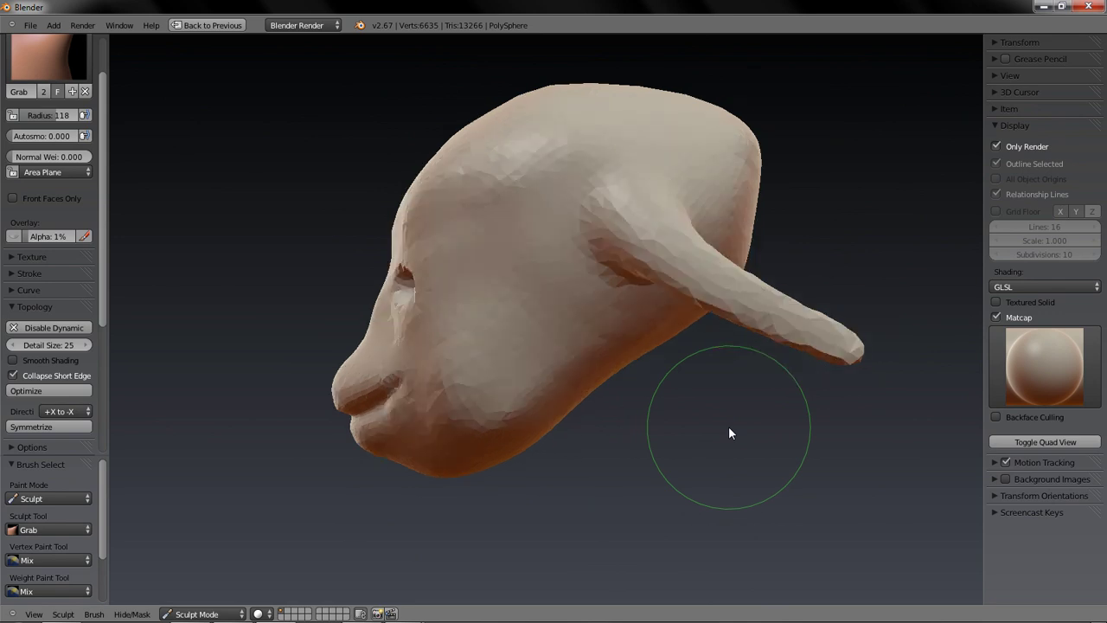
key("f")
left_click(846, 393)
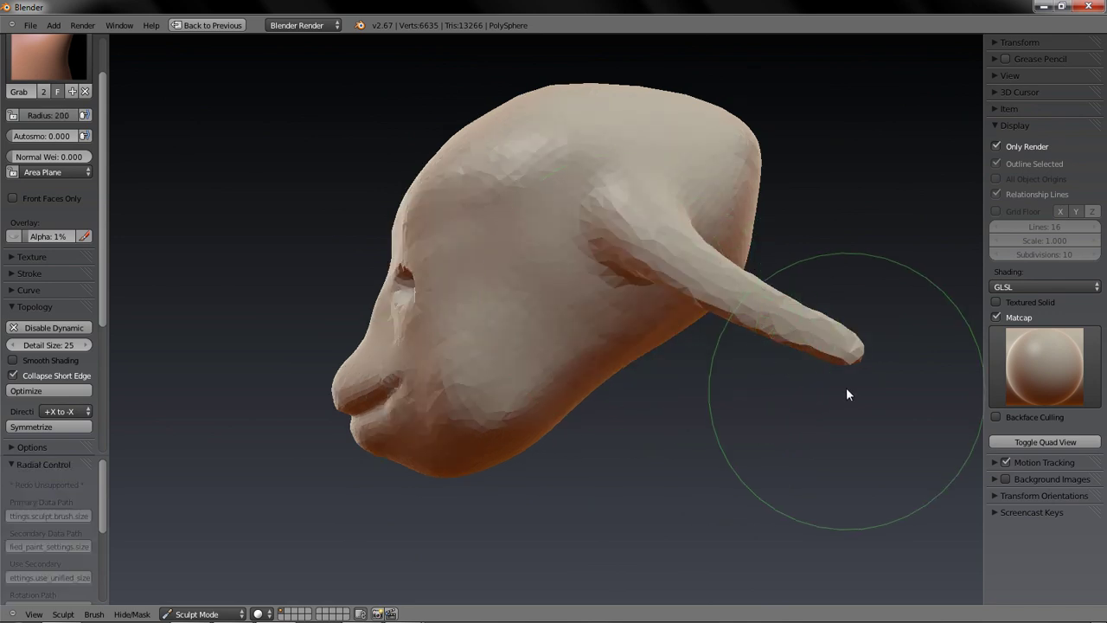
left_click_drag(722, 303, 745, 284)
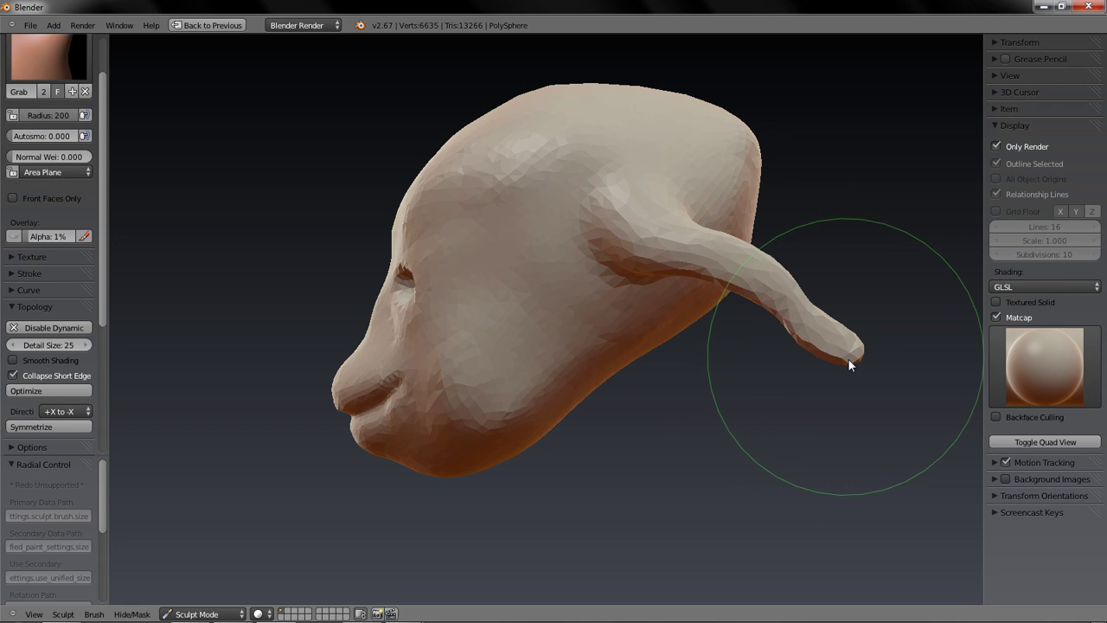
left_click_drag(848, 362, 841, 368)
- Twist the end of the horn with the Twist brush and return to the Grab brush
key("space")
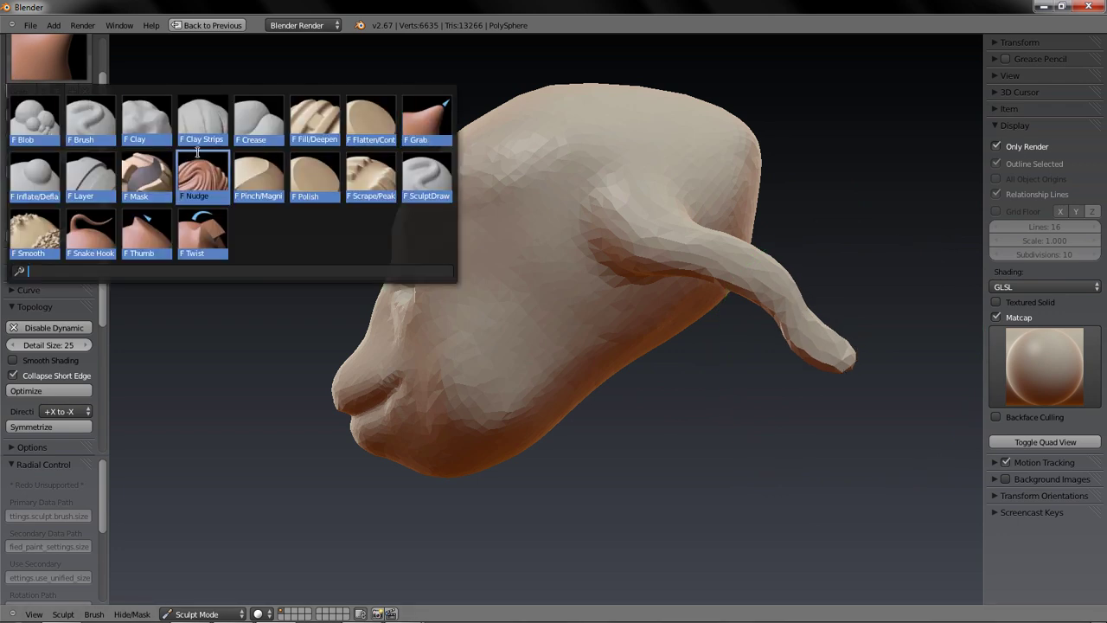
left_click(218, 254)
mouse_move(800, 333)
left_mouse_down()
mouse_move(790, 332)
mouse_move(824, 323)
mouse_move(804, 358)
mouse_move(776, 359)
mouse_move(818, 366)
mouse_move(804, 355)
left_mouse_up()
key("g")
- Disable Collapse Short Edges and select the Mask brush
middle_click_drag(689, 394, 723, 422)
mouse_move(787, 418)
middle_mouse_down()
mouse_move(504, 412)
mouse_move(721, 390)
mouse_move(637, 368)
mouse_move(729, 383)
middle_mouse_up()
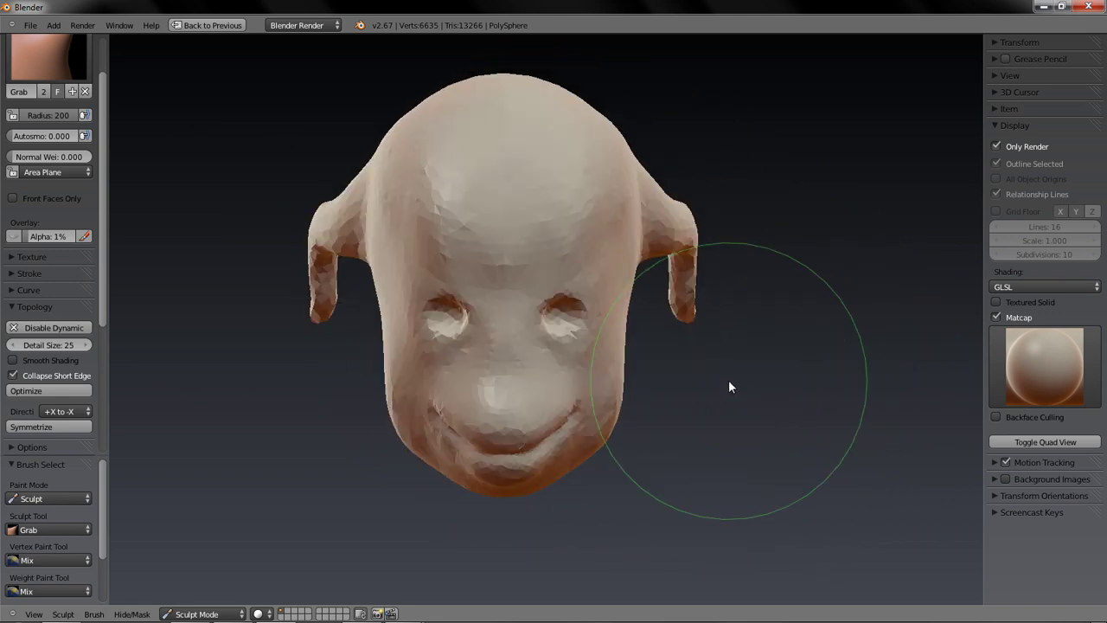
mouse_move(303, 309)
middle_mouse_down()
mouse_move(437, 306)
mouse_move(308, 341)
mouse_move(309, 357)
middle_mouse_up()
scroll(311, 358, "up", 2)
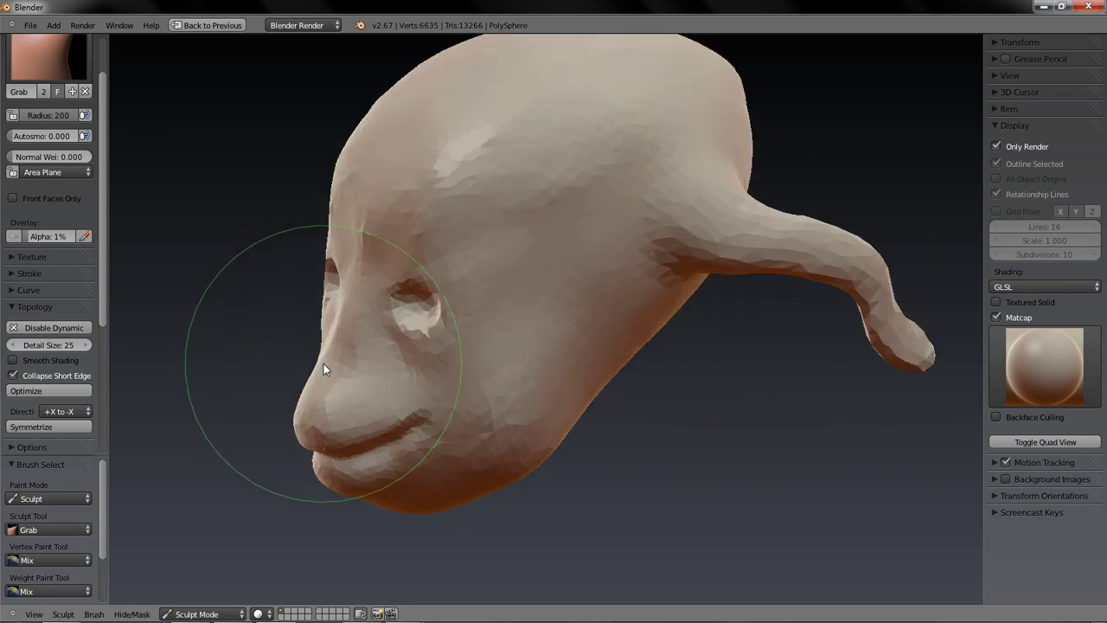
scroll(47, 223, "up", 3)
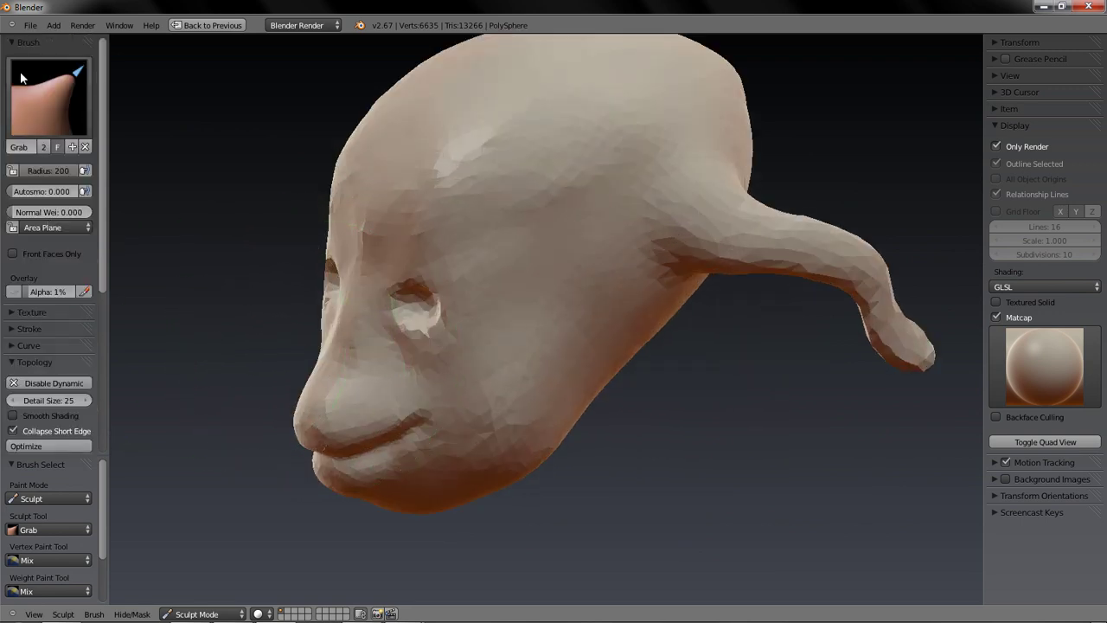
middle_click_drag(578, 338, 104, 177)
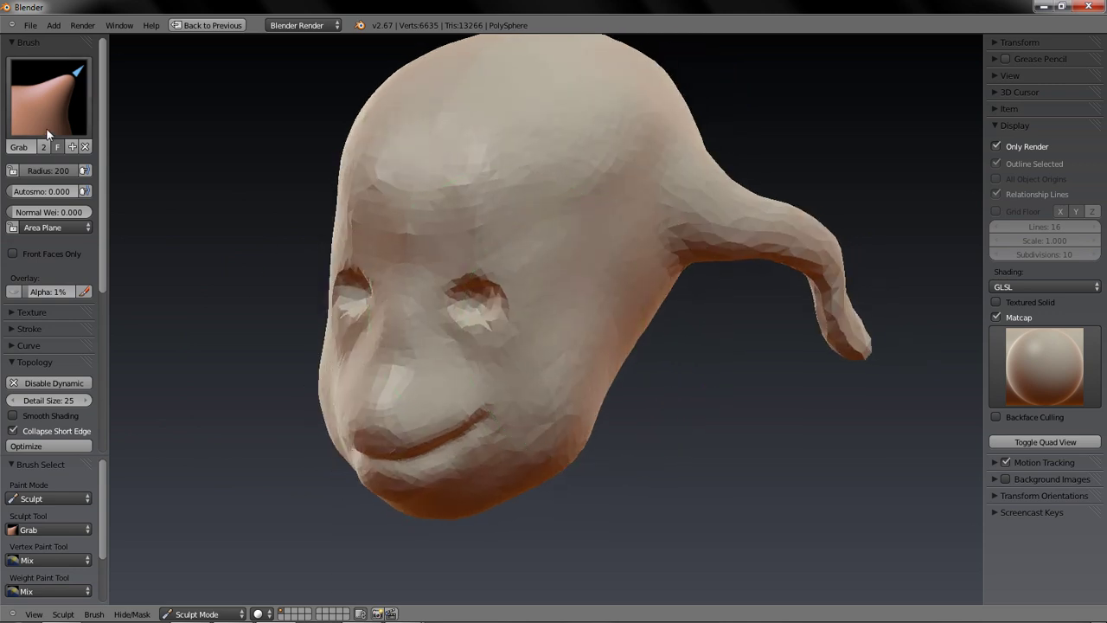
left_click(67, 434)
left_click(72, 117)
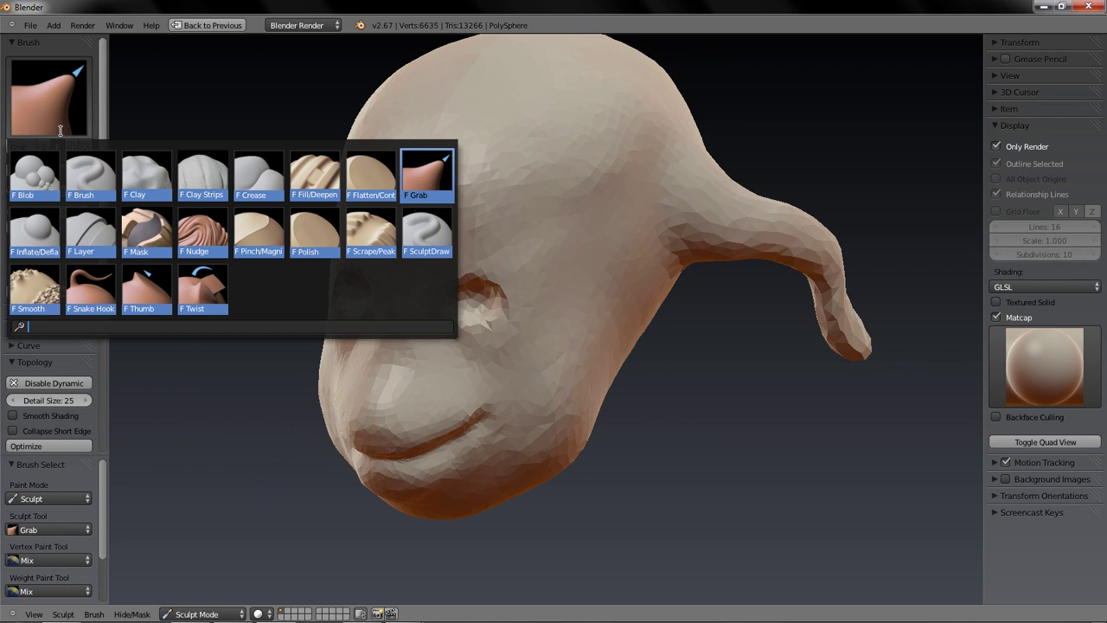
left_click(147, 242)
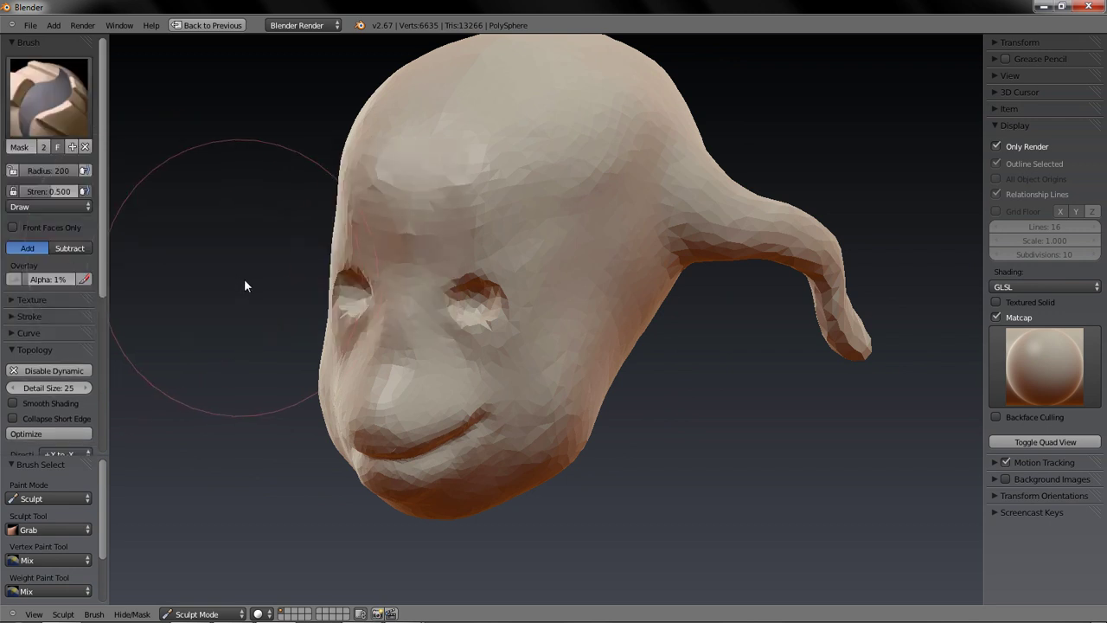
- Turn off Only Render and Matcap in the viewport display of the horned head
scroll(429, 307, "down", 5)
mouse_move(749, 330)
middle_mouse_down()
mouse_move(706, 336)
mouse_move(761, 328)
middle_mouse_up()
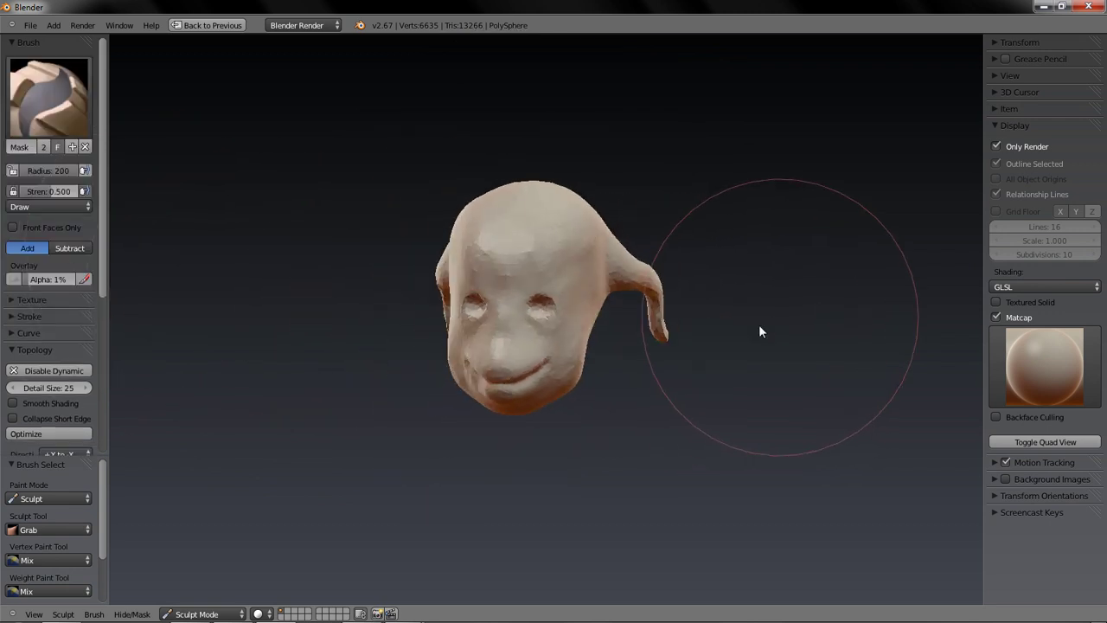
scroll(568, 375, "up", 5)
middle_click_drag(561, 381, 677, 306)
scroll(770, 303, "up", 3)
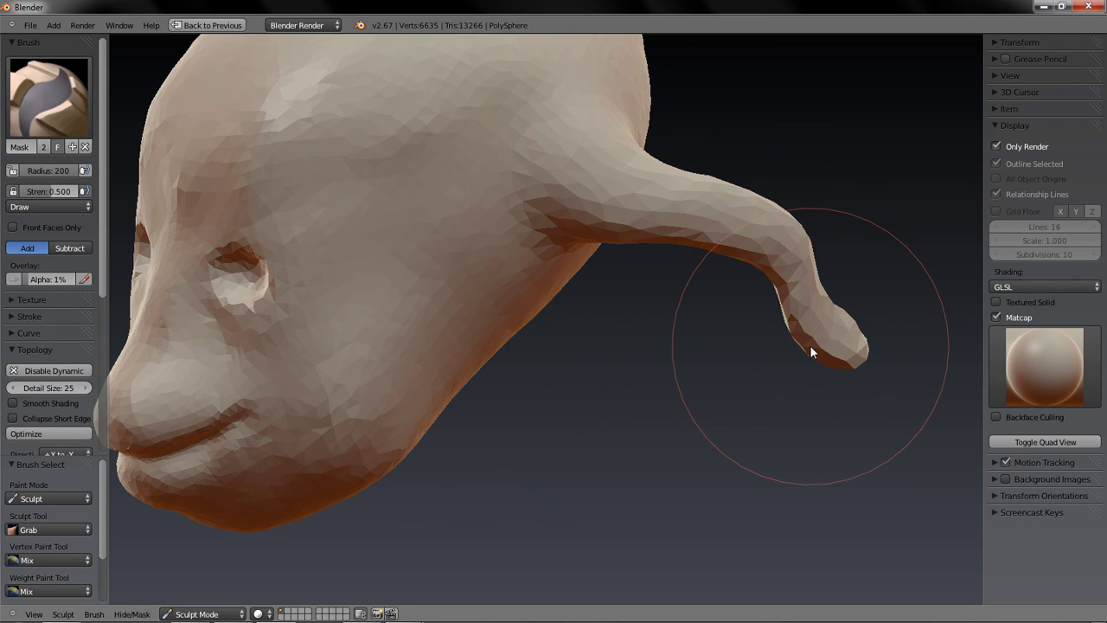
left_click(1029, 147)
left_click(1029, 145)
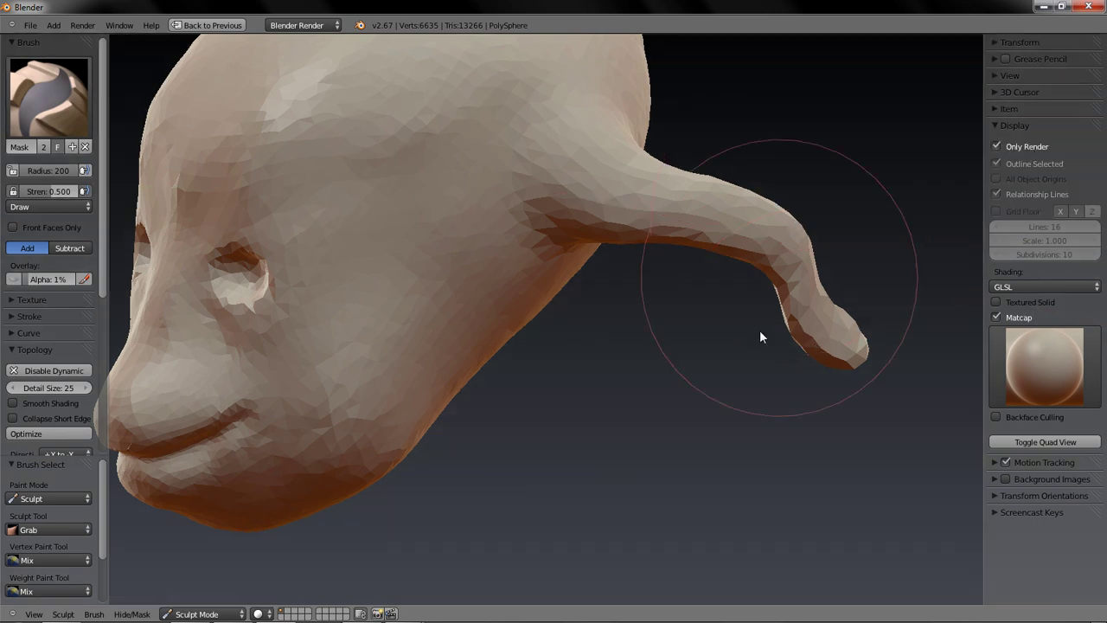
left_click(1037, 146)
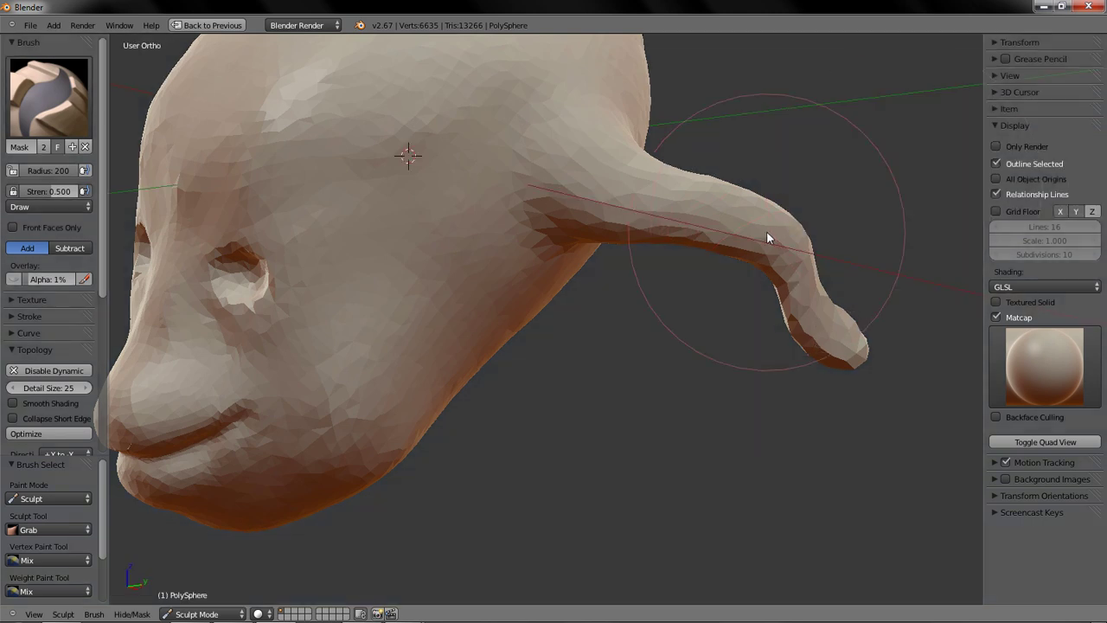
left_click(1018, 318)
- Paint a mask over the horn along its length with the Mask brush
mouse_move(912, 361)
middle_mouse_down()
mouse_move(827, 358)
mouse_move(862, 381)
mouse_move(845, 365)
mouse_move(624, 361)
mouse_move(615, 349)
middle_mouse_up()
mouse_move(340, 329)
middle_mouse_down()
mouse_move(687, 366)
mouse_move(679, 293)
mouse_move(640, 306)
mouse_move(643, 279)
middle_mouse_up()
mouse_move(642, 279)
left_mouse_down()
mouse_move(590, 380)
mouse_move(582, 290)
mouse_move(559, 281)
mouse_move(555, 343)
mouse_move(547, 264)
mouse_move(554, 363)
mouse_move(526, 363)
left_mouse_up()
middle_click_drag(525, 363, 495, 328)
mouse_move(495, 328)
left_mouse_down()
mouse_move(540, 341)
mouse_move(549, 357)
mouse_move(606, 279)
mouse_move(575, 299)
mouse_move(561, 398)
left_mouse_up()
- Set the Mask brush radius to 39 and extend the mask around the base and back of the horn
key("f")
left_click(441, 346)
mouse_move(534, 440)
middle_mouse_down()
mouse_move(639, 556)
mouse_move(581, 297)
middle_mouse_up()
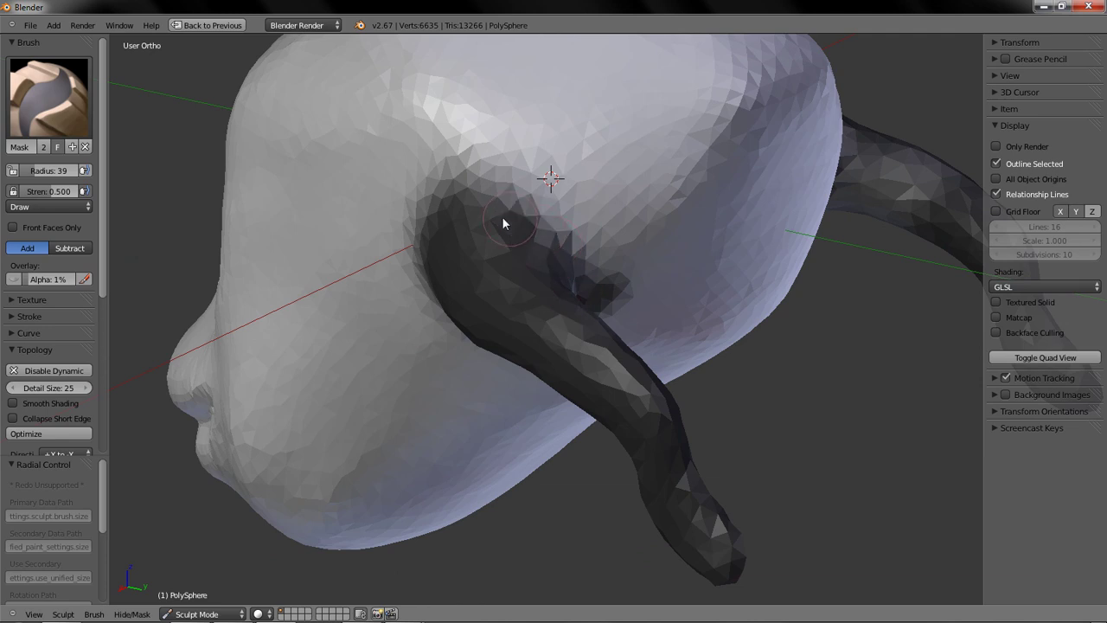
middle_click_drag(467, 231, 515, 230)
middle_click_drag(799, 236, 735, 232)
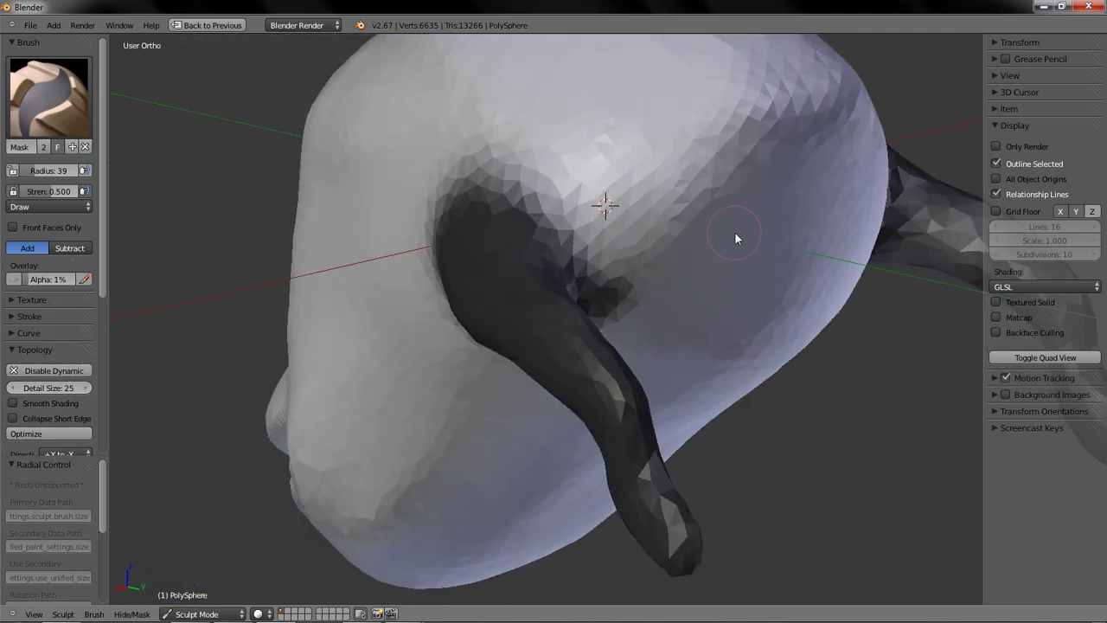
middle_click_drag(938, 244, 877, 178)
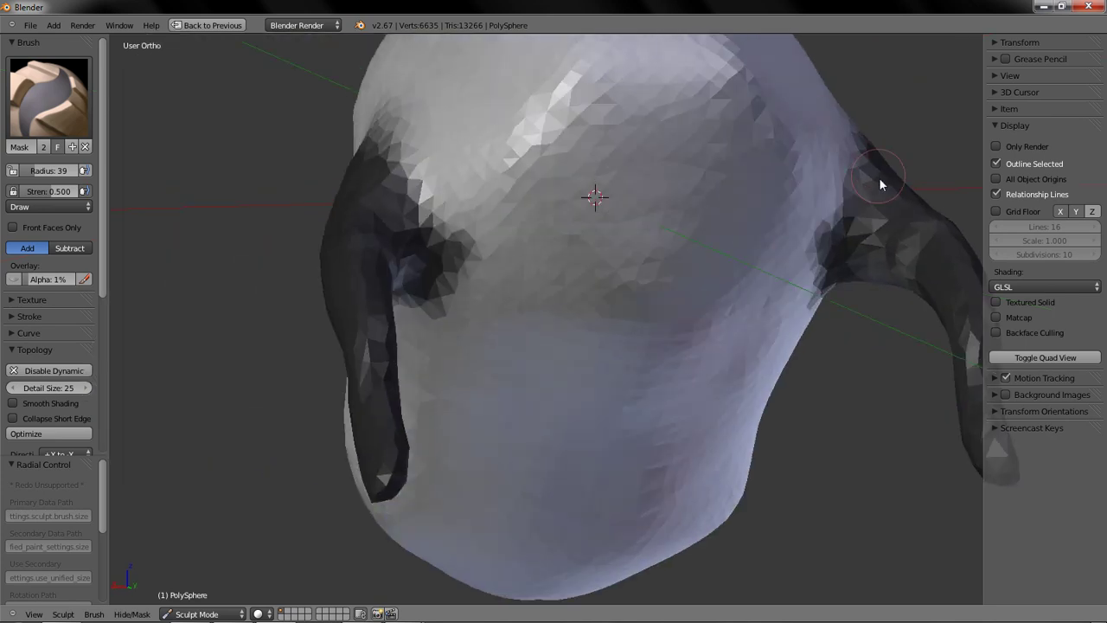
mouse_move(913, 271)
left_mouse_down()
mouse_move(874, 250)
mouse_move(905, 346)
mouse_move(938, 370)
mouse_move(919, 370)
left_mouse_up()
- Darken the mask on the front of the horn's base where it meets the head
scroll(312, 291, "up", 3)
middle_click_drag(311, 291, 532, 272)
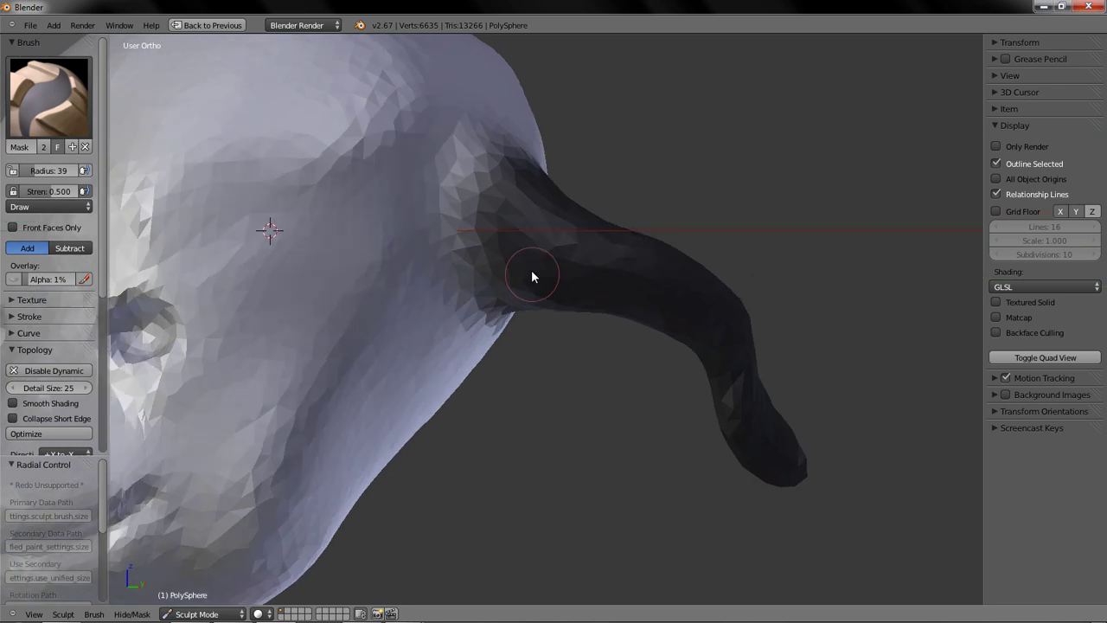
left_click_drag(506, 165, 492, 248)
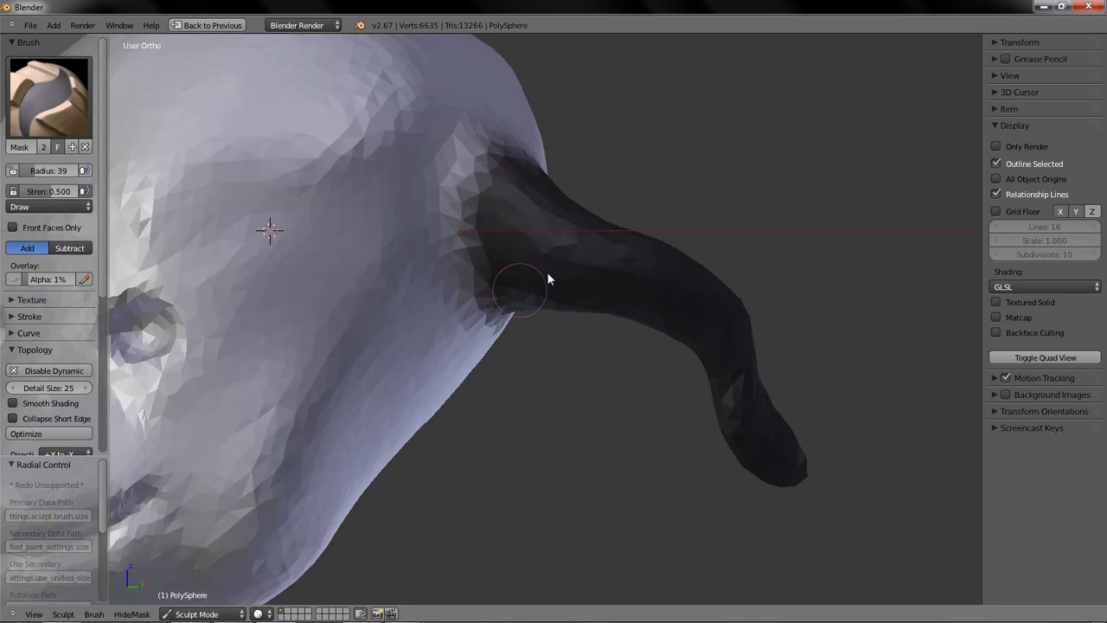
- Turn Only Render back on for the masked head
scroll(553, 285, "down", 4)
middle_click_drag(571, 333, 672, 336)
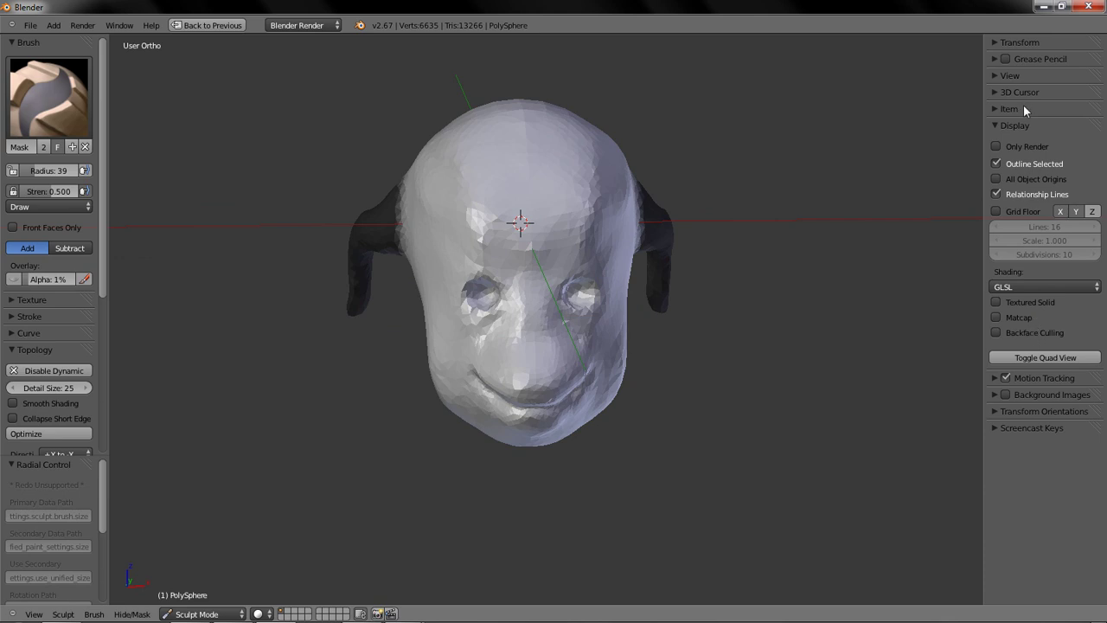
left_click(1026, 147)
- Stroke over the side of the head beside the masked horn with the Clay Strips brush at radius 200
mouse_move(726, 186)
middle_mouse_down()
mouse_move(696, 196)
mouse_move(112, 113)
middle_mouse_up()
left_click(30, 92)
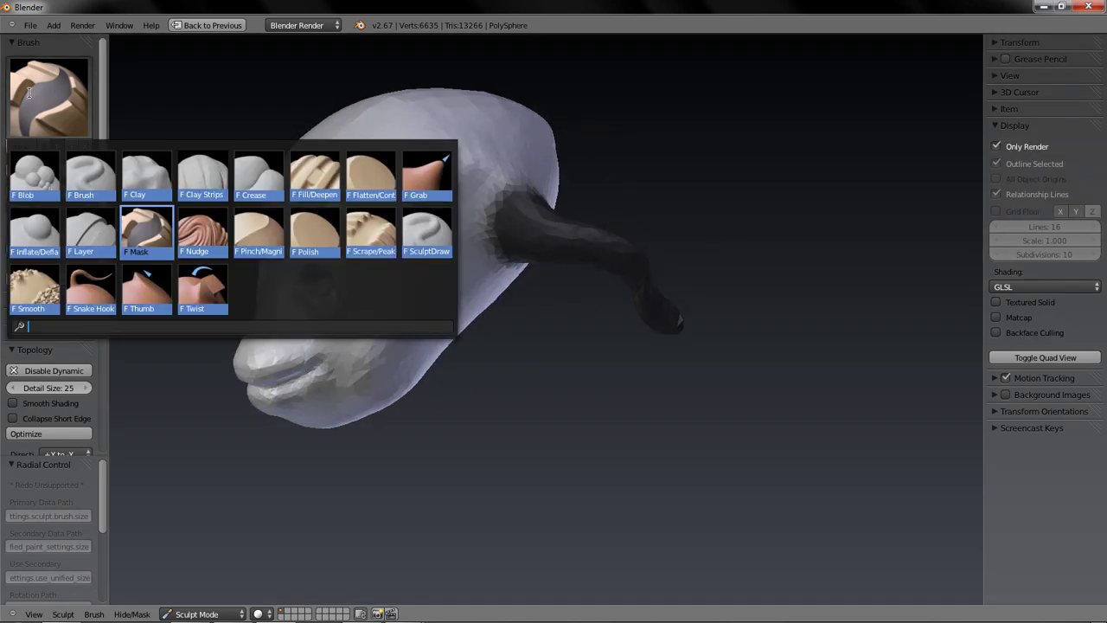
left_click(203, 175)
scroll(510, 285, "up", 3)
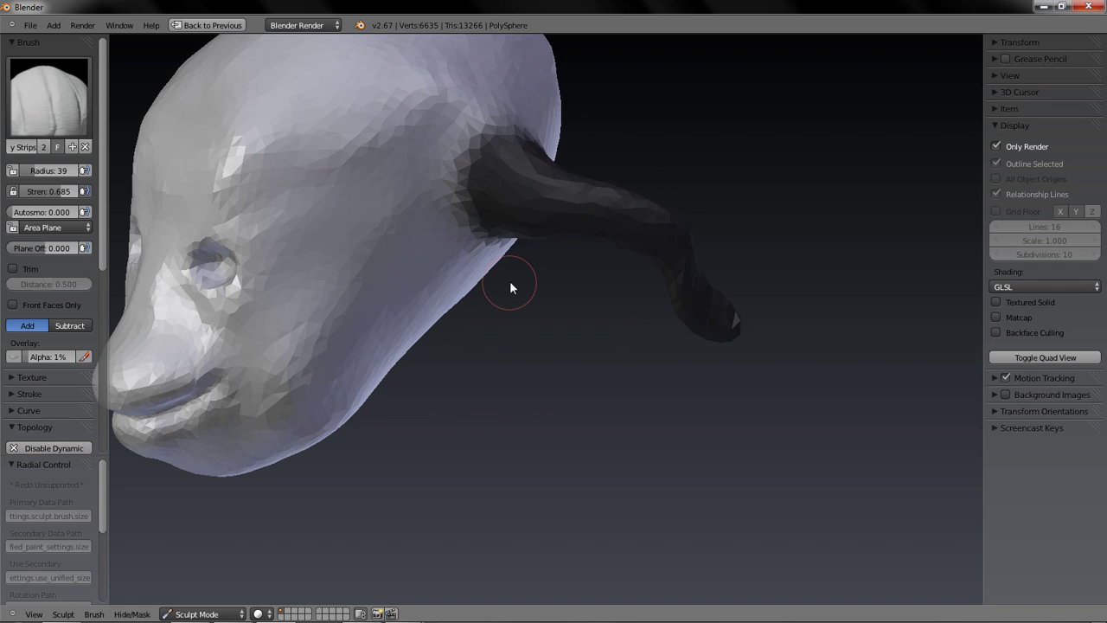
key("f")
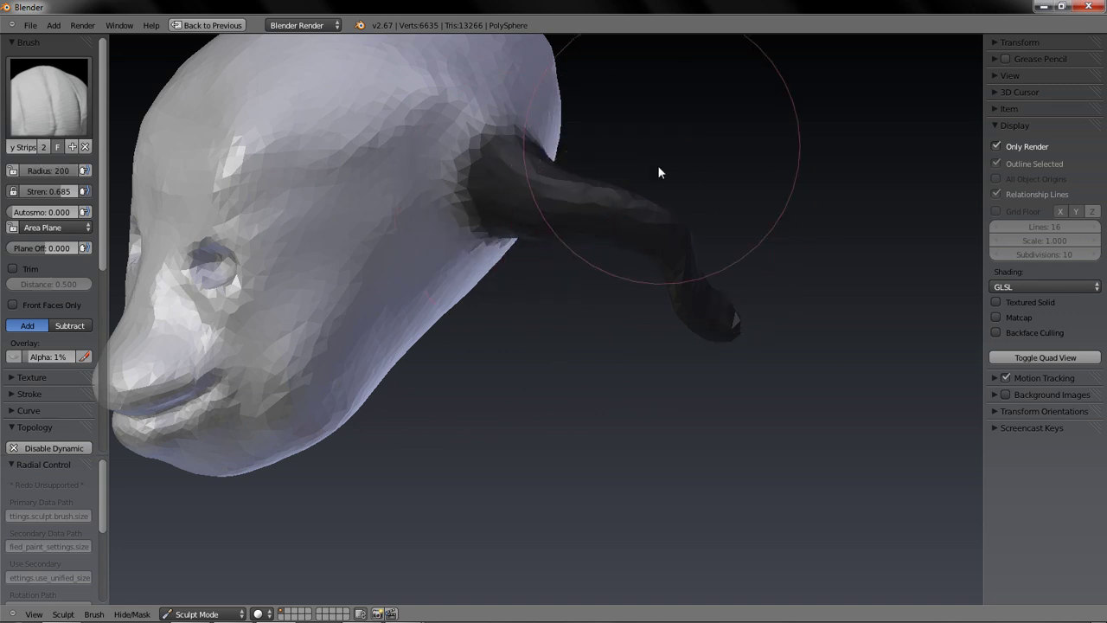
left_click(691, 245)
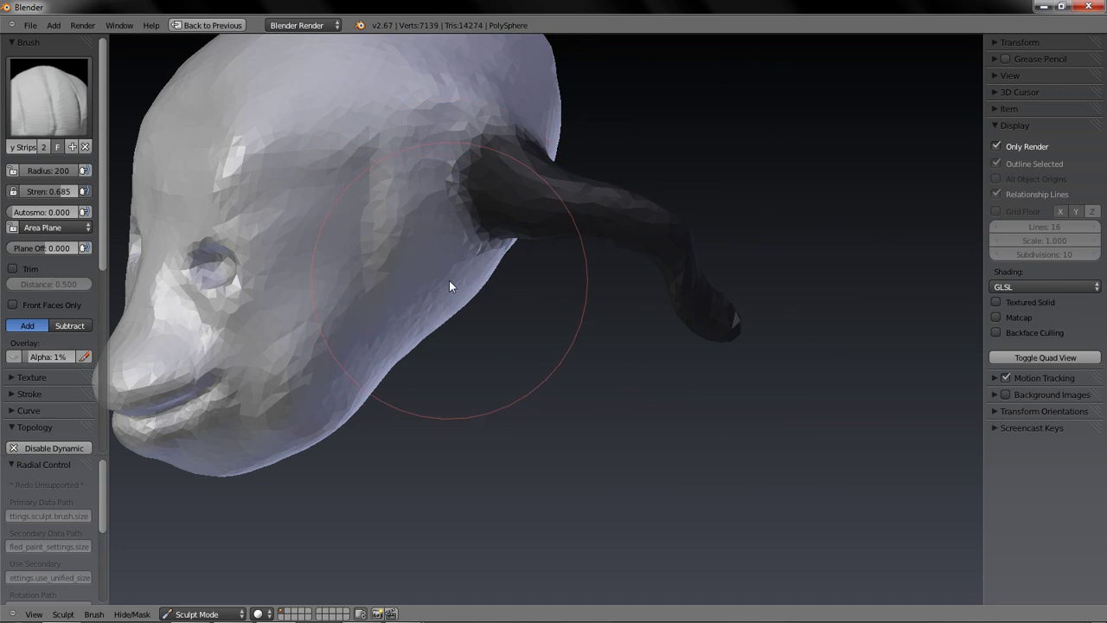
left_click_drag(450, 284, 486, 264)
middle_click_drag(486, 264, 524, 262)
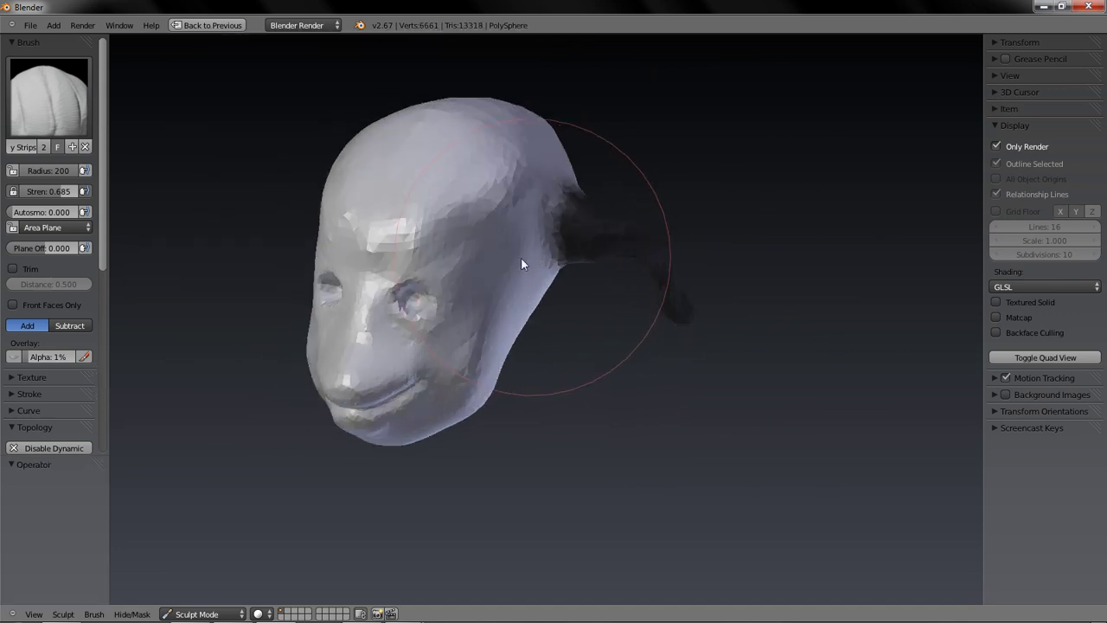
- Move the side of the head below the masked horn with the Grab brush at radius 200
left_click(43, 80)
left_click(445, 190)
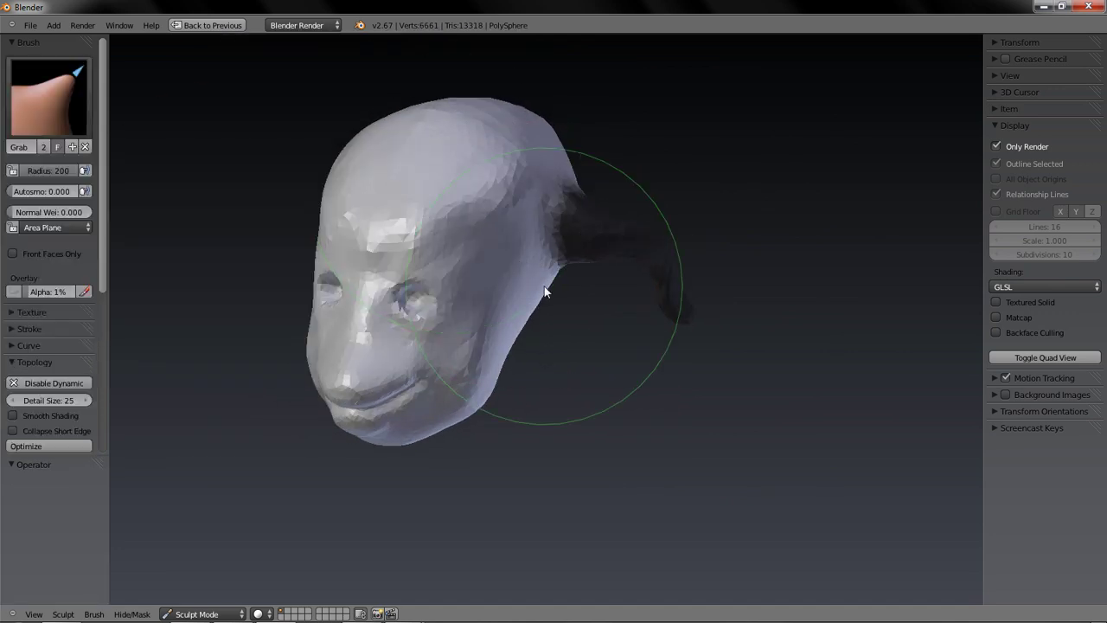
key("f")
left_click(564, 306)
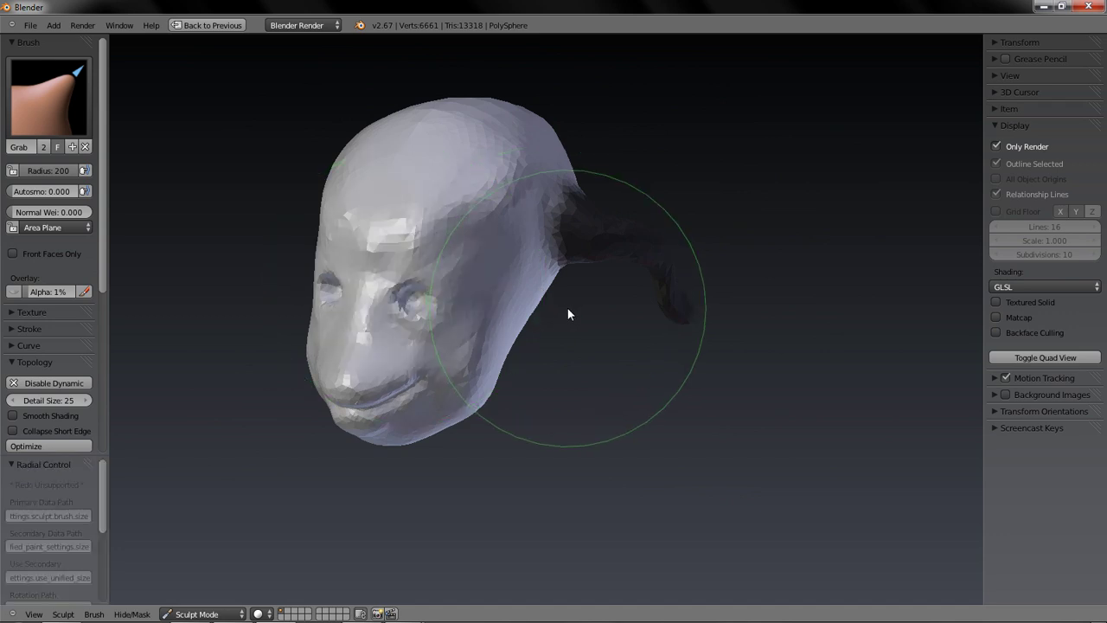
mouse_move(567, 307)
left_mouse_down()
mouse_move(521, 383)
mouse_move(565, 360)
mouse_move(566, 385)
left_mouse_up()
mouse_move(566, 385)
middle_mouse_down()
mouse_move(605, 369)
mouse_move(584, 397)
mouse_move(564, 286)
middle_mouse_up()
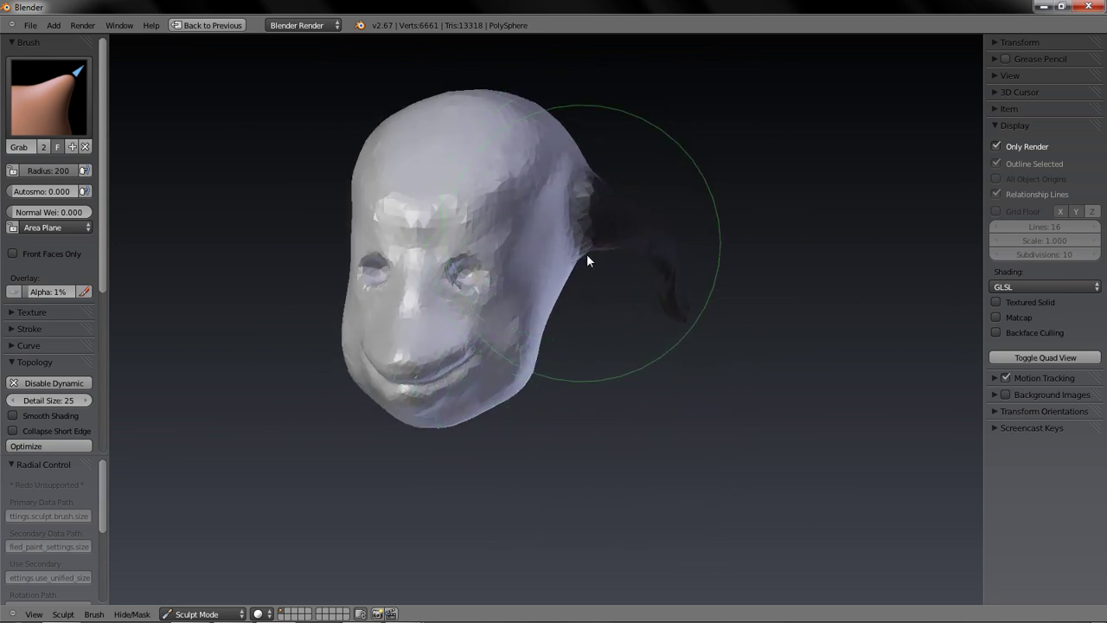
- Set the Grab brush radius to 105 and reshape the cheek and jaw area
key("f")
left_click(543, 260)
mouse_move(591, 310)
middle_mouse_down()
mouse_move(519, 404)
mouse_move(515, 394)
middle_mouse_up()
mouse_move(473, 318)
left_mouse_down()
mouse_move(455, 346)
mouse_move(469, 338)
left_mouse_up()
mouse_move(522, 404)
middle_mouse_down()
mouse_move(572, 358)
mouse_move(558, 248)
middle_mouse_up()
mouse_move(558, 292)
middle_mouse_down()
mouse_move(551, 346)
mouse_move(496, 358)
mouse_move(389, 272)
middle_mouse_up()
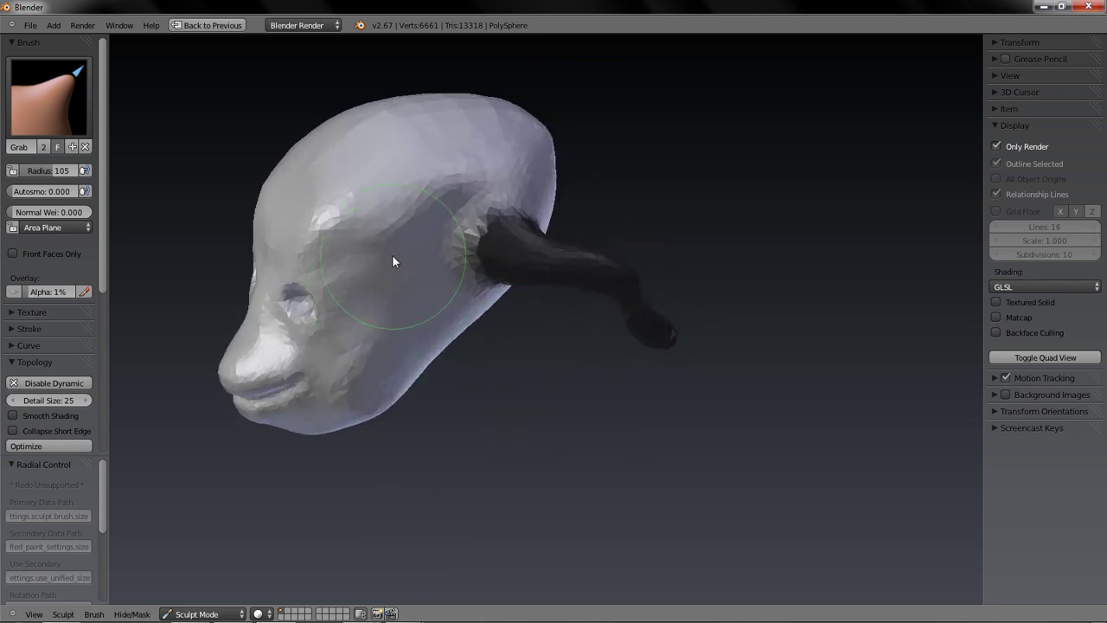
- Examine the reshaped face, jaw and chin from the front and the side
mouse_move(464, 328)
middle_mouse_down()
mouse_move(563, 376)
mouse_move(637, 351)
mouse_move(698, 361)
mouse_move(630, 264)
middle_mouse_up()
key("s")
key("g")
mouse_move(516, 373)
middle_mouse_down()
mouse_move(427, 394)
mouse_move(412, 420)
mouse_move(516, 383)
middle_mouse_up()
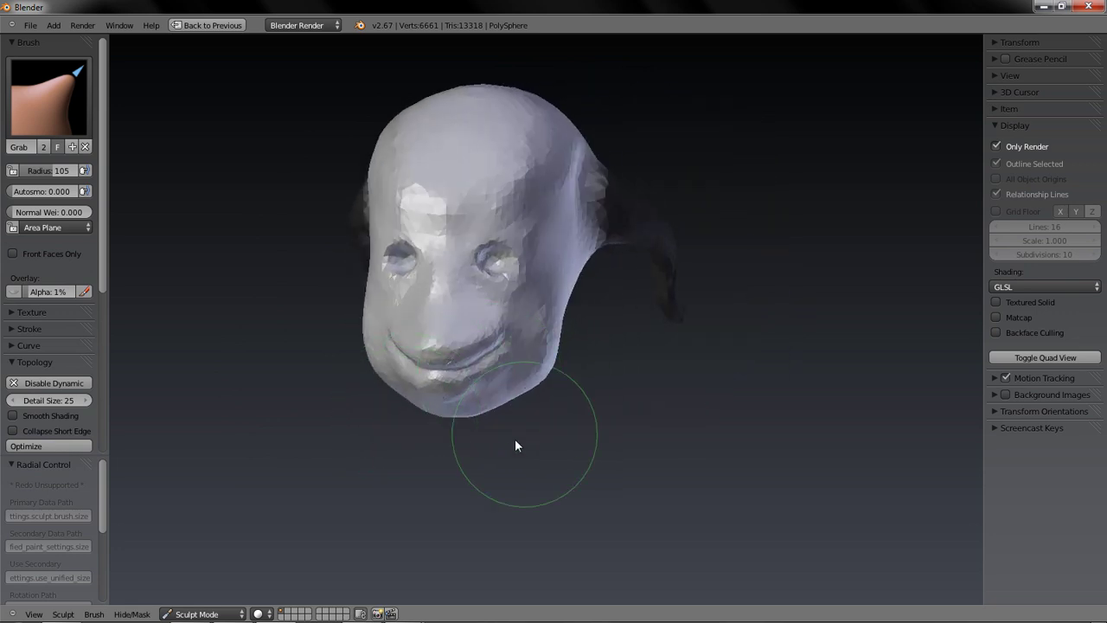
middle_click_drag(516, 445, 490, 387)
mouse_move(556, 378)
middle_mouse_down()
mouse_move(526, 383)
mouse_move(583, 369)
mouse_move(501, 333)
mouse_move(304, 420)
mouse_move(322, 384)
mouse_move(511, 373)
mouse_move(541, 403)
mouse_move(558, 262)
middle_mouse_up()
mouse_move(546, 432)
middle_mouse_down()
mouse_move(569, 446)
mouse_move(524, 440)
mouse_move(389, 363)
middle_mouse_up()
- Sculpt the nostrils near the tip of the snout with the Clay Strips brush at radius 49
left_click(69, 113)
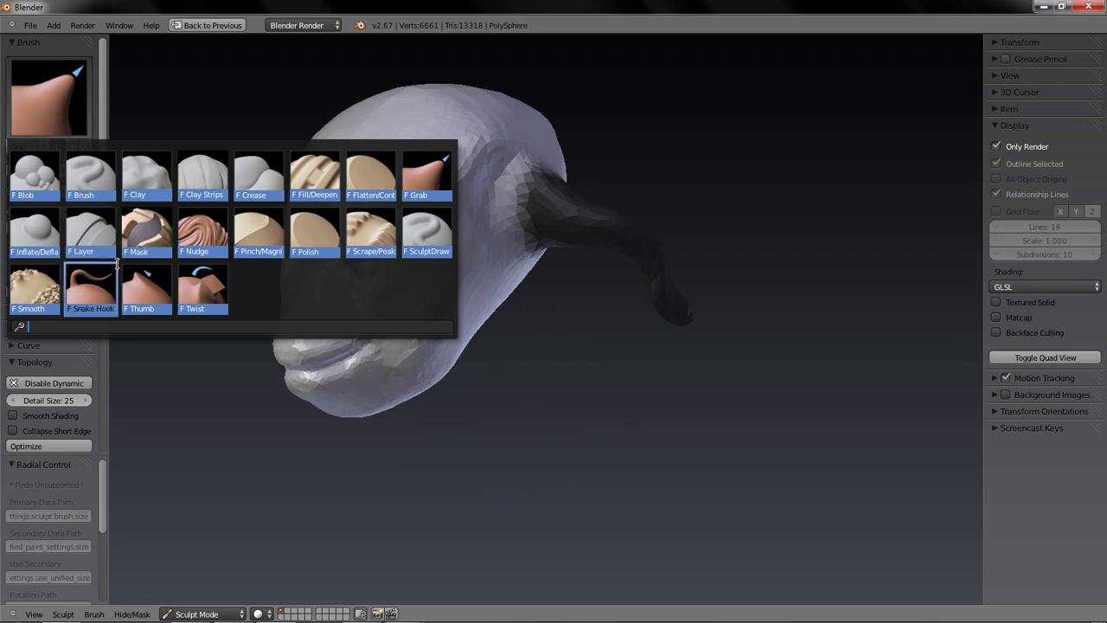
left_click(210, 189)
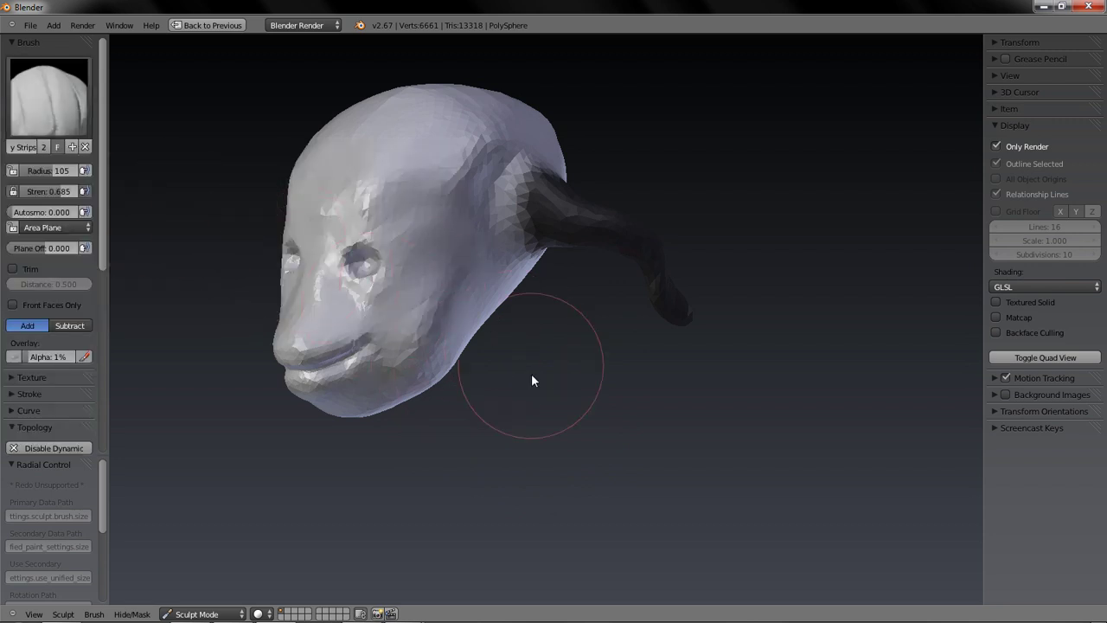
mouse_move(538, 386)
middle_mouse_down()
mouse_move(553, 385)
mouse_move(494, 380)
mouse_move(555, 387)
middle_mouse_up()
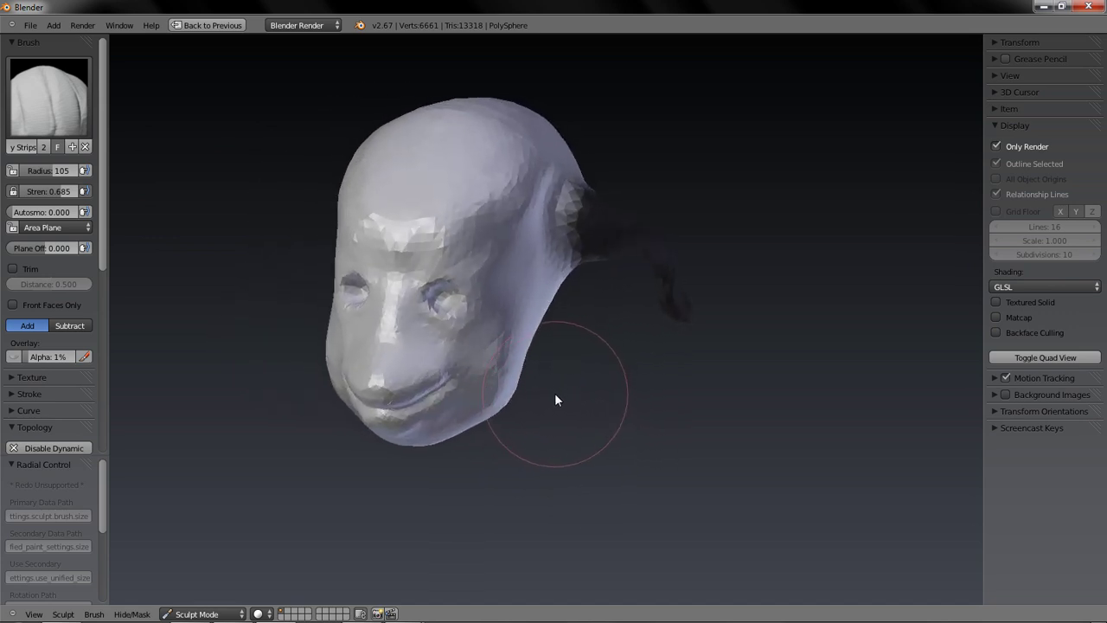
key("f")
left_click(362, 252)
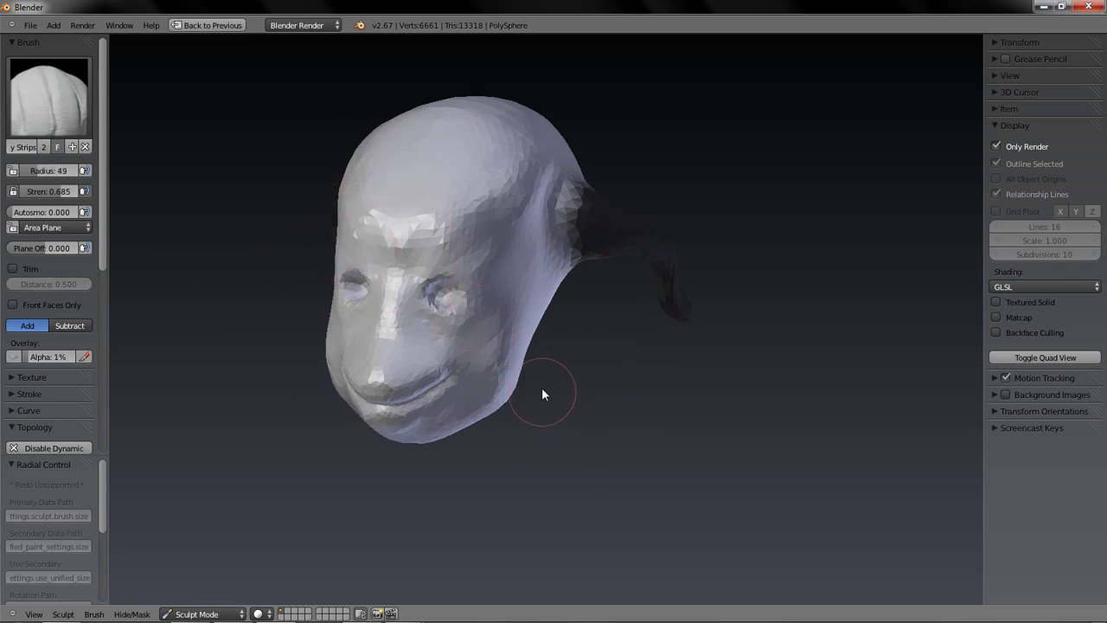
middle_click_drag(541, 387, 506, 382)
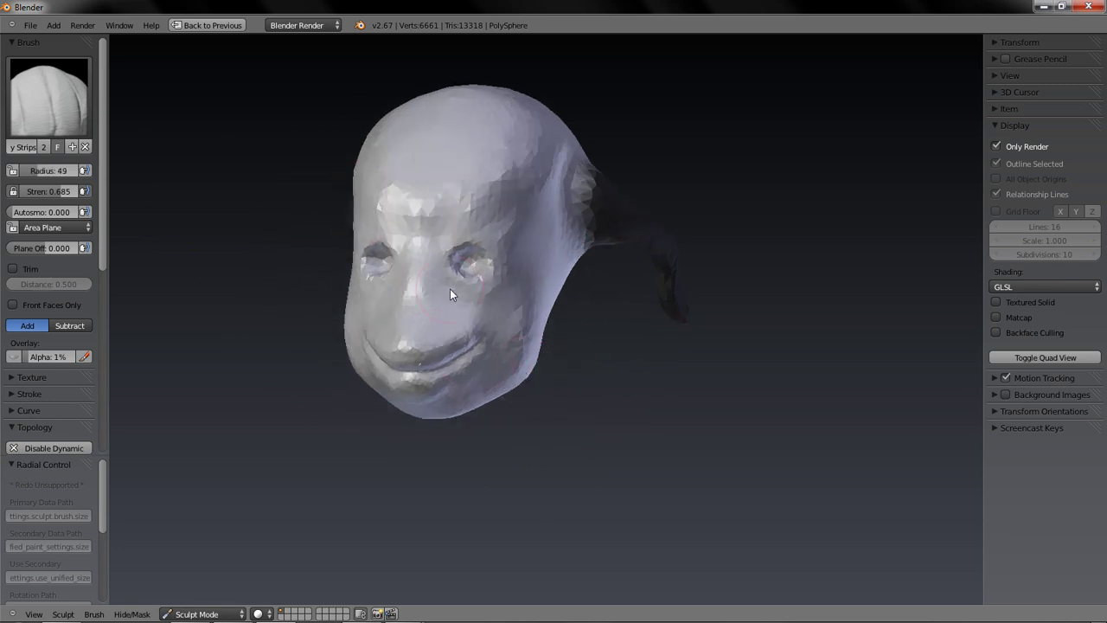
scroll(450, 294, "up", 6)
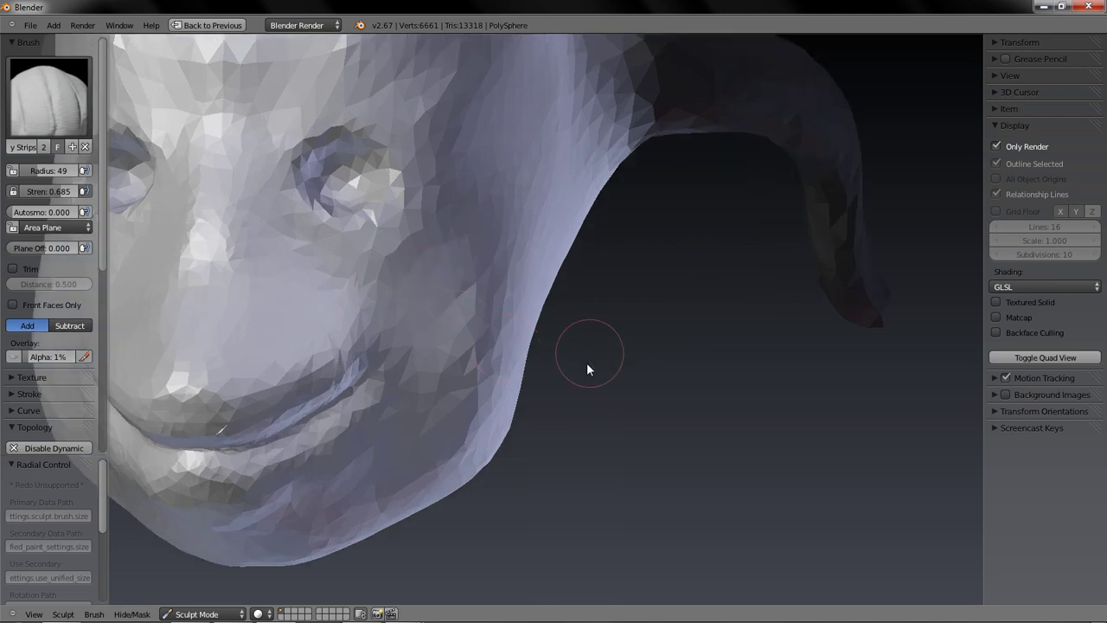
mouse_move(612, 388)
middle_mouse_down()
mouse_move(736, 366)
mouse_move(616, 346)
middle_mouse_up()
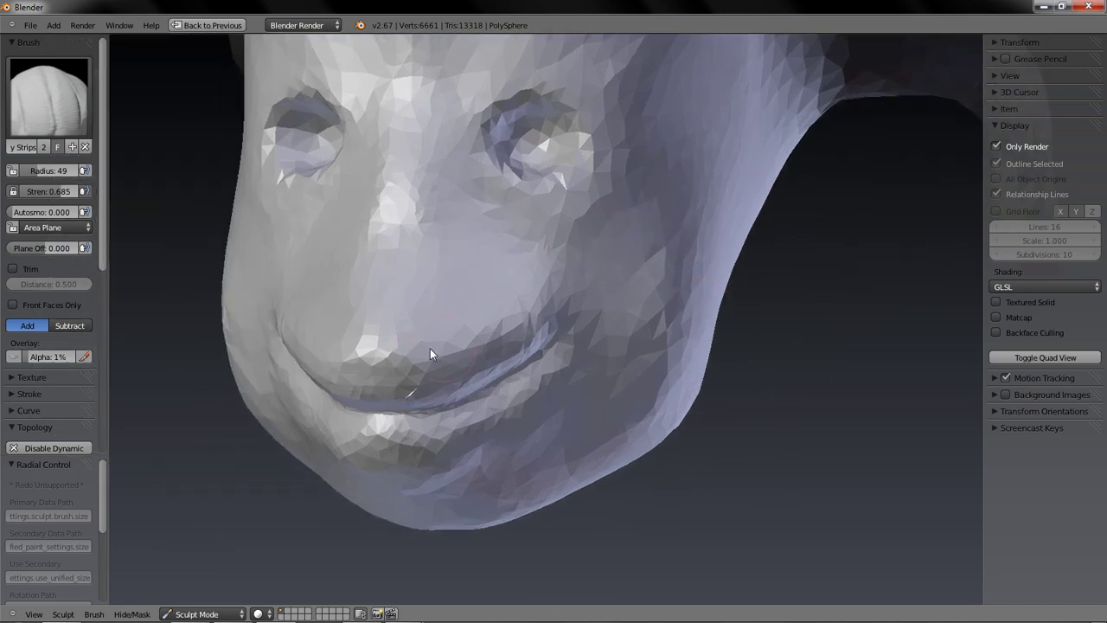
left_click_drag(423, 349, 435, 345)
mouse_move(829, 368)
middle_mouse_down()
mouse_move(578, 390)
mouse_move(835, 391)
middle_mouse_up()
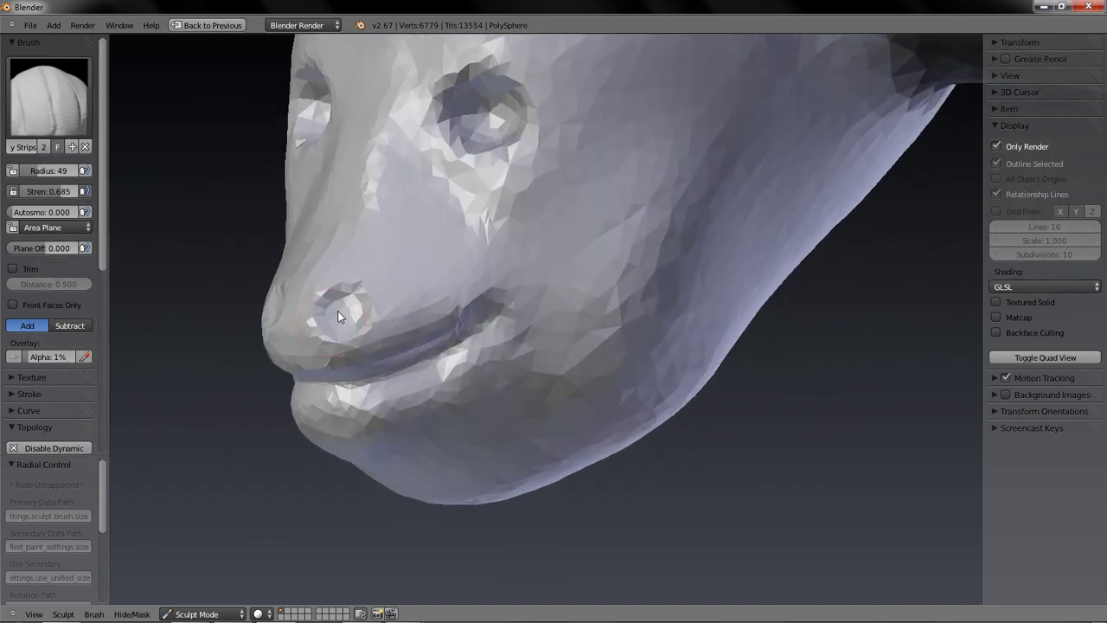
- Define the nostril further with Clay Strips, setting the brush strength to 0.875 and the radius to 46
key("f")
left_click(308, 288)
mouse_move(369, 300)
left_mouse_down()
mouse_move(355, 291)
mouse_move(368, 334)
mouse_move(336, 350)
mouse_move(352, 325)
mouse_move(341, 311)
left_mouse_up()
key("shift+f")
left_click(327, 298)
key("f")
left_click(346, 294)
- Build up the rims around the eye sockets and the nose bridge with Clay Strips, and smooth those areas
mouse_move(744, 392)
middle_mouse_down()
mouse_move(698, 425)
mouse_move(773, 415)
mouse_move(761, 429)
mouse_move(507, 295)
middle_mouse_up()
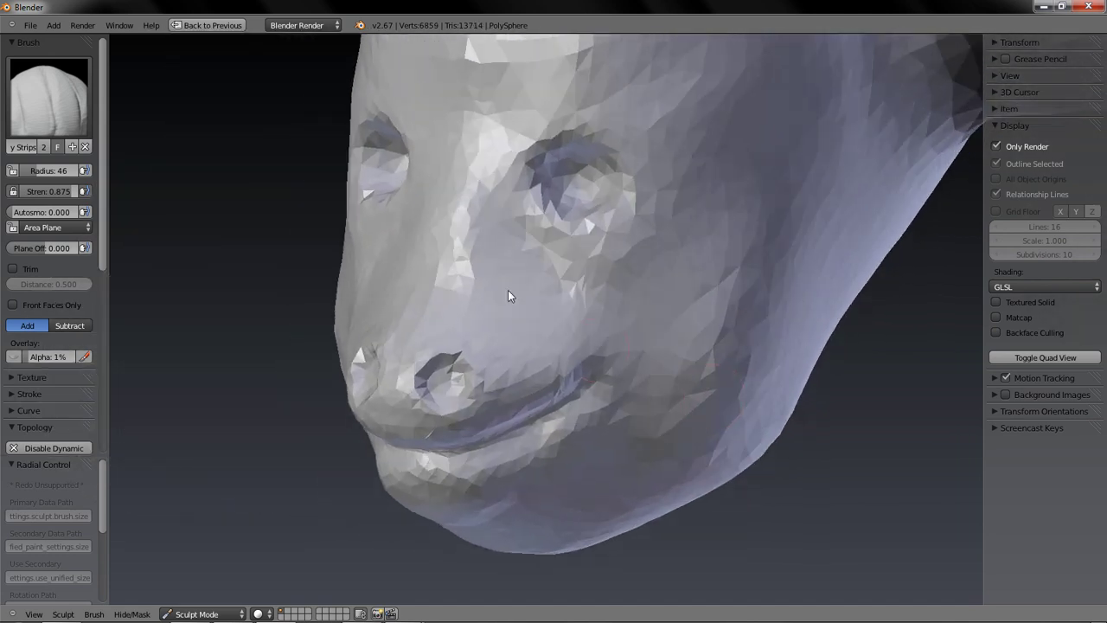
mouse_move(485, 160)
left_mouse_down()
mouse_move(511, 171)
mouse_move(562, 131)
mouse_move(617, 222)
mouse_move(645, 180)
mouse_move(526, 158)
mouse_move(543, 143)
mouse_move(596, 235)
mouse_move(515, 131)
mouse_move(460, 178)
left_mouse_up()
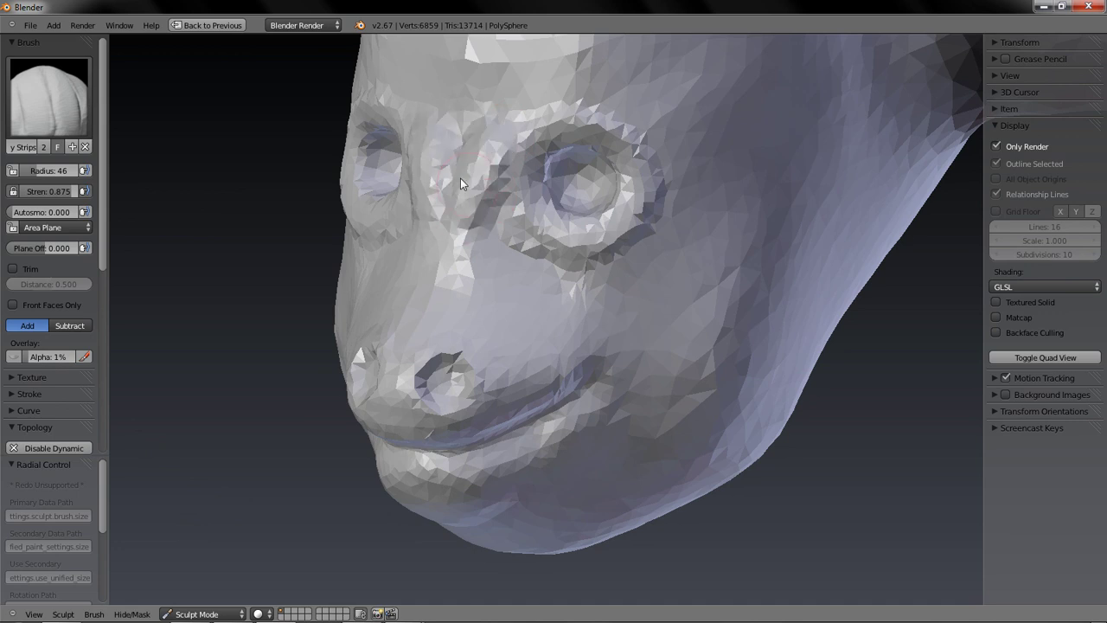
key("s")
mouse_move(458, 216)
left_mouse_down()
mouse_move(459, 157)
mouse_move(475, 168)
mouse_move(506, 155)
mouse_move(506, 208)
mouse_move(607, 239)
mouse_move(618, 130)
mouse_move(625, 141)
left_mouse_up()
key("c")
- Add a second PolySphere for the eye, move it -0.984 along Y and scale it to 0.4
key("space")
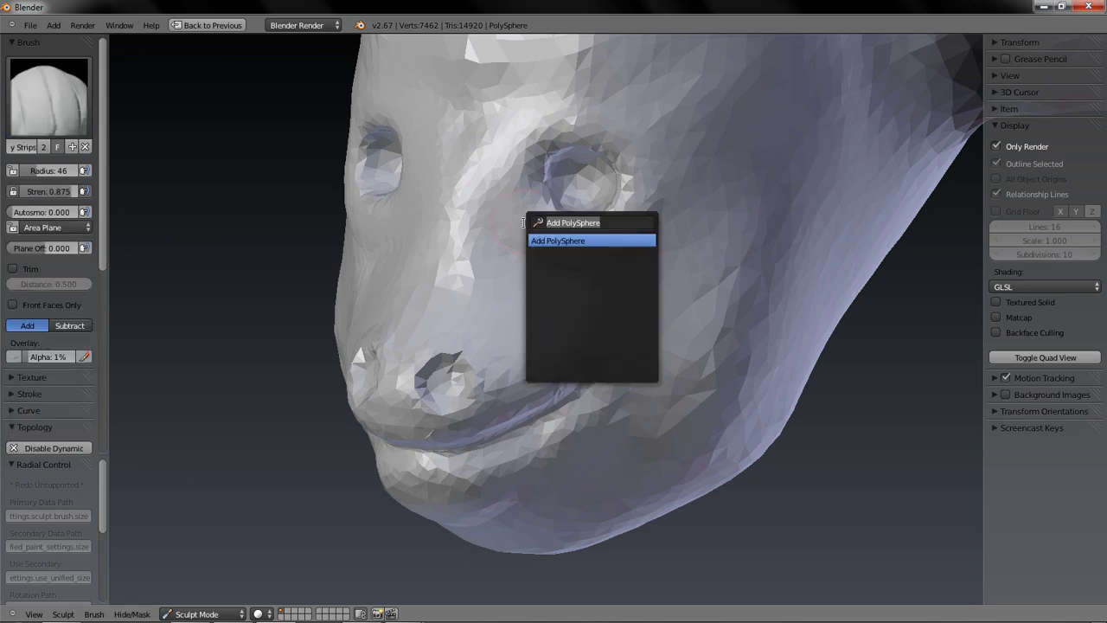
key("Return")
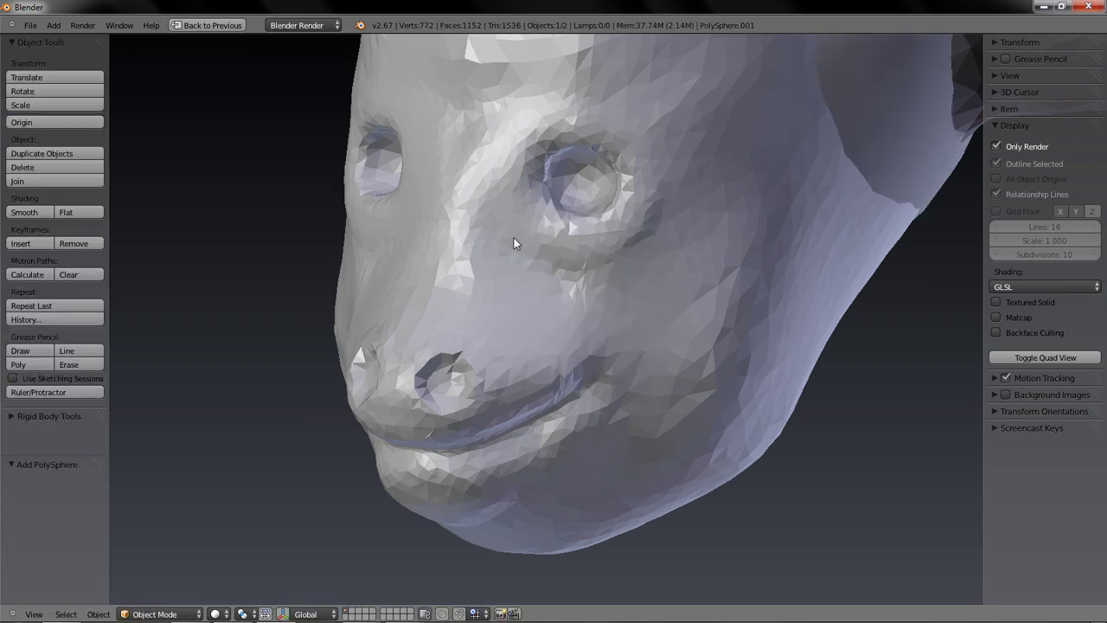
scroll(515, 241, "down", 6)
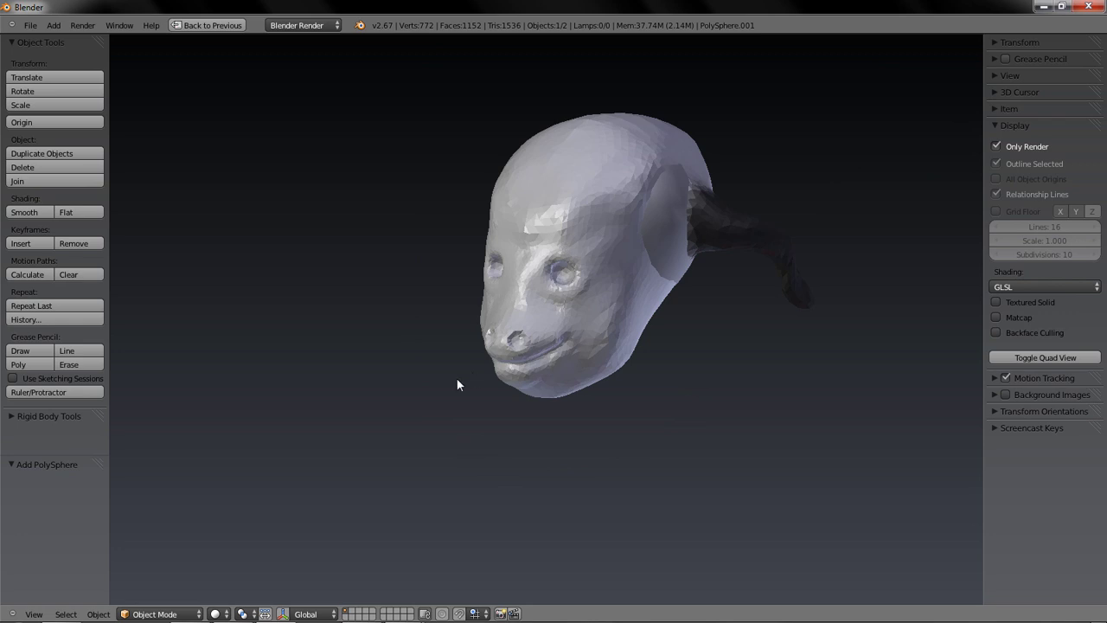
key("ctrl+space")
left_click_drag(638, 214, 588, 230)
key("s")
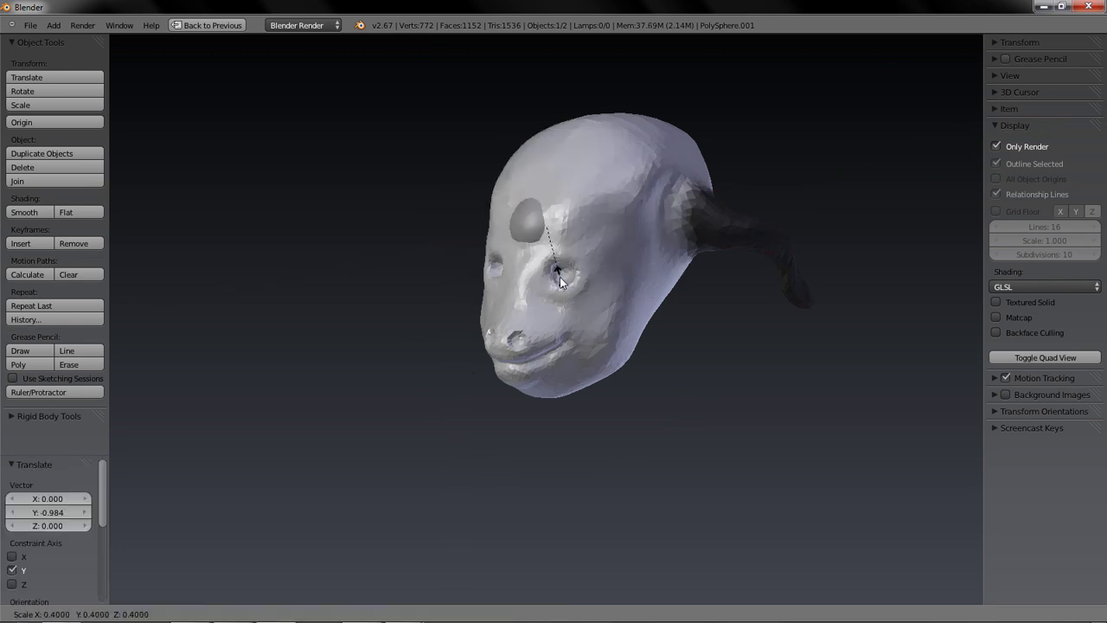
left_click(560, 277)
- Give the eye sphere a Mirror modifier with PolySphere as mirror object, and move it 0.546 along X and -0.305 along Z
key("ctrl+Up")
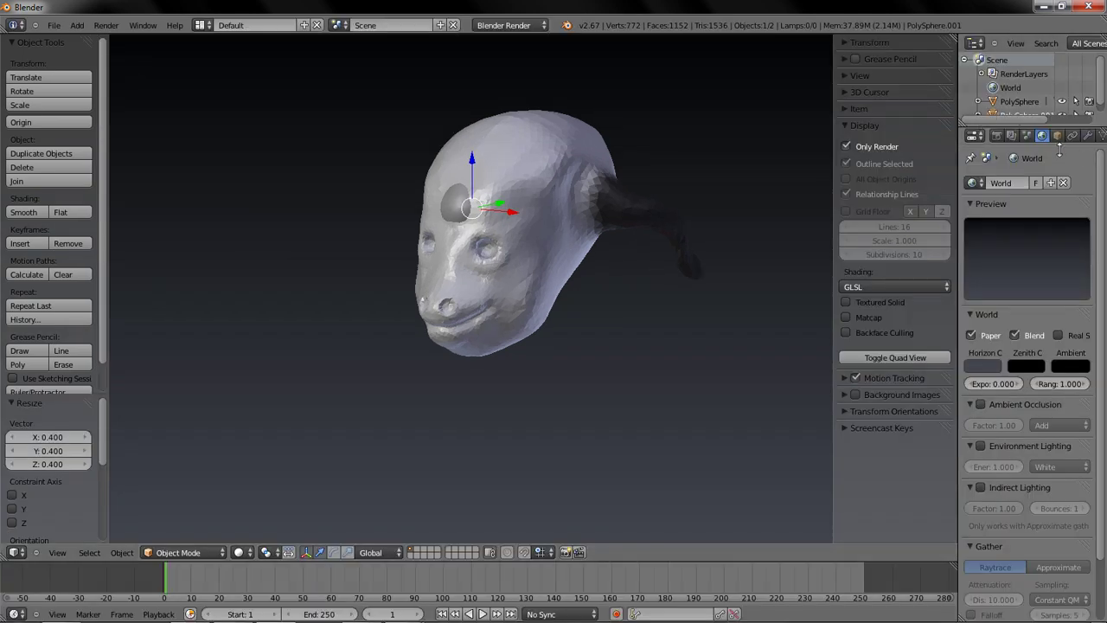
left_click(1087, 136)
left_click(1035, 182)
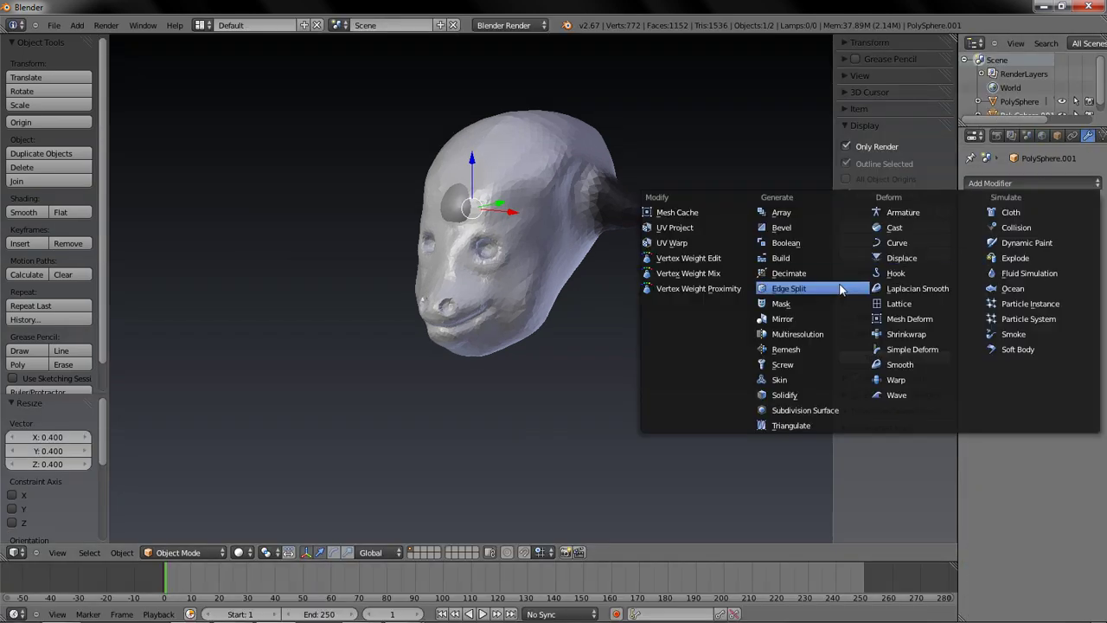
left_click(782, 318)
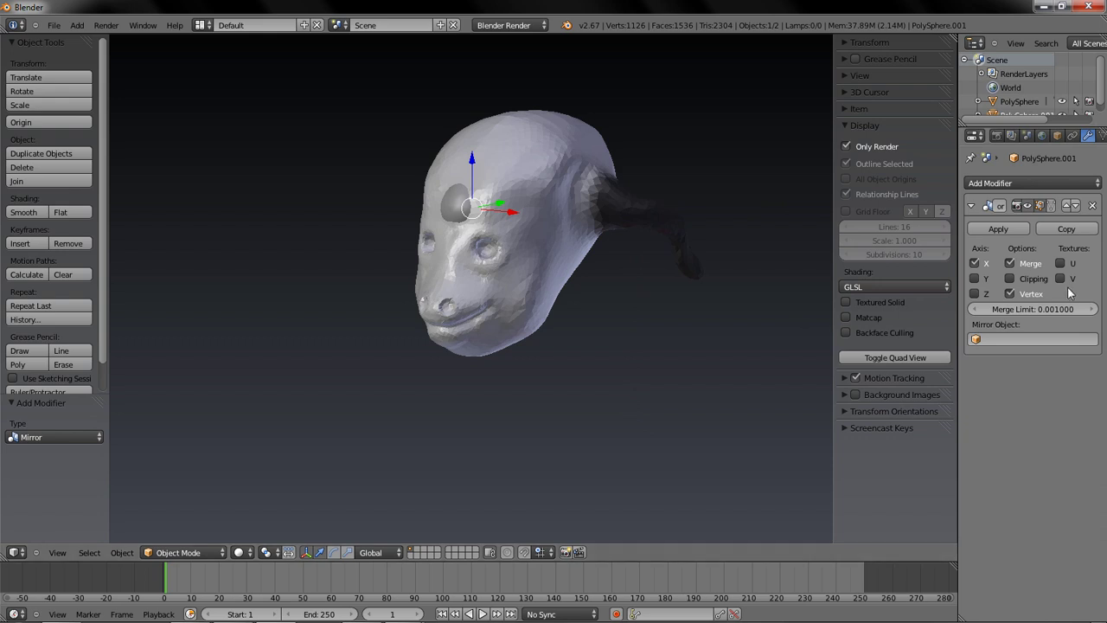
left_click(1005, 340)
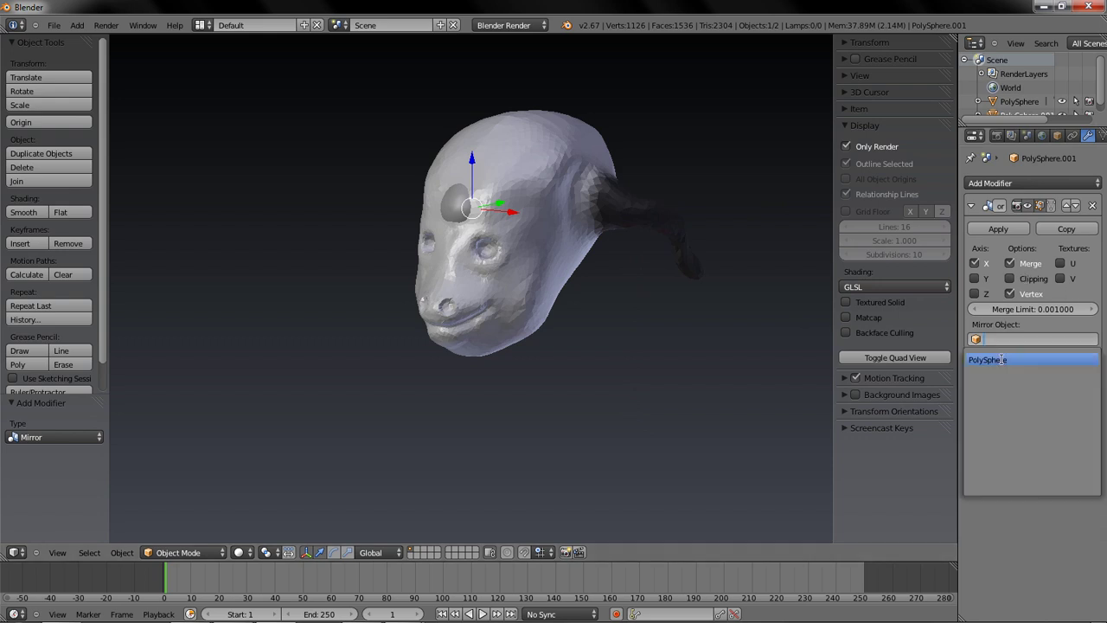
left_click(1020, 356)
left_click_drag(516, 214, 550, 216)
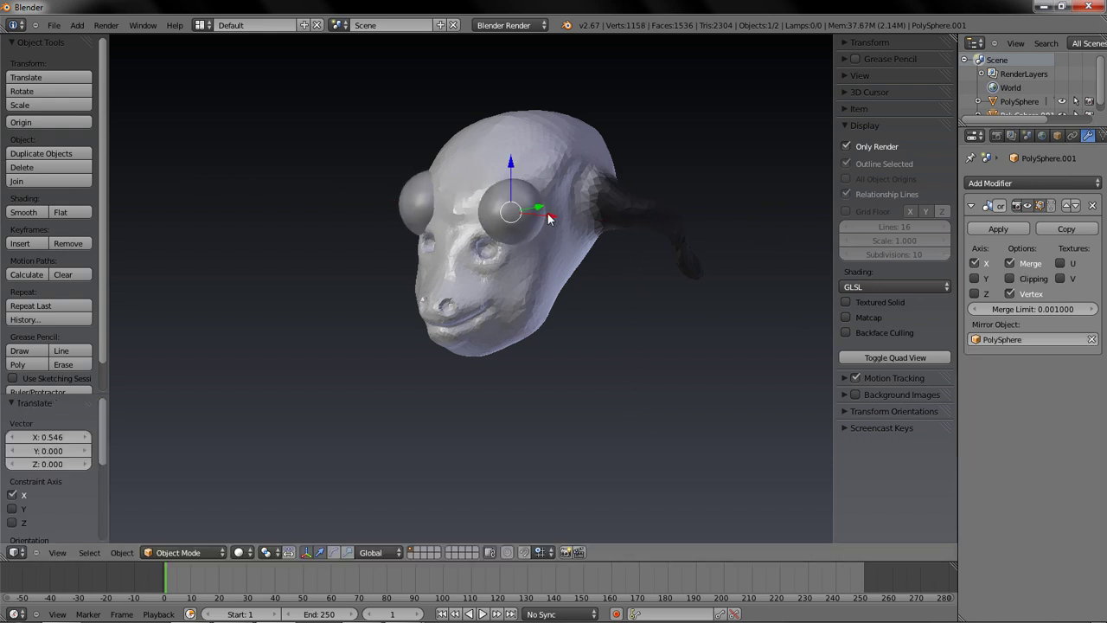
left_click_drag(517, 170, 531, 189)
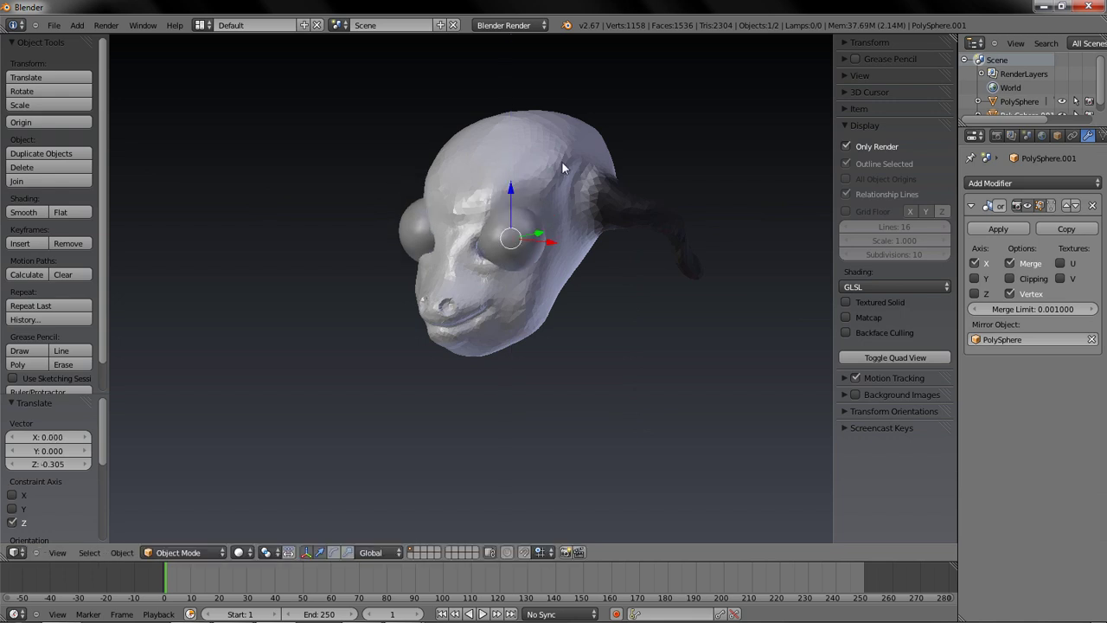
- Select the head and rename the object as Head_high_poly
right_click(558, 195)
key("ctrl+Tab")
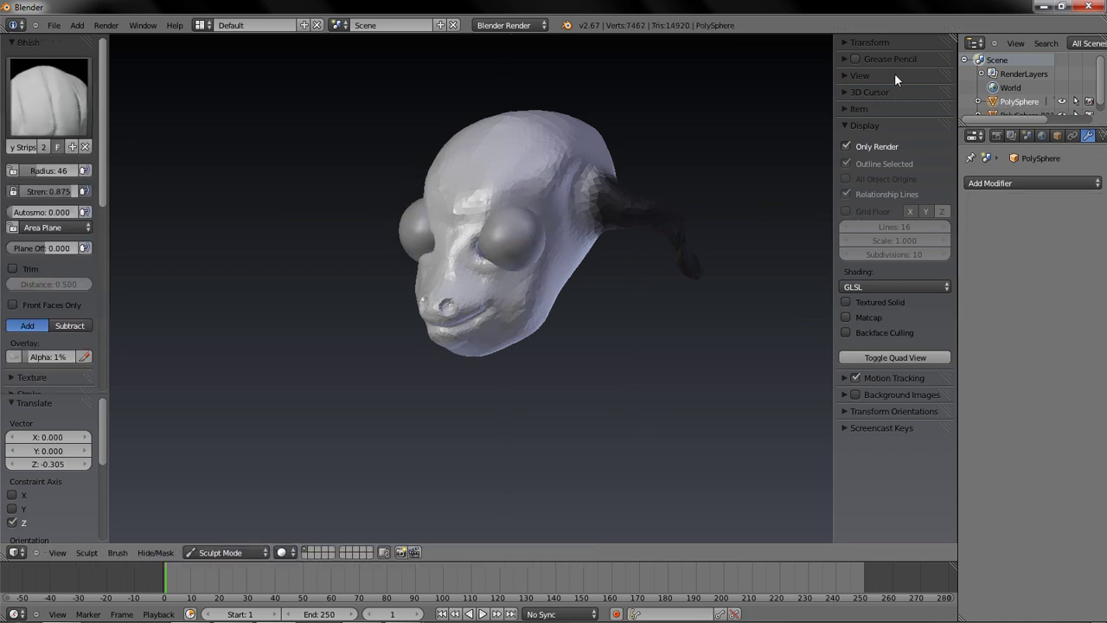
left_click(862, 108)
left_click(879, 132)
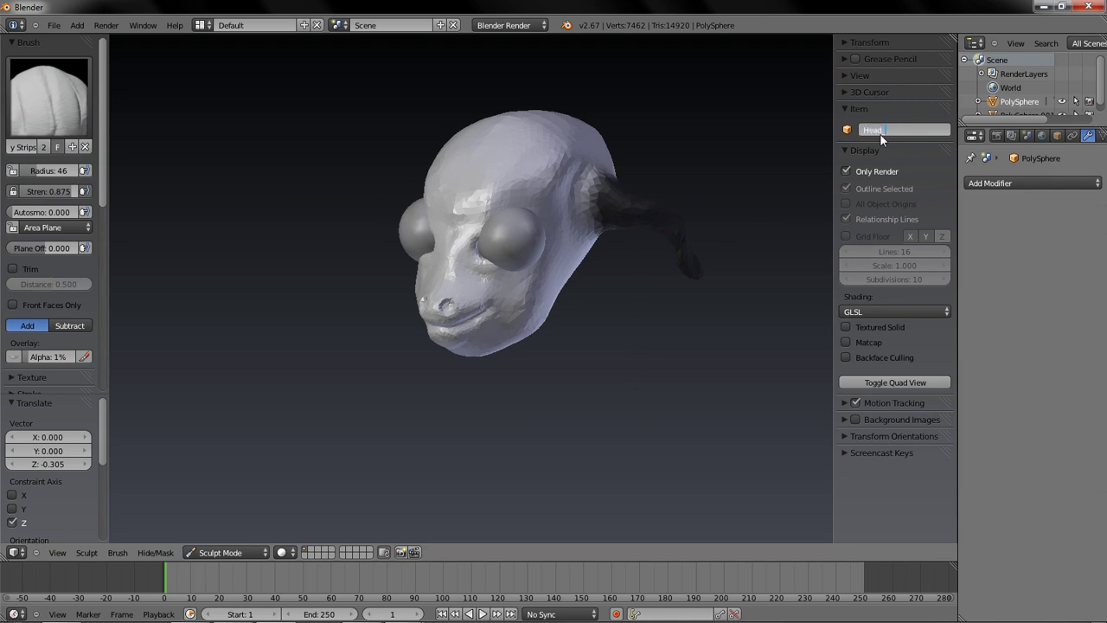
type("oly")
key("Return")
- Return to Object Mode and scale the eye sphere by 0.61
left_click(221, 552)
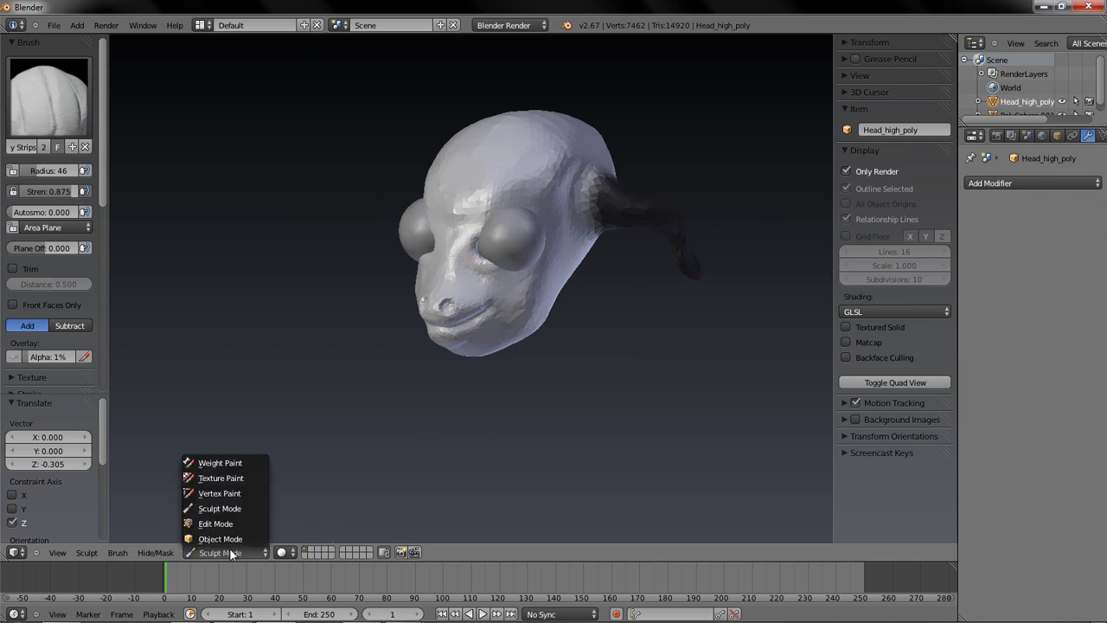
left_click(222, 536)
right_click(513, 253)
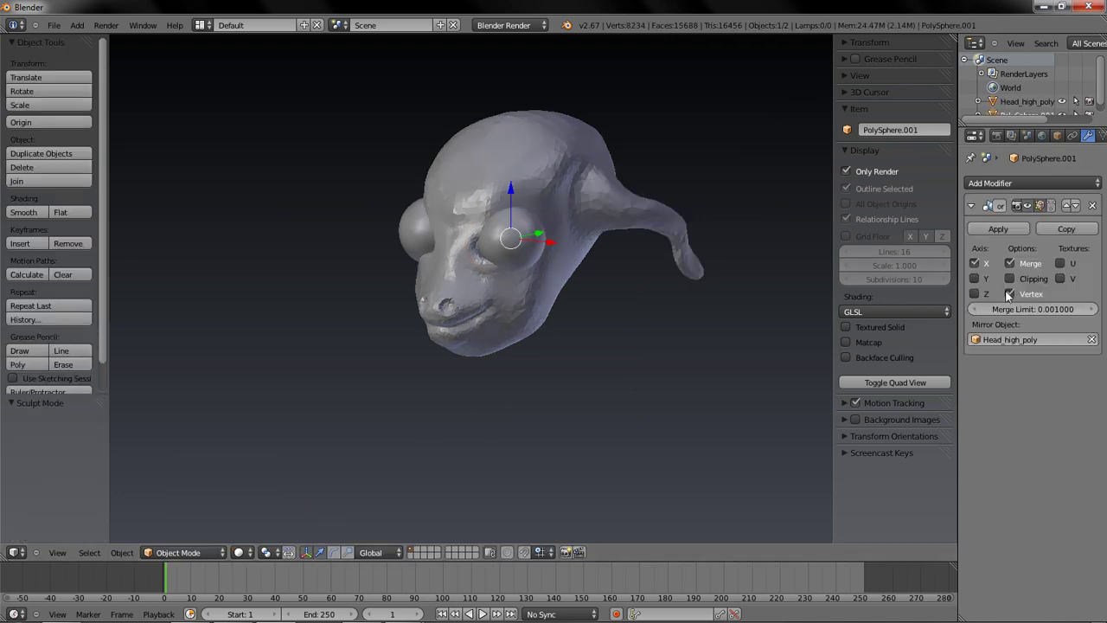
scroll(564, 234, "up", 3)
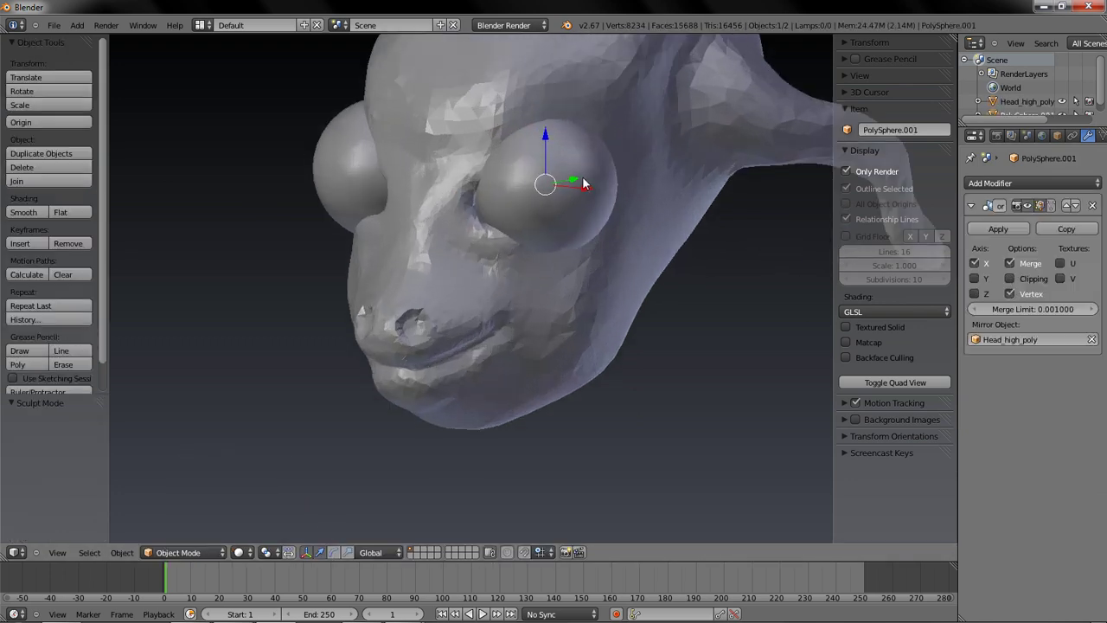
key("s")
left_click(571, 212)
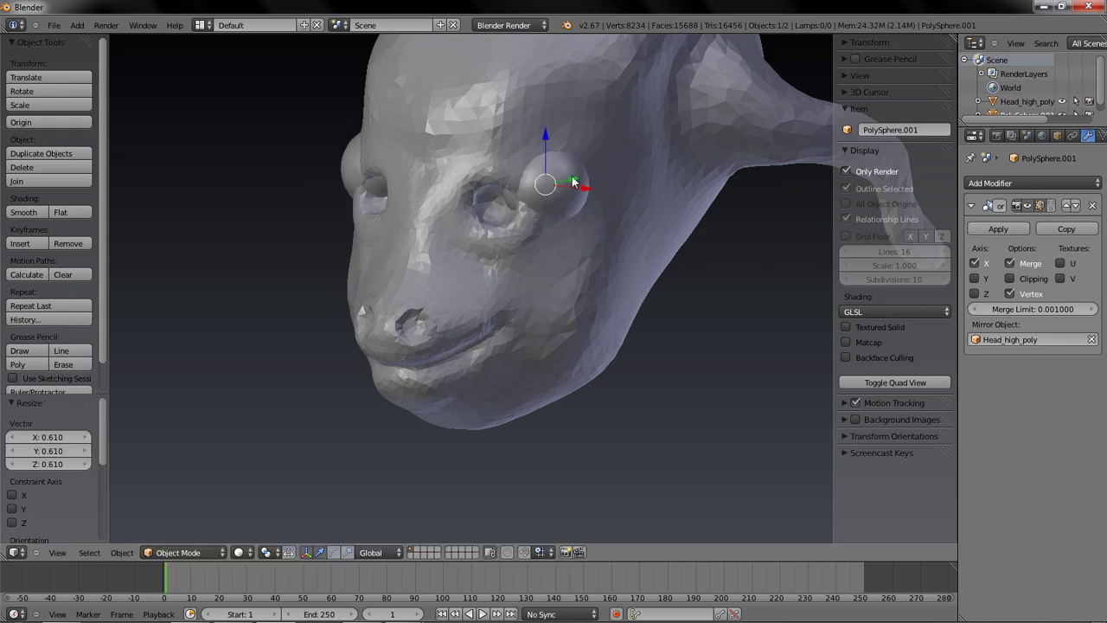
- Move the eye sphere along Y, X and Z into the eye socket, finishing with a 0.121 shift along Y
key("g")
key("y")
left_click(540, 187)
key("g")
key("x")
left_click(536, 183)
key("g")
key("z")
left_click(547, 199)
middle_click_drag(551, 202, 330, 289)
left_click_drag(340, 294, 362, 294)
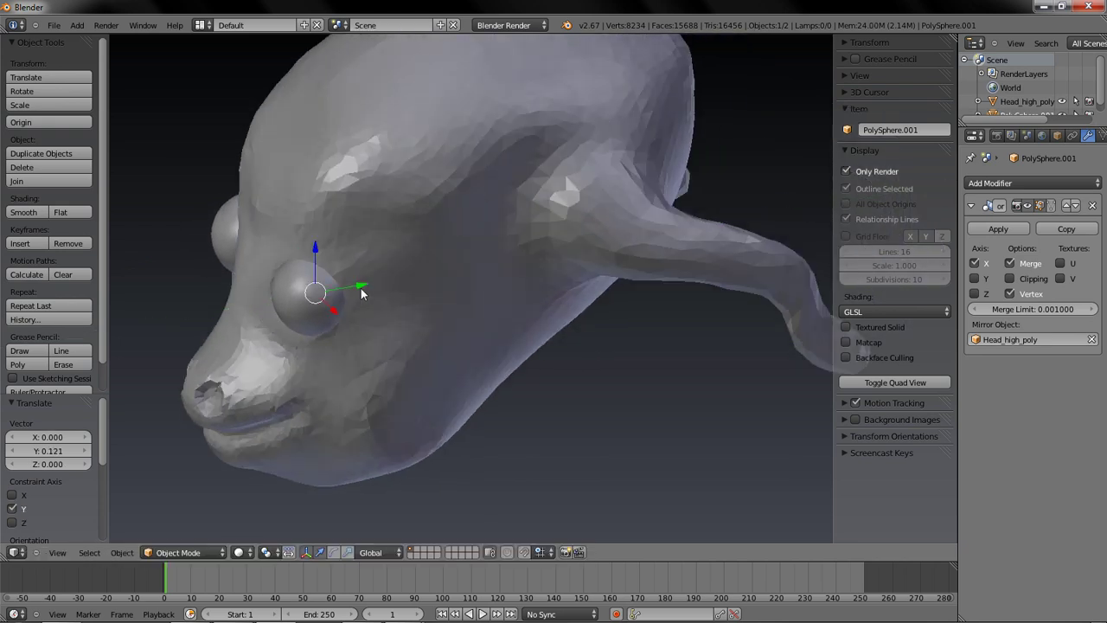
- Scale the eye sphere down to fit the socket and move it about -0.031 along Y
key("s")
left_click(329, 302)
key("s")
left_click(326, 299)
left_click_drag(342, 282, 338, 283)
middle_click_drag(338, 283, 409, 263)
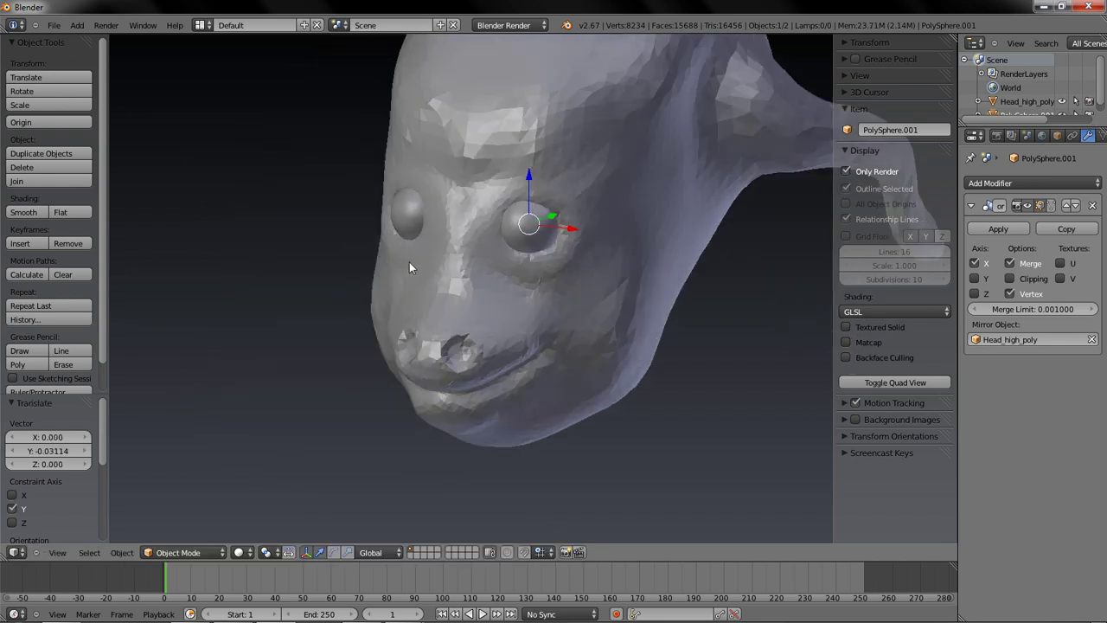
- Refine the eye sphere's size and position in the socket, ending with a shift of about 0.0097 along X
scroll(514, 237, "up", 3)
middle_click_drag(513, 237, 429, 295, "shift")
left_click_drag(459, 260, 464, 261)
middle_click_drag(313, 339, 491, 275, "shift")
key("s")
left_click(691, 253)
left_click_drag(657, 206, 663, 207)
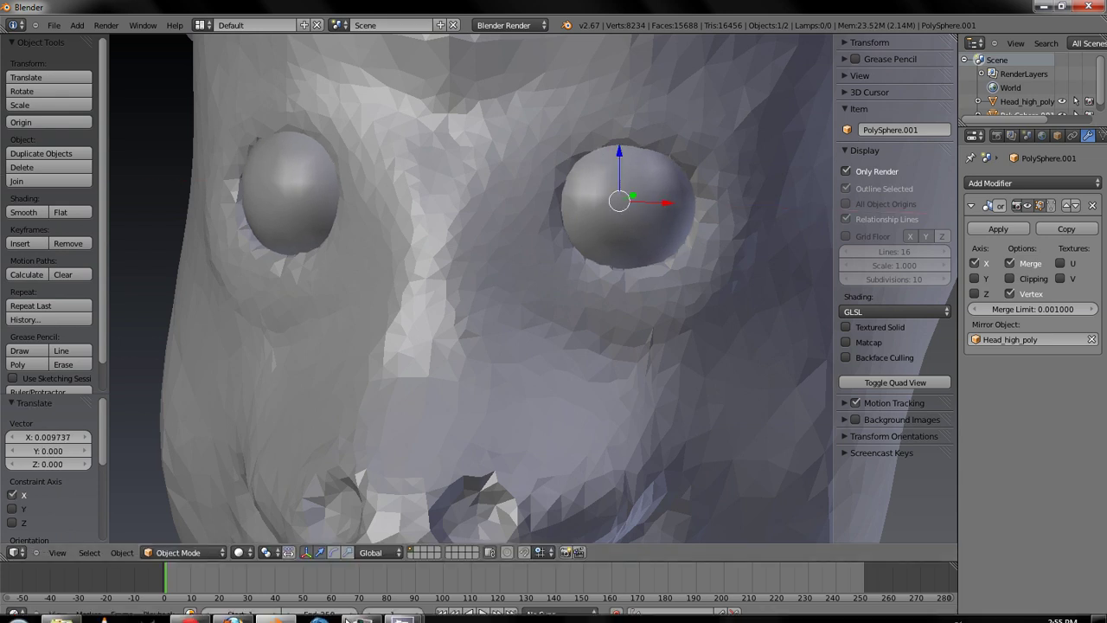
left_click(402, 610)
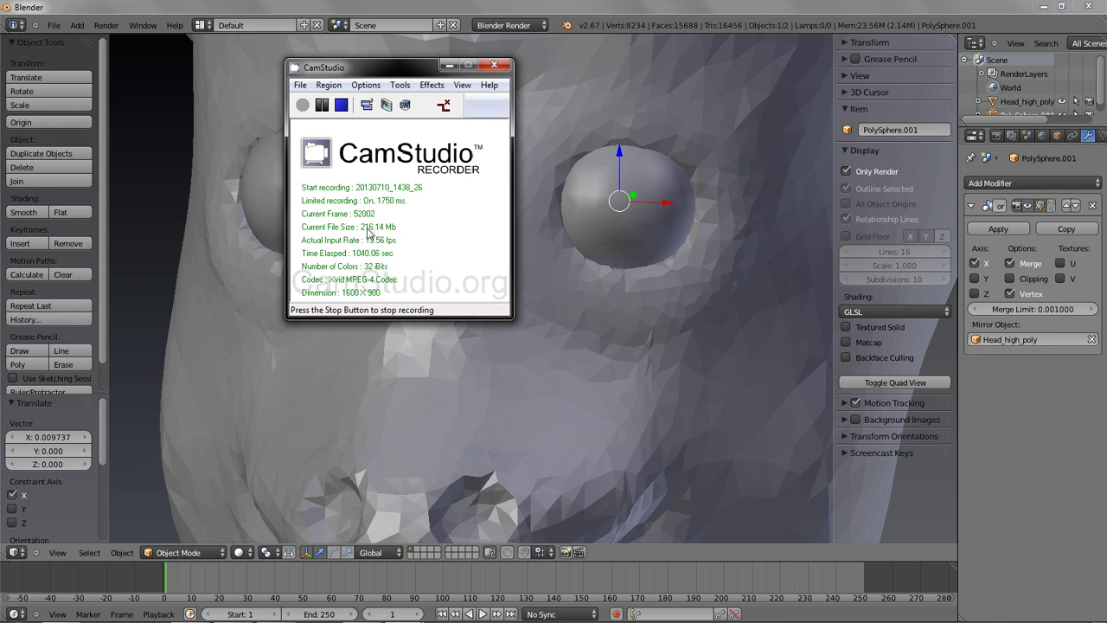
left_click(640, 7)
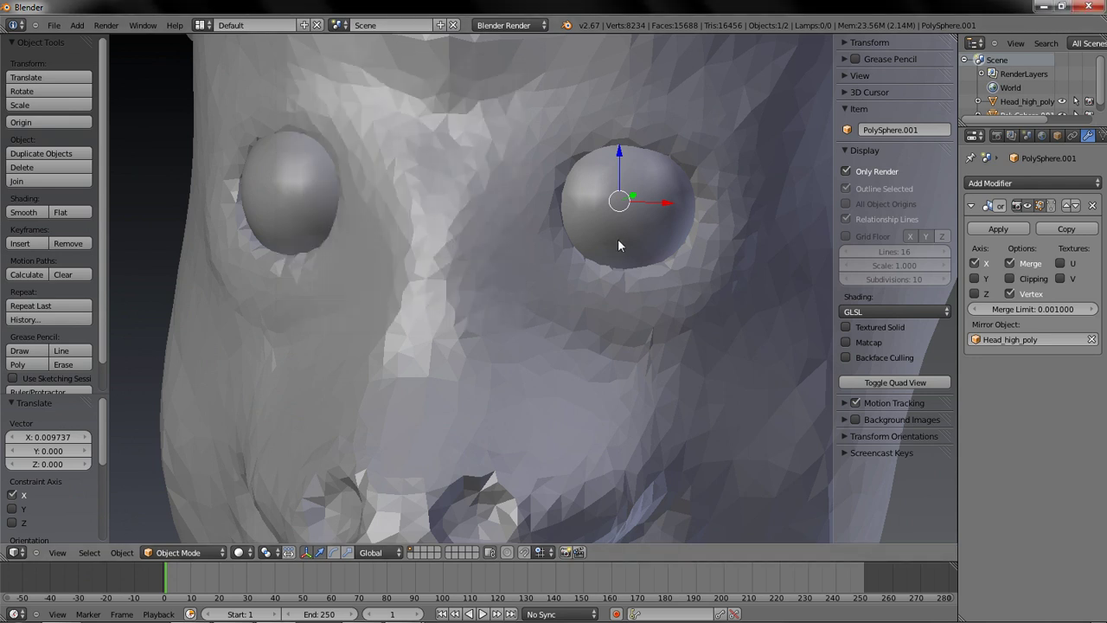
left_click(669, 206)
middle_click_drag(591, 268, 547, 303)
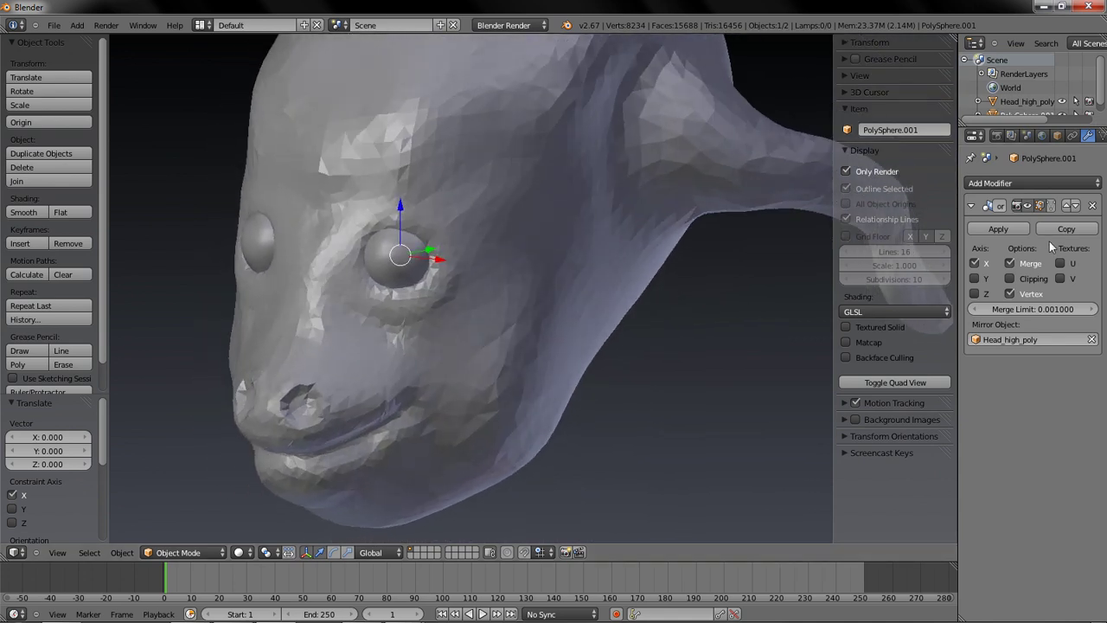
right_click(558, 268)
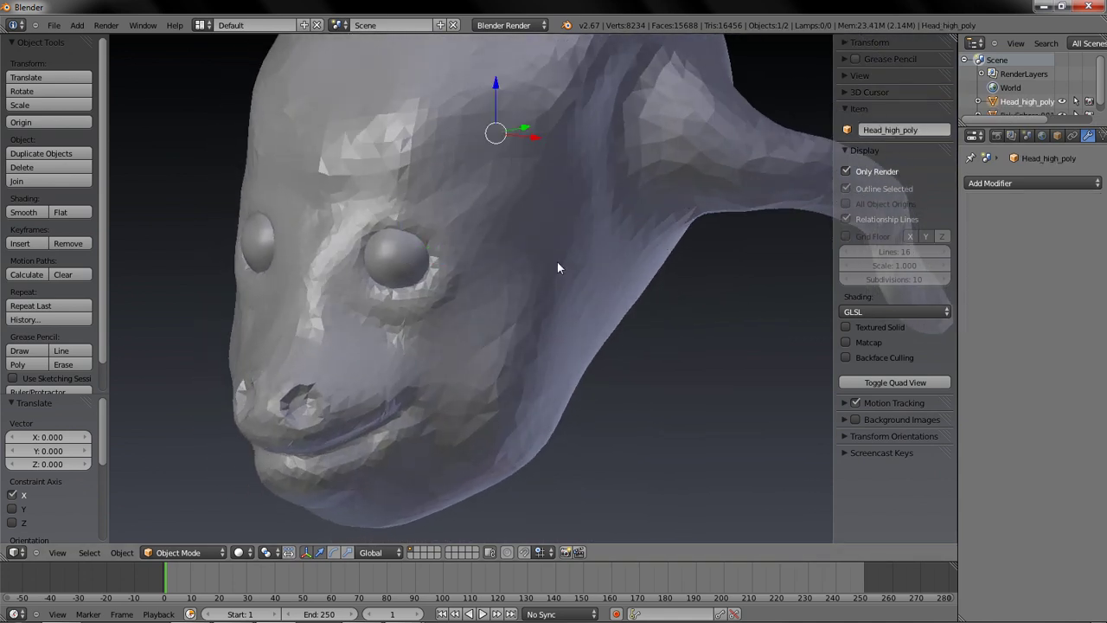
left_click(207, 551)
right_click(399, 246)
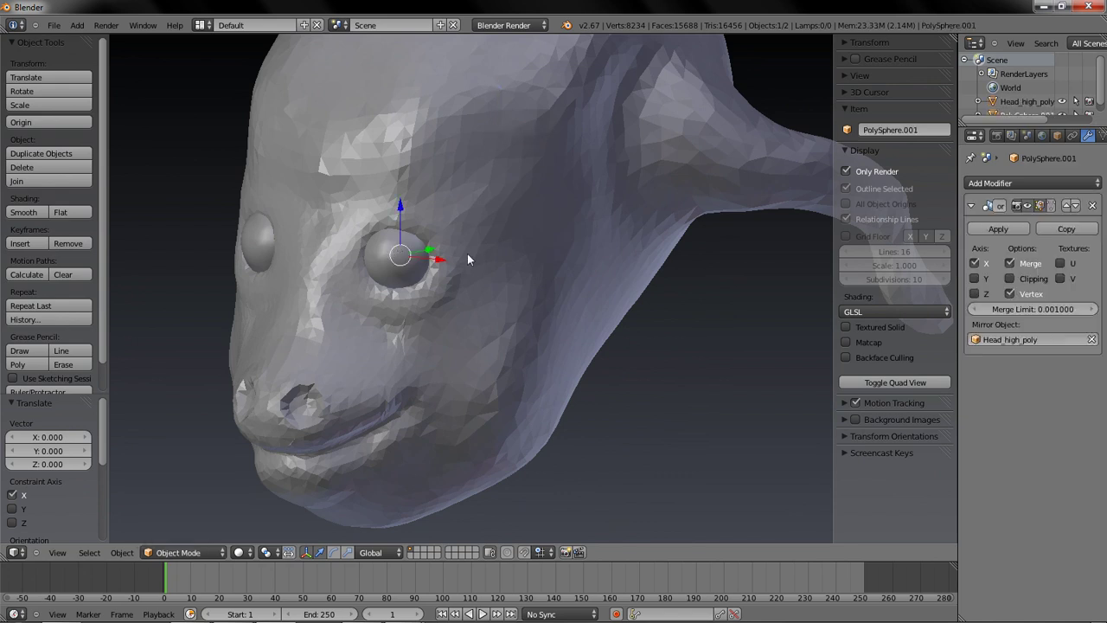
- Rename the mirrored eye sphere object to "eyes"
left_click(925, 130)
type("eyes")
key("Return")
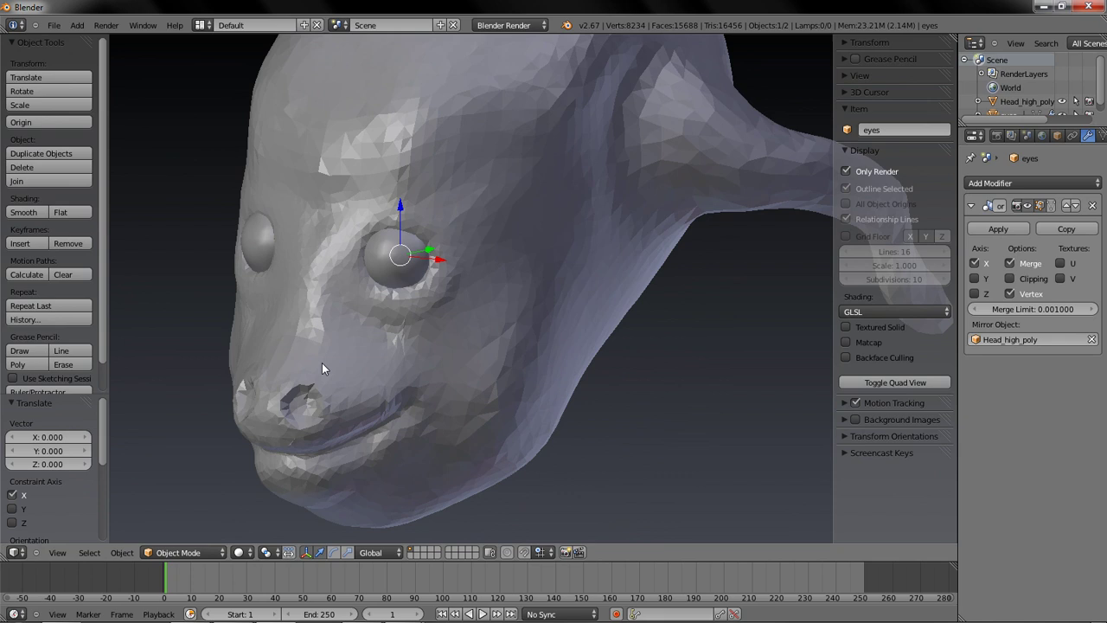
- Maximize the 3D view, select the head and switch it to Sculpt Mode
key("ctrl+Up")
right_click(303, 502)
left_click(160, 614)
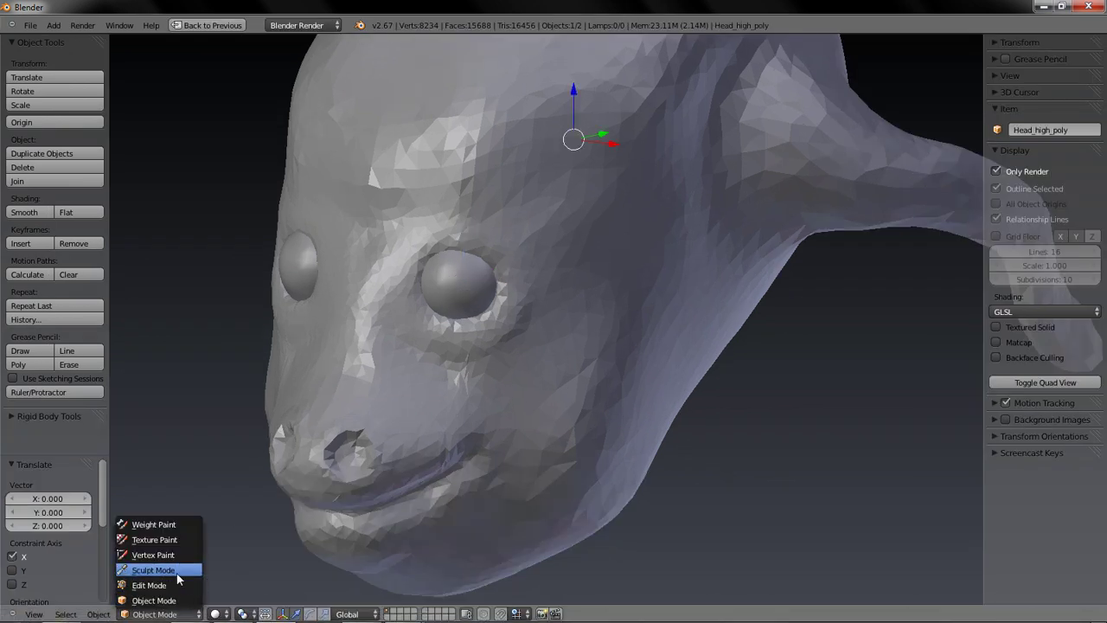
left_click(154, 570)
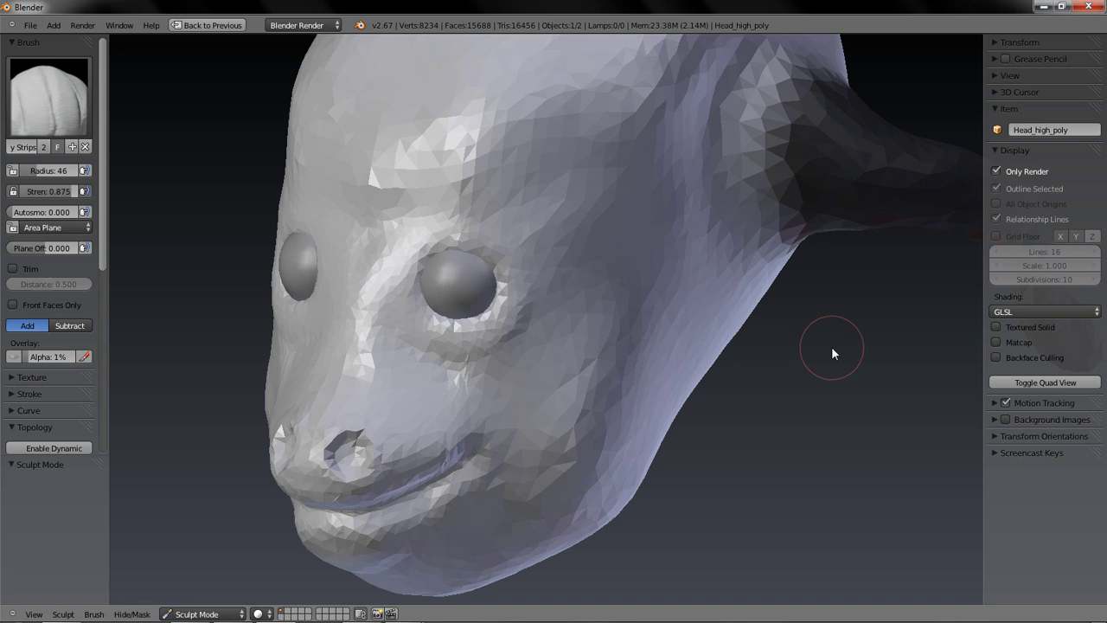
- Choose the Mask brush and clear the head's mask, and enable Matcap shading in the viewport
scroll(831, 347, "down", 3)
scroll(831, 346, "up", 2)
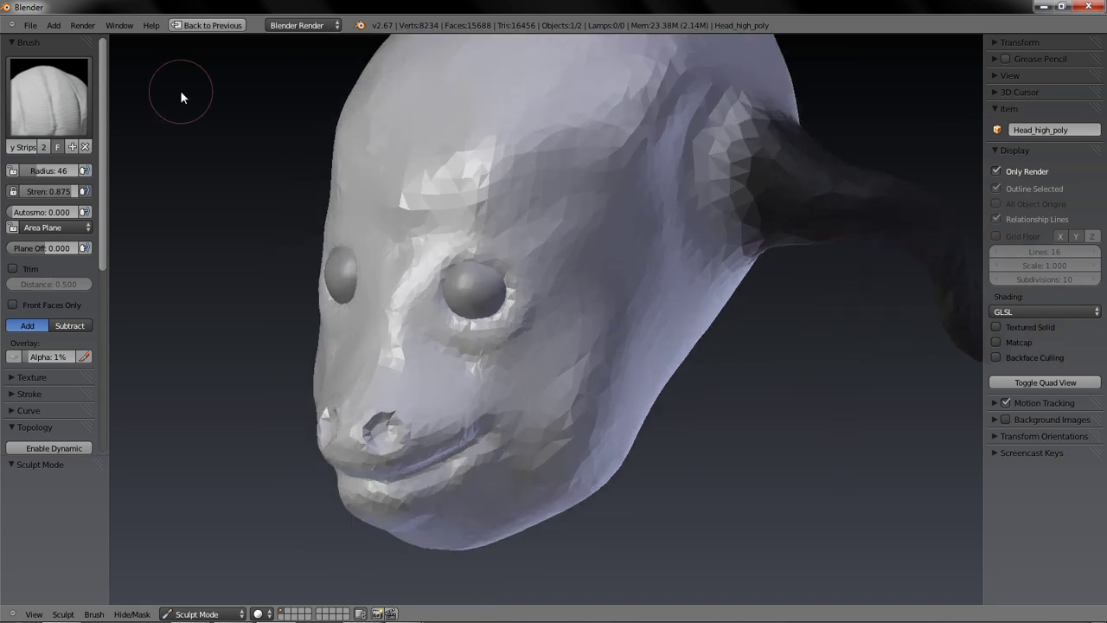
left_click(49, 97)
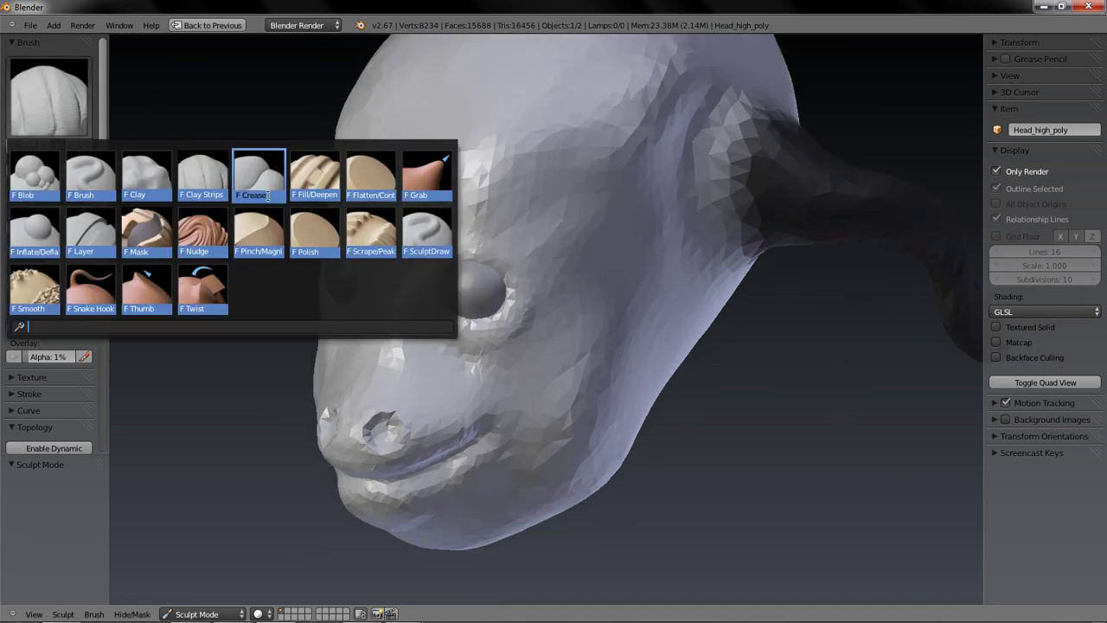
left_click(145, 232)
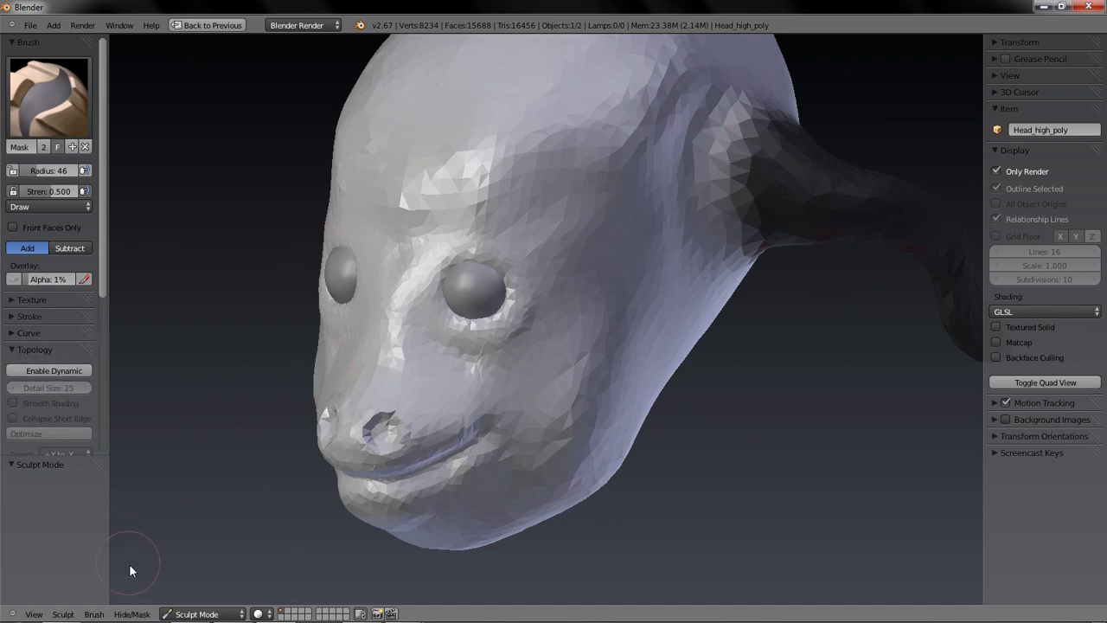
left_click(137, 614)
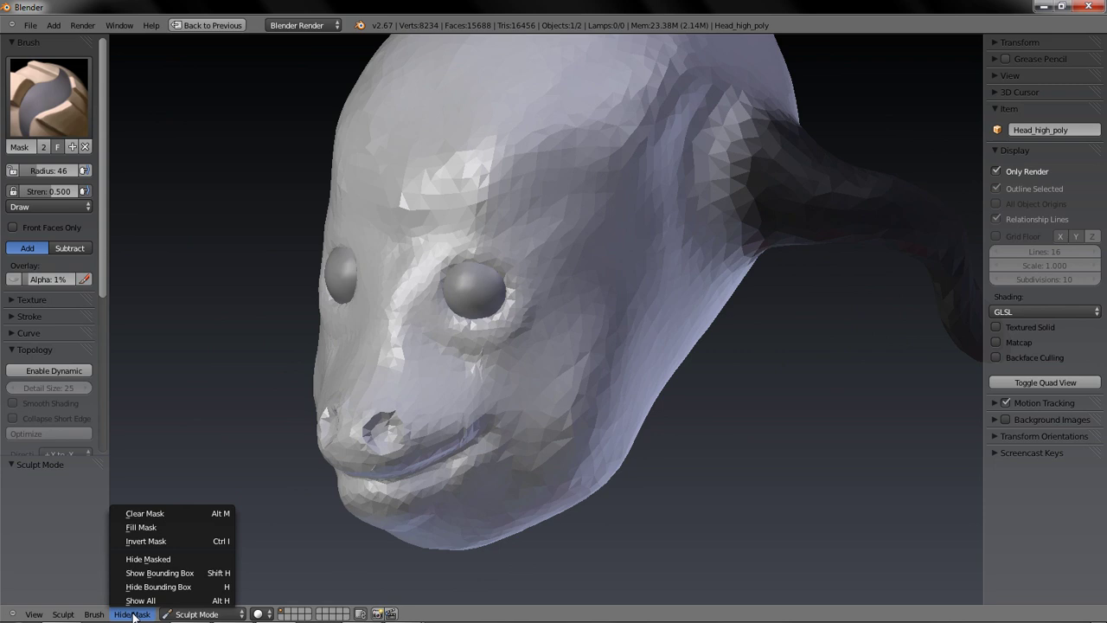
left_click(179, 513)
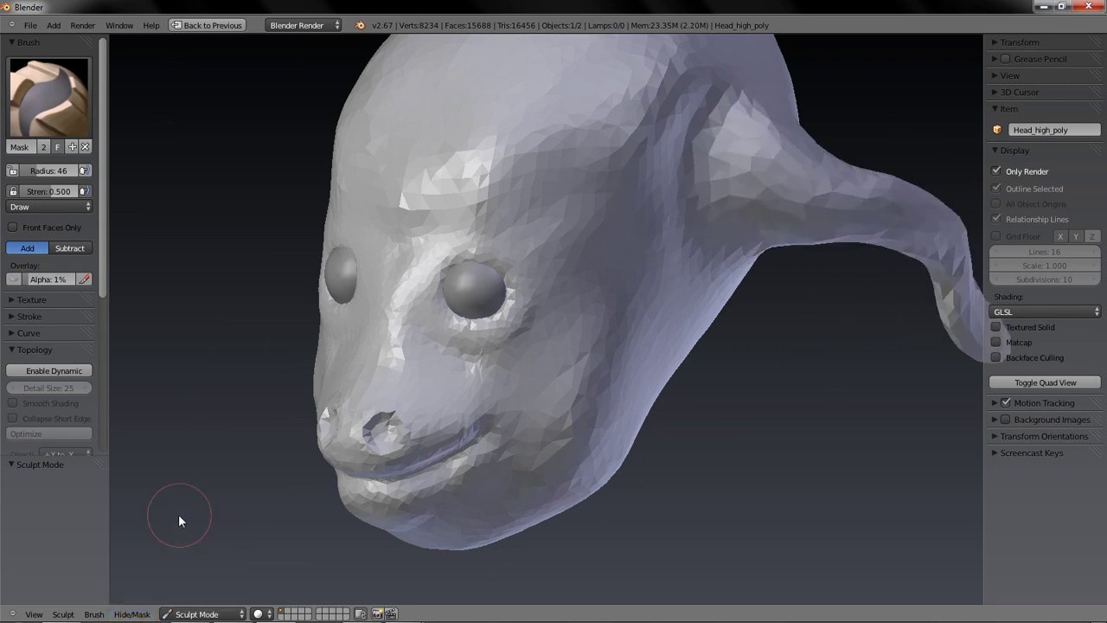
left_click(996, 342)
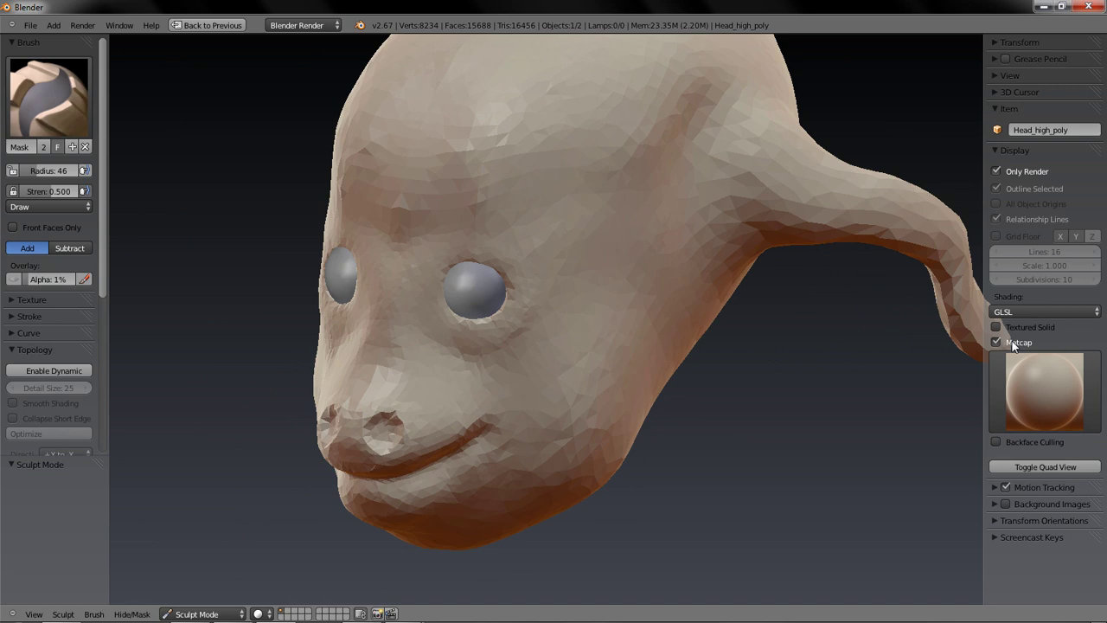
- Build up the skin around the eyes using the SculptDraw brush at radius 82 and strength 0.619
middle_click_drag(749, 413, 774, 321)
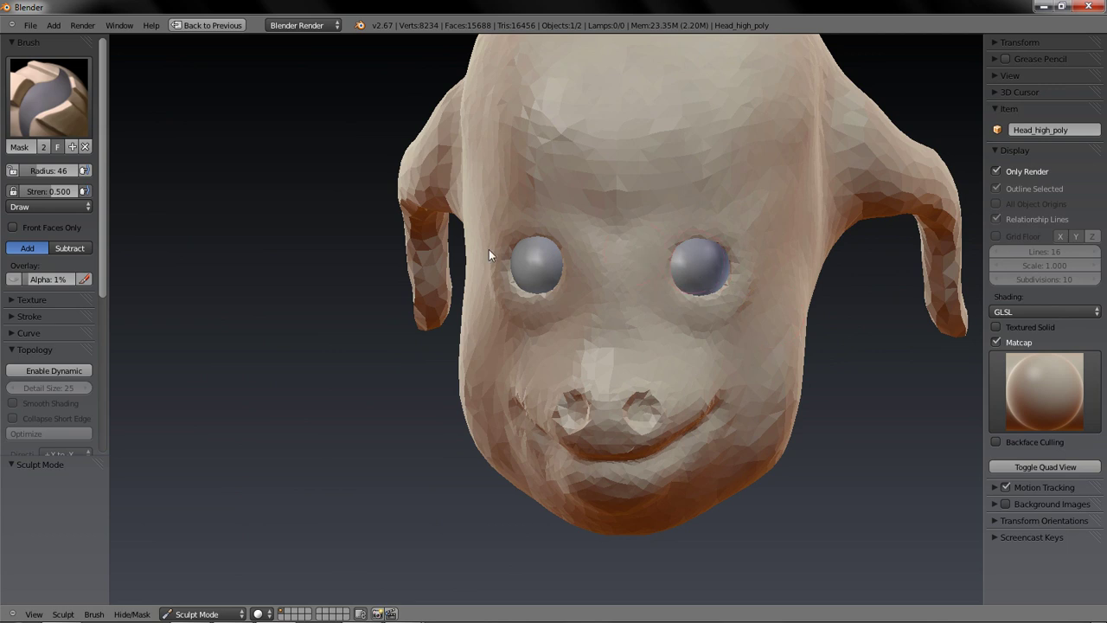
key("space")
left_click(433, 255)
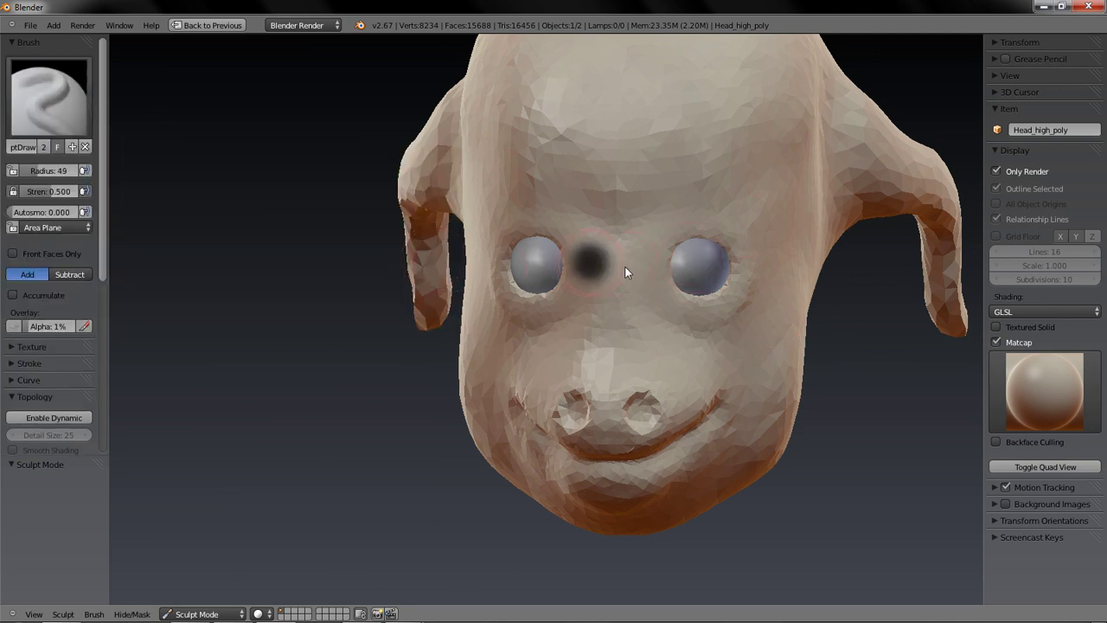
left_click(647, 259)
key("f")
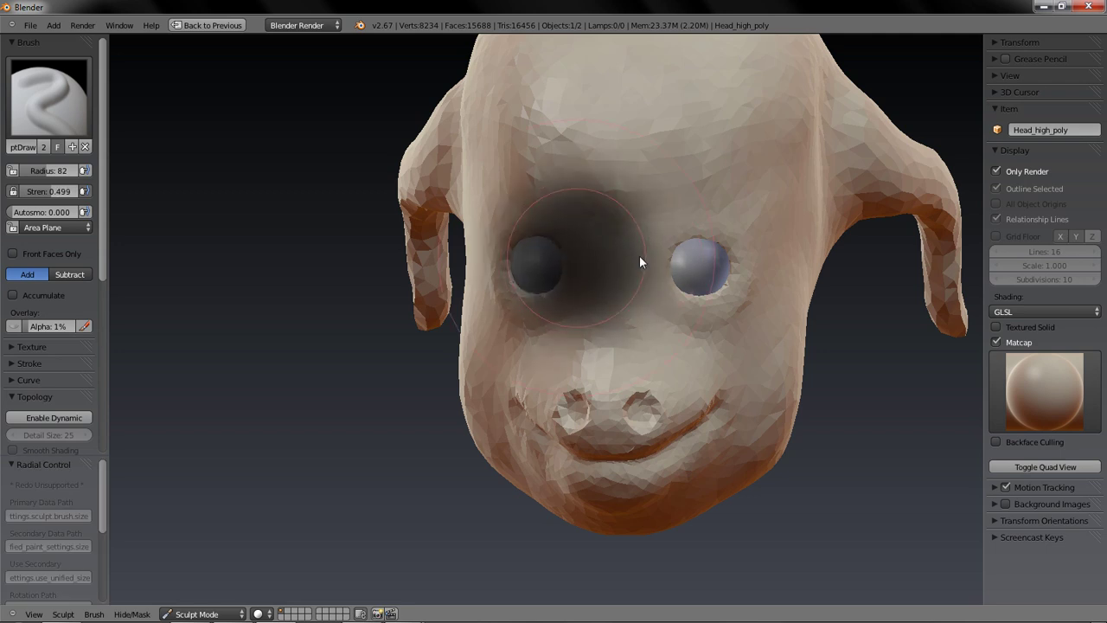
left_click(706, 252)
mouse_move(674, 251)
left_mouse_down()
mouse_move(732, 250)
mouse_move(691, 290)
mouse_move(721, 295)
left_mouse_up()
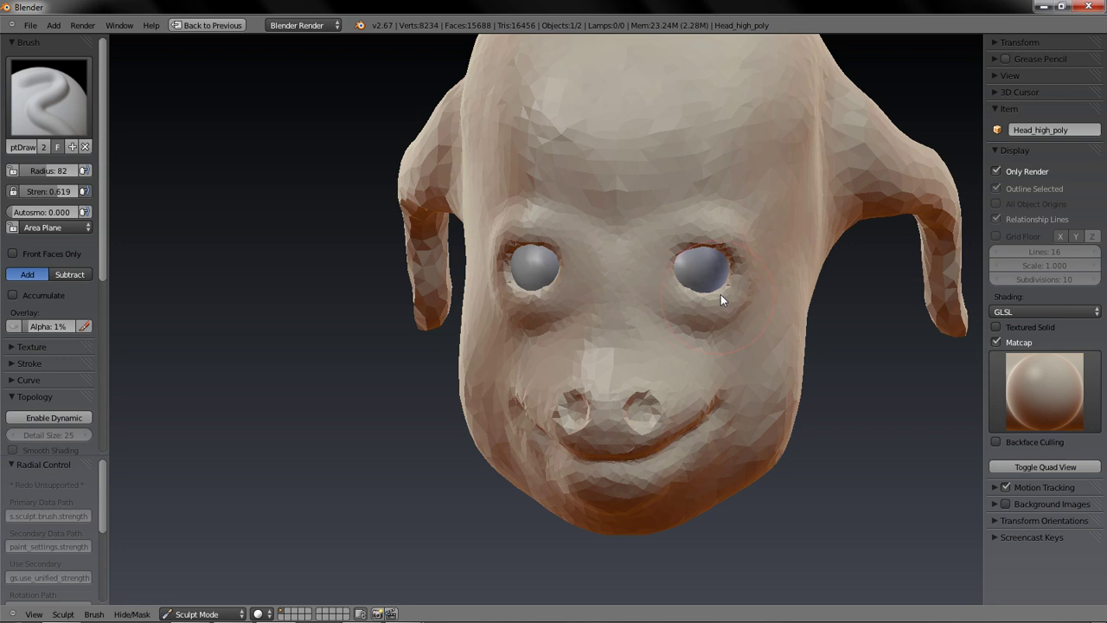
- Sculpt raised eyelid rims above and below the eye with the SculptDraw brush at radius 59 and strength 0.321
middle_click_drag(830, 365, 714, 336)
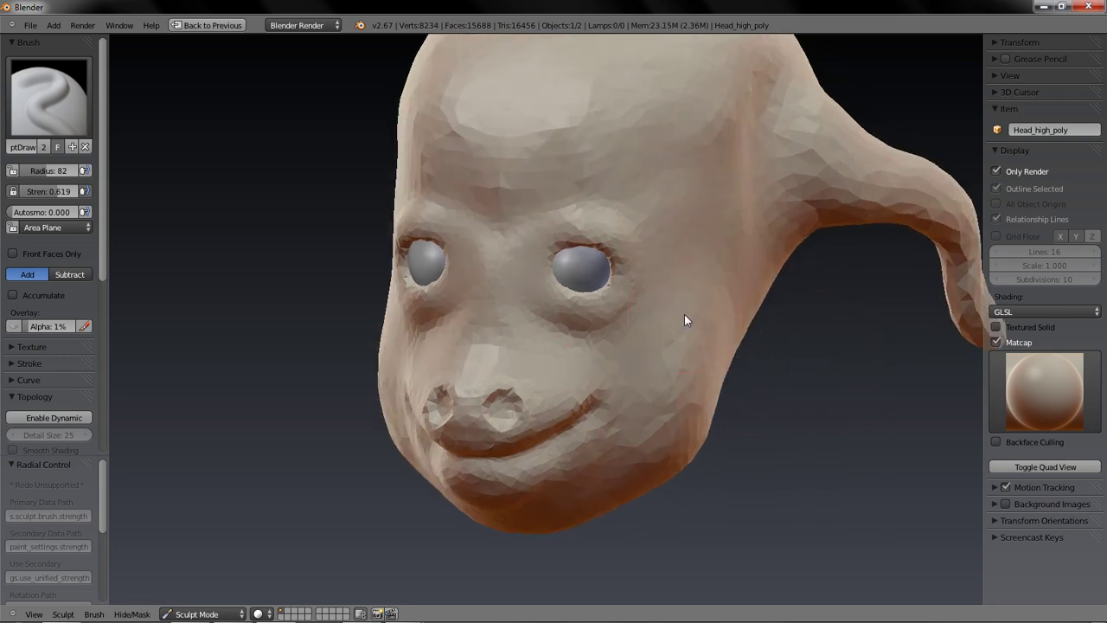
scroll(682, 272, "up", 5)
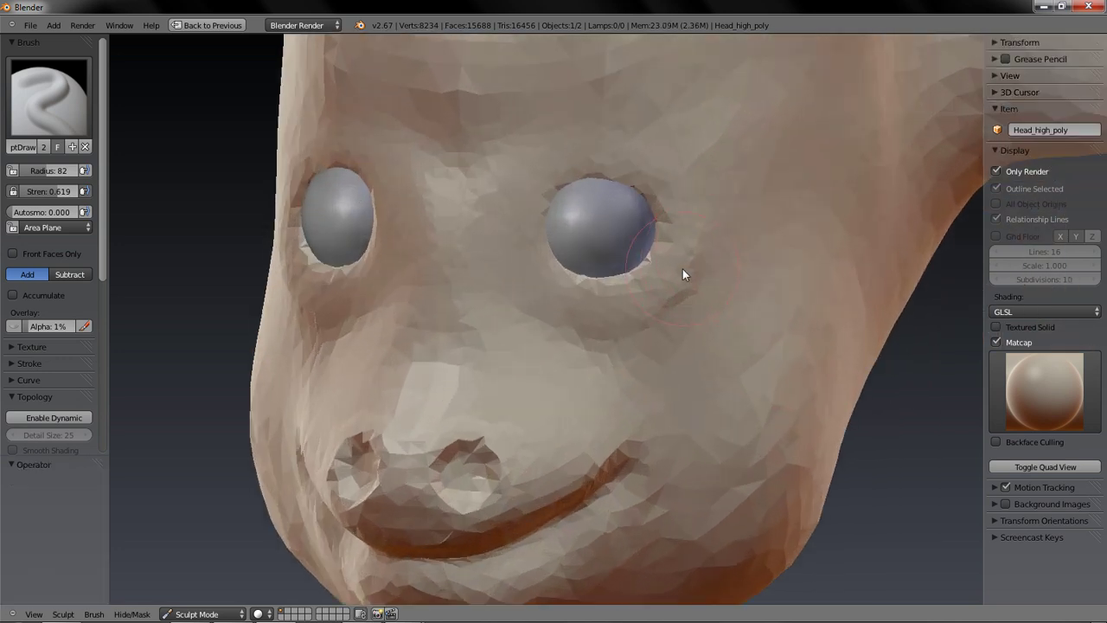
key("shift+f")
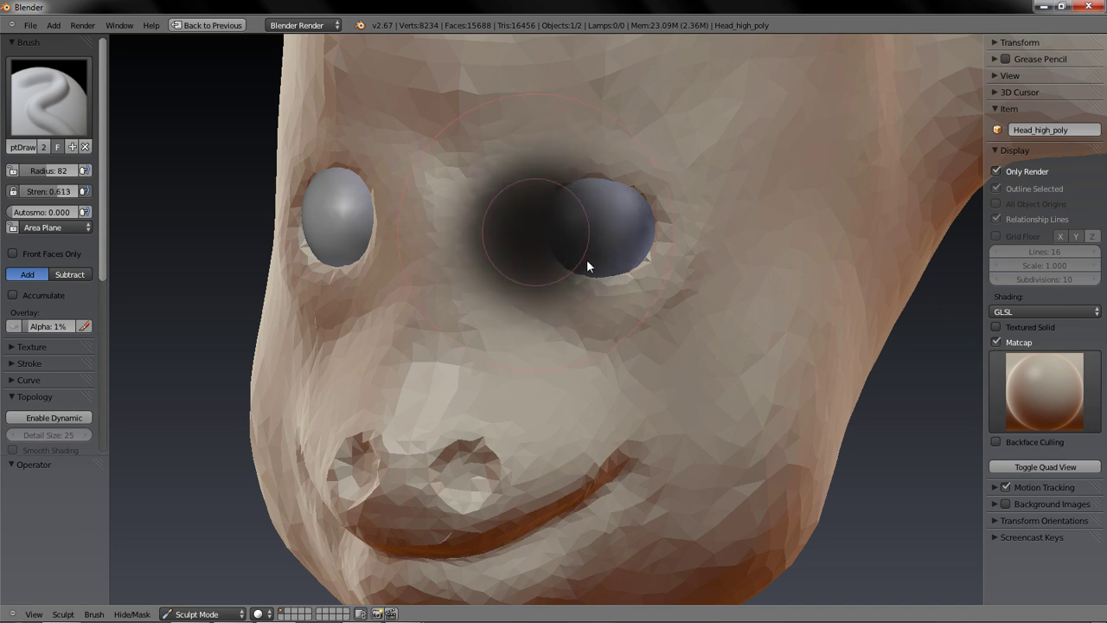
left_click(608, 298)
key("f")
left_click(538, 192)
mouse_move(598, 178)
left_mouse_down()
mouse_move(569, 194)
mouse_move(628, 192)
mouse_move(652, 223)
mouse_move(647, 204)
left_mouse_up()
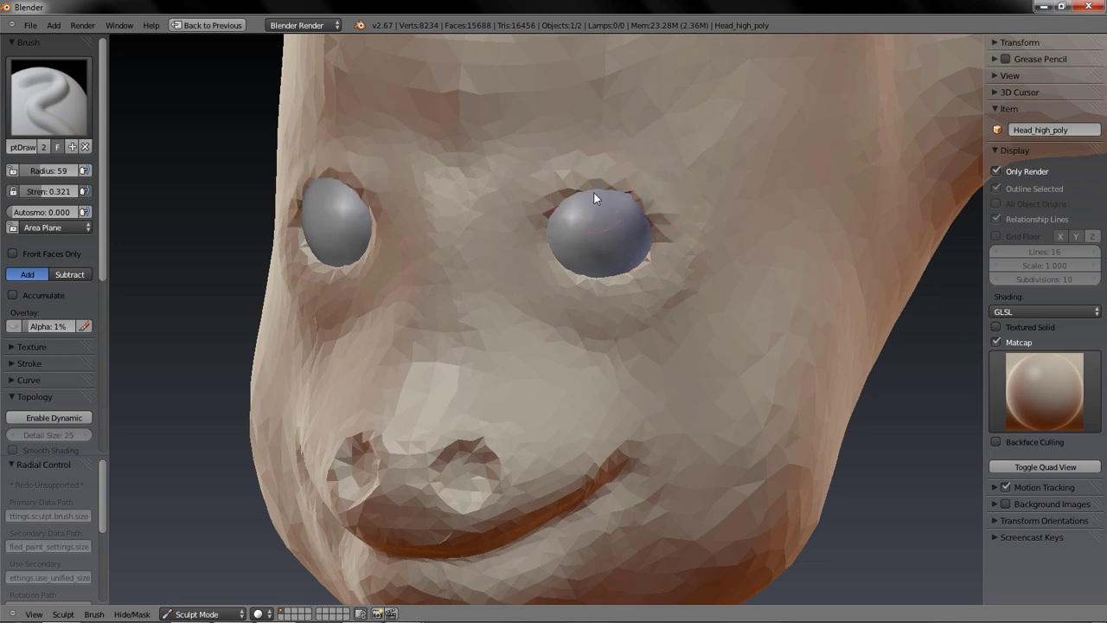
mouse_move(586, 175)
left_mouse_down()
mouse_move(634, 193)
mouse_move(592, 167)
mouse_move(571, 168)
left_mouse_up()
mouse_move(571, 266)
left_mouse_down()
mouse_move(558, 262)
mouse_move(588, 276)
mouse_move(655, 262)
mouse_move(656, 246)
mouse_move(584, 275)
mouse_move(652, 257)
mouse_move(557, 262)
mouse_move(661, 229)
left_mouse_up()
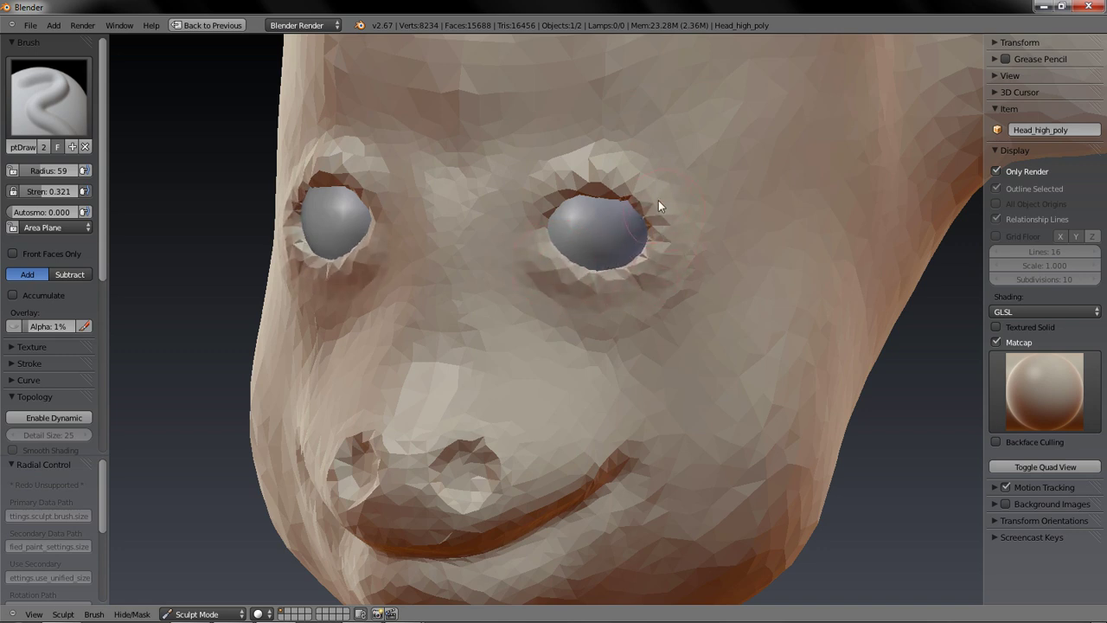
- Smooth the rim around the eye and rework the upper eyelid with short strokes
key("shift+s")
mouse_move(647, 176)
left_mouse_down()
mouse_move(536, 182)
mouse_move(640, 289)
mouse_move(630, 180)
mouse_move(526, 224)
left_mouse_up()
key("x")
mouse_move(604, 197)
left_mouse_down()
mouse_move(568, 193)
mouse_move(594, 189)
mouse_move(643, 212)
left_mouse_up()
- Pull the outer part of the upper eyelid over the eyeball with the Grab brush
key("g")
mouse_move(634, 267)
middle_mouse_down()
mouse_move(600, 308)
mouse_move(543, 308)
mouse_move(442, 403)
middle_mouse_up()
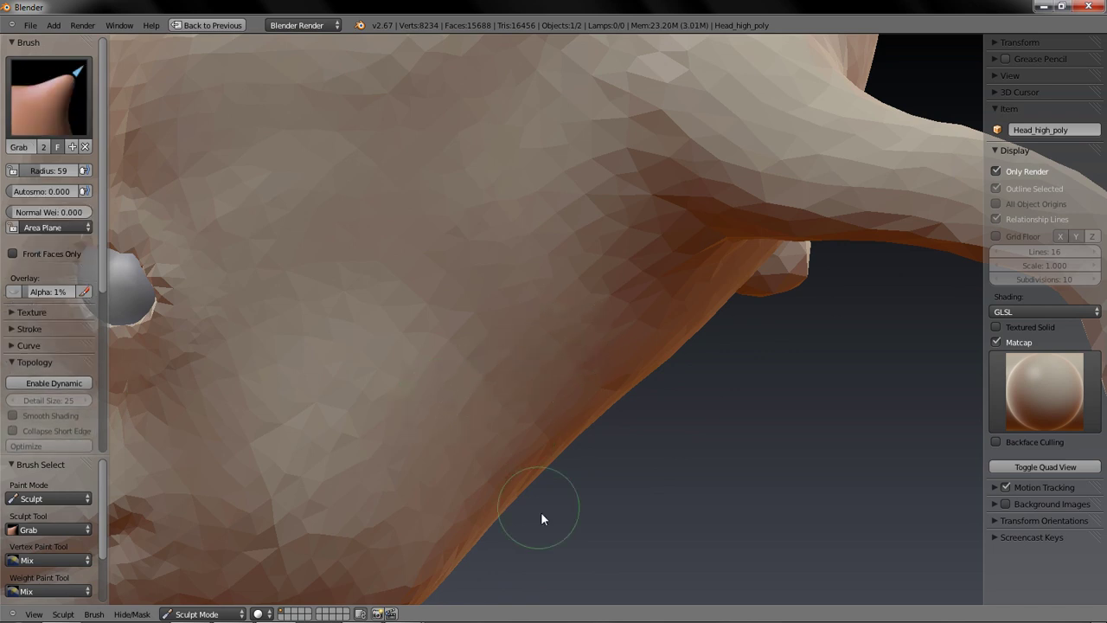
middle_click_drag(541, 519, 731, 447, "shift")
scroll(731, 447, "up", 1)
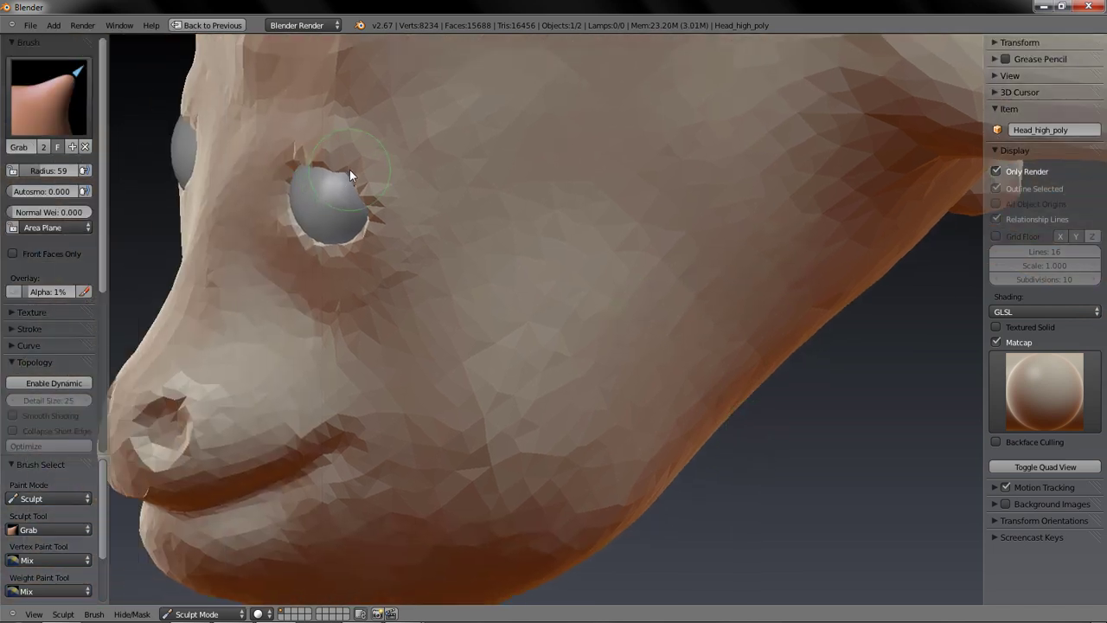
key("z")
left_click_drag(347, 182, 323, 182)
key("z")
key("4")
mouse_move(348, 175)
left_mouse_down()
mouse_move(383, 198)
mouse_move(334, 136)
mouse_move(420, 185)
mouse_move(304, 135)
mouse_move(289, 247)
mouse_move(386, 225)
mouse_move(261, 185)
mouse_move(271, 252)
mouse_move(404, 246)
mouse_move(297, 138)
mouse_move(408, 150)
left_mouse_up()
- Refine the eyelid rims with the Draw brush at strength 0.500 and smooth the skin beside the eye
key("s")
key("c")
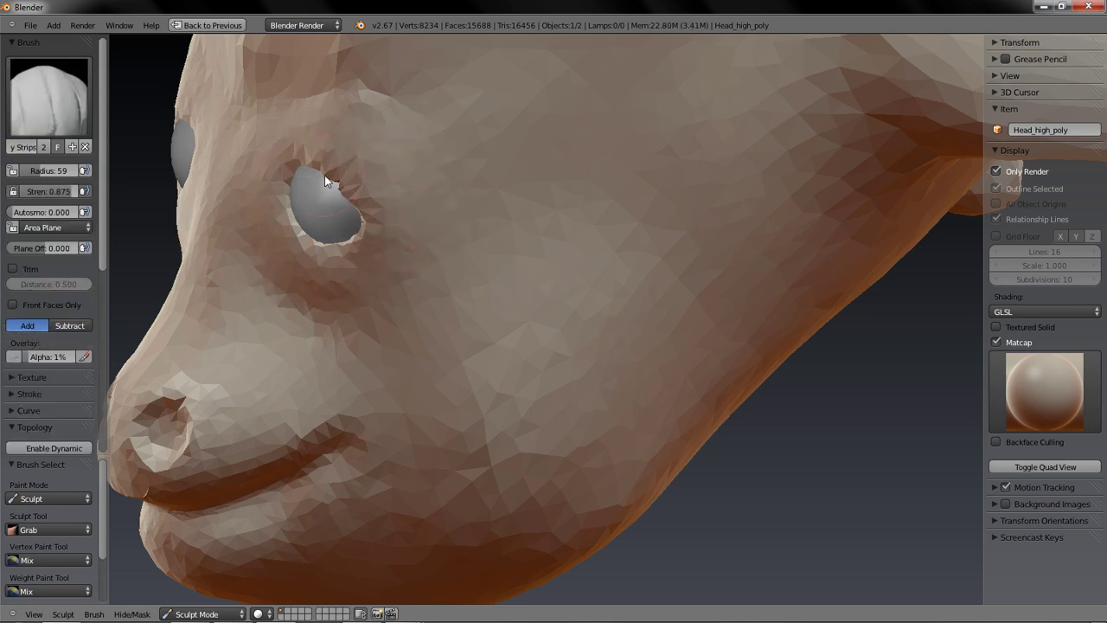
key("d")
mouse_move(310, 287)
middle_mouse_down()
mouse_move(377, 290)
mouse_move(532, 202)
mouse_move(452, 279)
mouse_move(606, 169)
middle_mouse_up()
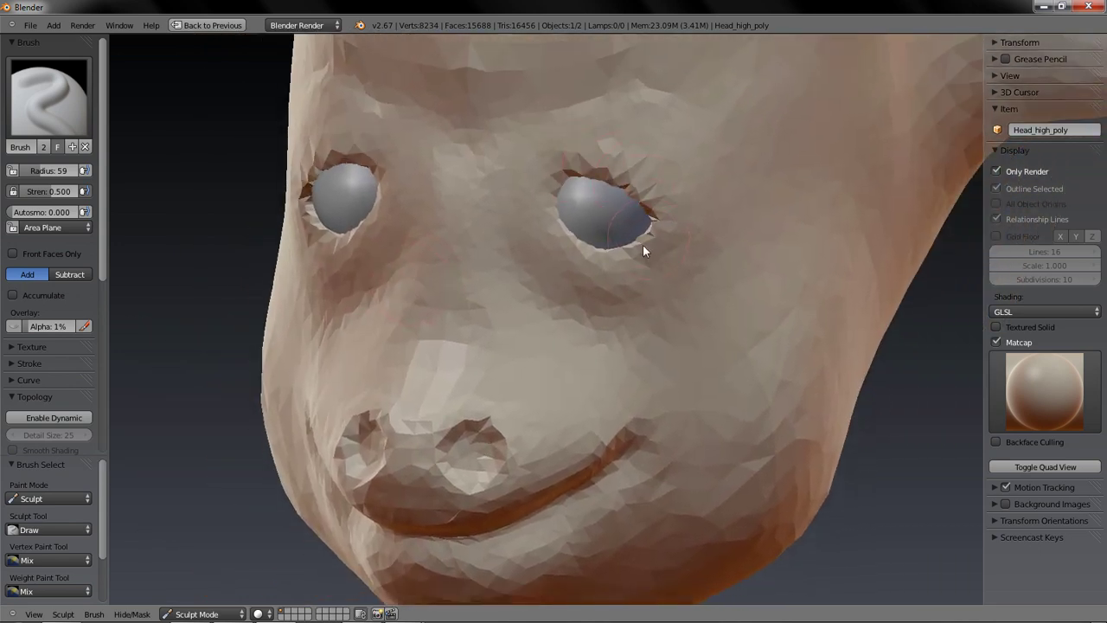
mouse_move(537, 219)
left_mouse_down("shift")
mouse_move(662, 253)
mouse_move(559, 171)
left_mouse_up("shift")
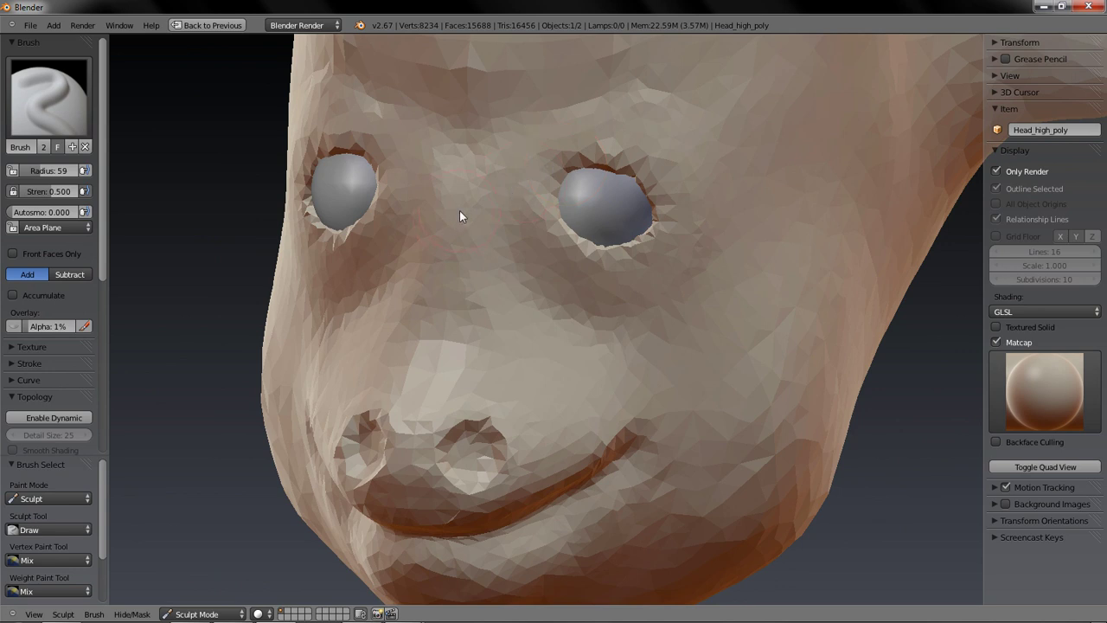
key("shift")
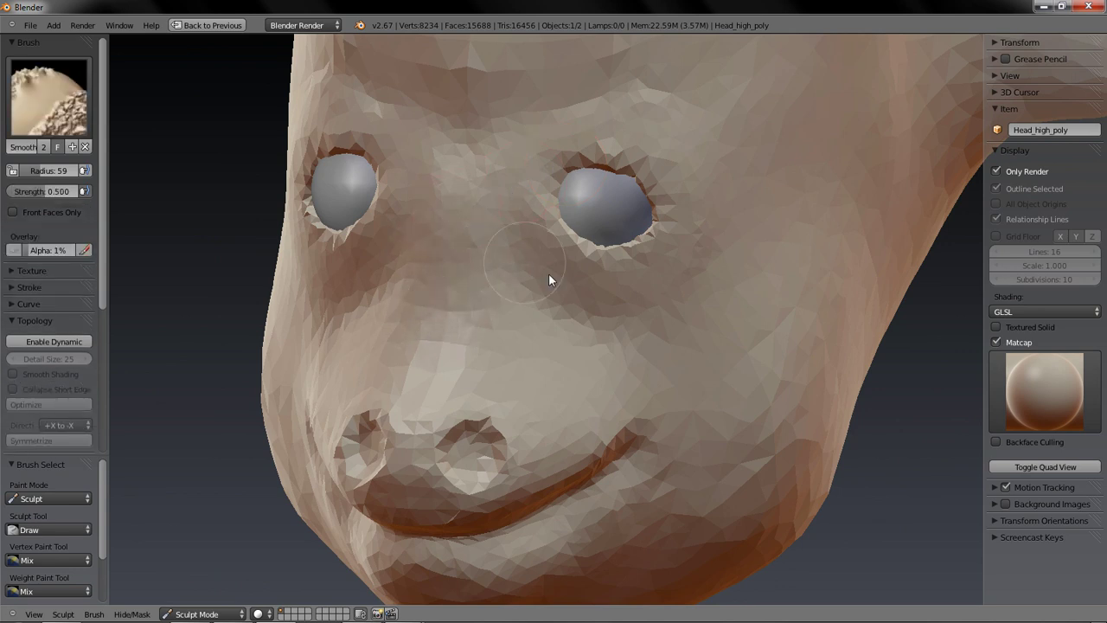
mouse_move(556, 268)
left_mouse_down("shift")
mouse_move(625, 153)
mouse_move(642, 177)
mouse_move(583, 163)
mouse_move(551, 203)
mouse_move(657, 188)
mouse_move(662, 247)
mouse_move(605, 204)
left_mouse_up("shift")
- Shape the brow above the eyes and smooth it at radius 59
scroll(857, 422, "down", 4)
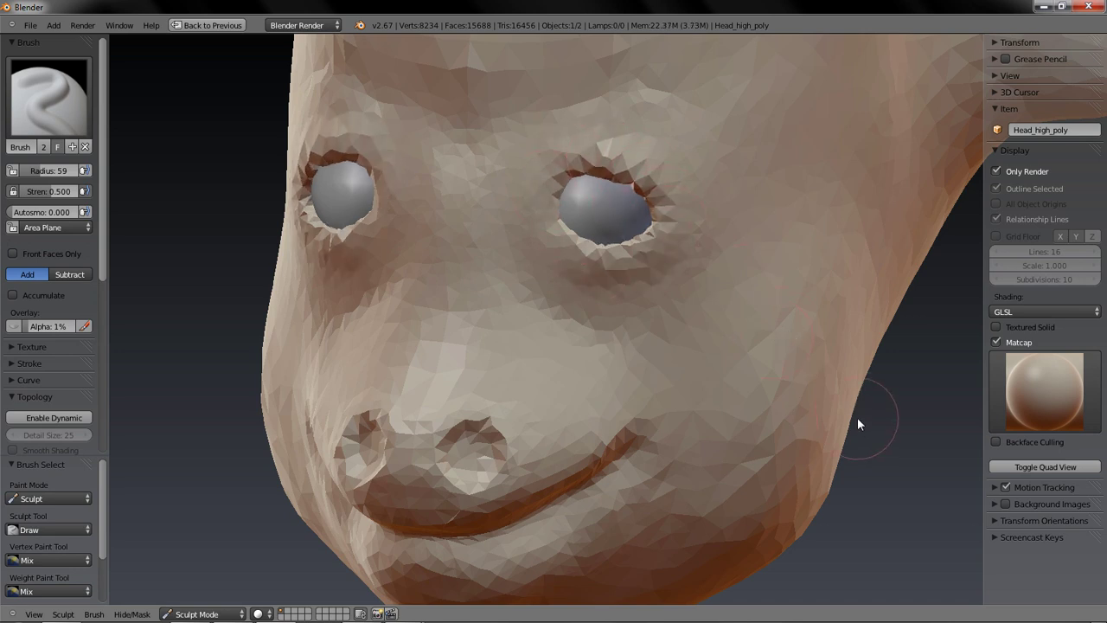
scroll(861, 419, "down", 4)
mouse_move(758, 456)
middle_mouse_down()
mouse_move(850, 445)
mouse_move(766, 451)
mouse_move(737, 393)
middle_mouse_up()
mouse_move(554, 211)
left_mouse_down("shift")
mouse_move(514, 156)
mouse_move(605, 140)
left_mouse_up("shift")
key("4")
key("s")
mouse_move(590, 199)
left_mouse_down()
mouse_move(486, 173)
mouse_move(562, 171)
left_mouse_up()
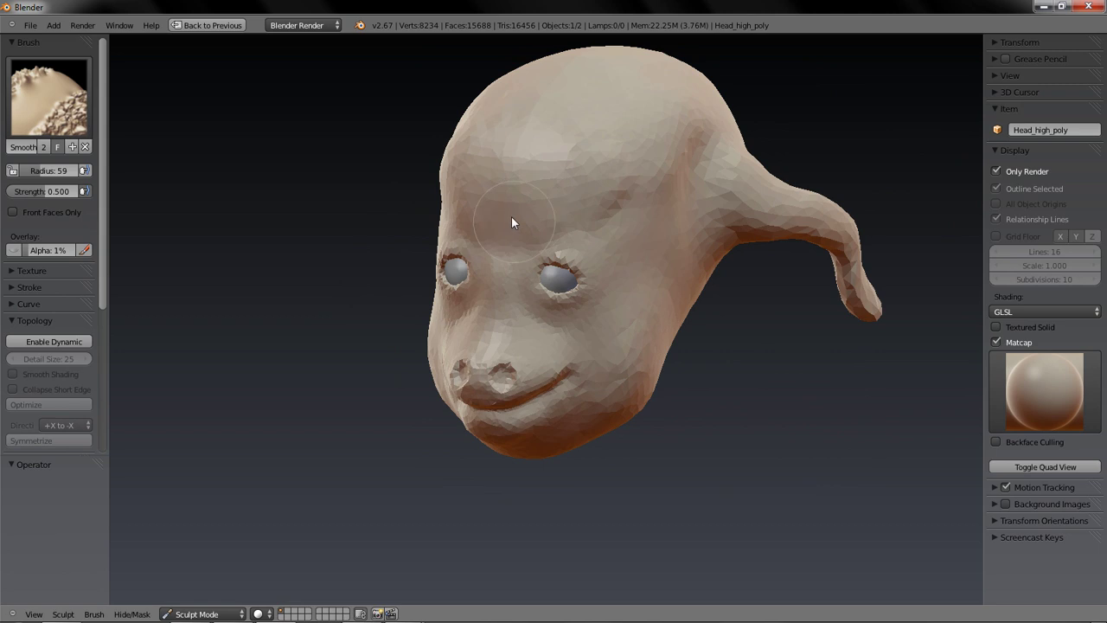
- Sculpt the sides of the forehead and smooth the surface across to its middle
key("4")
middle_click_drag(717, 376, 562, 288)
left_click_drag(542, 214, 615, 166)
mouse_move(607, 173)
left_mouse_down("shift")
mouse_move(593, 183)
mouse_move(626, 187)
left_mouse_up("shift")
middle_click_drag(684, 376, 780, 375)
key("s")
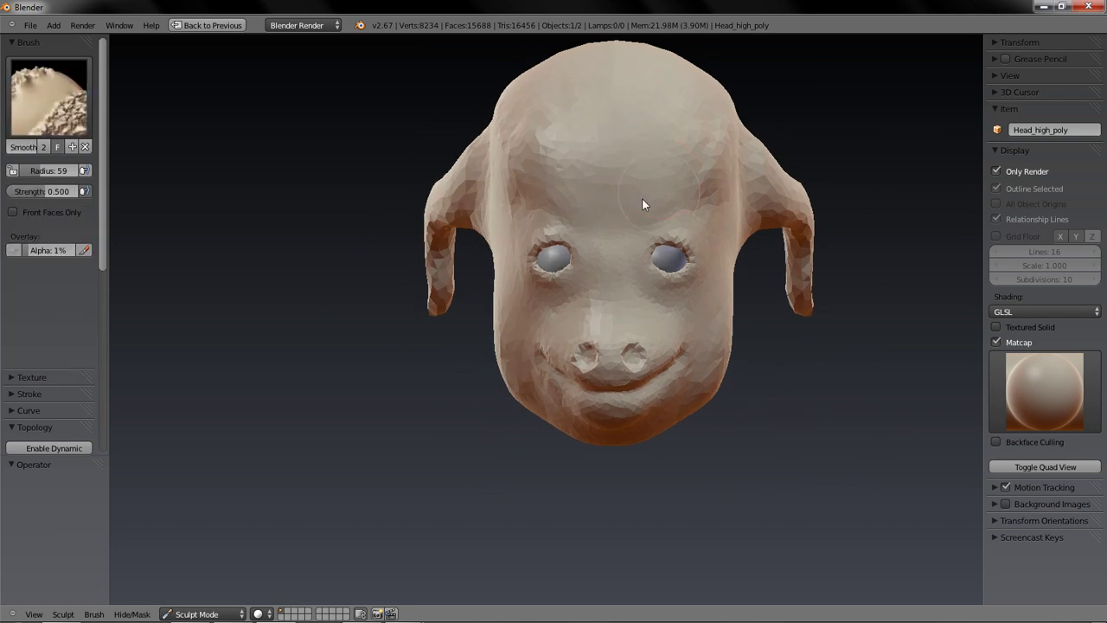
mouse_move(543, 198)
left_mouse_down()
mouse_move(551, 205)
mouse_move(524, 193)
mouse_move(581, 167)
mouse_move(602, 172)
mouse_move(594, 206)
left_mouse_up()
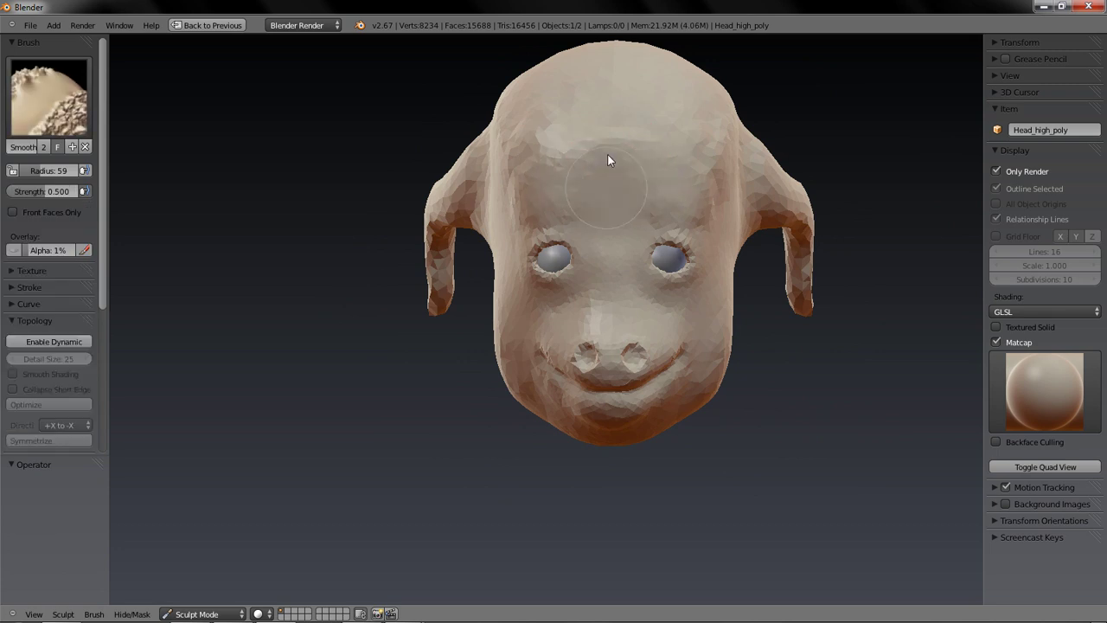
mouse_move(812, 398)
middle_mouse_down()
mouse_move(482, 408)
mouse_move(523, 313)
middle_mouse_up()
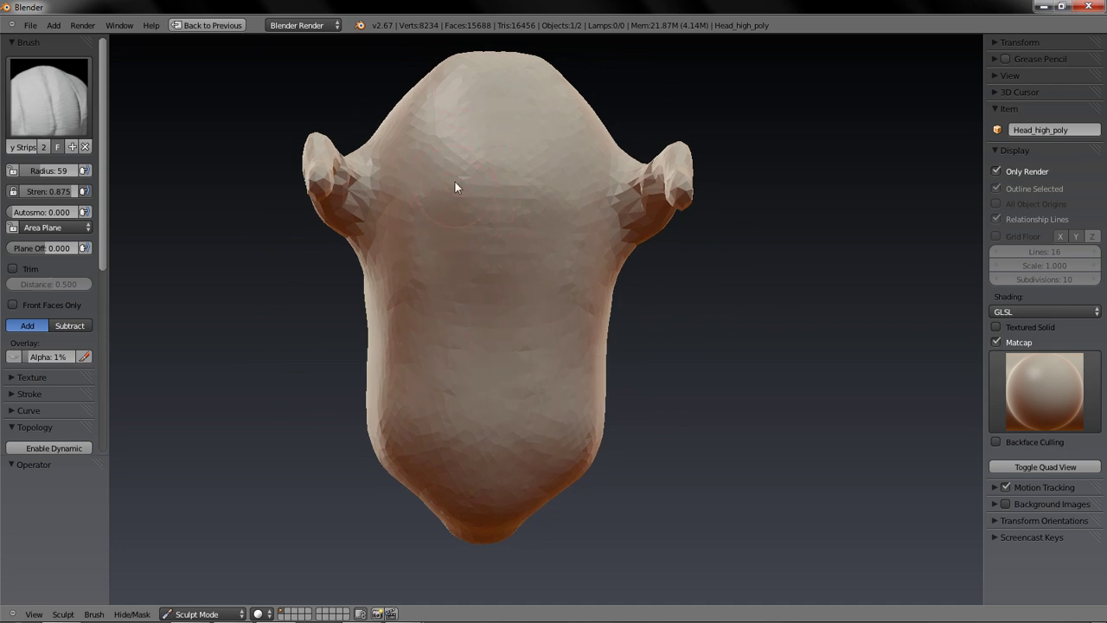
mouse_move(441, 162)
left_mouse_down()
mouse_move(491, 217)
mouse_move(435, 178)
mouse_move(464, 213)
mouse_move(427, 185)
mouse_move(447, 219)
left_mouse_up()
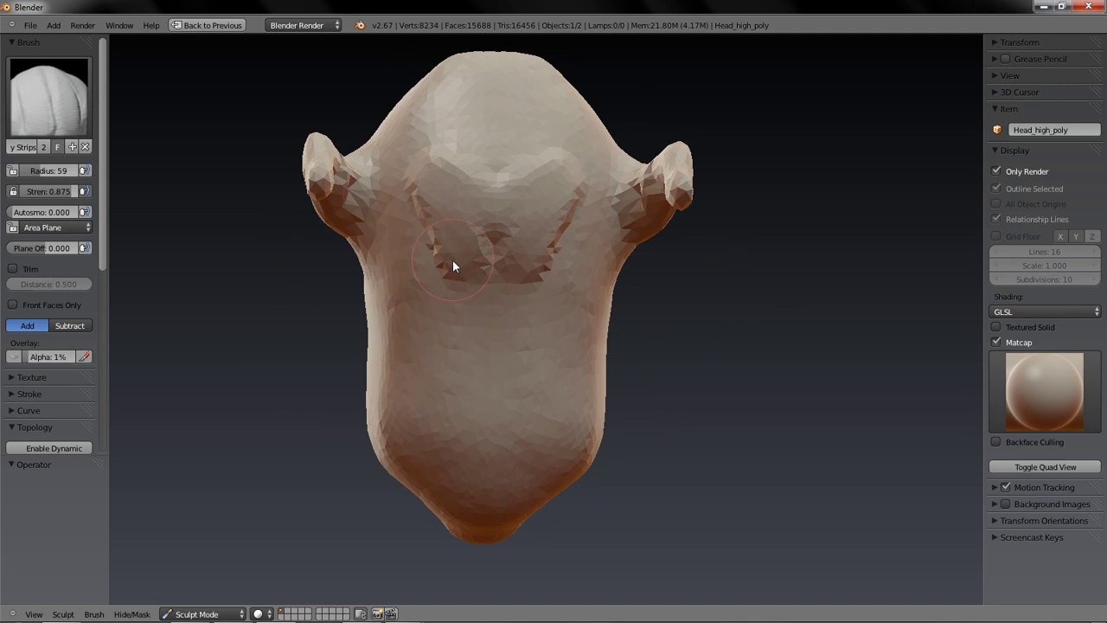
key("ctrl+z")
key("ctrl+z")
key("ctrl+z")
key("ctrl+z")
key("ctrl+z")
key("ctrl+z")
key("ctrl+z")
- Enable dynamic topology on the head with detail size 25, and optimize and symmetrize the mesh from +X to -X
mouse_move(297, 393)
middle_mouse_down()
mouse_move(314, 424)
mouse_move(432, 459)
mouse_move(549, 456)
middle_mouse_up()
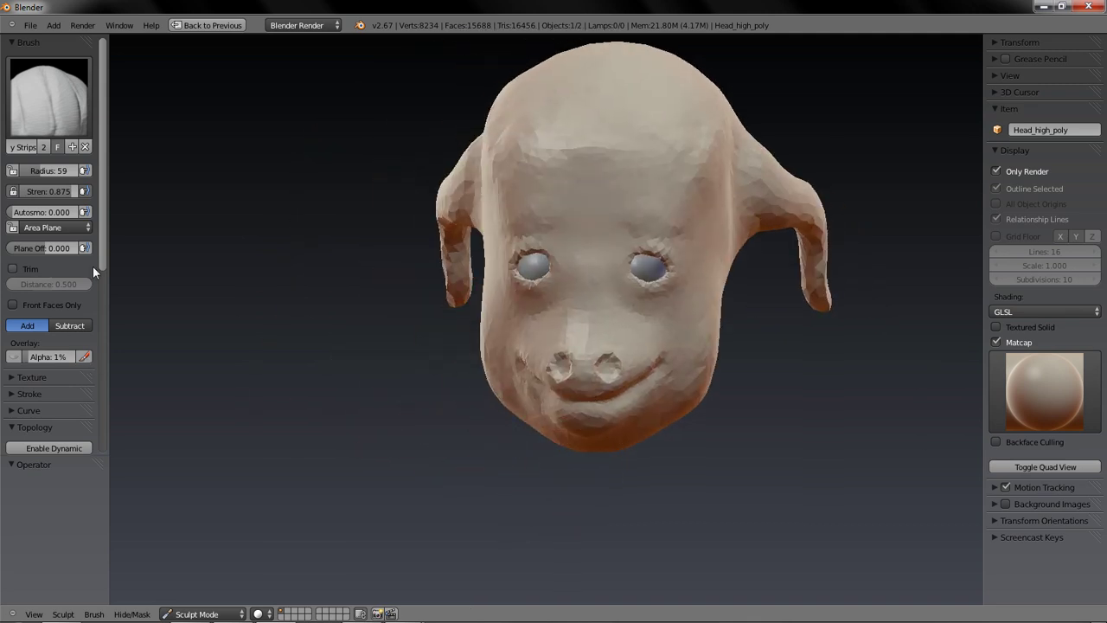
left_click_drag(101, 265, 101, 403)
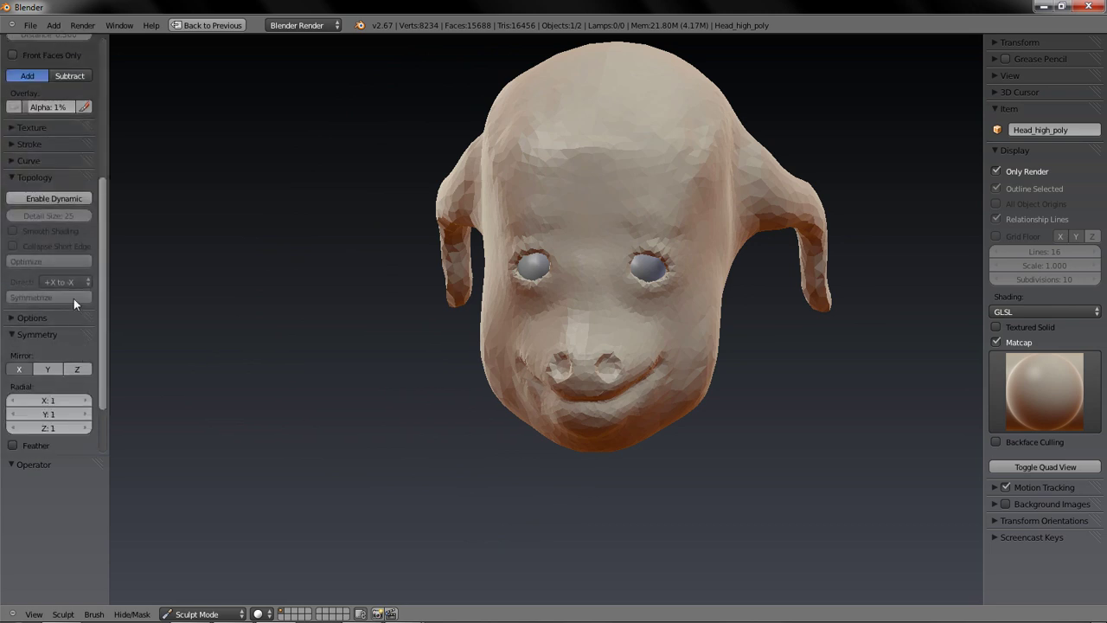
left_click(55, 198)
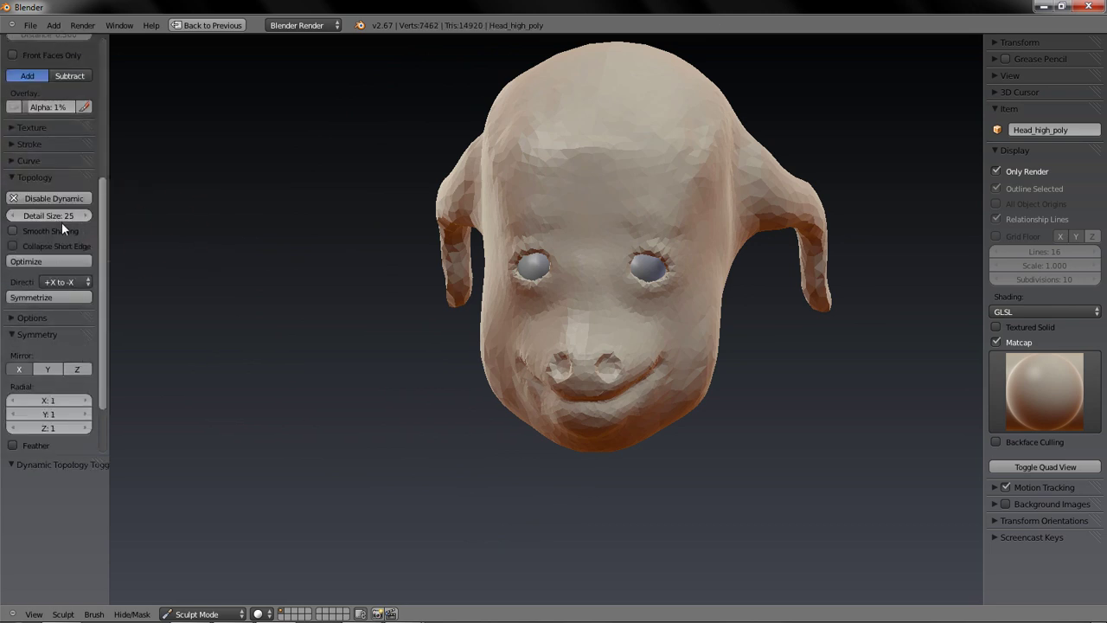
left_click(68, 262)
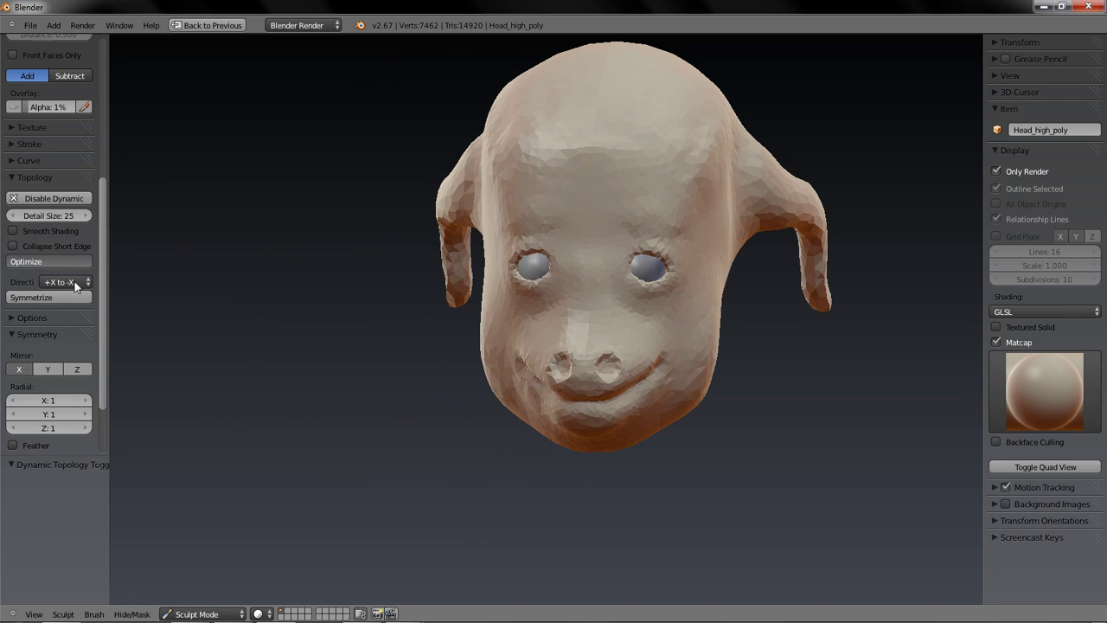
left_click(82, 302)
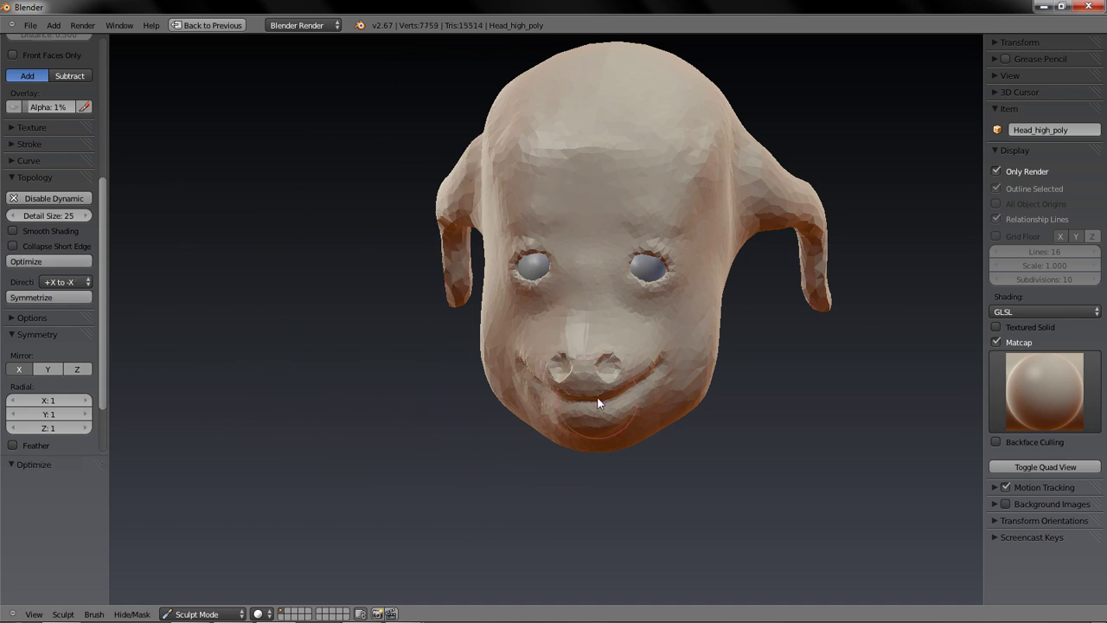
- Refine the skin around the eyes with the SculptDraw brush at radius 59 and smooth the eyelid rims
scroll(596, 402, "up", 3)
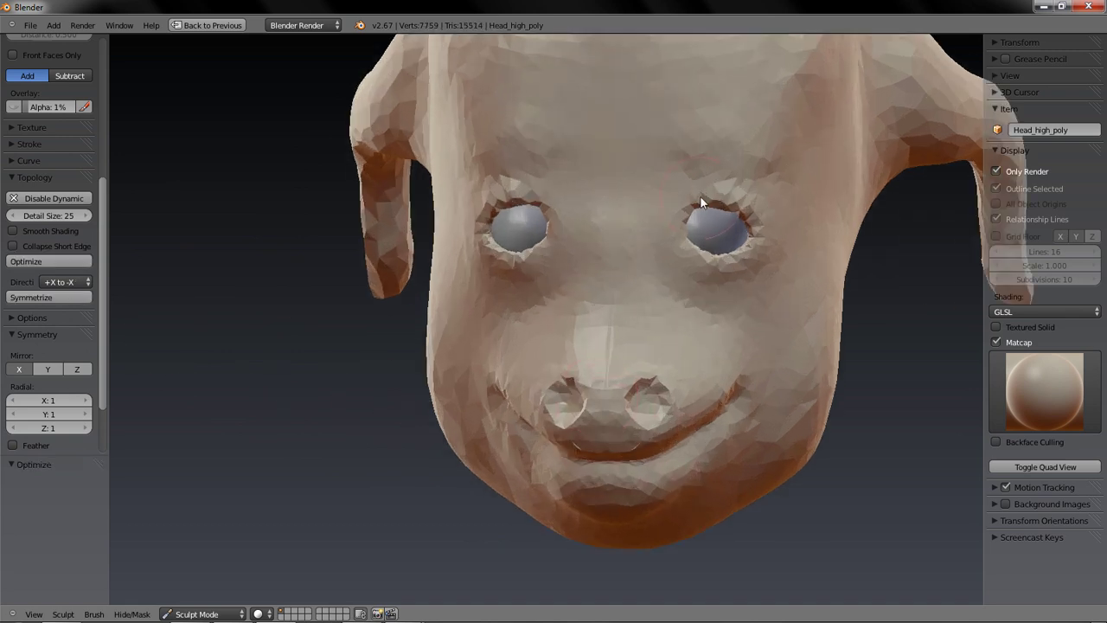
left_click(731, 209)
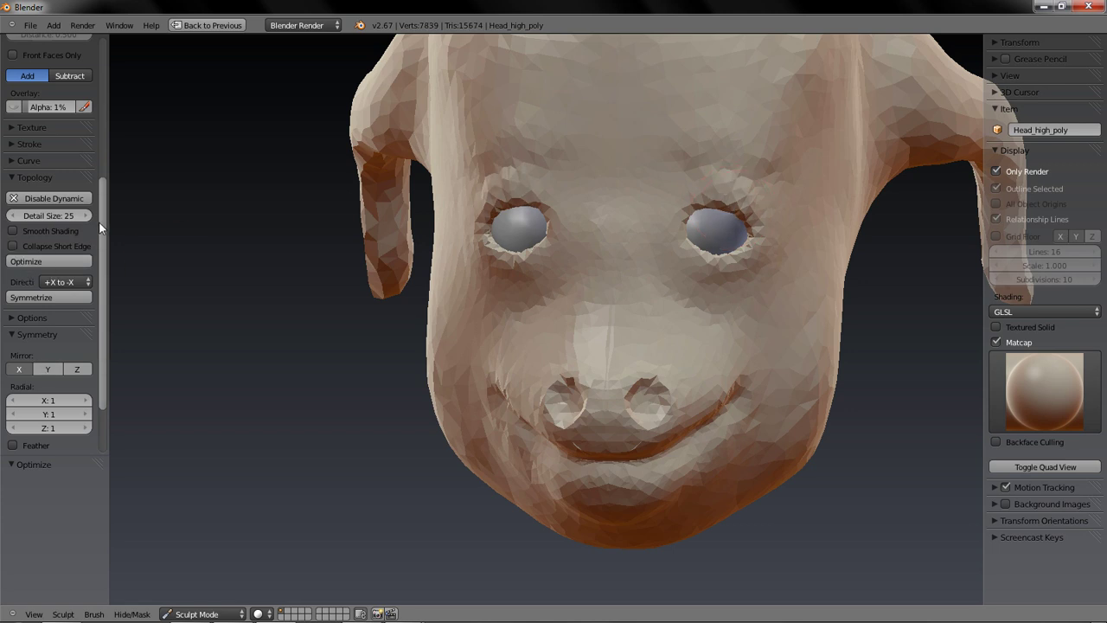
scroll(99, 221, "up", 6)
left_click(53, 104)
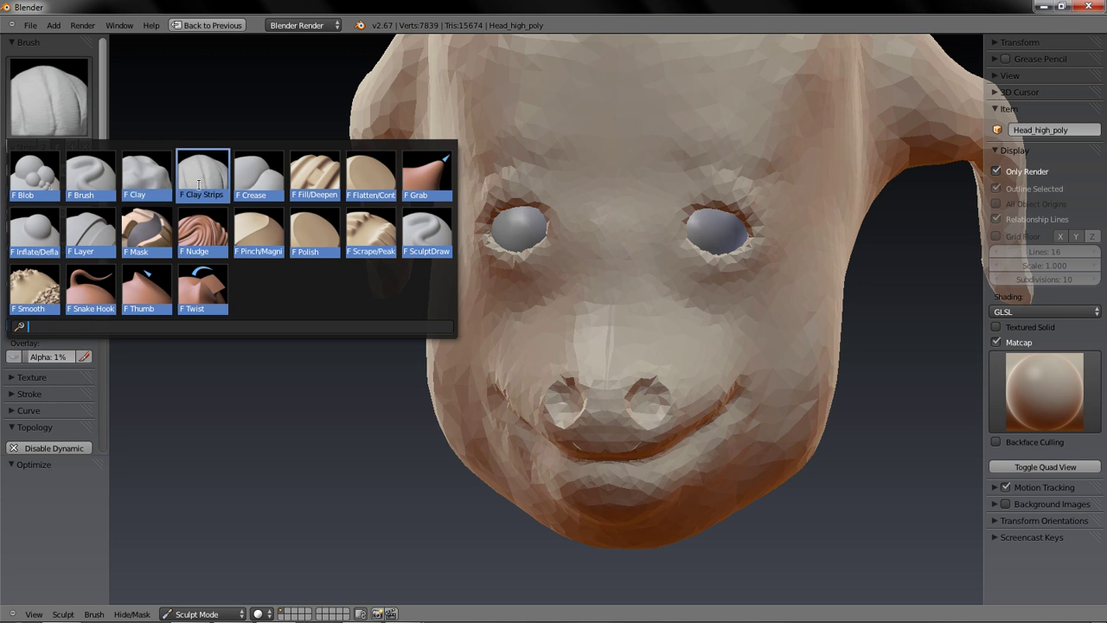
left_click(424, 235)
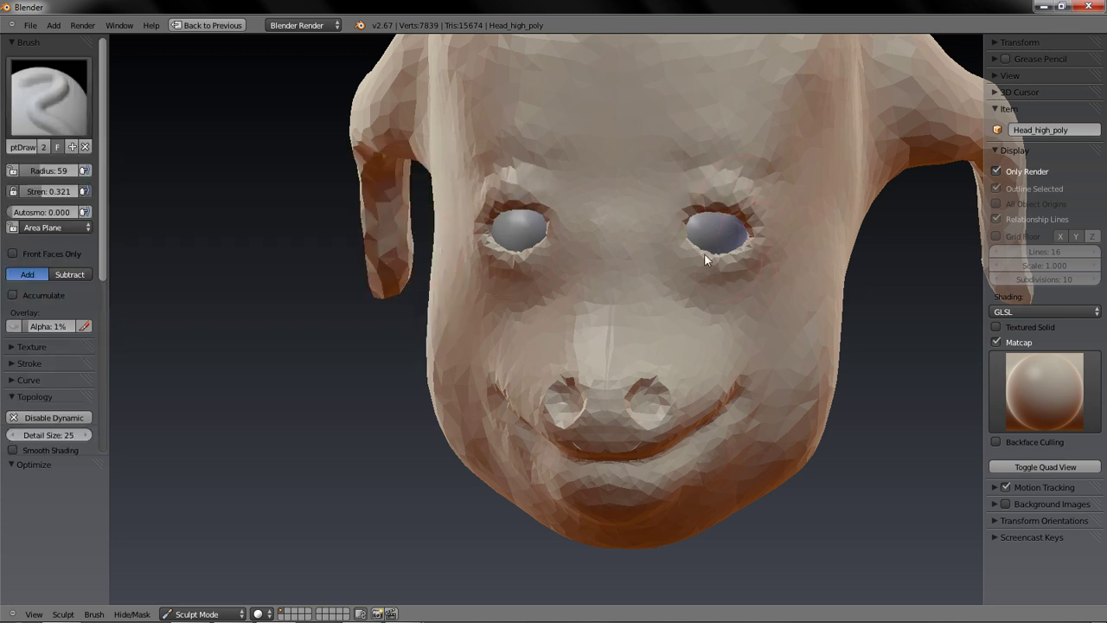
key("s")
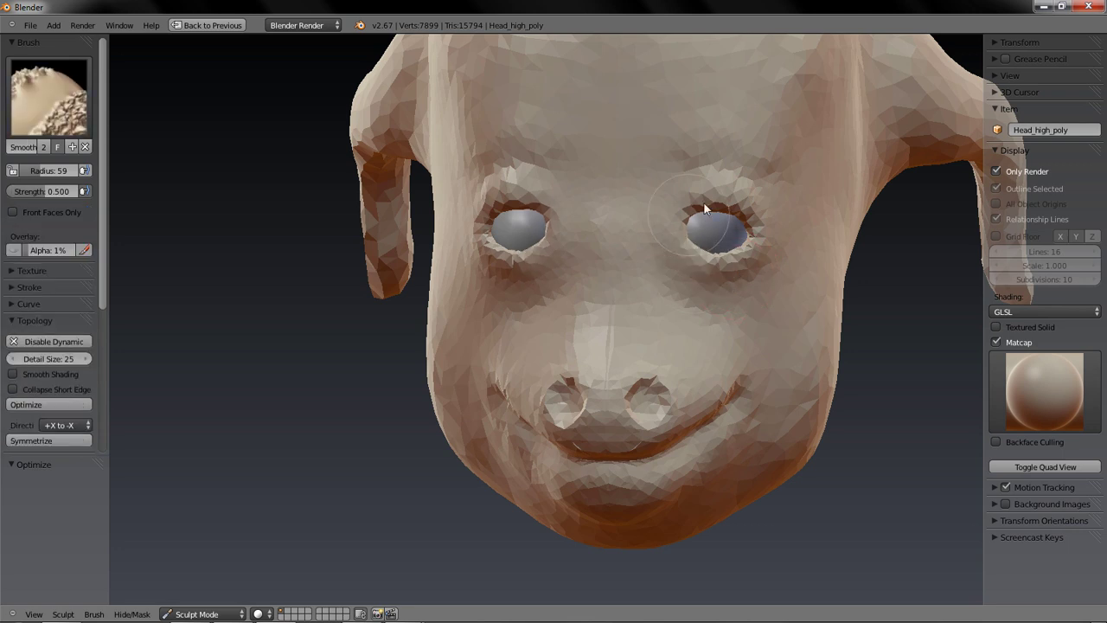
key("x")
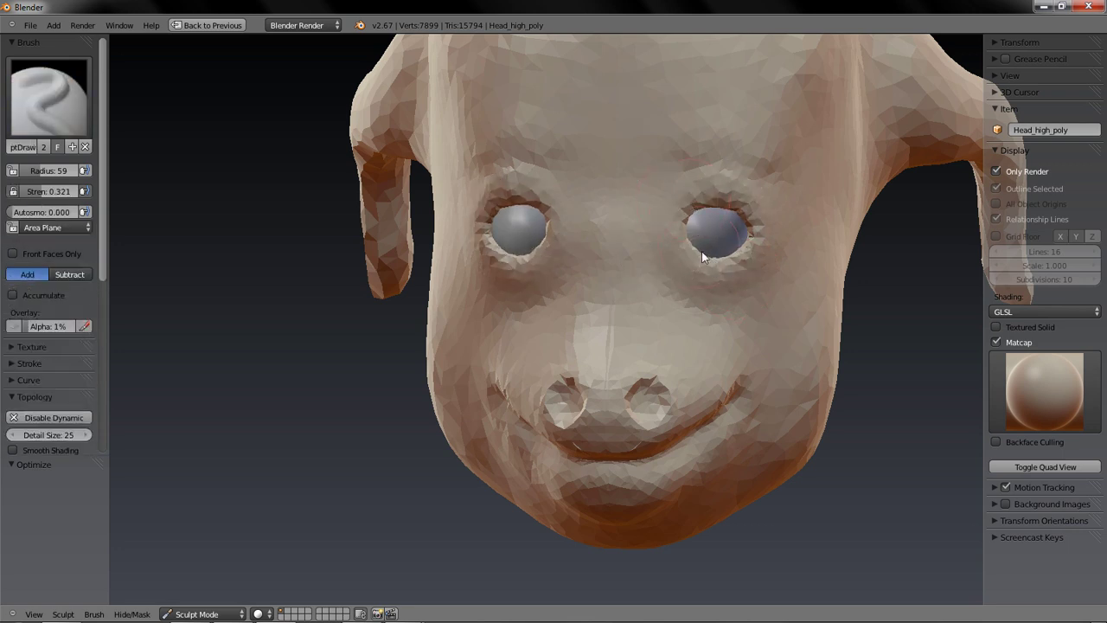
key("s")
key("x")
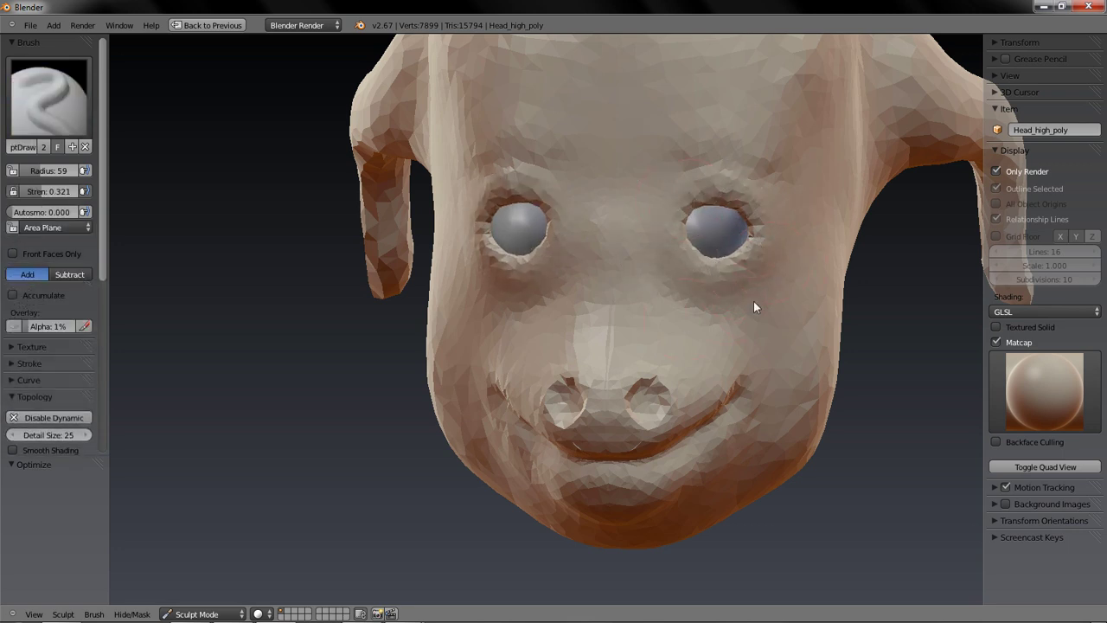
- Pull a neck downward from the underside of the head with the Snake Hook brush at radius 152
key("KP_6")
key("KP_6")
key("KP_6")
key("KP_6")
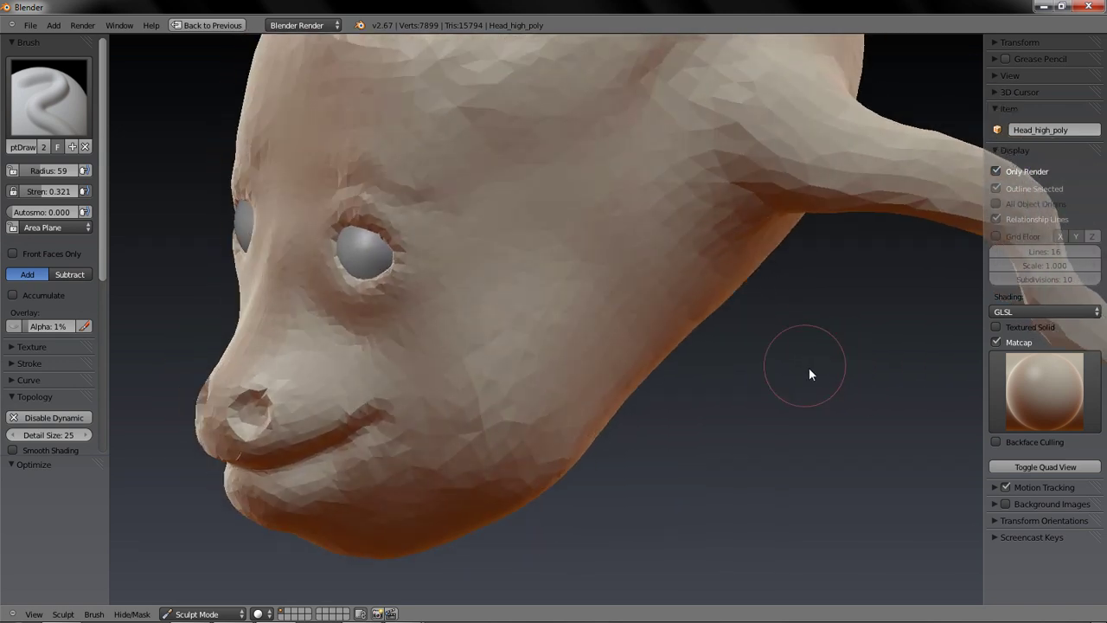
scroll(768, 447, "down", 6)
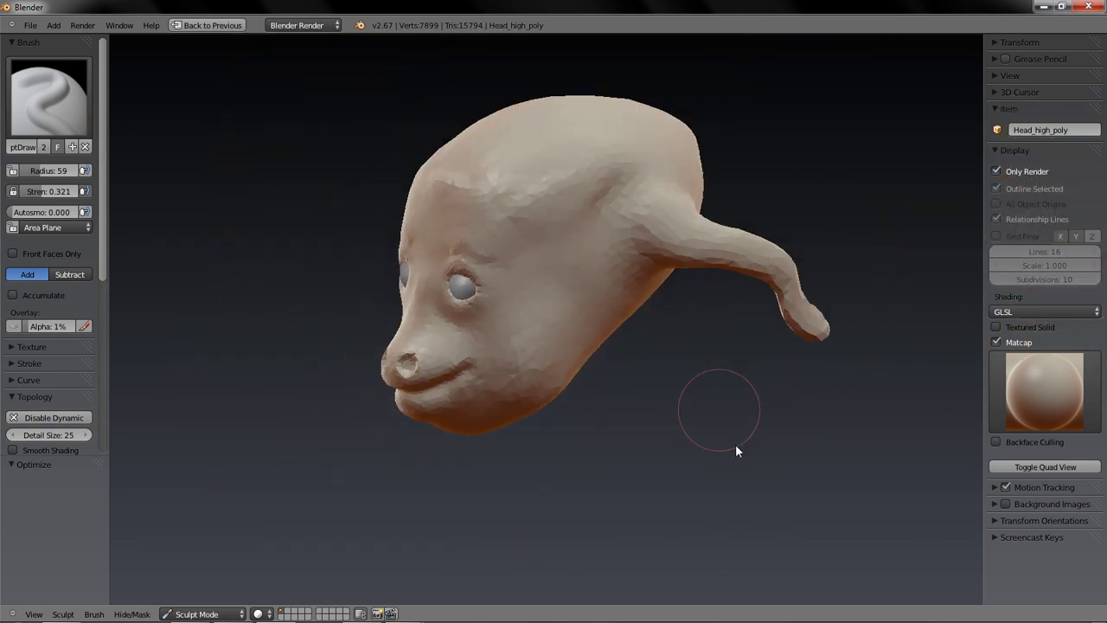
mouse_move(694, 419)
middle_mouse_down()
mouse_move(766, 406)
mouse_move(680, 409)
mouse_move(566, 362)
middle_mouse_up()
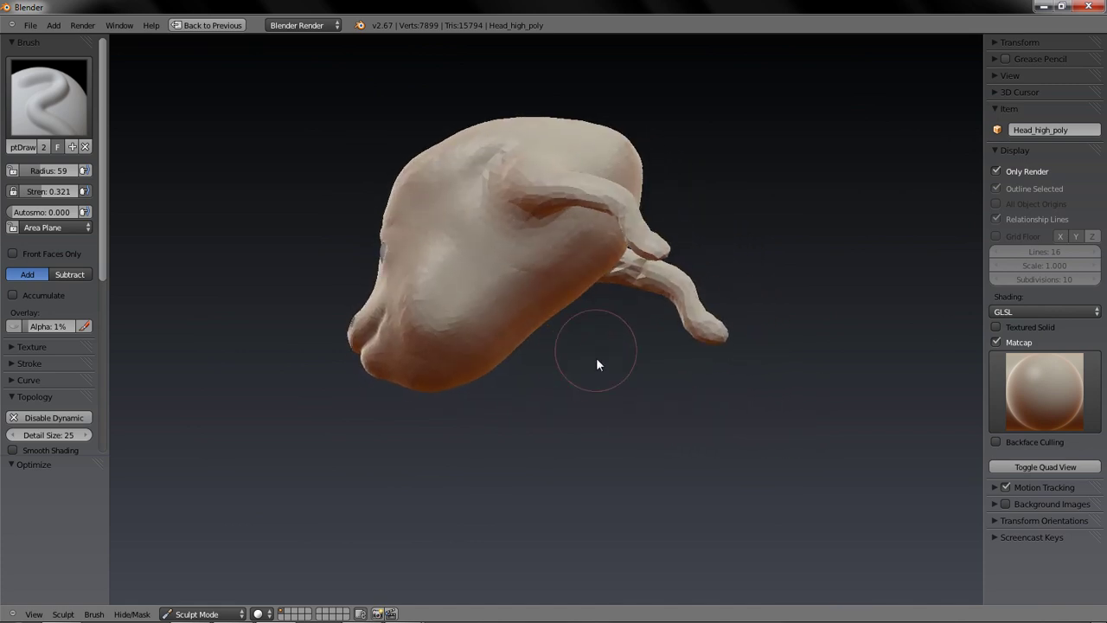
key("g")
key("f")
left_click(504, 371)
left_click(48, 95)
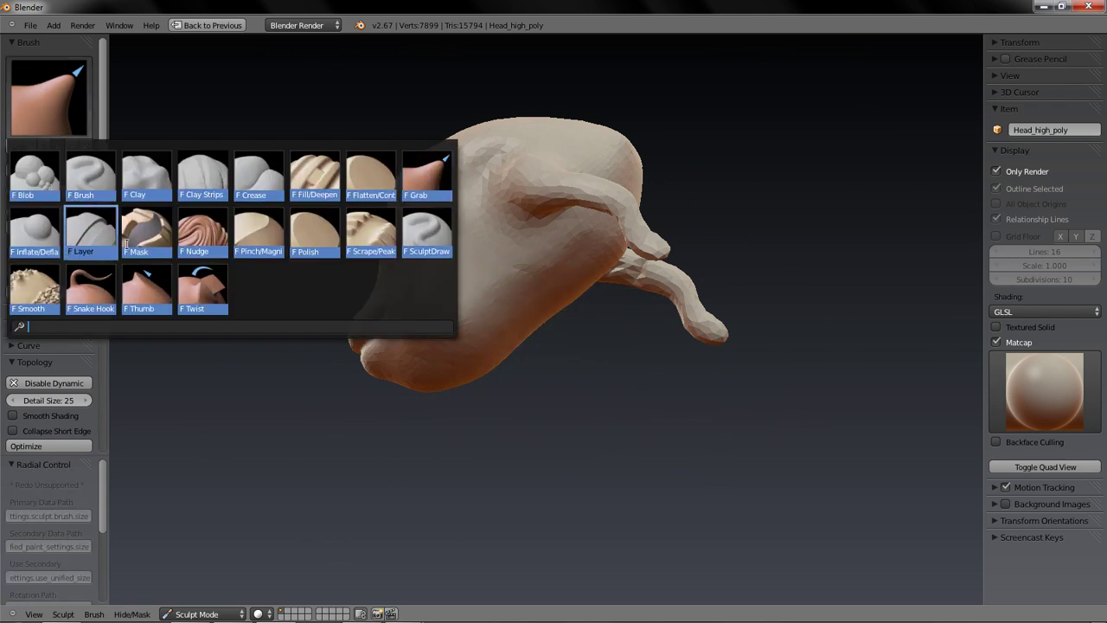
left_click(99, 303)
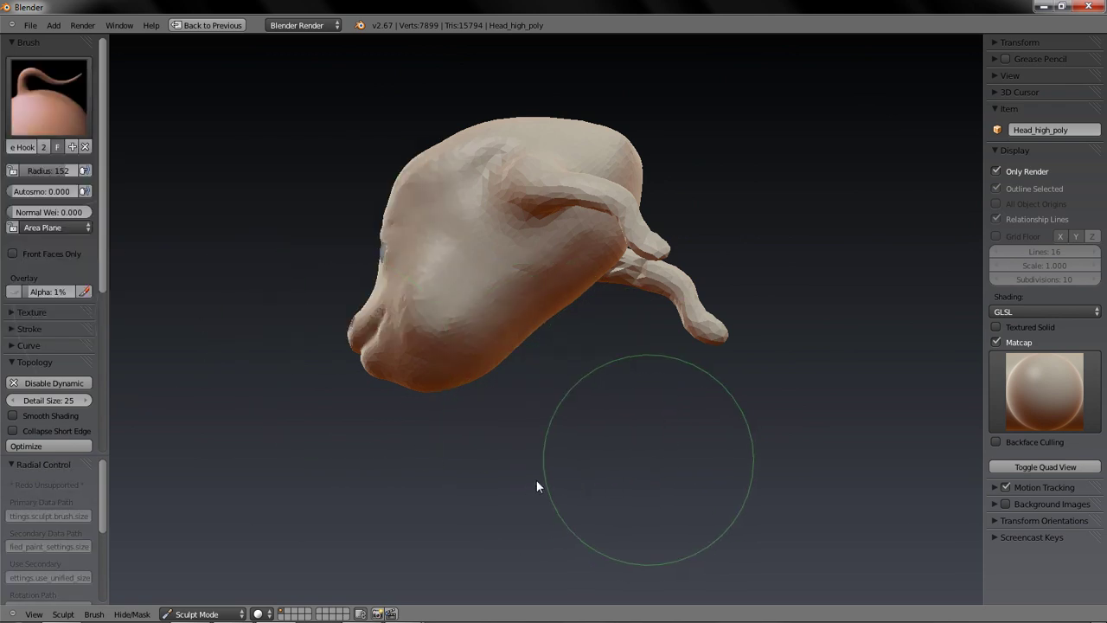
mouse_move(580, 452)
middle_mouse_down()
mouse_move(542, 494)
mouse_move(506, 452)
middle_mouse_up()
mouse_move(508, 334)
left_mouse_down()
mouse_move(516, 323)
mouse_move(521, 388)
mouse_move(472, 457)
mouse_move(447, 527)
left_mouse_up()
- Reshape the neck with the Grab brush at radius 152, extending its lower end down and backward
mouse_move(446, 528)
middle_mouse_down()
mouse_move(600, 541)
mouse_move(697, 533)
mouse_move(657, 521)
middle_mouse_up()
key("g")
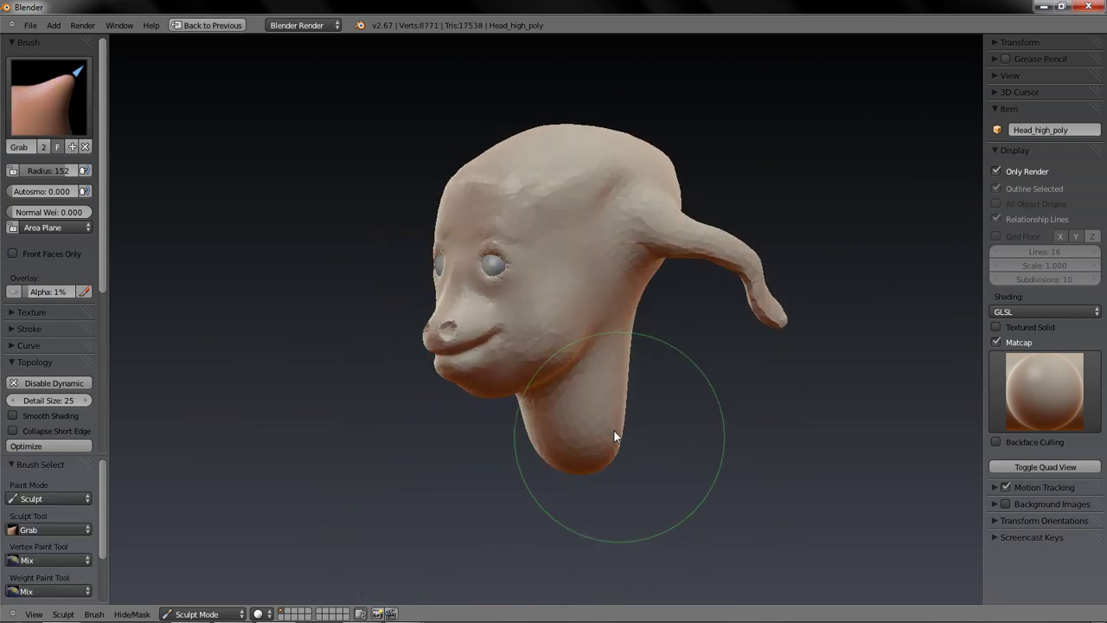
left_click_drag(614, 431, 641, 438)
middle_click_drag(588, 516, 651, 530)
mouse_move(653, 536)
left_mouse_down()
mouse_move(672, 452)
mouse_move(697, 455)
left_mouse_up()
mouse_move(598, 469)
left_mouse_down()
mouse_move(594, 482)
mouse_move(611, 482)
left_mouse_up()
mouse_move(703, 506)
middle_mouse_down()
mouse_move(611, 547)
mouse_move(622, 452)
middle_mouse_up()
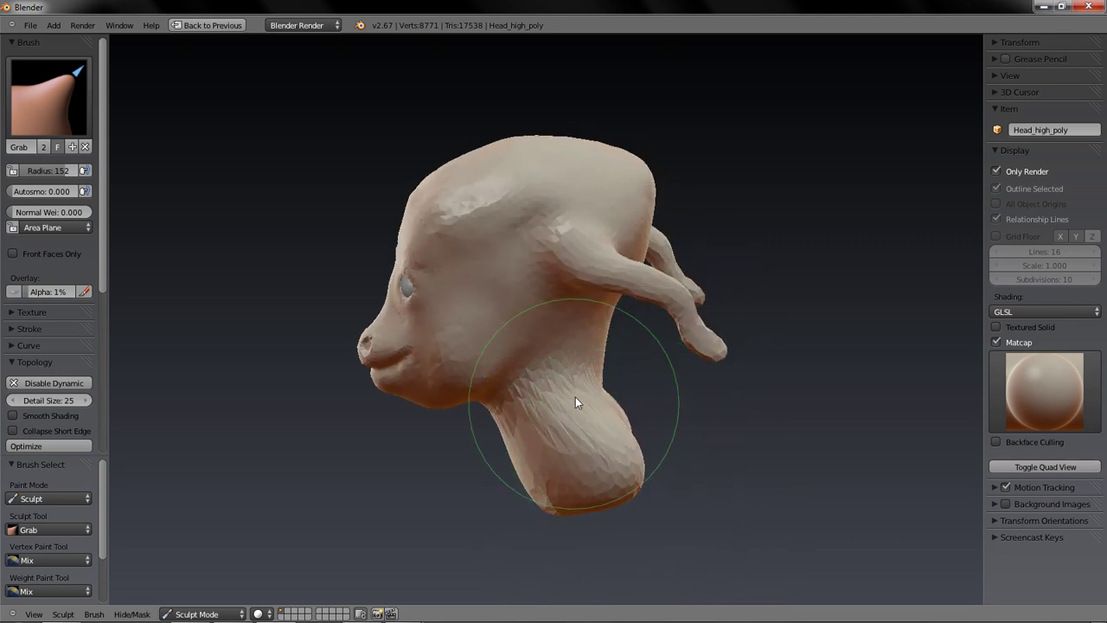
- Build up volume on the side and front of the neck with the Clay Strips brush
key("d")
key("s")
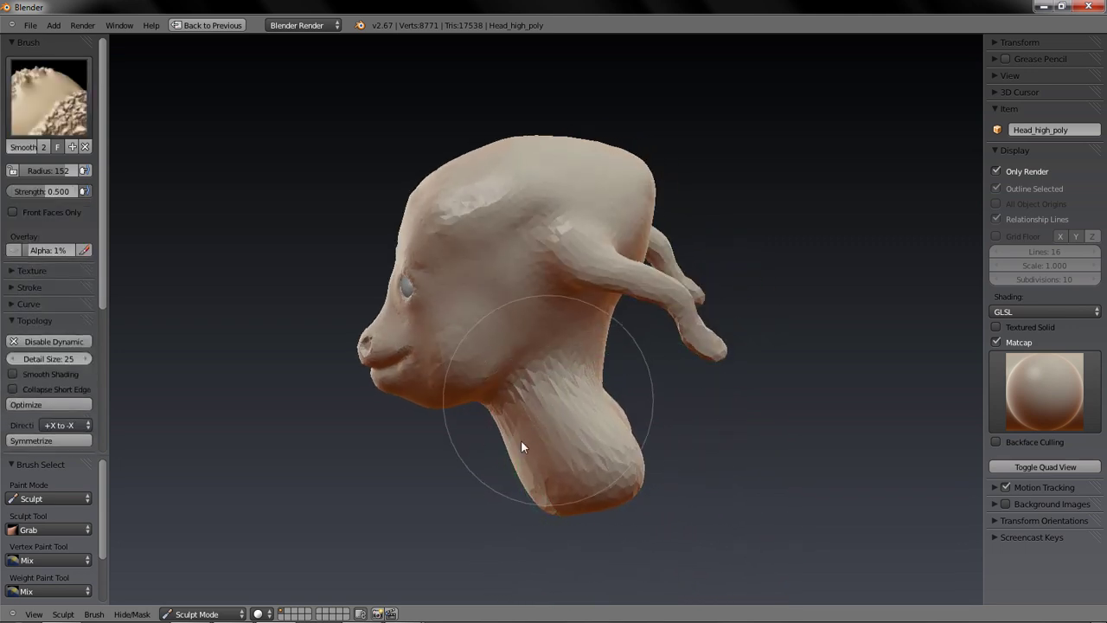
key("c")
mouse_move(582, 445)
left_mouse_down()
mouse_move(610, 473)
mouse_move(533, 520)
left_mouse_up()
mouse_move(534, 521)
middle_mouse_down()
mouse_move(587, 483)
mouse_move(582, 401)
middle_mouse_up()
mouse_move(583, 401)
left_mouse_down()
mouse_move(560, 422)
mouse_move(597, 384)
left_mouse_up()
- Set the brush radius to 71, add clay to the front of the neck and smooth it
key("f")
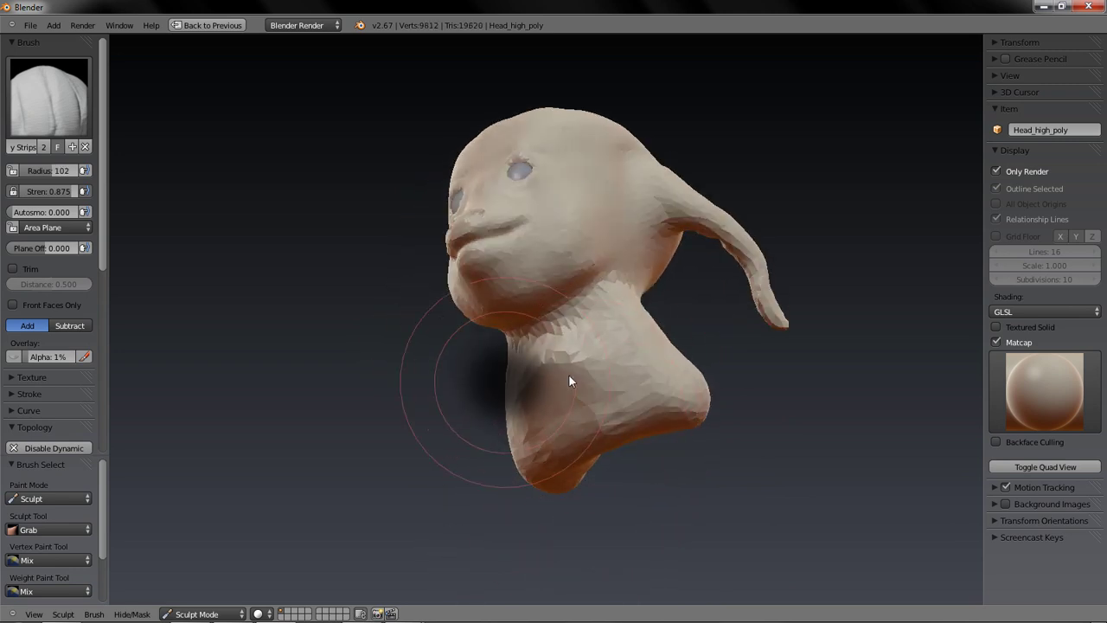
left_click(562, 372)
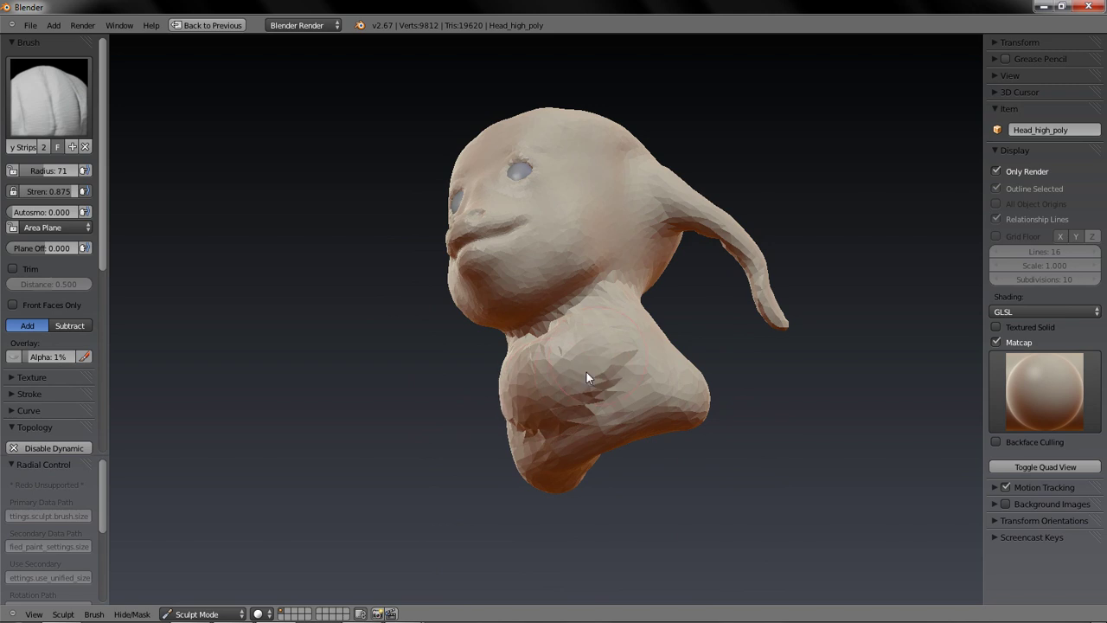
key("shift+s")
mouse_move(534, 396)
left_mouse_down()
mouse_move(552, 398)
mouse_move(557, 375)
mouse_move(616, 321)
mouse_move(557, 320)
left_mouse_up()
key("c")
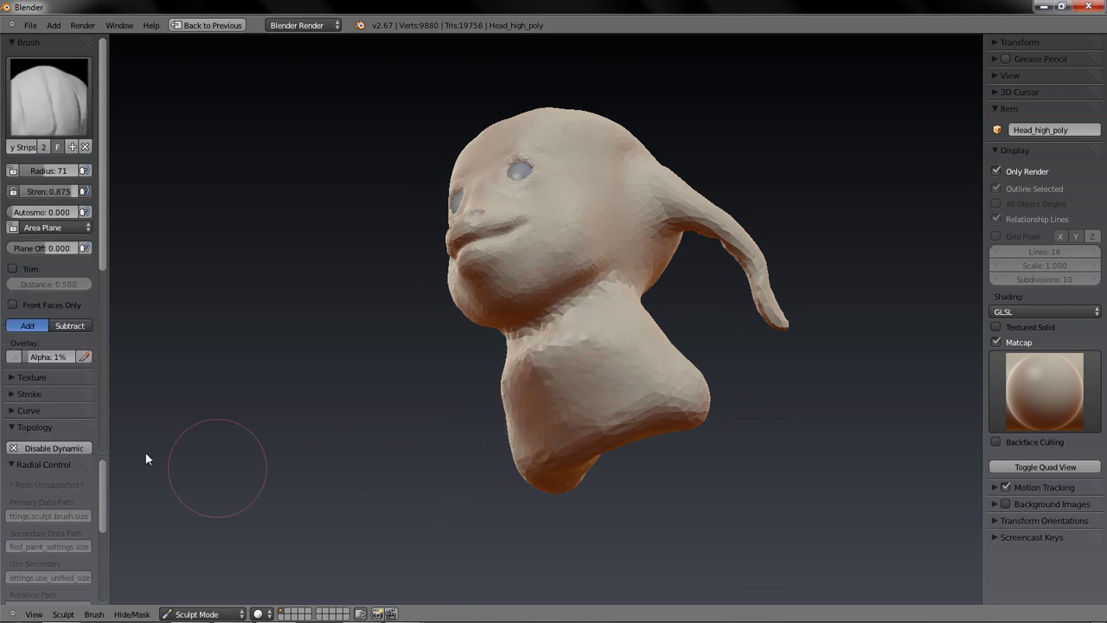
- Build up the back of the neck with Clay Strips and smooth its side below the horn
left_click_drag(101, 261, 188, 313)
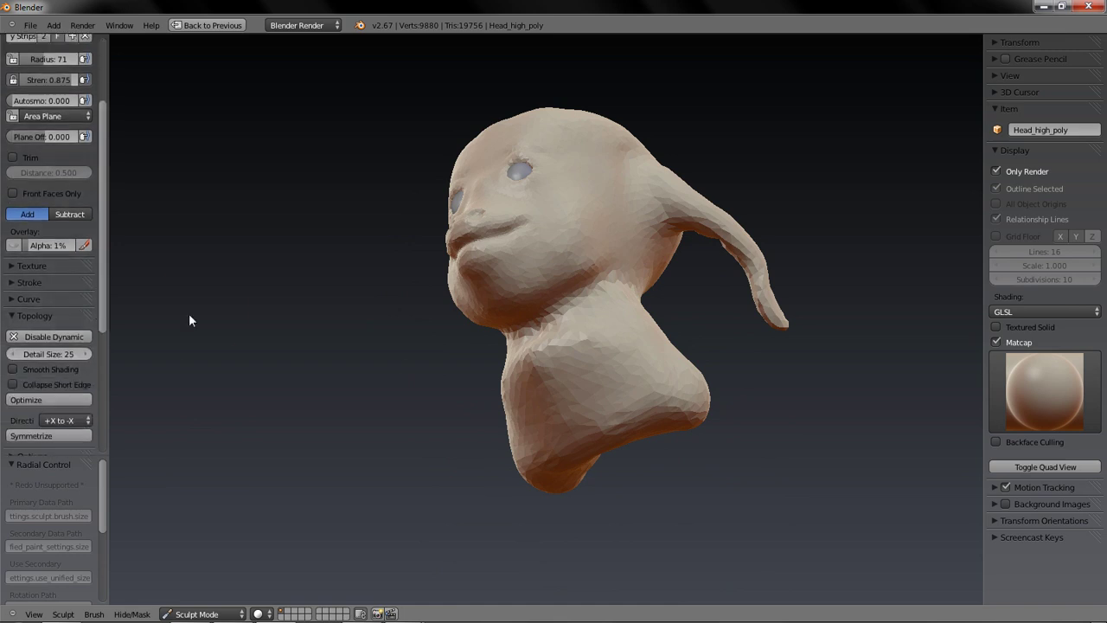
mouse_move(709, 445)
middle_mouse_down()
mouse_move(604, 495)
mouse_move(513, 497)
mouse_move(539, 401)
middle_mouse_up()
mouse_move(539, 400)
left_mouse_down()
mouse_move(504, 436)
mouse_move(545, 454)
left_mouse_up()
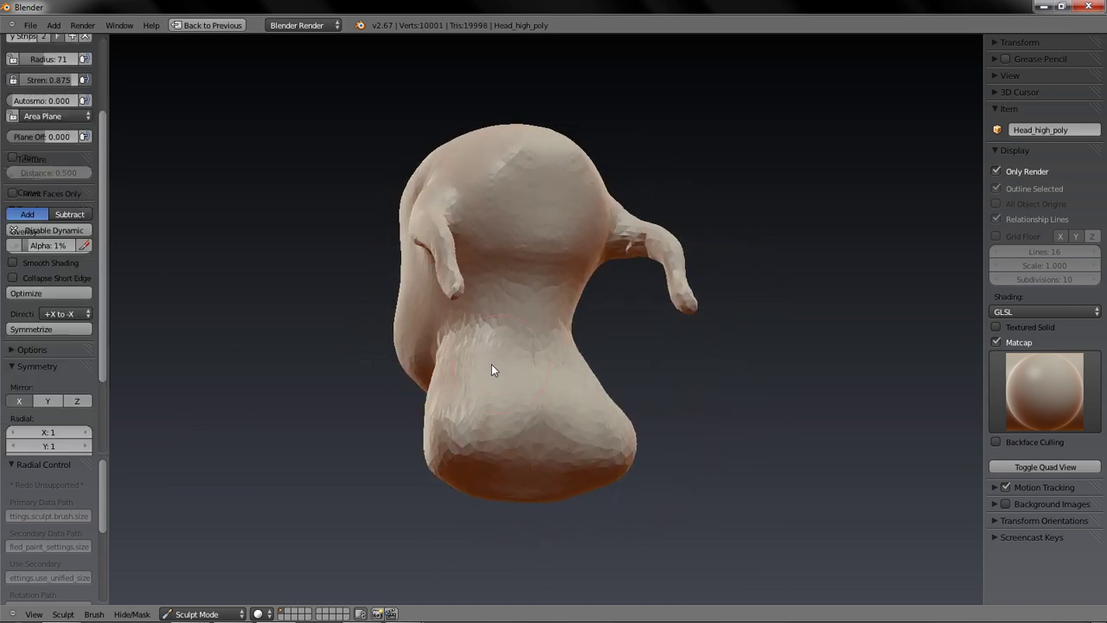
middle_click_drag(415, 457, 526, 376)
left_click_drag(513, 341, 476, 353, "shift")
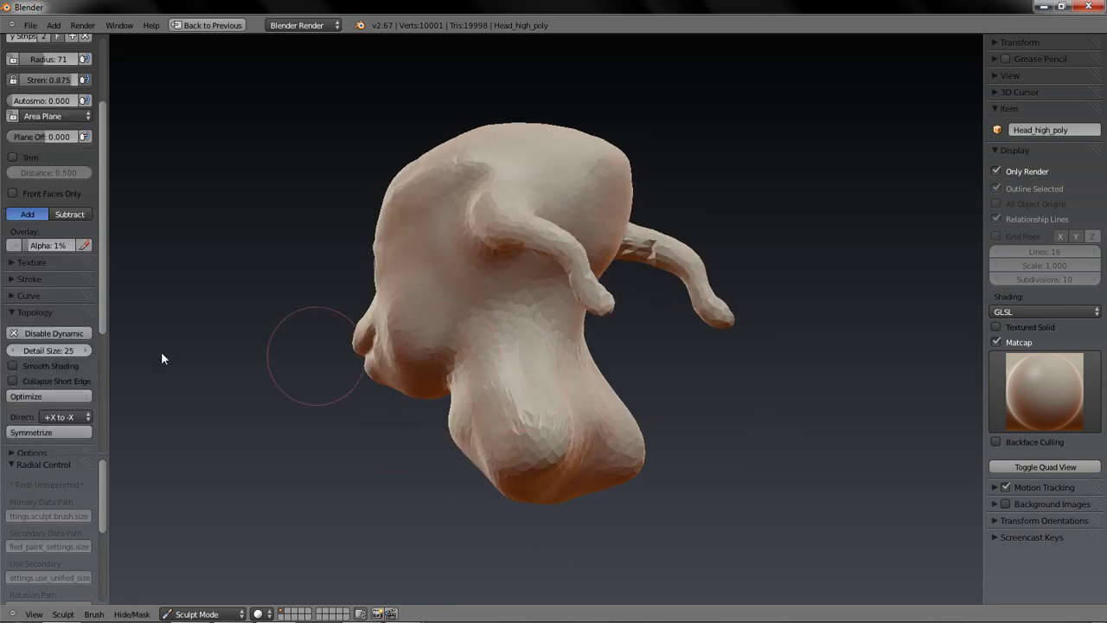
- Enable collapsing of short edges for dynamic topology and smooth the neck below the jaw
left_click(61, 384)
key("shift")
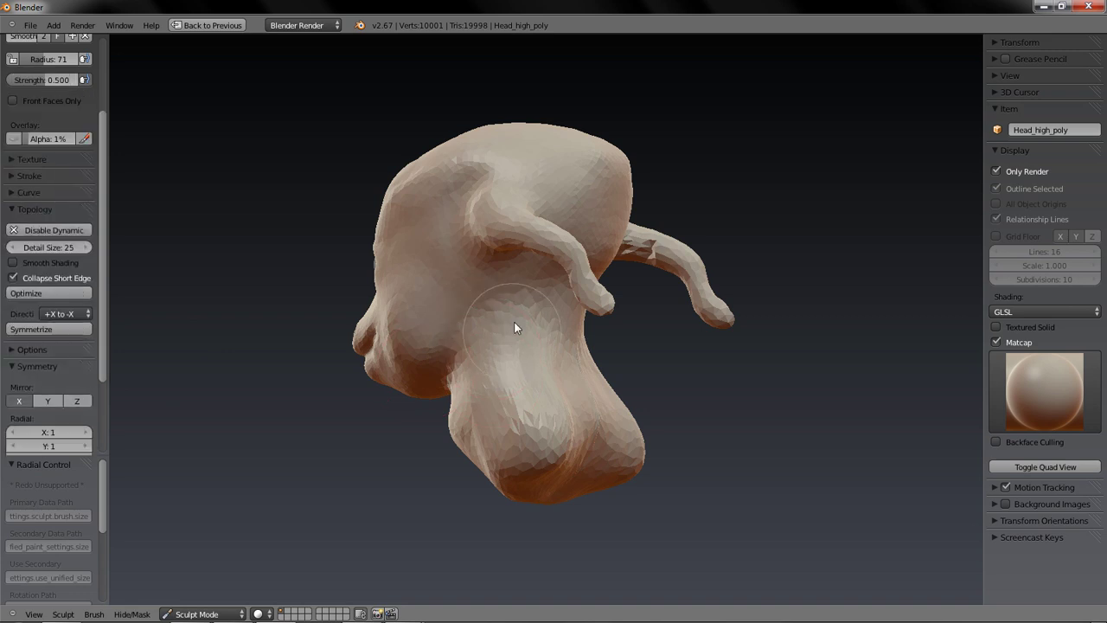
middle_click_drag(414, 477, 540, 359)
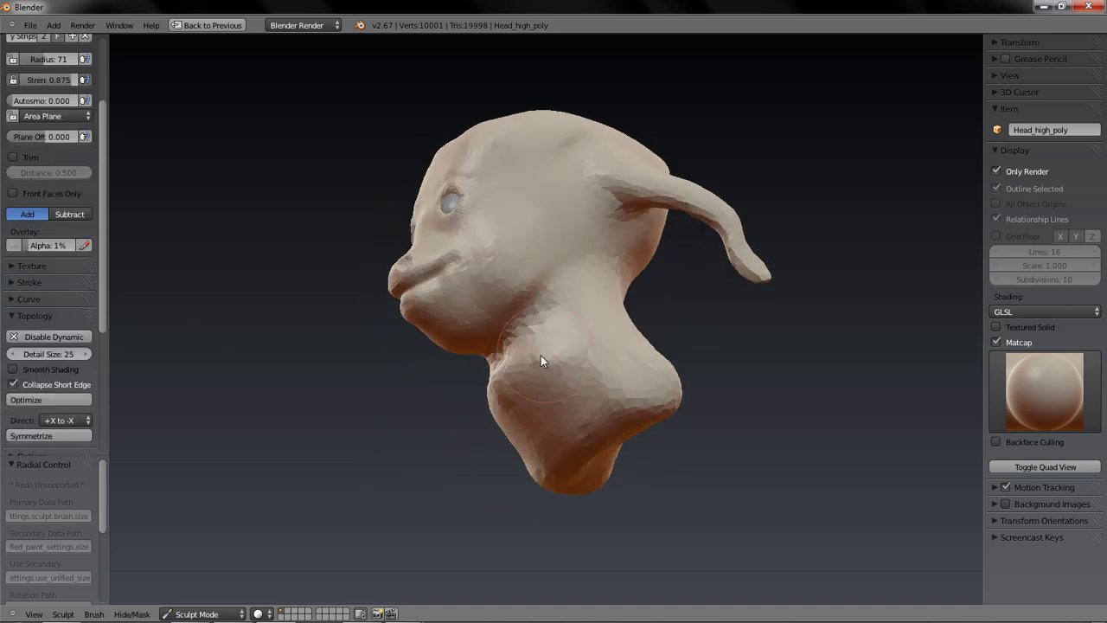
key("shift")
left_click_drag(498, 396, 512, 358, "shift")
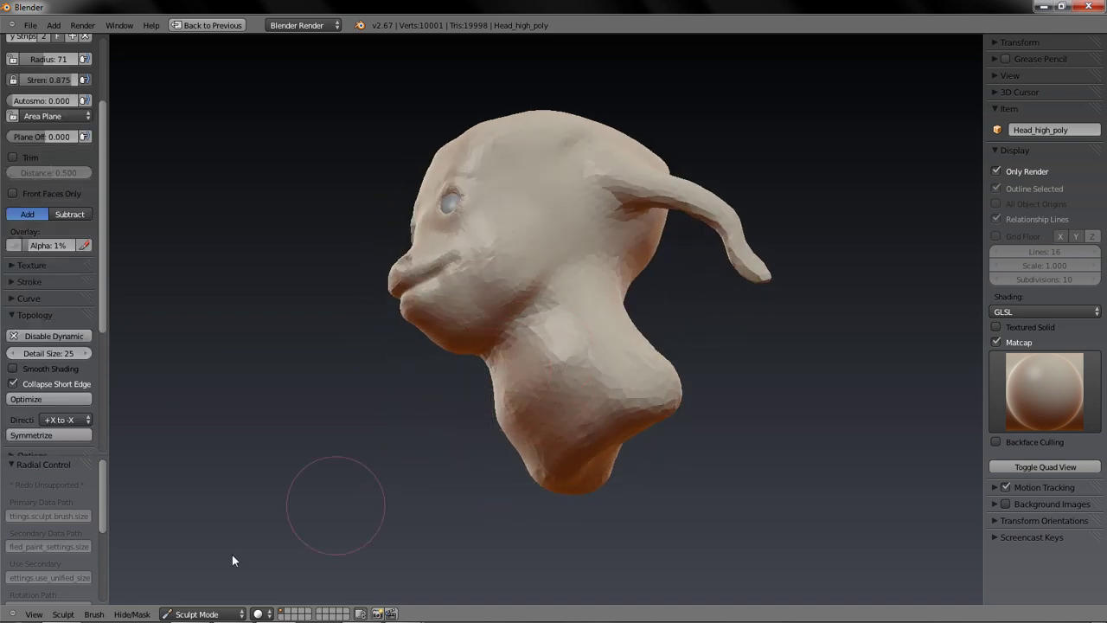
- Change the Clay Strips brush's sculpt tool to Simplify and simplify the mesh on the side of the neck
left_click(94, 614)
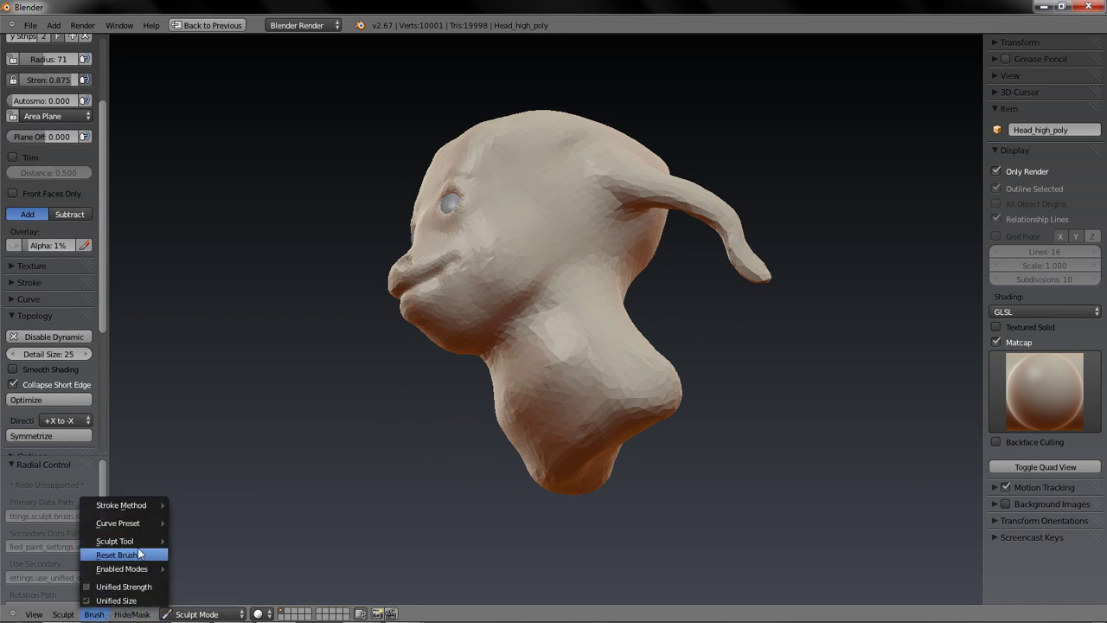
mouse_move(139, 541)
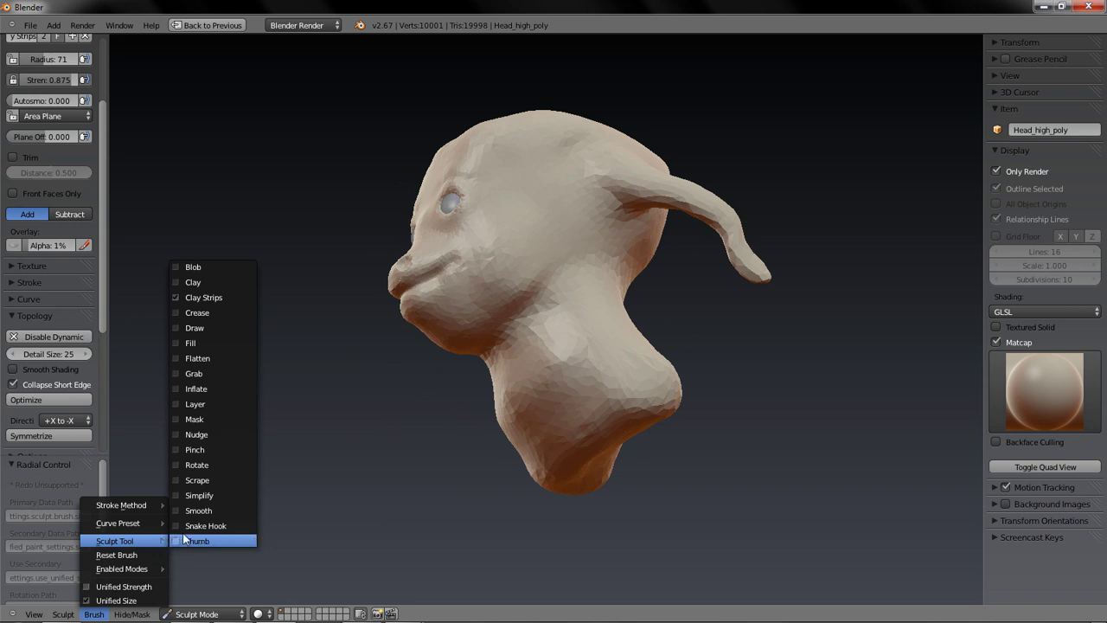
left_click(210, 494)
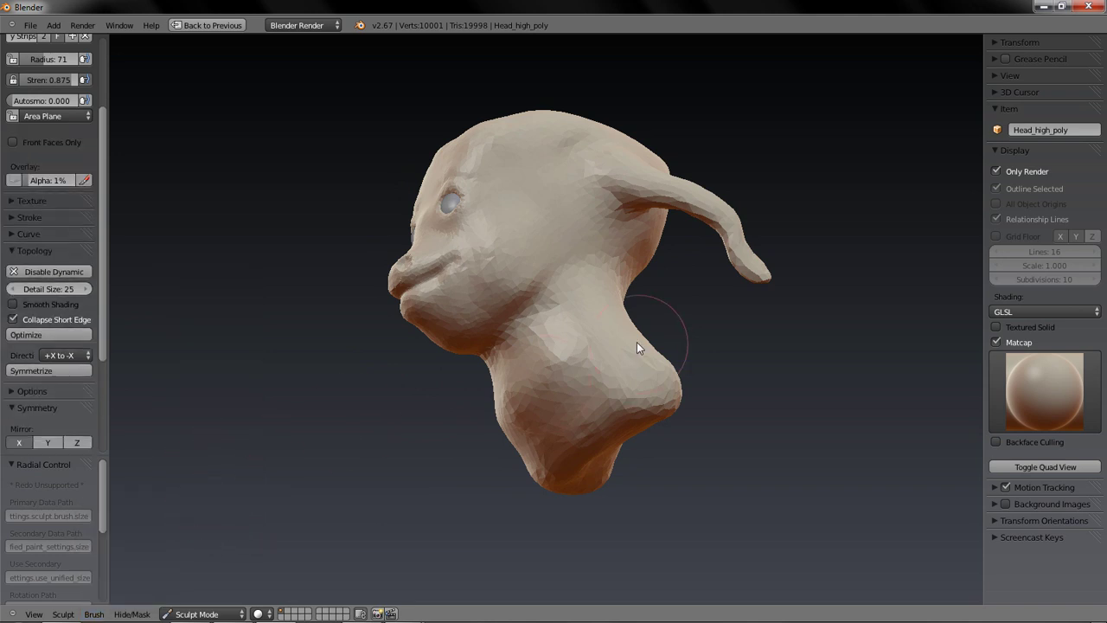
left_click_drag(570, 360, 450, 419)
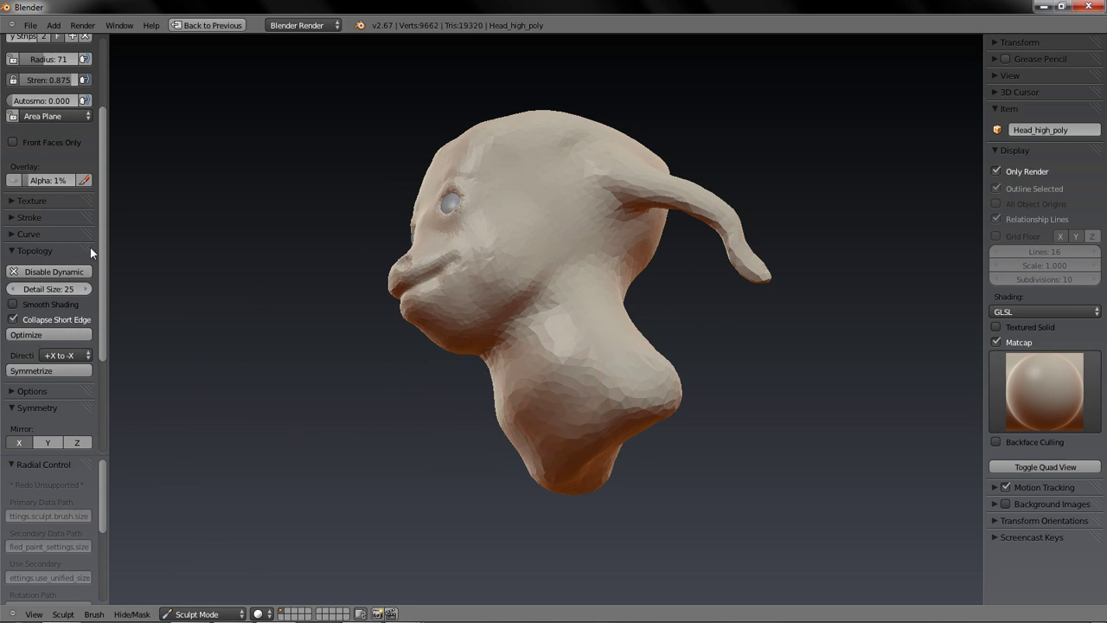
scroll(99, 234, "up", 3)
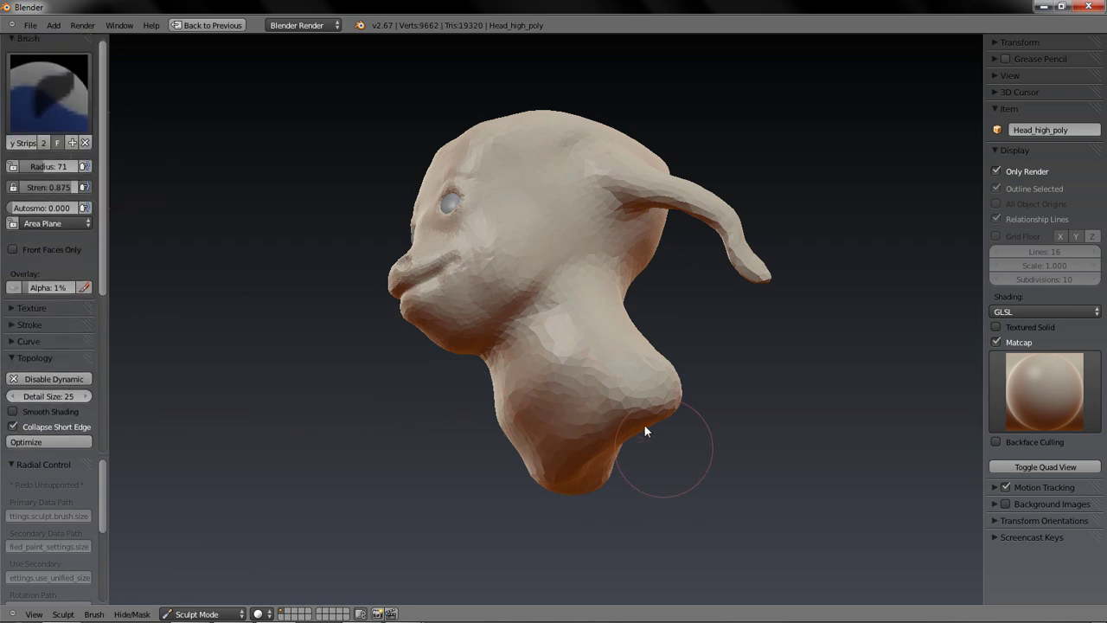
- Simplify the mesh where the neck meets the head on both sides, checking it in wireframe
scroll(484, 472, "up", 4)
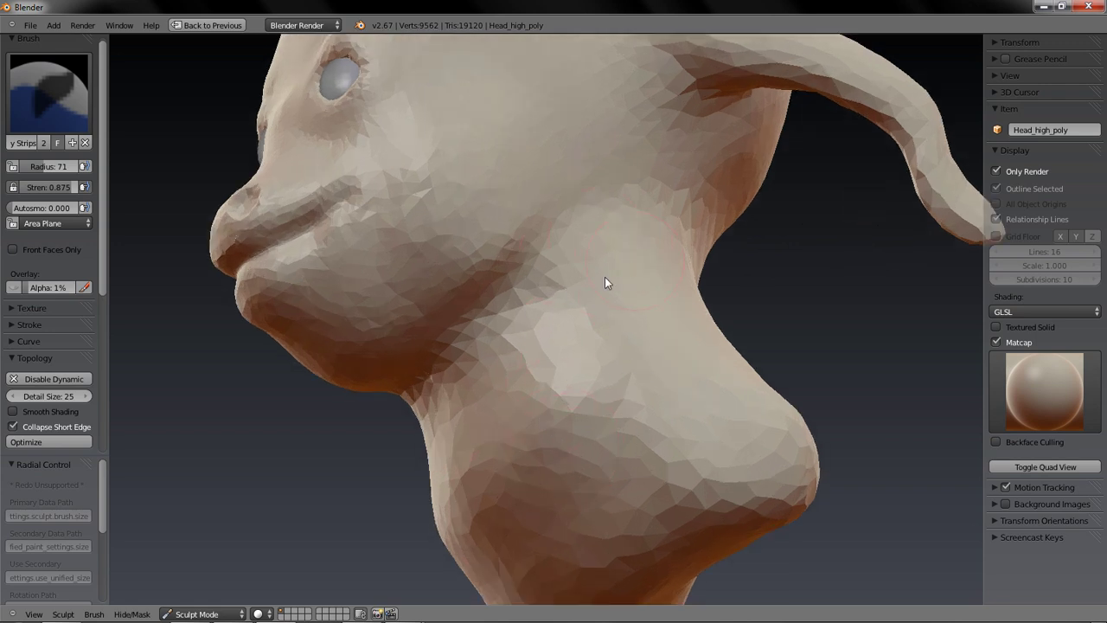
key("z")
key("z")
mouse_move(375, 504)
middle_mouse_down()
mouse_move(512, 508)
mouse_move(652, 471)
middle_mouse_up()
left_click(474, 316)
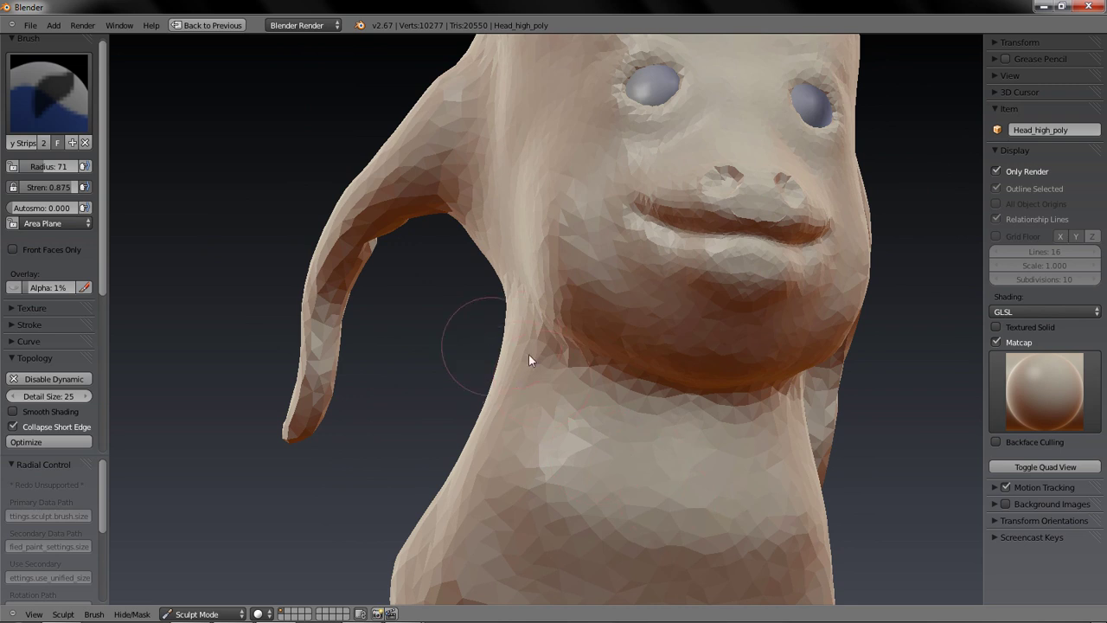
- Try the SculptDraw brush, return to Clay Strips and set that brush's sculpt tool back to Clay Strips
left_click(48, 94)
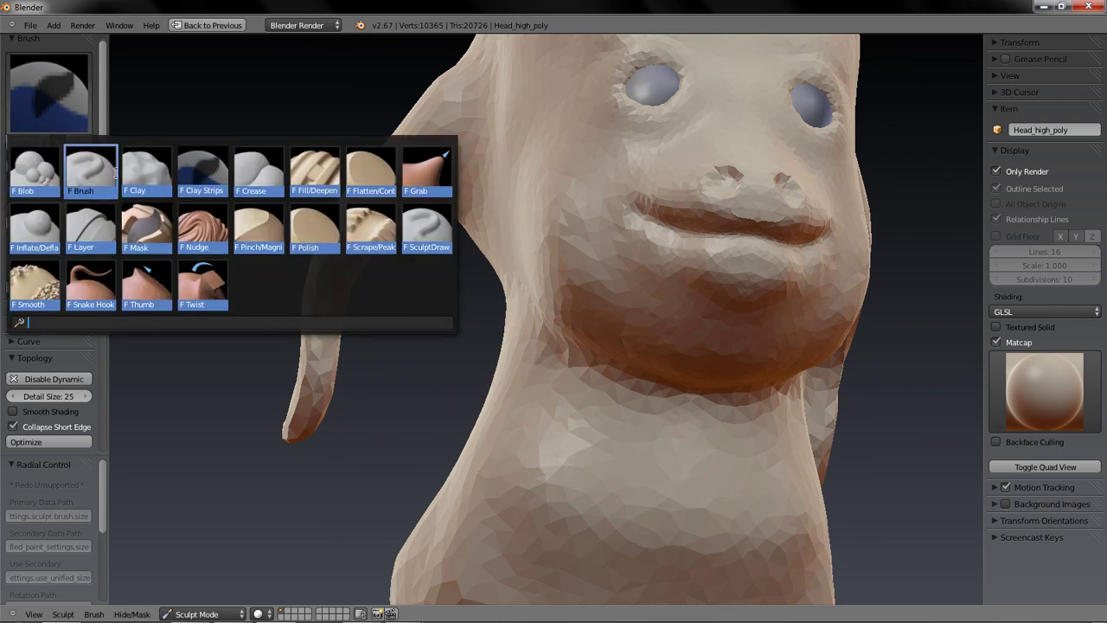
left_click(424, 245)
mouse_move(417, 461)
middle_mouse_down()
mouse_move(394, 469)
mouse_move(410, 470)
middle_mouse_up()
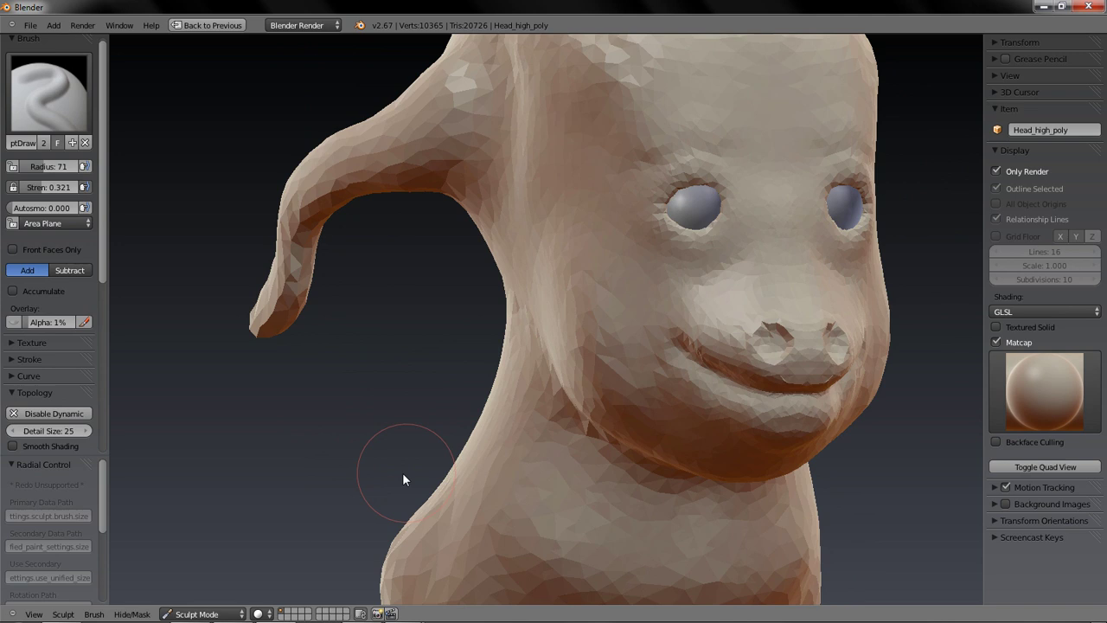
key("3")
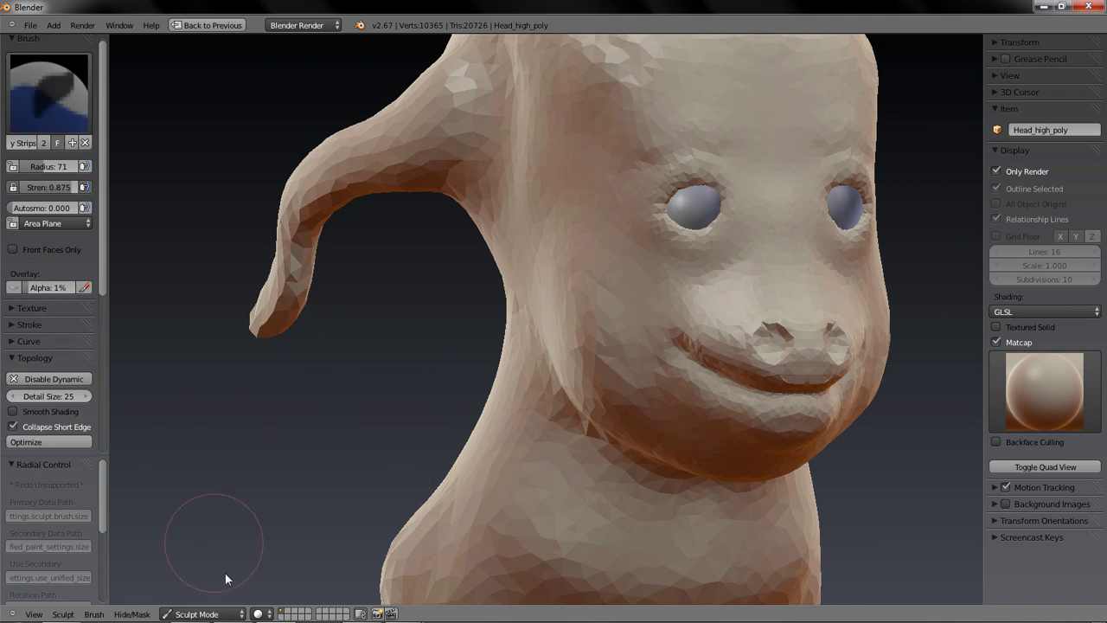
left_click(93, 614)
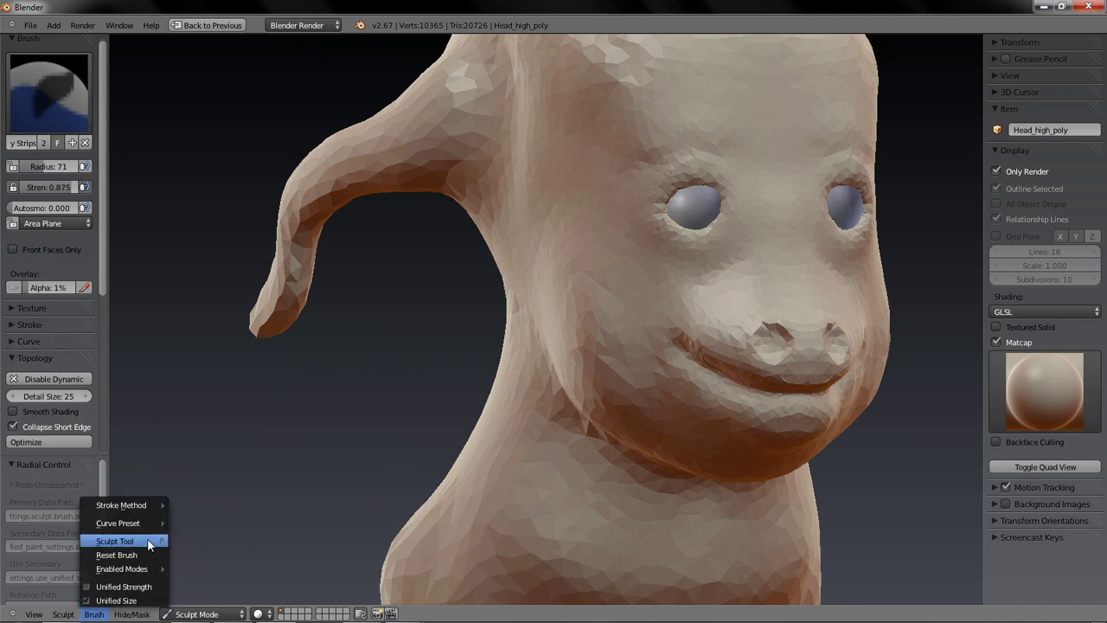
mouse_move(151, 538)
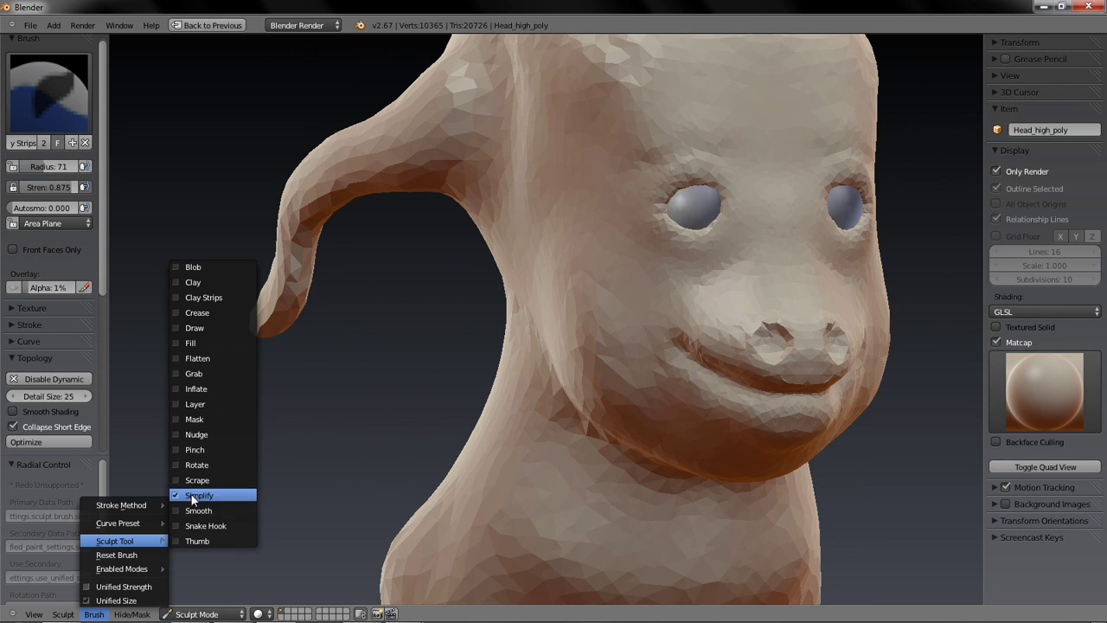
left_click(208, 297)
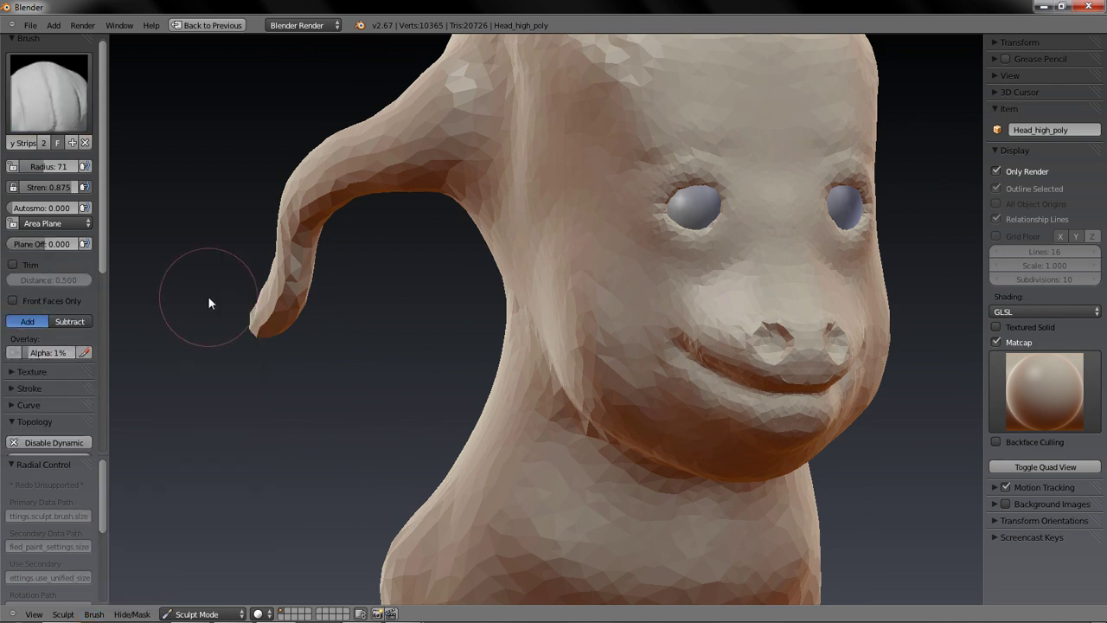
mouse_move(380, 422)
middle_mouse_down()
mouse_move(399, 427)
mouse_move(363, 417)
middle_mouse_up()
- Add a copy of the Clay Strips brush named Simplify with the Simplify sculpt tool, and reselect the Clay Strips brush
left_click(61, 113)
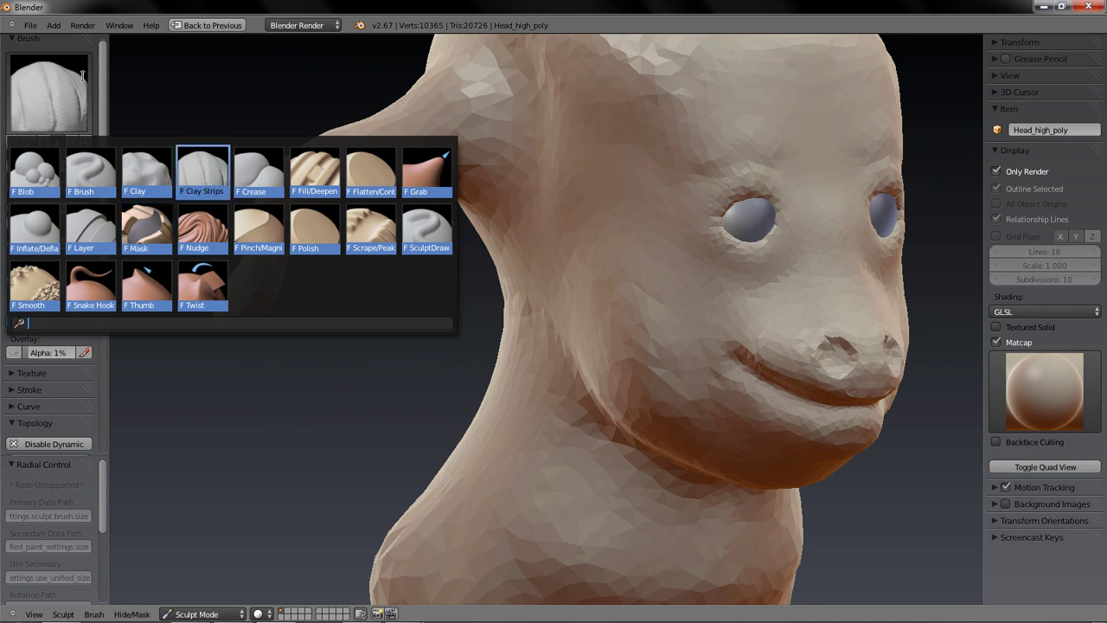
left_click(201, 173)
right_click(26, 103)
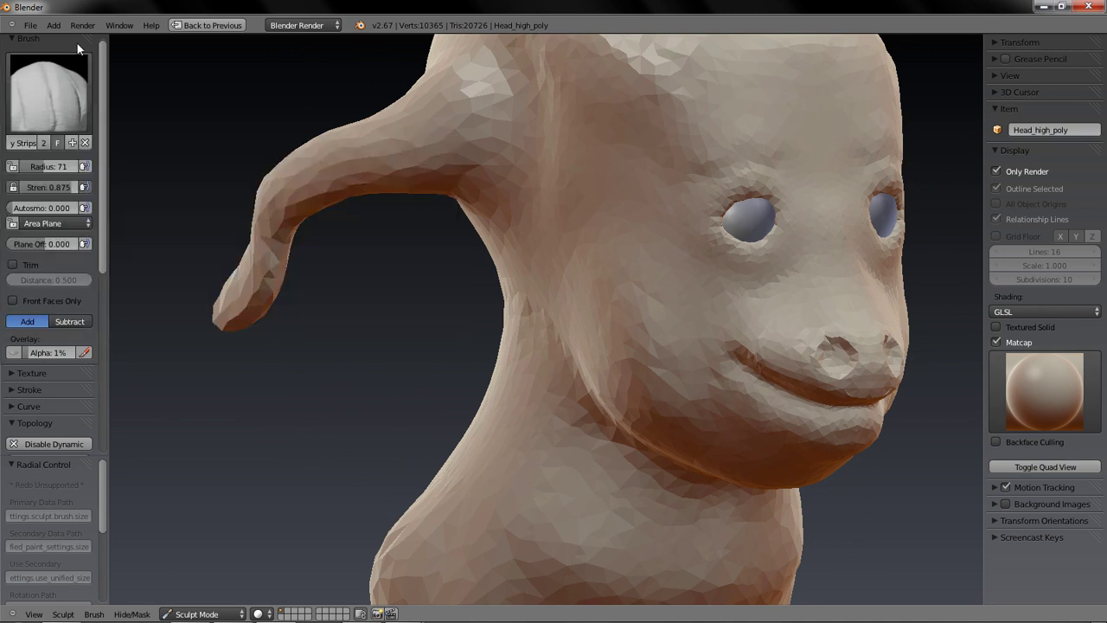
scroll(74, 57, "up", 1)
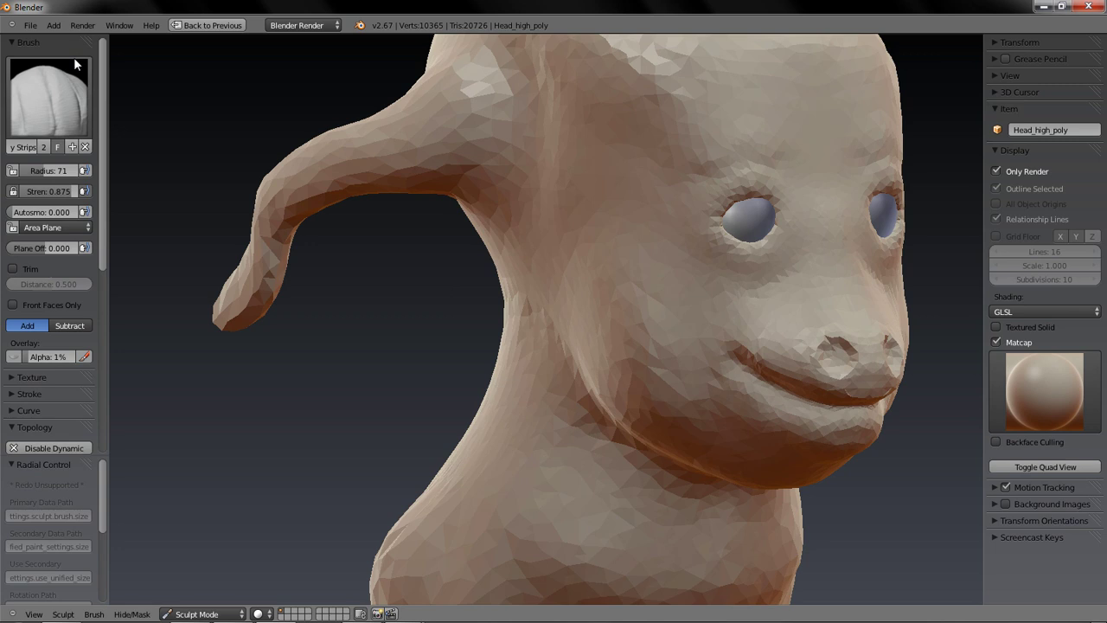
left_click(73, 147)
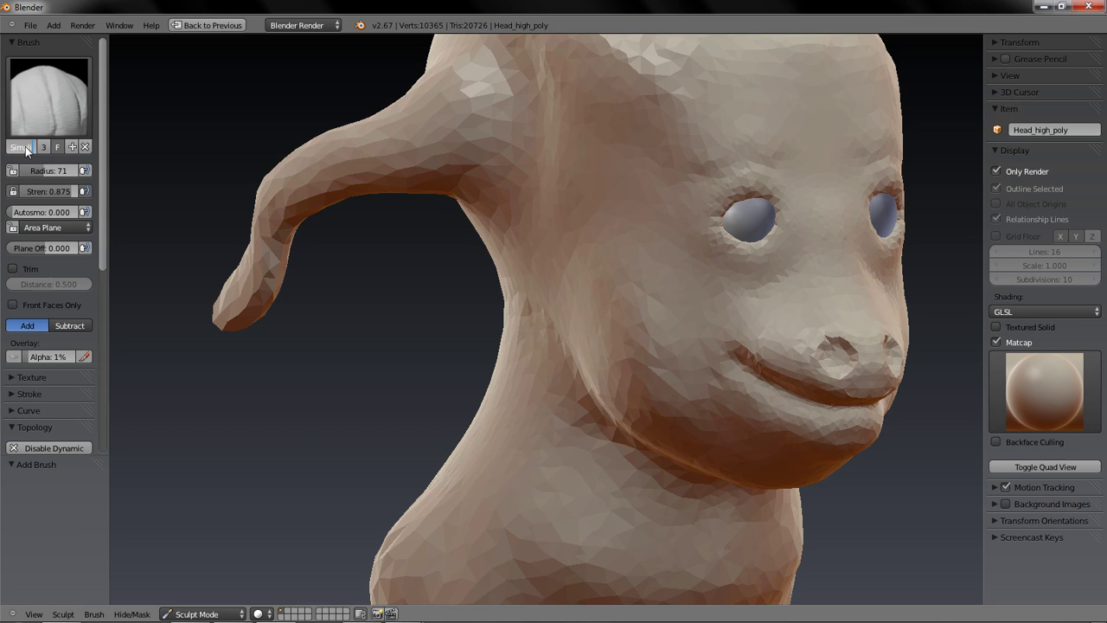
left_click(107, 614)
mouse_move(130, 540)
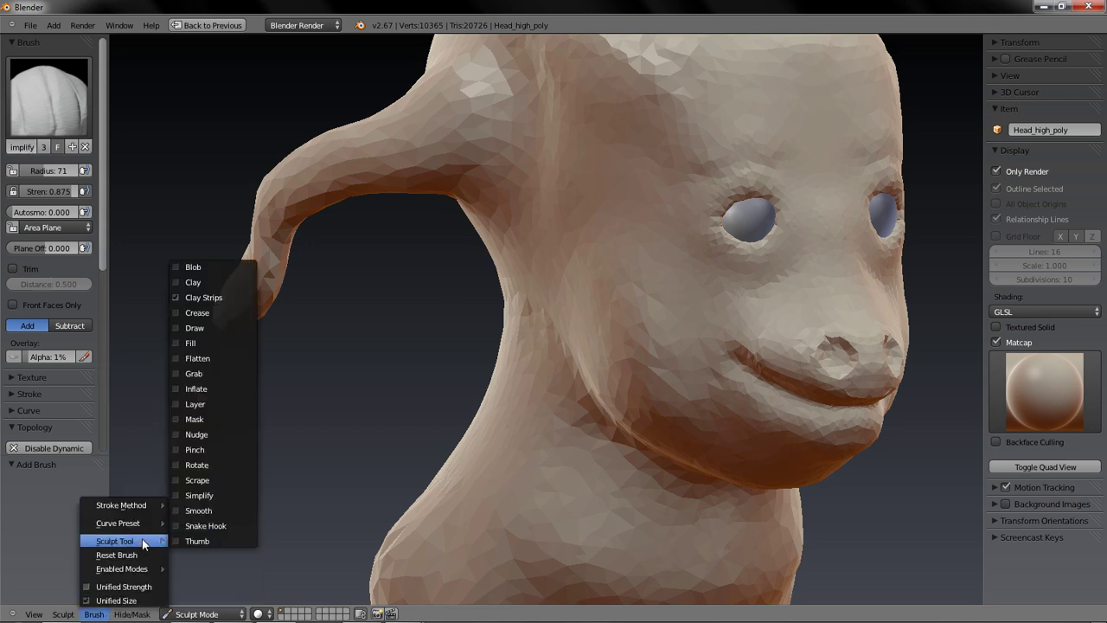
left_click(212, 494)
left_click(75, 101)
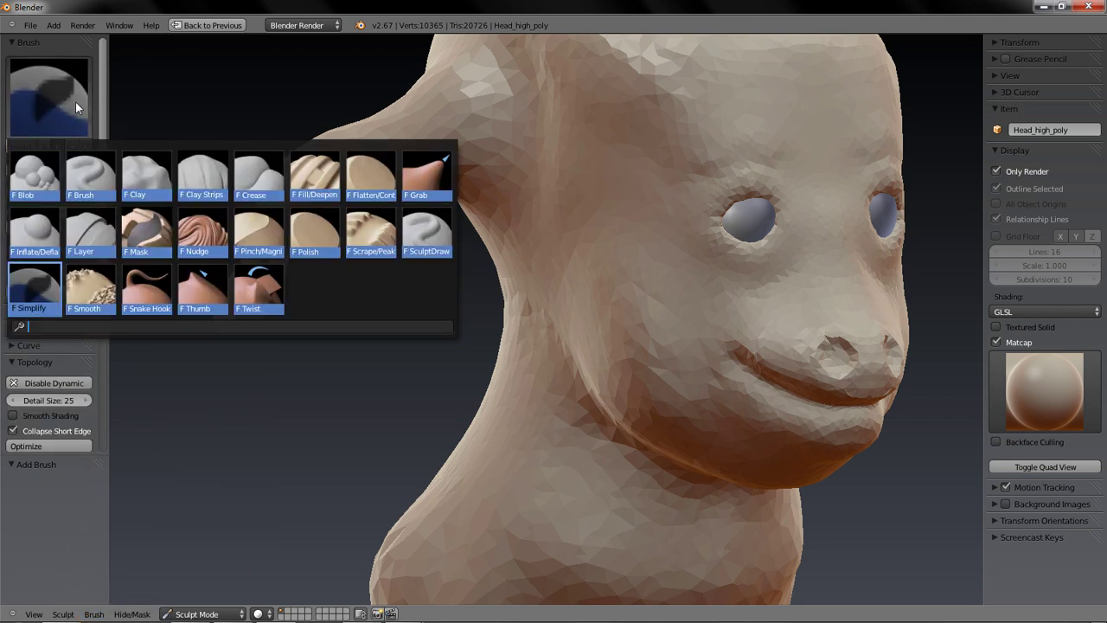
left_click(204, 178)
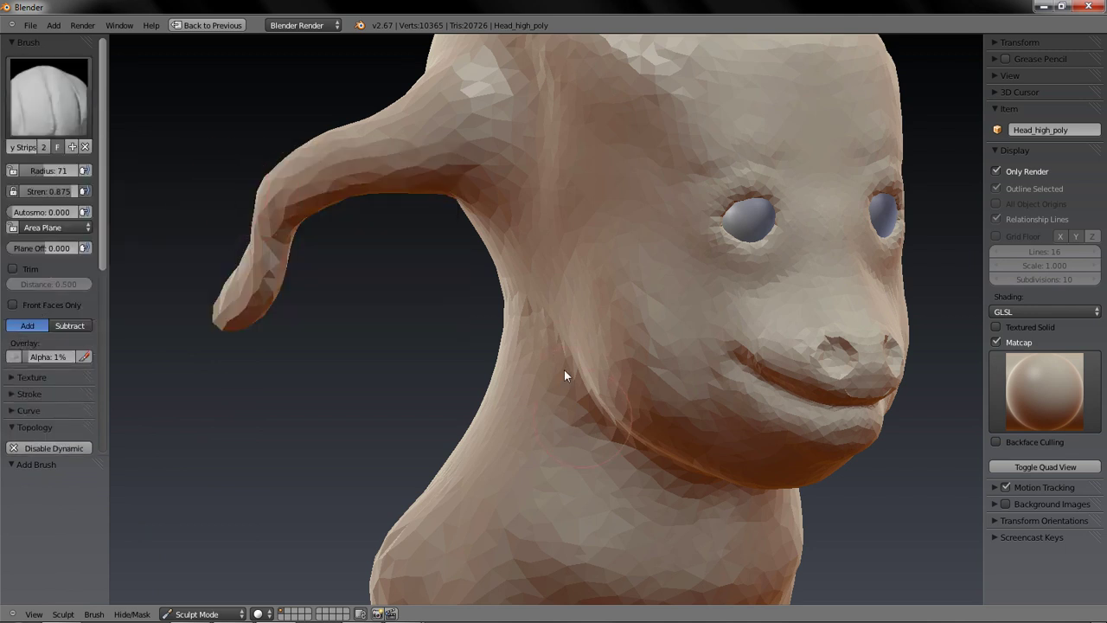
- Pull the front of the neck base forward and adjust its back edge using the Grab brush at radius 200
mouse_move(388, 334)
middle_mouse_down()
mouse_move(377, 363)
mouse_move(354, 336)
middle_mouse_up()
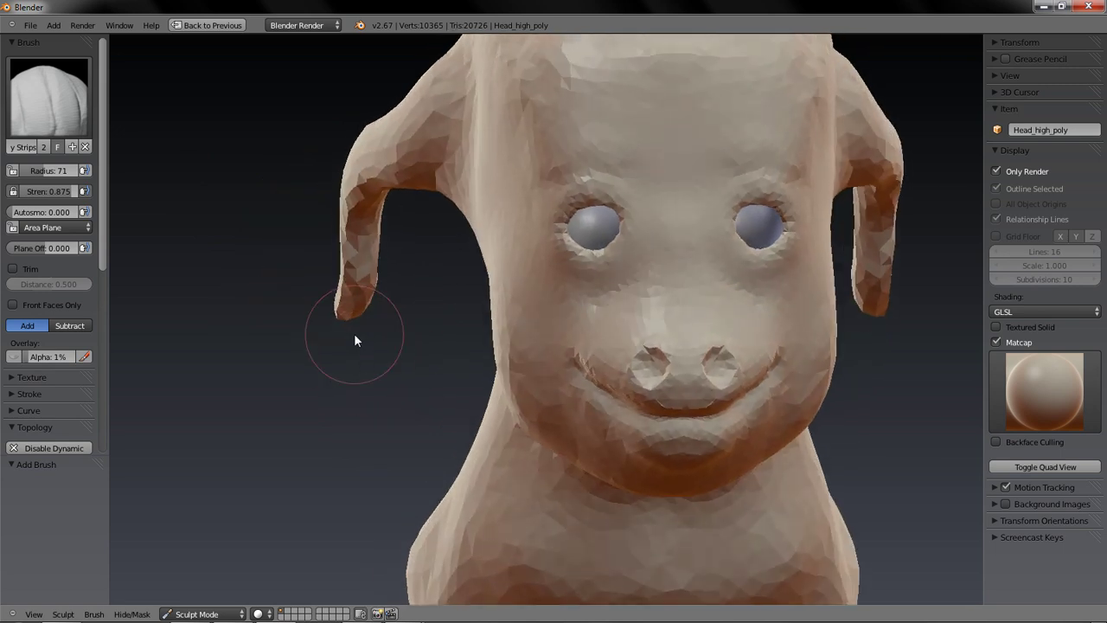
scroll(354, 336, "down", 3)
mouse_move(412, 383)
middle_mouse_down()
mouse_move(412, 452)
mouse_move(507, 459)
mouse_move(362, 446)
middle_mouse_up()
key("g")
key("f")
left_click(448, 517)
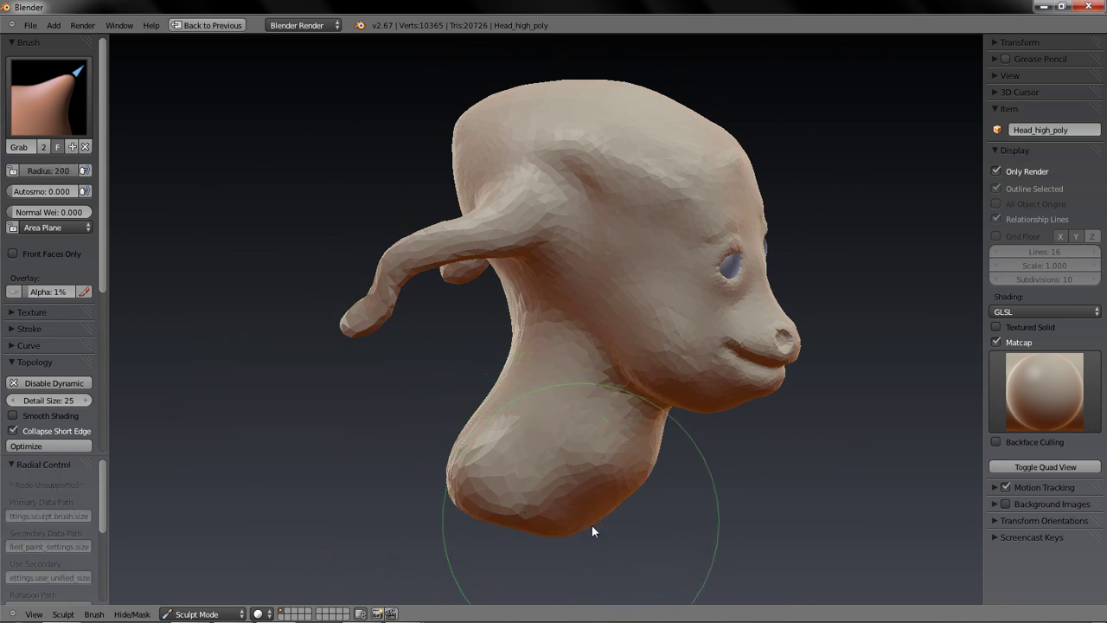
left_click_drag(594, 526, 634, 527)
left_click_drag(468, 506, 474, 514)
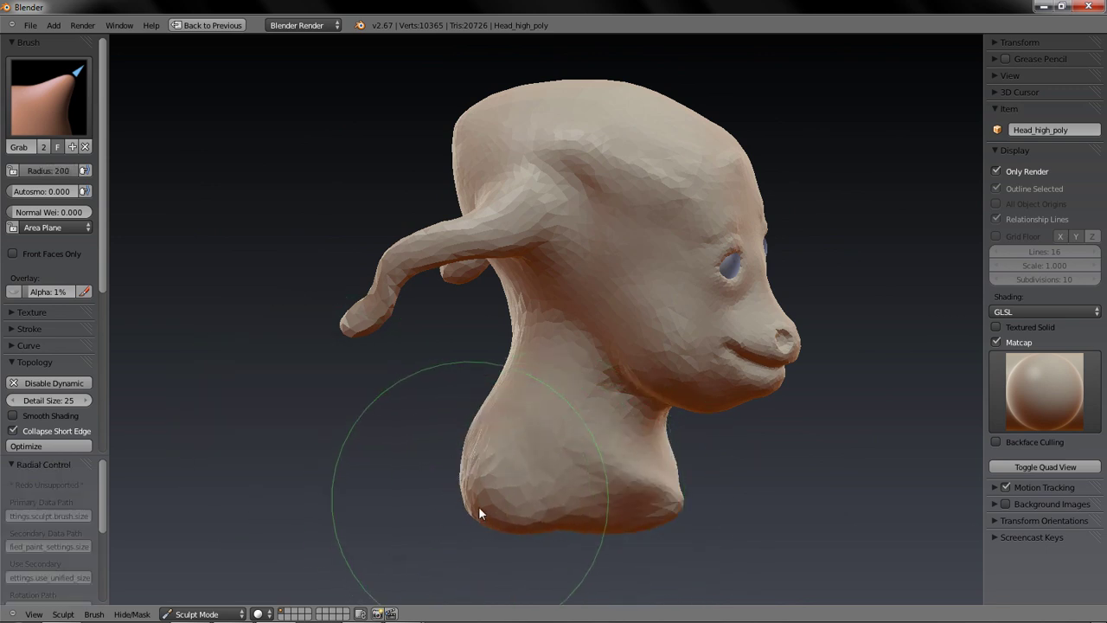
- Smooth the lower neck surface around its base
middle_click_drag(438, 524, 477, 473)
left_click_drag(477, 477, 442, 522, "shift")
mouse_move(442, 521)
middle_mouse_down()
mouse_move(475, 489)
mouse_move(459, 471)
middle_mouse_up()
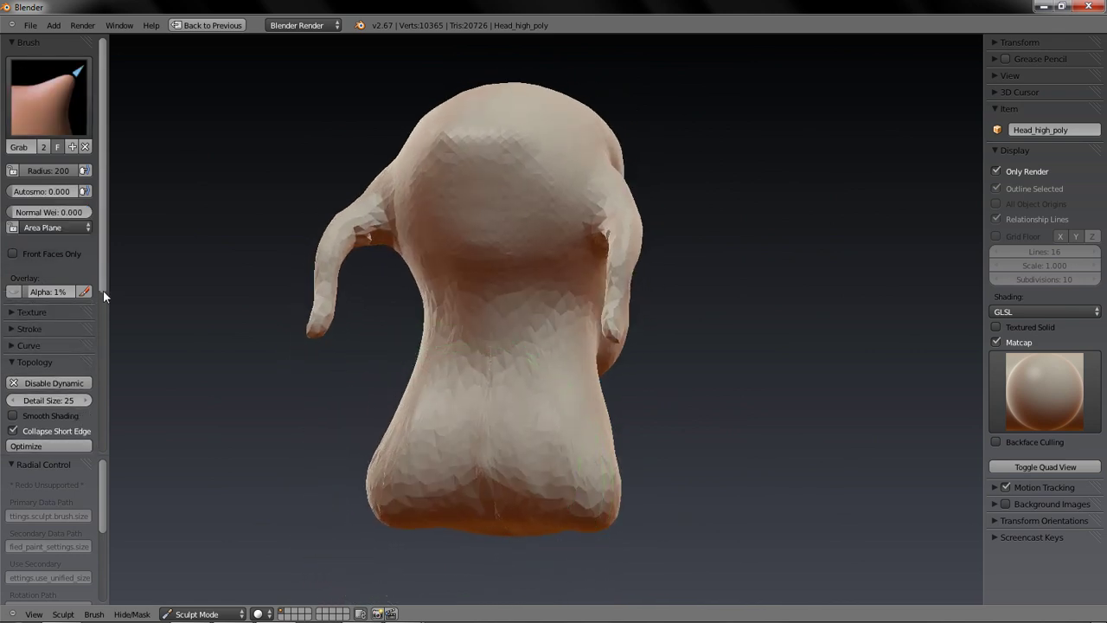
- Symmetrize and optimize the mesh with short-edge collapsing off, and set the symmetrize direction to -X to +X
scroll(103, 290, "down", 4)
left_click(75, 348)
left_click(78, 314)
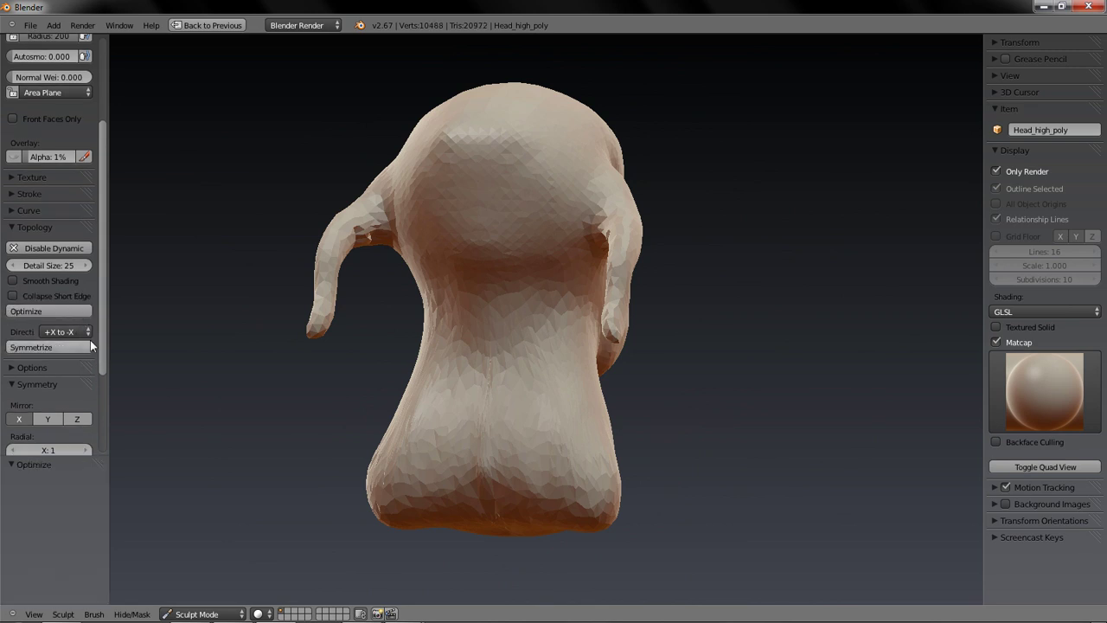
left_click(76, 333)
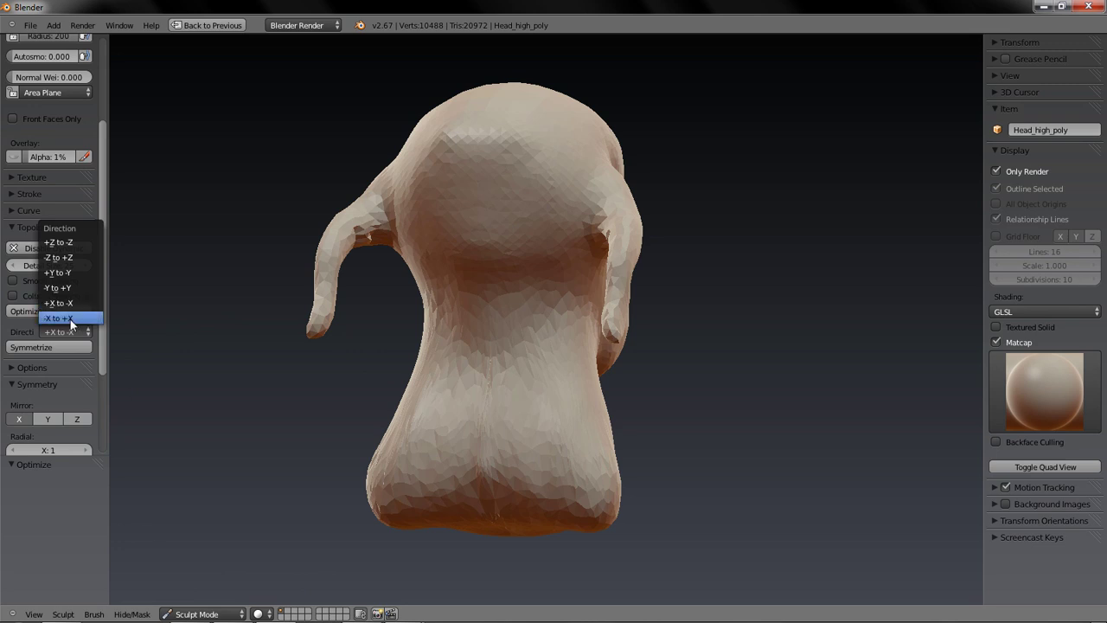
left_click(73, 318)
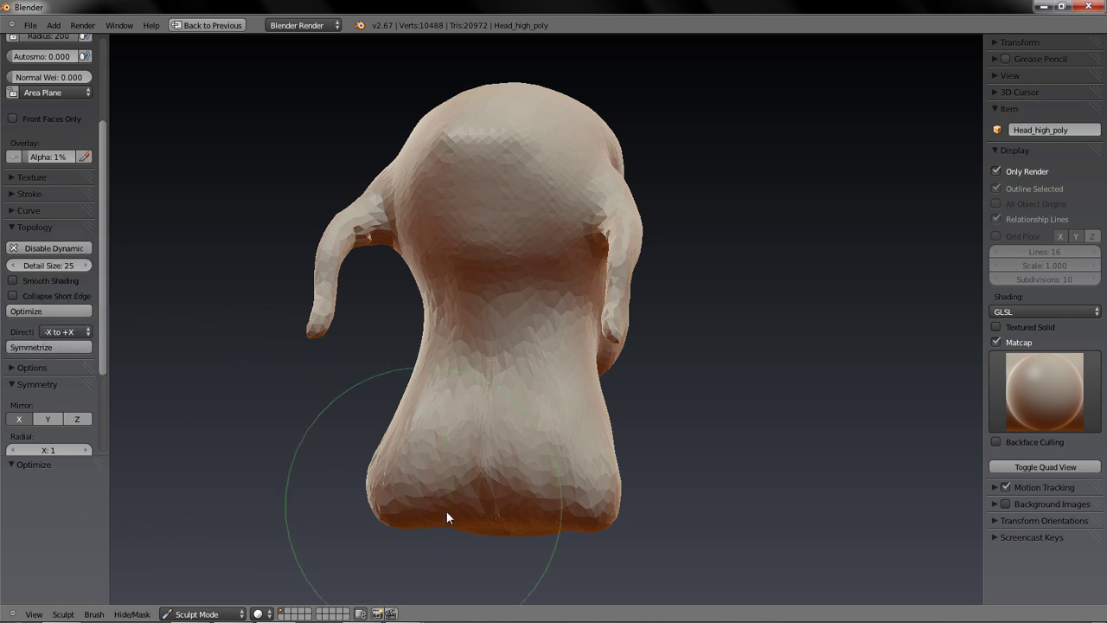
- Smooth the back and side of the neck and nudge the lower front of the neck with the Grab brush
key("s")
mouse_move(482, 447)
left_mouse_down("shift")
mouse_move(474, 499)
mouse_move(480, 468)
mouse_move(478, 482)
left_mouse_up("shift")
mouse_move(657, 506)
middle_mouse_down()
mouse_move(606, 540)
mouse_move(537, 550)
mouse_move(459, 524)
mouse_move(354, 533)
mouse_move(398, 531)
middle_mouse_up()
mouse_move(635, 507)
left_mouse_down("shift")
mouse_move(671, 513)
mouse_move(631, 524)
left_mouse_up("shift")
middle_click_drag(640, 529, 507, 496)
mouse_move(494, 505)
left_mouse_down()
mouse_move(512, 516)
mouse_move(514, 496)
left_mouse_up()
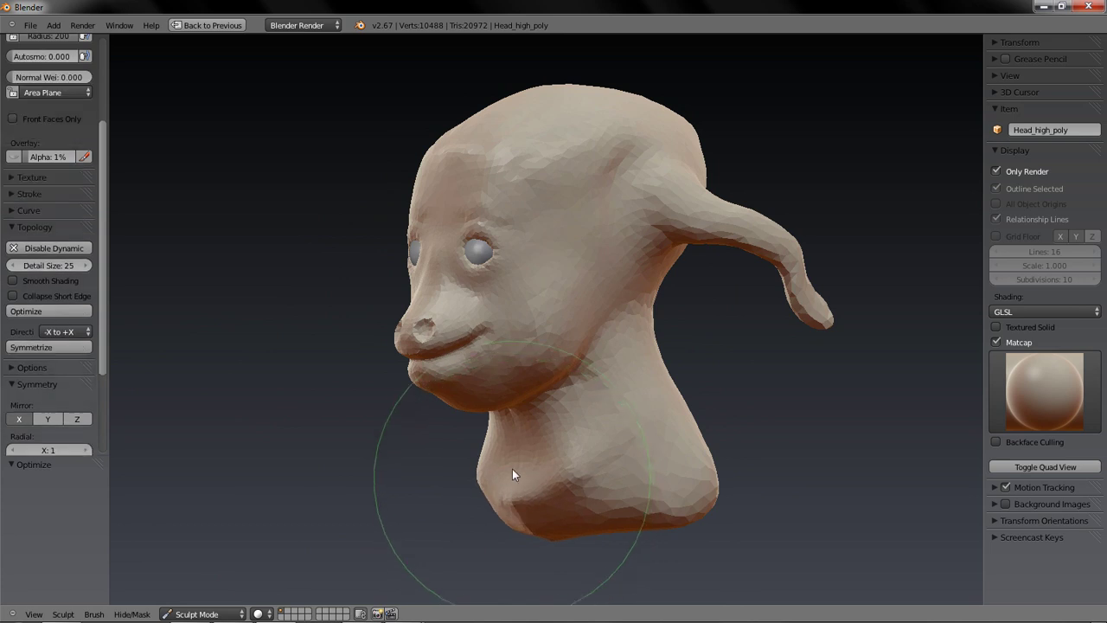
- Reduce the brush radius to 83 and smooth the front edge of the neck below the jaw
middle_click_drag(513, 521, 518, 469)
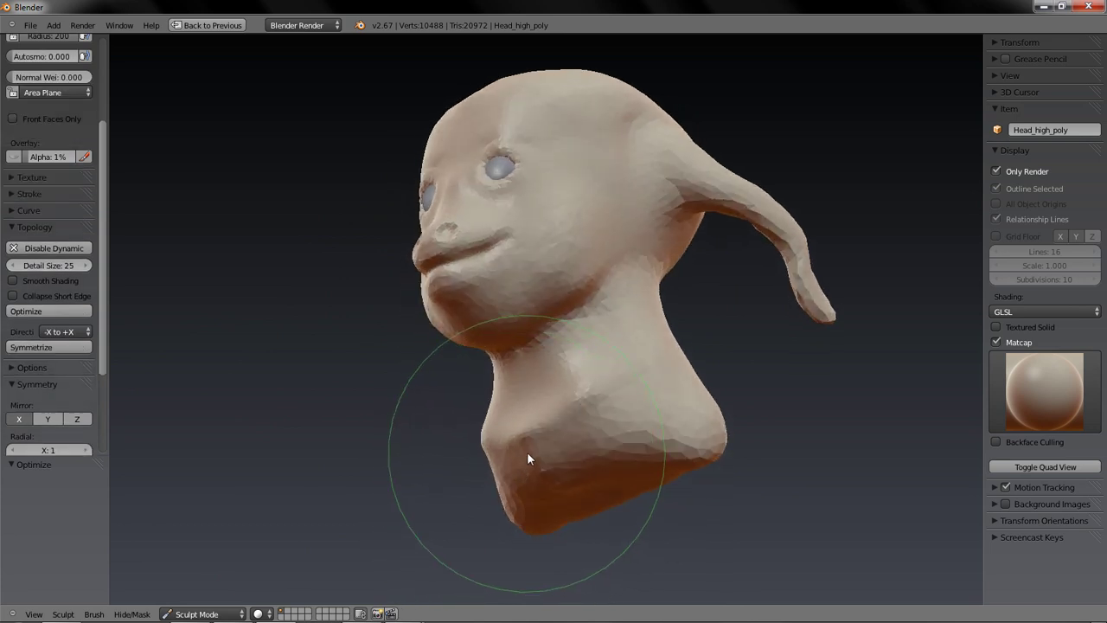
scroll(527, 450, "up", 4)
key("f")
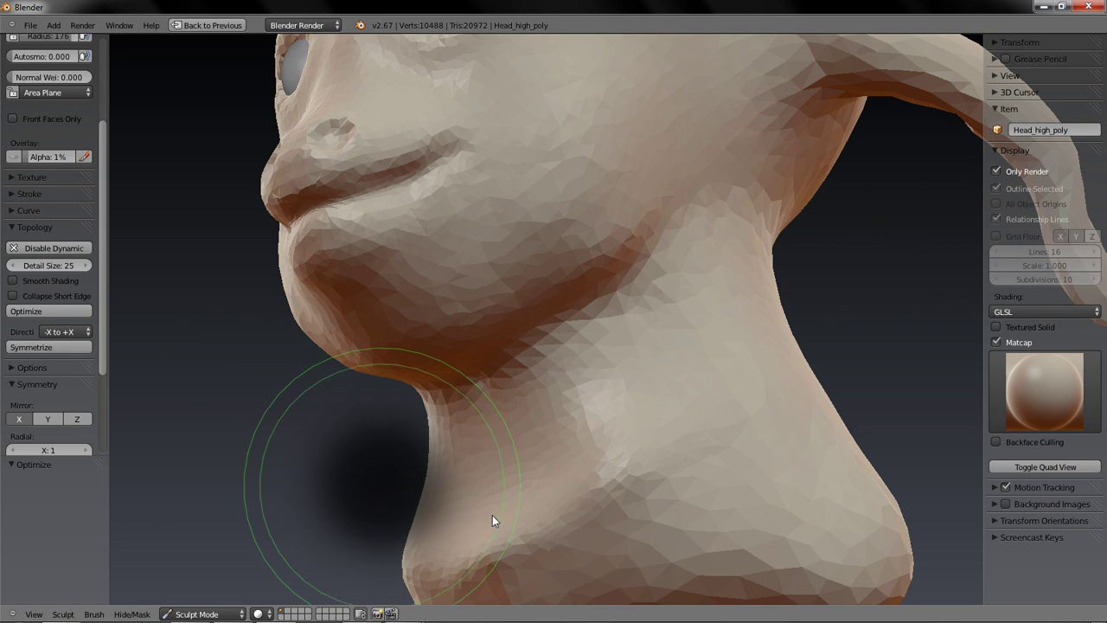
left_click(439, 517)
mouse_move(449, 523)
left_mouse_down("shift")
mouse_move(473, 509)
mouse_move(460, 539)
left_mouse_up("shift")
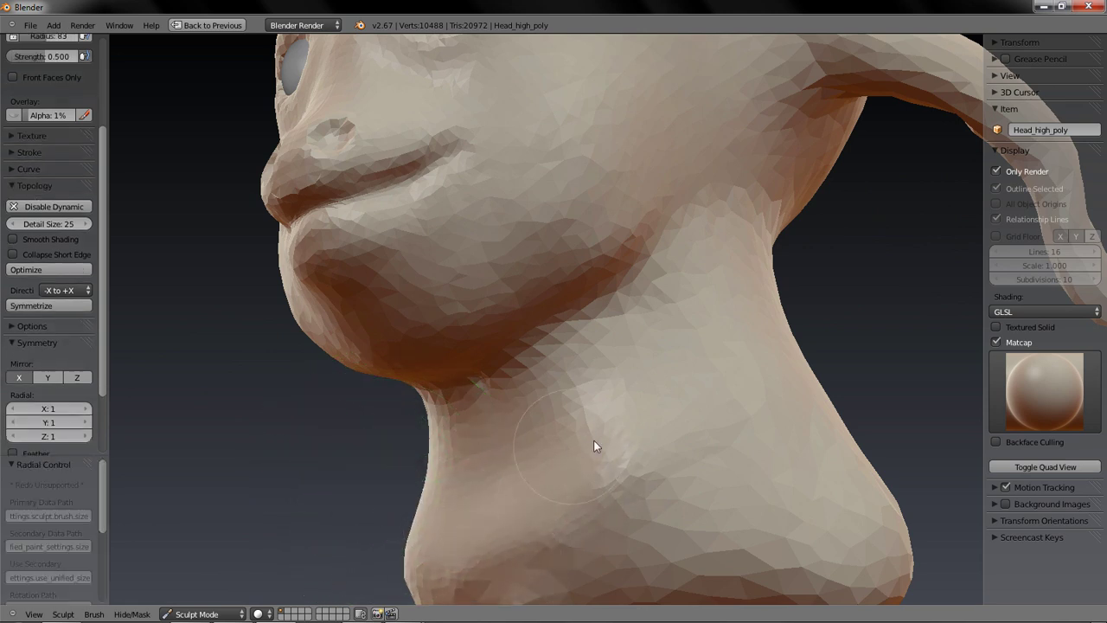
scroll(409, 489, "down", 4)
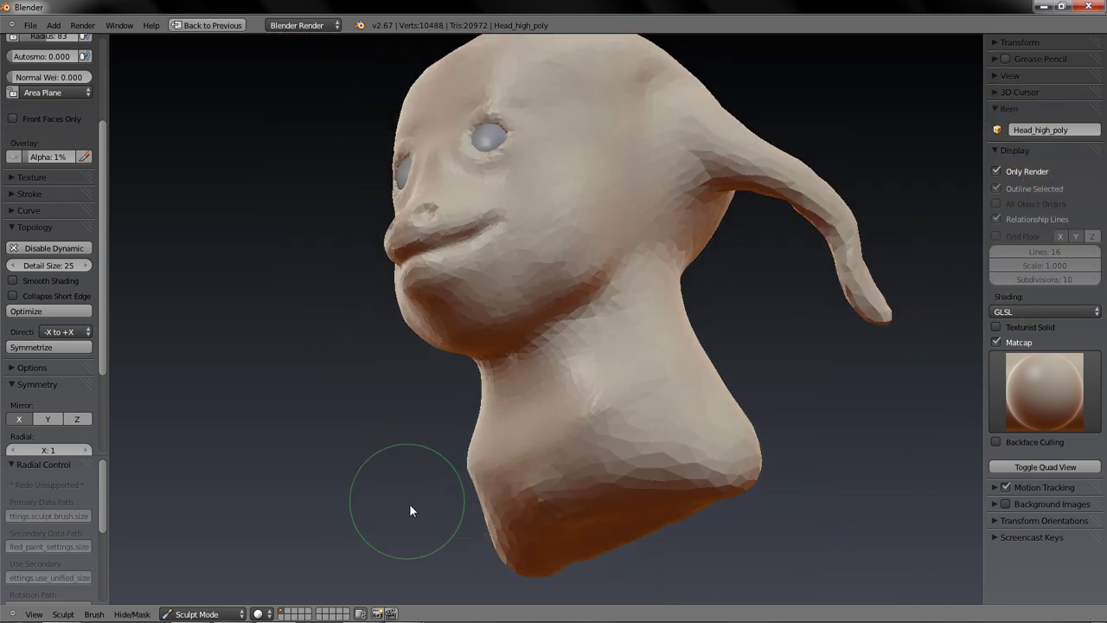
- Reshape the front of the neck base and the throat under the jaw using the Grab brush at radius 136
middle_click_drag(423, 506, 404, 338)
mouse_move(427, 460)
middle_mouse_down()
mouse_move(469, 475)
mouse_move(425, 455)
middle_mouse_up()
key("f")
left_click(464, 453)
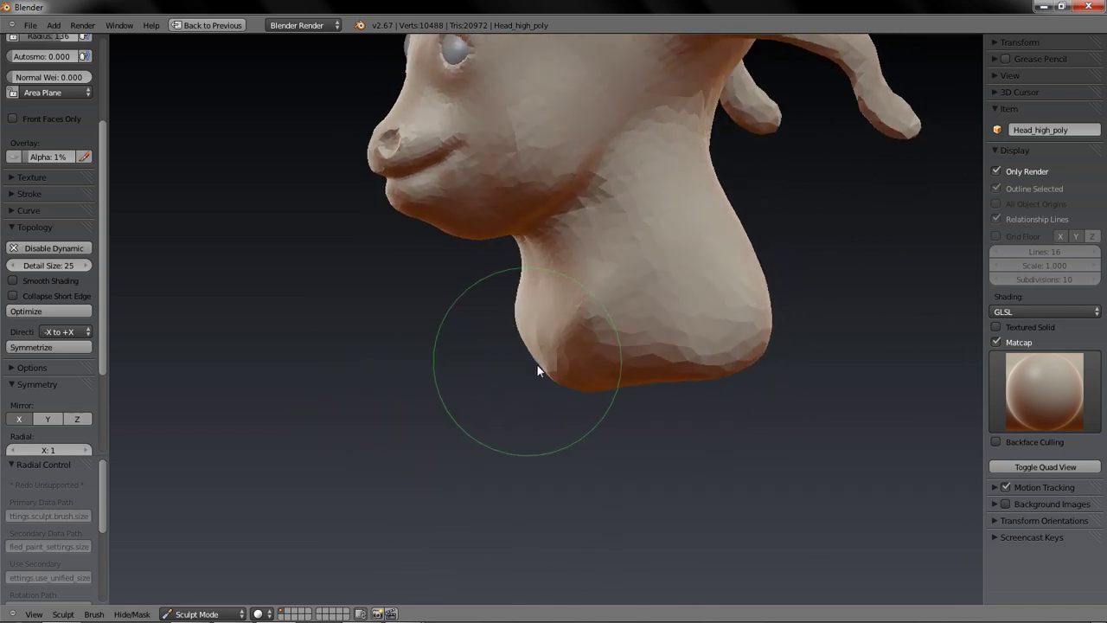
mouse_move(596, 377)
left_mouse_down()
mouse_move(526, 373)
mouse_move(558, 396)
left_mouse_up()
mouse_move(472, 467)
middle_mouse_down()
mouse_move(528, 482)
mouse_move(618, 387)
middle_mouse_up()
mouse_move(597, 410)
middle_mouse_down()
mouse_move(509, 504)
mouse_move(472, 377)
middle_mouse_up()
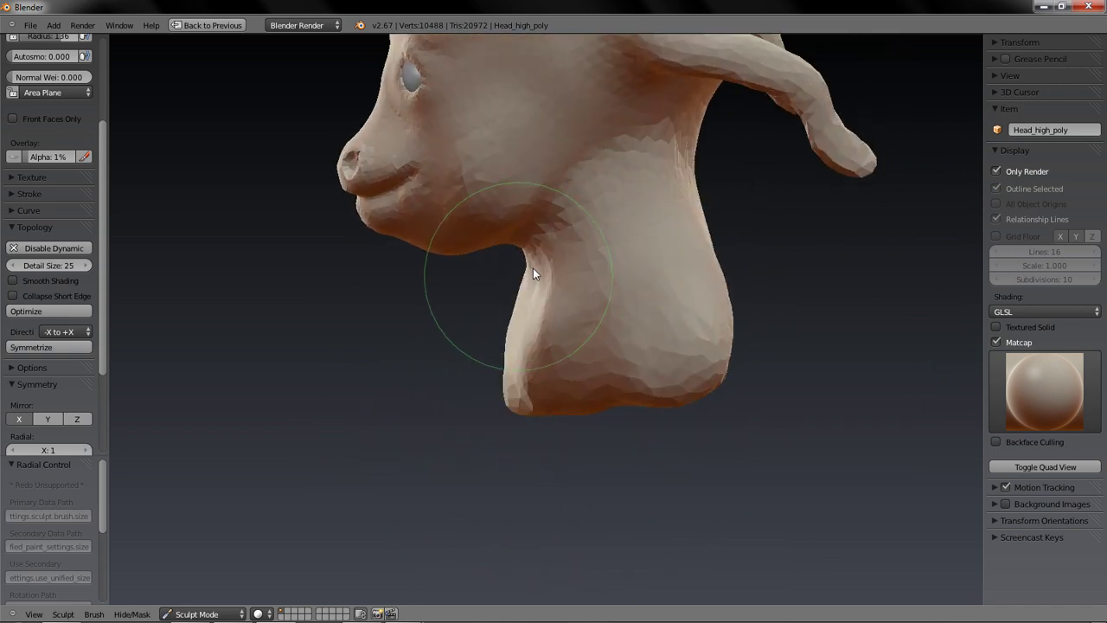
left_click_drag(490, 247, 502, 245)
- Carve a hollow down the centre of the throat using the Draw brush at radius 54
mouse_move(479, 501)
middle_mouse_down()
mouse_move(650, 475)
mouse_move(530, 491)
mouse_move(547, 461)
middle_mouse_up()
key("d")
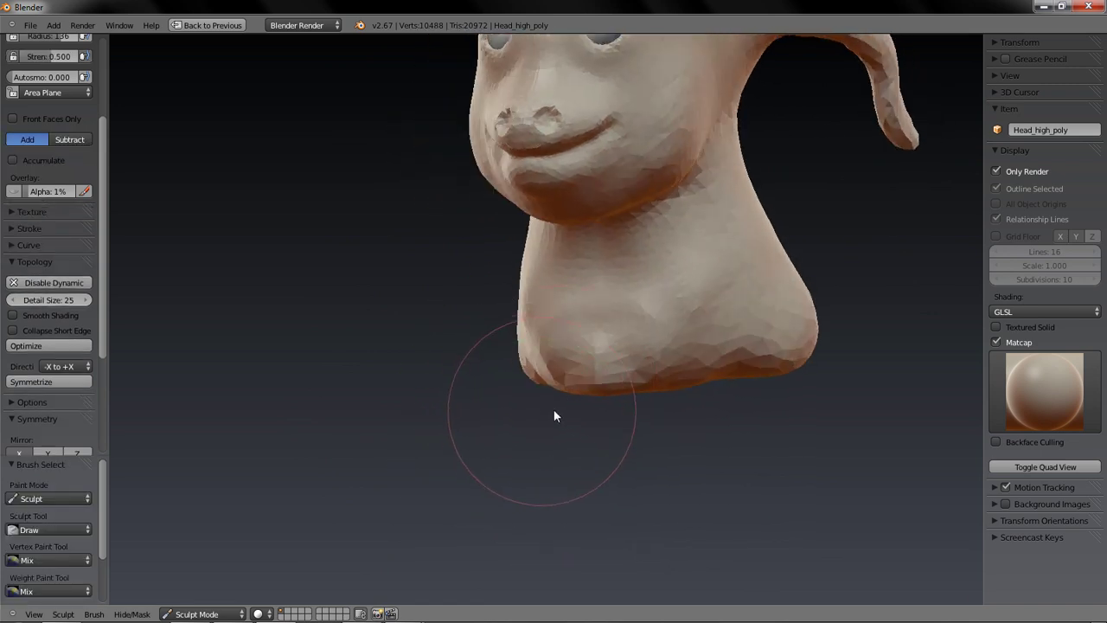
middle_click_drag(554, 409, 538, 462)
middle_click_drag(457, 504, 498, 513)
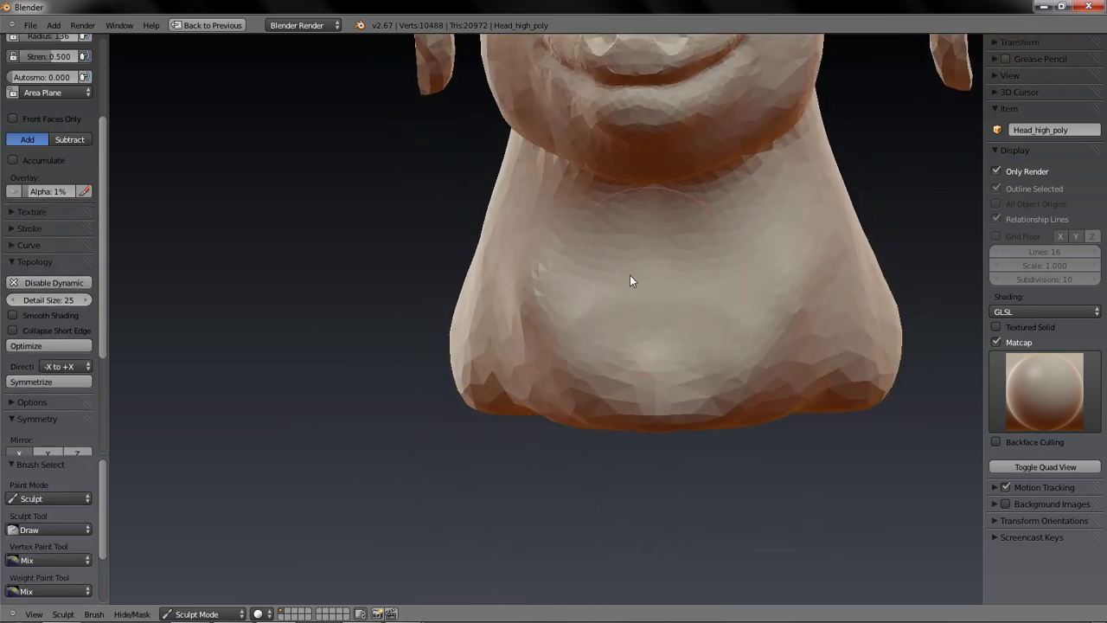
key("f")
left_click(593, 275)
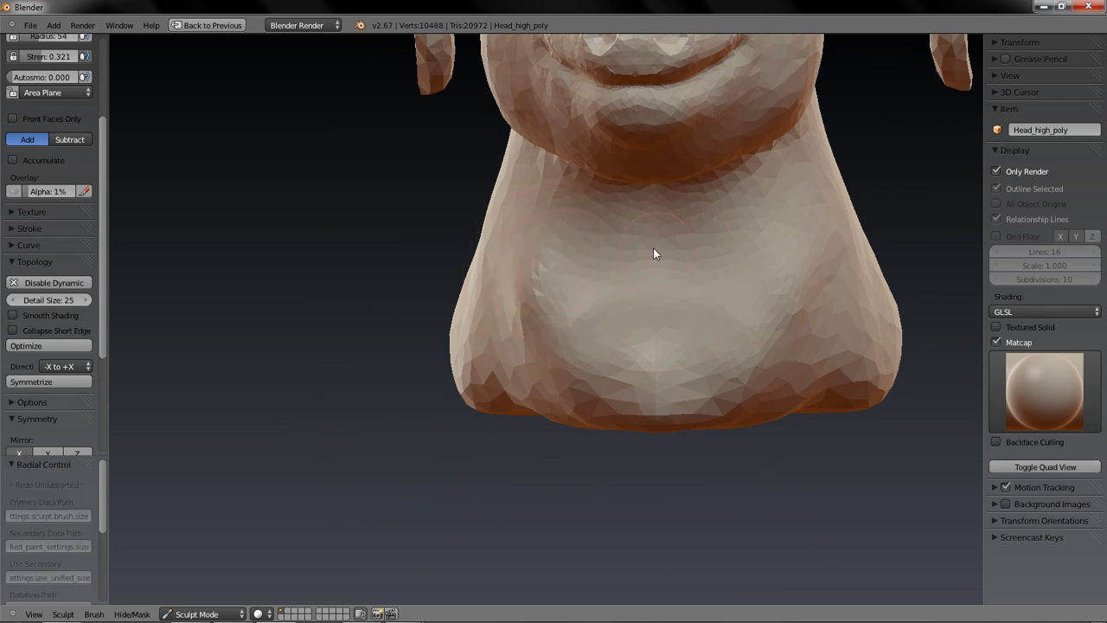
left_click_drag(659, 239, 640, 321)
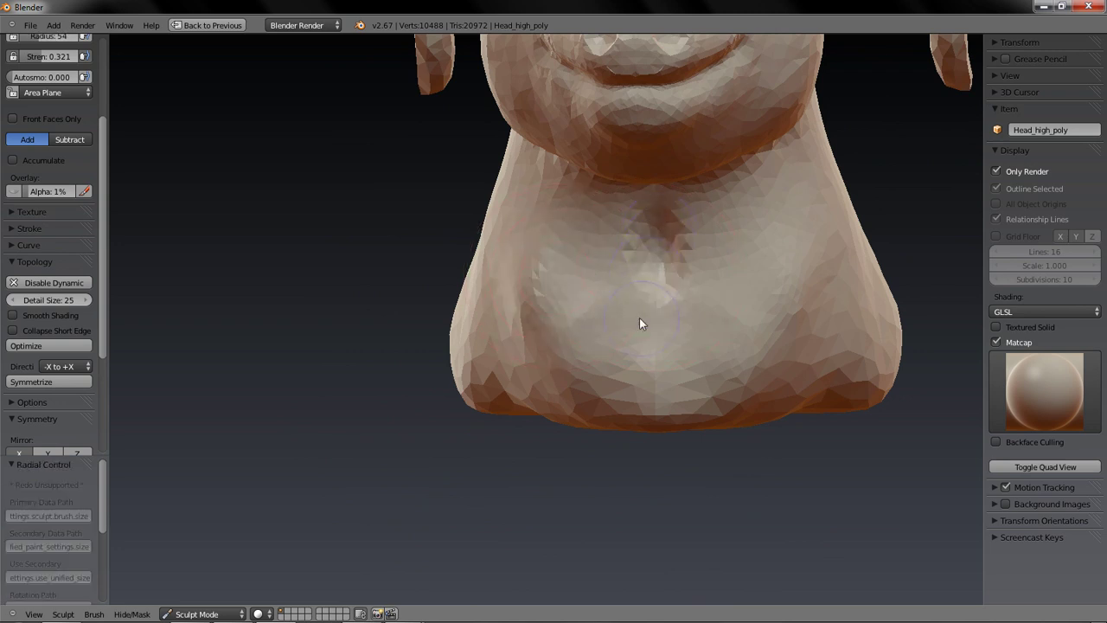
- Build up the throat sides with Draw strokes running from below the jaw down to the front of the neck
mouse_move(533, 531)
middle_mouse_down()
mouse_move(472, 551)
mouse_move(488, 523)
middle_mouse_up()
mouse_move(587, 287)
left_mouse_down()
mouse_move(583, 279)
mouse_move(561, 363)
left_mouse_up()
mouse_move(489, 479)
middle_mouse_down()
mouse_move(475, 504)
mouse_move(484, 493)
middle_mouse_up()
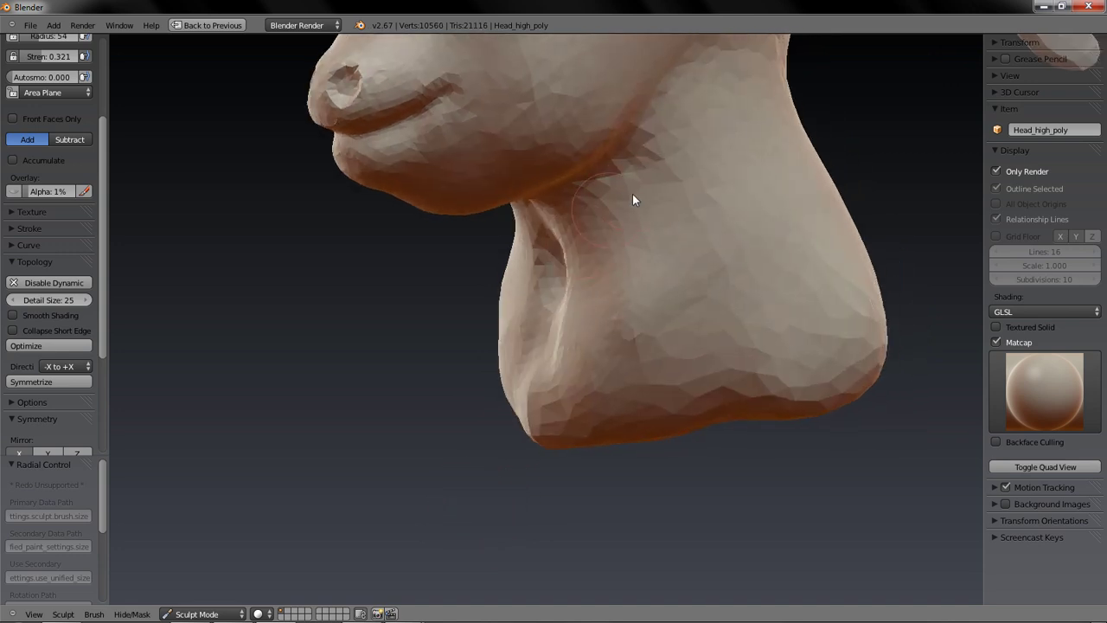
left_click_drag(652, 148, 583, 321)
left_click_drag(645, 165, 567, 344)
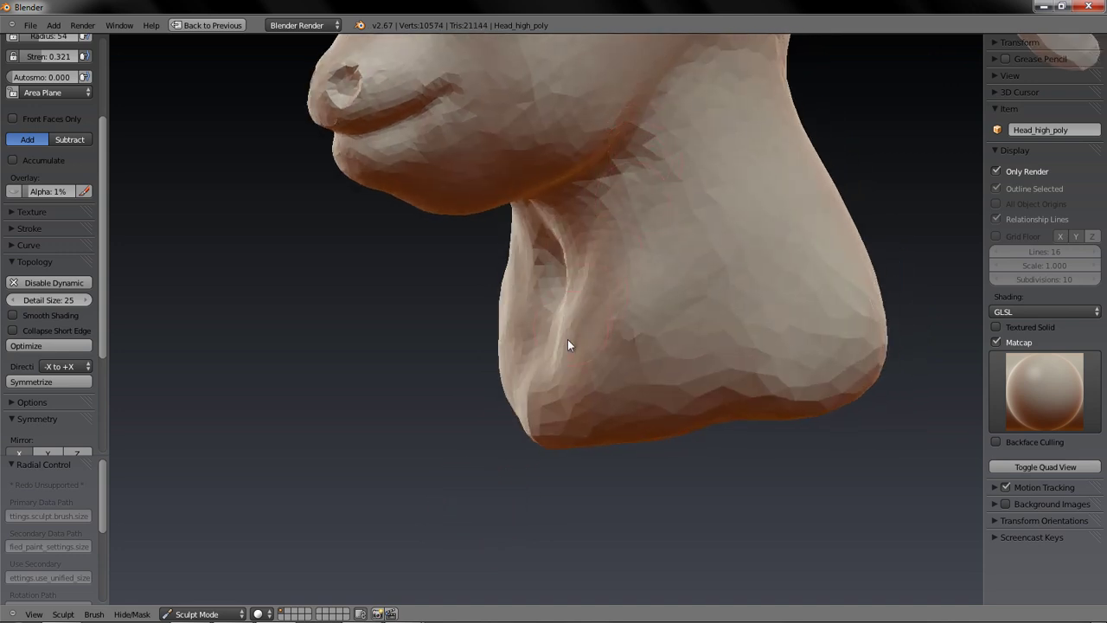
left_click_drag(628, 210, 571, 294)
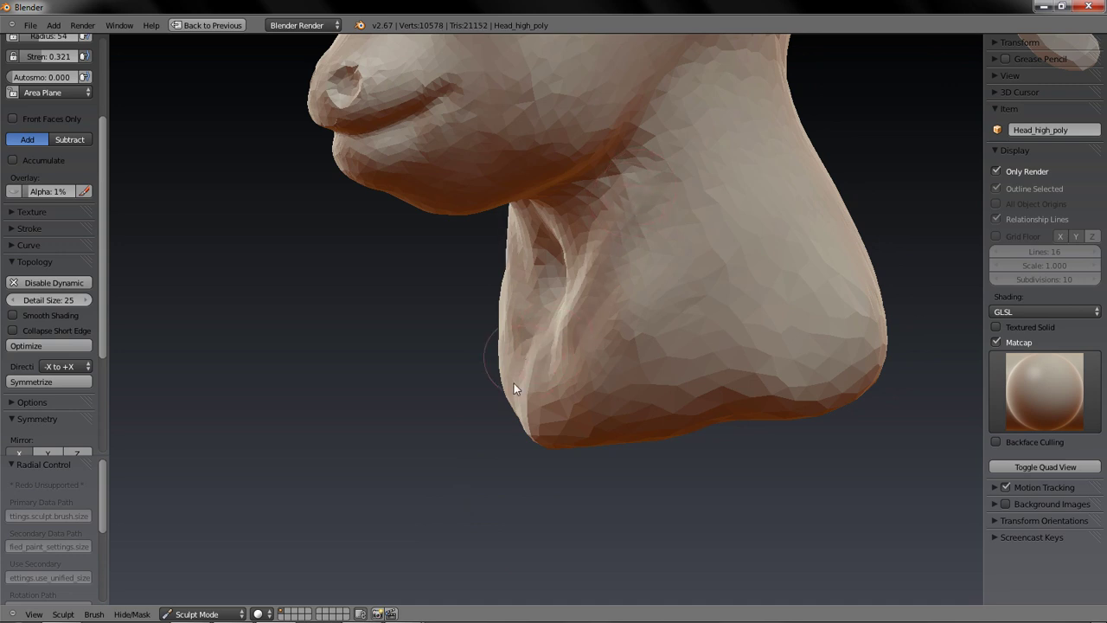
middle_click_drag(516, 522, 553, 452)
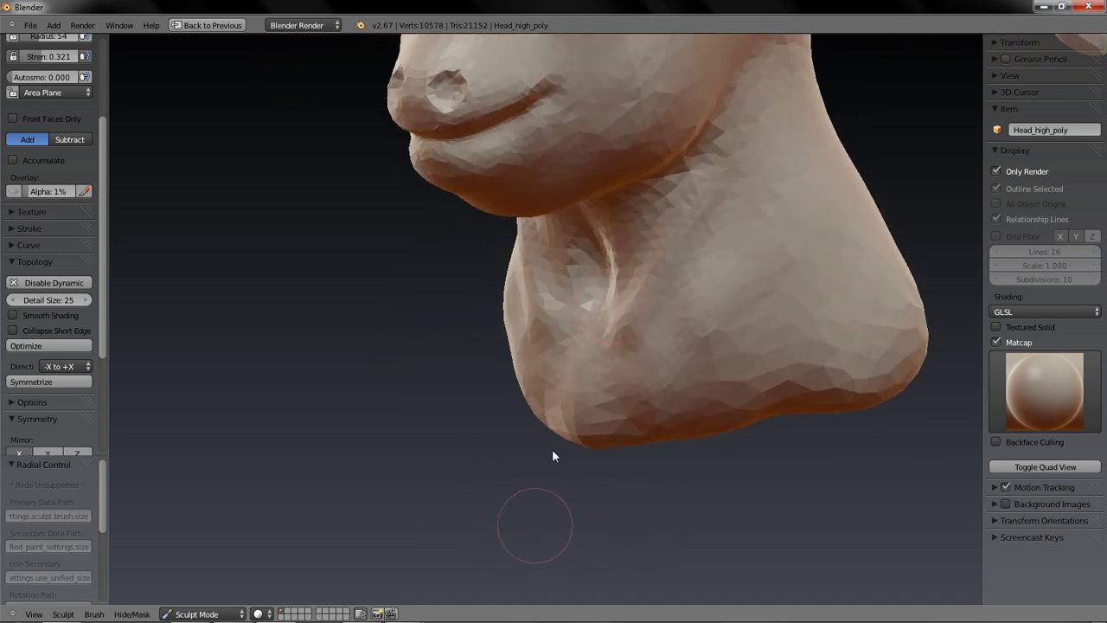
- Add a Draw stroke down the side of the throat and enable Smooth Shading for the dynamic topology
mouse_move(662, 264)
left_mouse_down()
mouse_move(605, 353)
mouse_move(610, 323)
mouse_move(596, 349)
left_mouse_up()
middle_click_drag(527, 538, 600, 225)
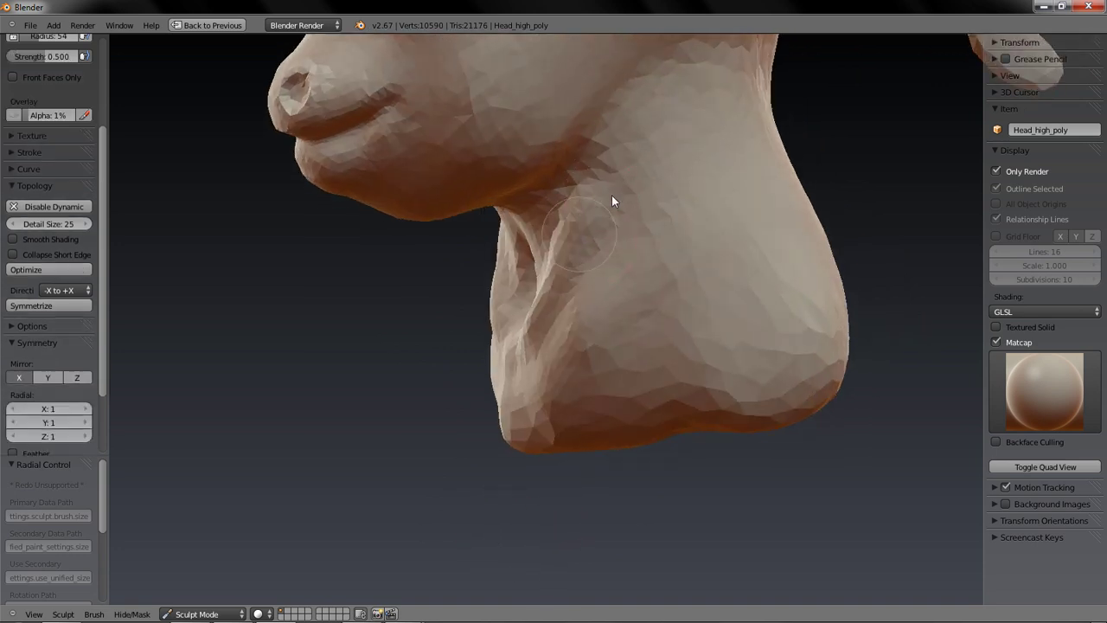
middle_click_drag(480, 416, 632, 291)
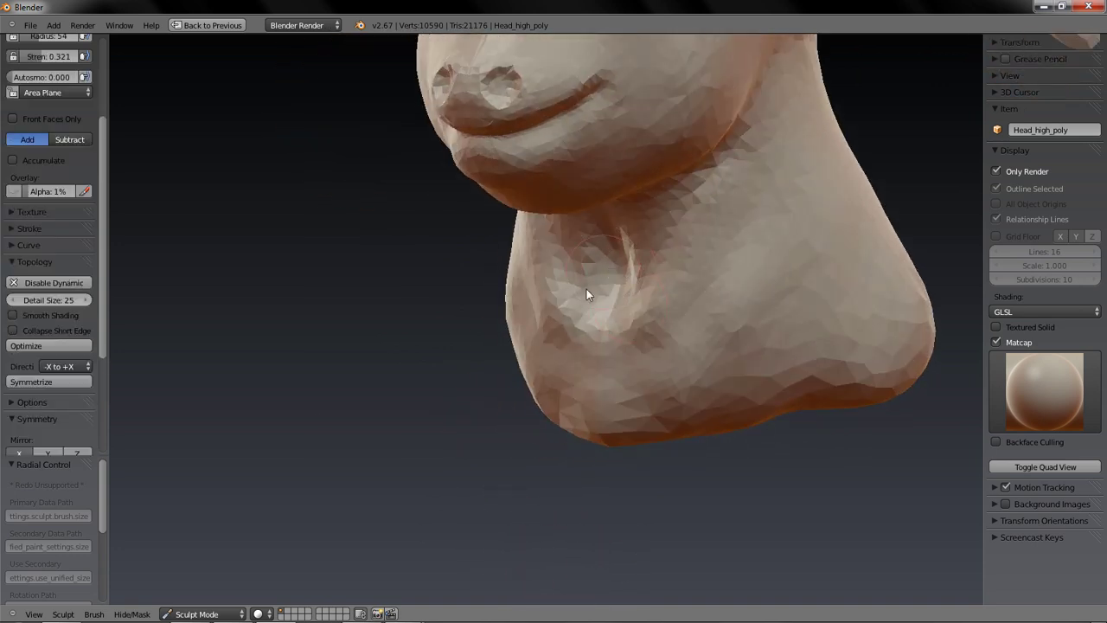
left_click(63, 315)
mouse_move(446, 446)
middle_mouse_down()
mouse_move(508, 429)
mouse_move(437, 447)
middle_mouse_up()
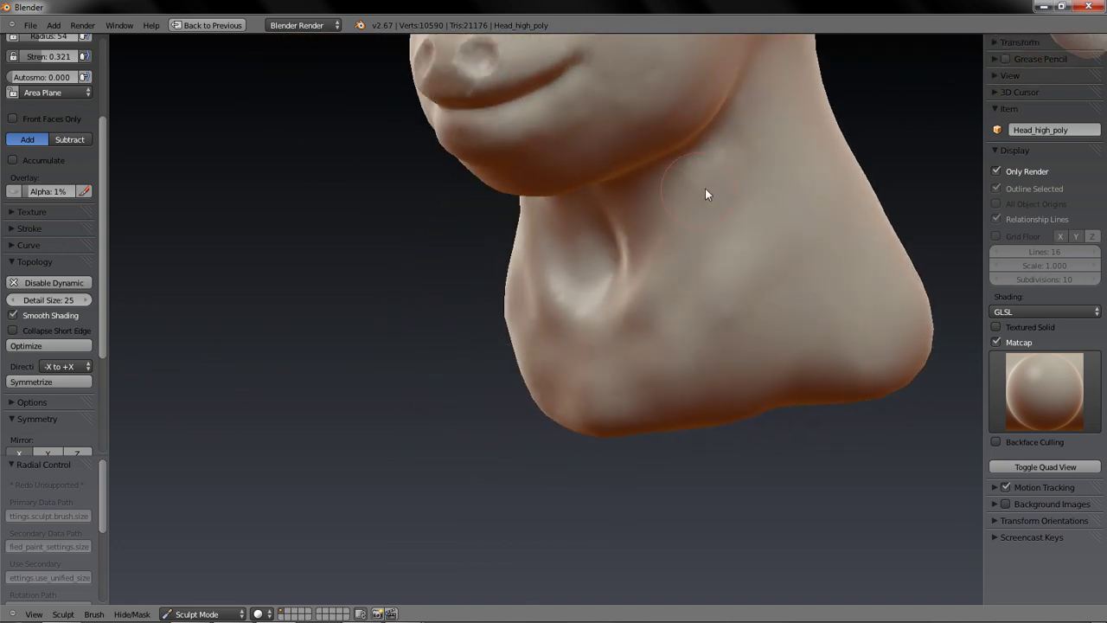
- Build up the muscle ridges beside the throat hollow using Draw strokes at radius 54 and smooth them
left_click_drag(597, 338, 627, 301)
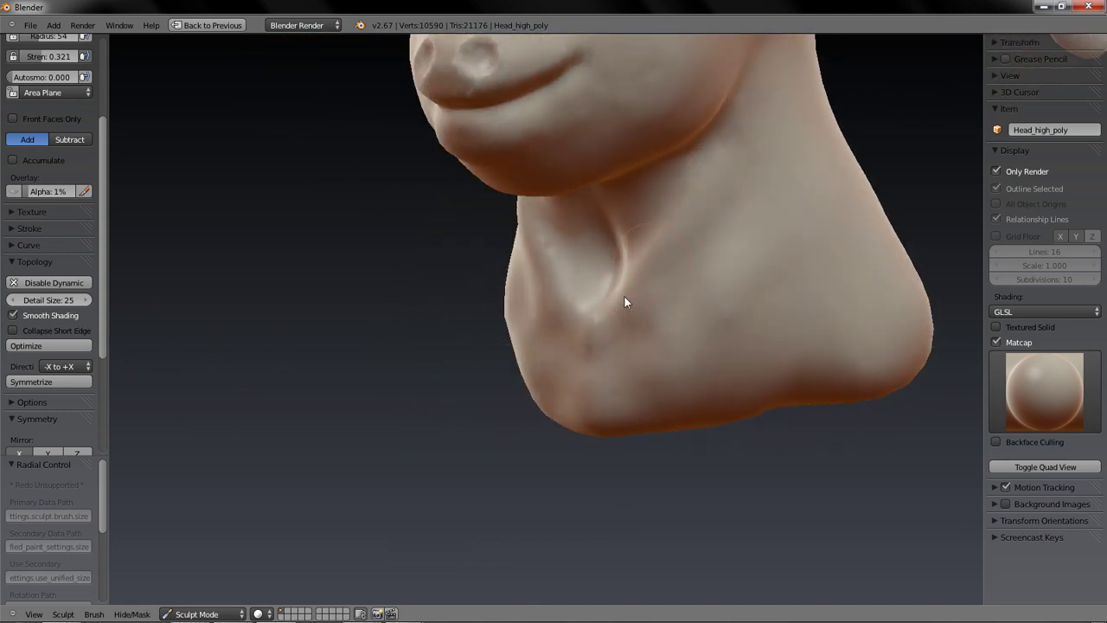
mouse_move(455, 470)
middle_mouse_down()
mouse_move(520, 482)
mouse_move(553, 450)
middle_mouse_up()
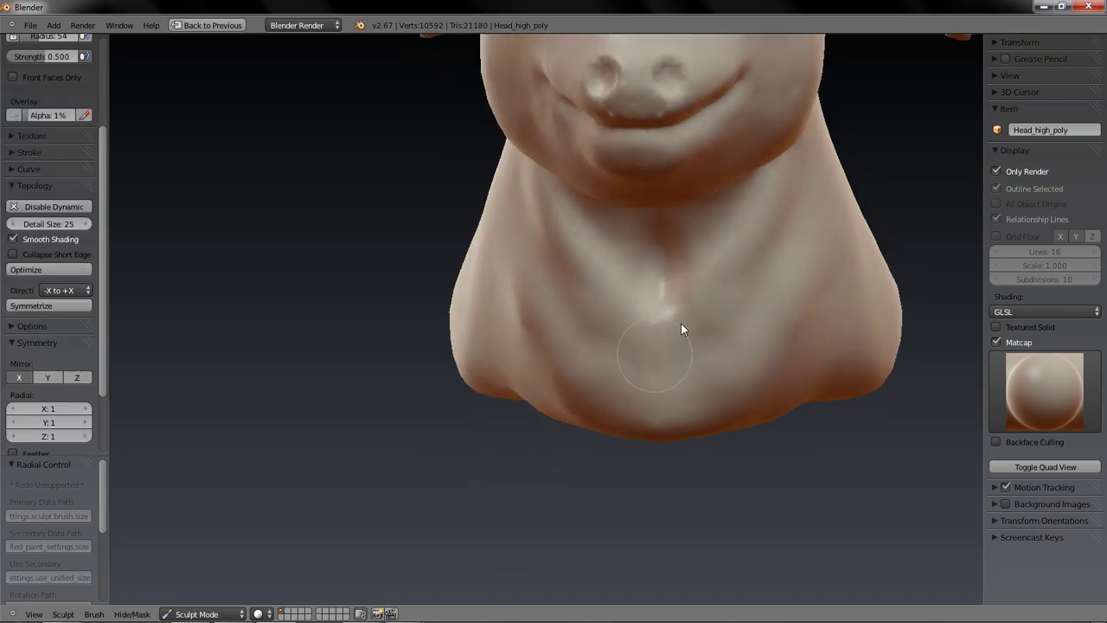
middle_click_drag(548, 461, 588, 380)
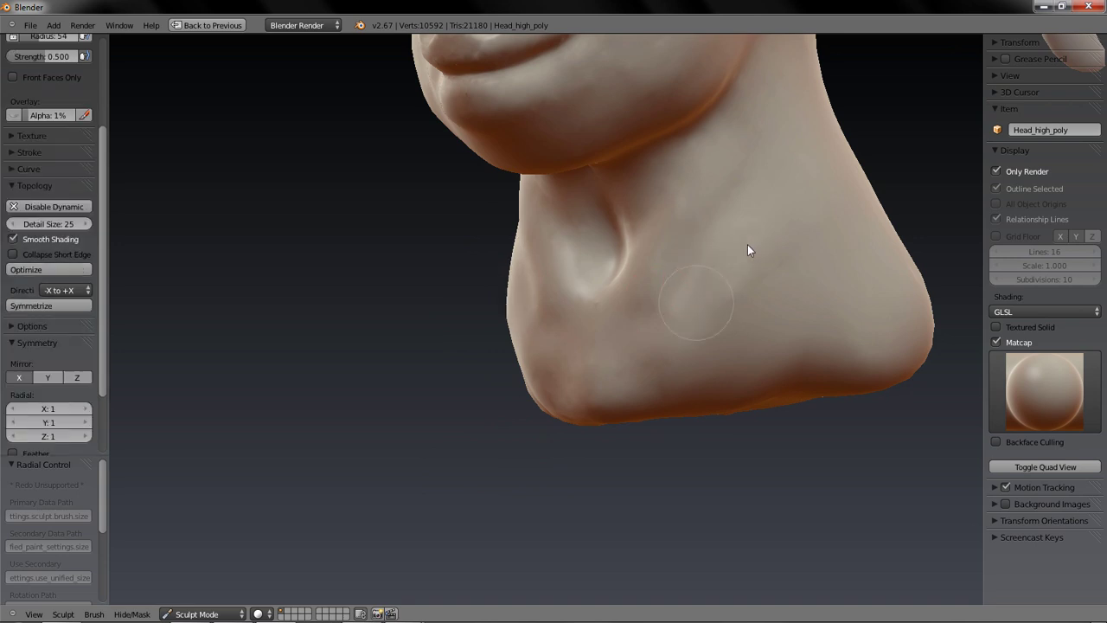
mouse_move(558, 521)
middle_mouse_down()
mouse_move(500, 552)
mouse_move(662, 546)
mouse_move(586, 543)
mouse_move(565, 565)
mouse_move(521, 570)
mouse_move(636, 562)
mouse_move(484, 565)
mouse_move(546, 548)
mouse_move(499, 549)
mouse_move(583, 555)
mouse_move(578, 510)
middle_mouse_up()
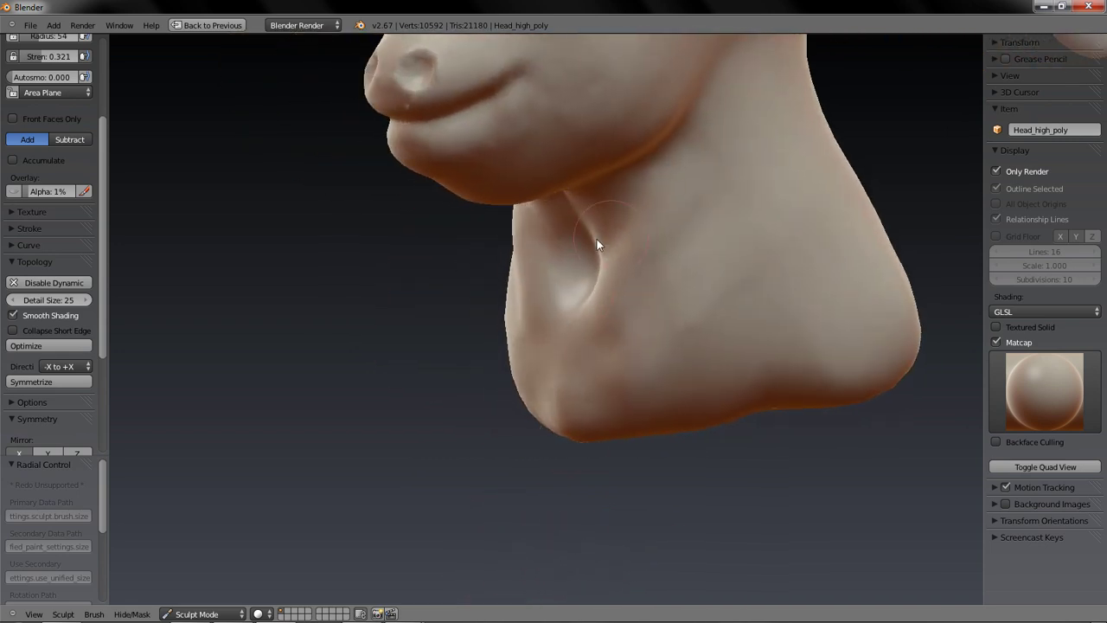
left_click_drag(704, 165, 593, 303)
mouse_move(514, 499)
middle_mouse_down()
mouse_move(559, 550)
mouse_move(579, 484)
middle_mouse_up()
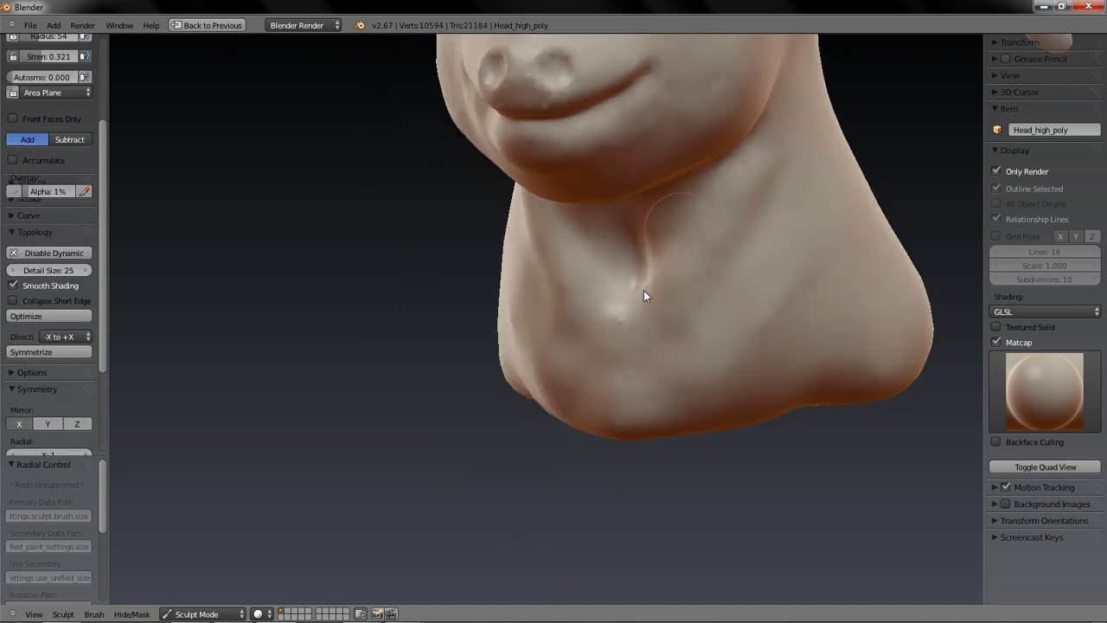
mouse_move(521, 506)
middle_mouse_down()
mouse_move(479, 549)
mouse_move(702, 530)
mouse_move(536, 538)
mouse_move(554, 502)
middle_mouse_up()
- Smooth the crease running down the back of the neck toward its base
key("z")
key("z")
mouse_move(556, 541)
middle_mouse_down()
mouse_move(502, 580)
mouse_move(464, 585)
mouse_move(549, 517)
mouse_move(536, 524)
mouse_move(533, 556)
mouse_move(649, 526)
mouse_move(646, 552)
mouse_move(563, 533)
mouse_move(570, 501)
middle_mouse_up()
scroll(549, 517, "down", 4)
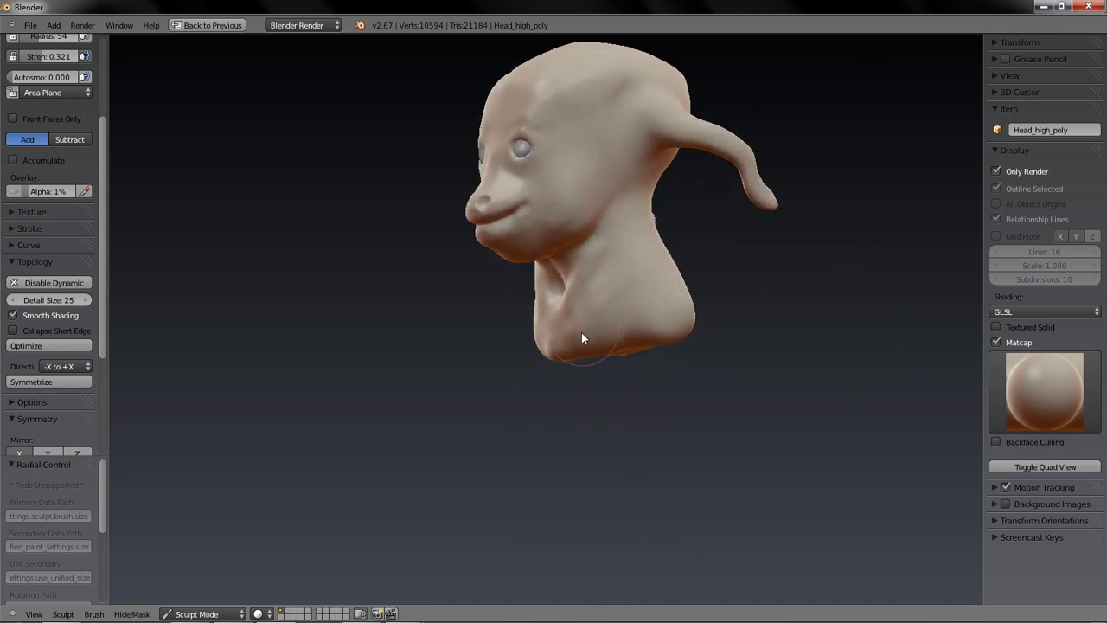
key("s")
key("d")
mouse_move(565, 447)
middle_mouse_down()
mouse_move(531, 415)
mouse_move(550, 358)
middle_mouse_up()
key("g")
mouse_move(561, 422)
middle_mouse_down()
mouse_move(539, 421)
mouse_move(531, 395)
mouse_move(482, 377)
mouse_move(440, 412)
mouse_move(554, 269)
middle_mouse_up()
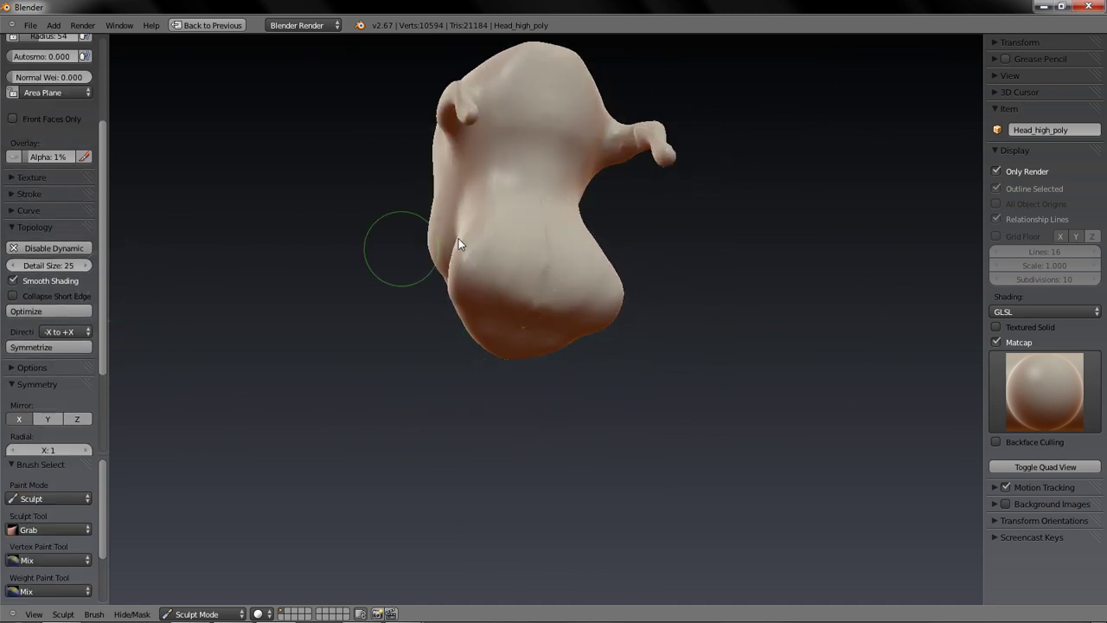
key("z")
key("z")
scroll(539, 401, "up", 6)
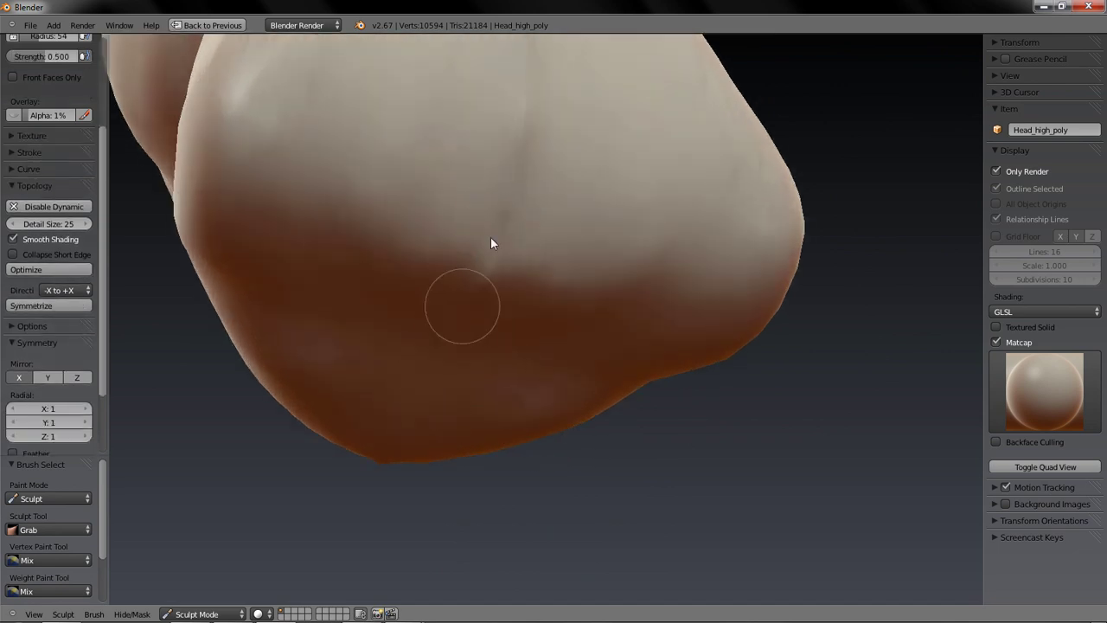
middle_click_drag(467, 324, 499, 180)
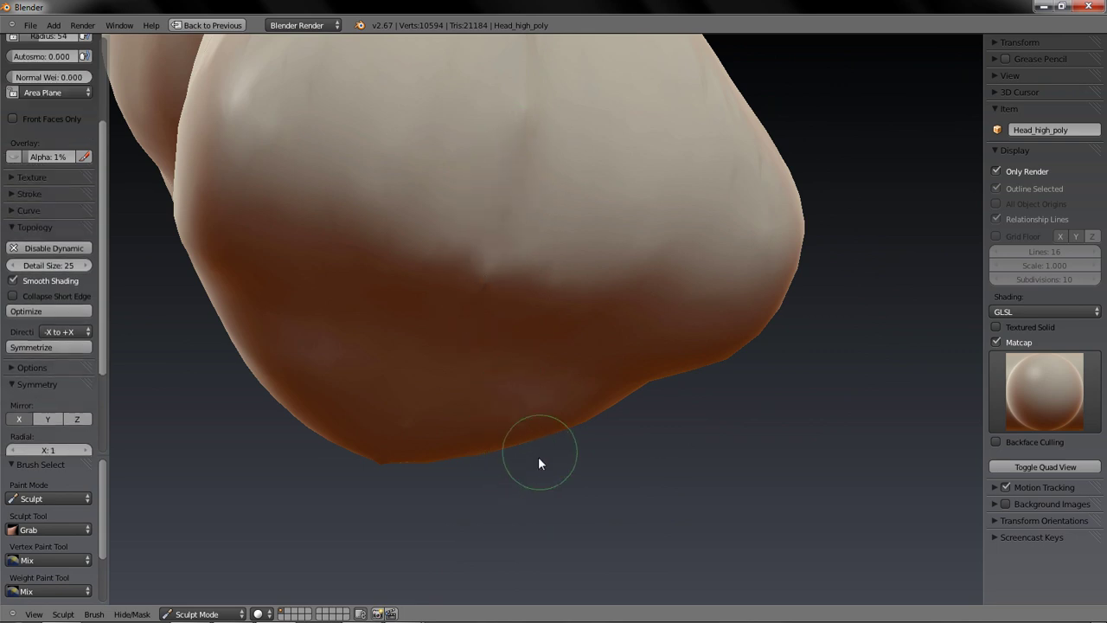
- Pull the front of the neck base downward using the Grab brush at radius 132
scroll(500, 438, "down", 3)
mouse_move(499, 439)
middle_mouse_down()
mouse_move(533, 462)
mouse_move(554, 459)
middle_mouse_up()
key("f")
left_click(611, 467)
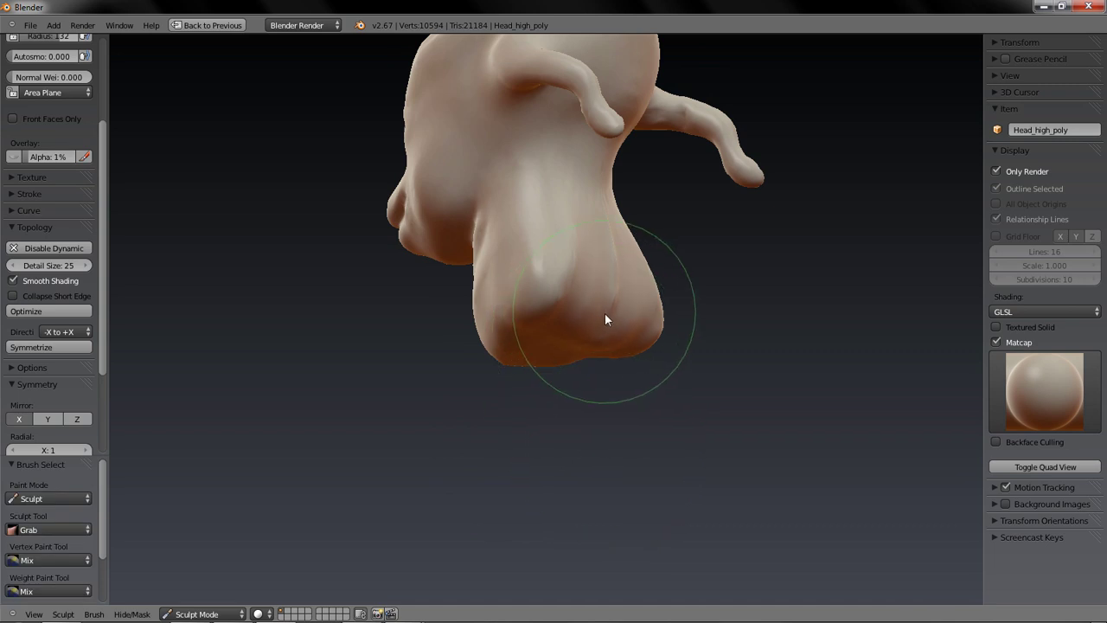
mouse_move(553, 449)
middle_mouse_down()
mouse_move(588, 479)
mouse_move(680, 472)
mouse_move(626, 385)
middle_mouse_up()
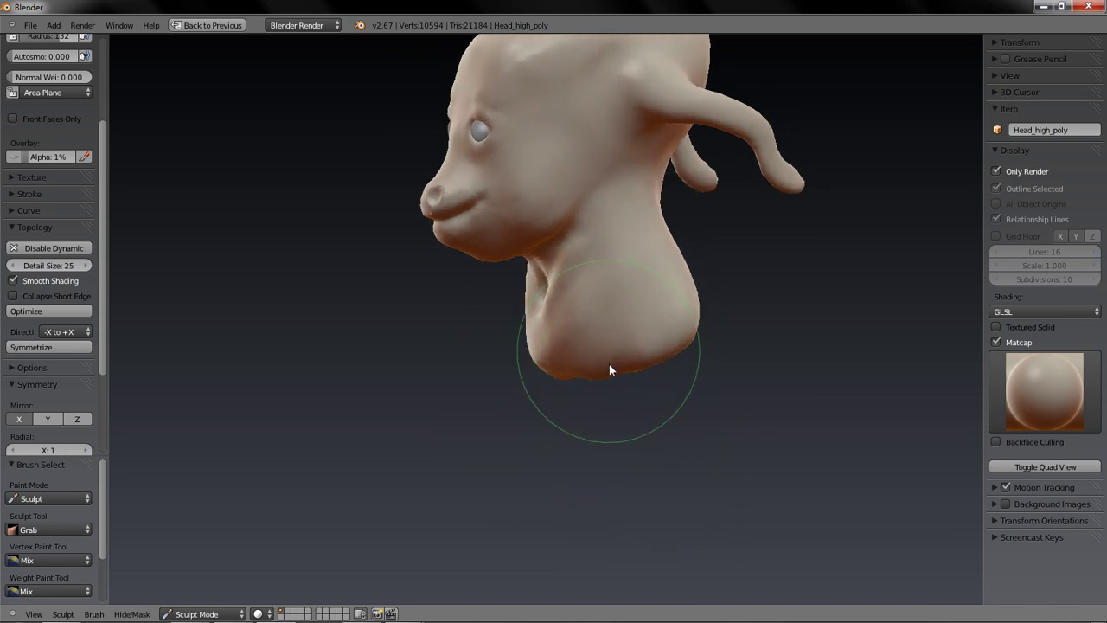
left_click_drag(542, 387, 537, 379)
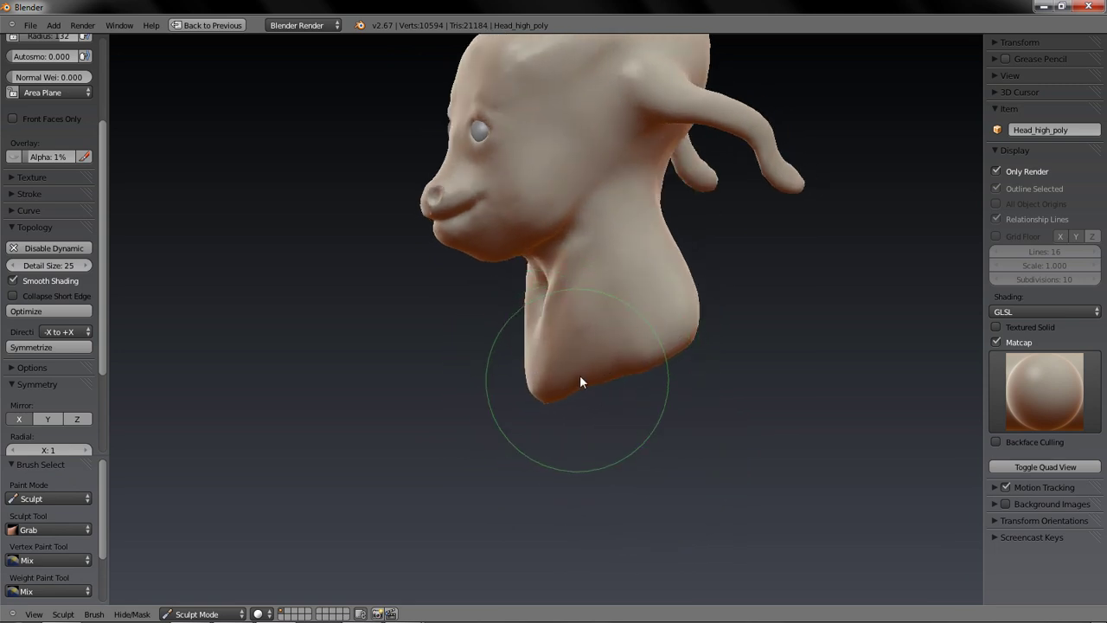
- Sculpt the side of the throat down to the neck base using the Draw brush at radius 50 and strength 0.500
mouse_move(562, 508)
middle_mouse_down()
mouse_move(694, 507)
mouse_move(580, 507)
mouse_move(556, 312)
middle_mouse_up()
key("x")
key("shift+f")
left_click(515, 309)
mouse_move(583, 263)
left_mouse_down()
mouse_move(541, 344)
mouse_move(593, 247)
mouse_move(538, 337)
left_mouse_up()
mouse_move(583, 508)
middle_mouse_down()
mouse_move(642, 528)
mouse_move(597, 514)
mouse_move(594, 500)
middle_mouse_up()
left_click_drag(550, 327, 560, 367)
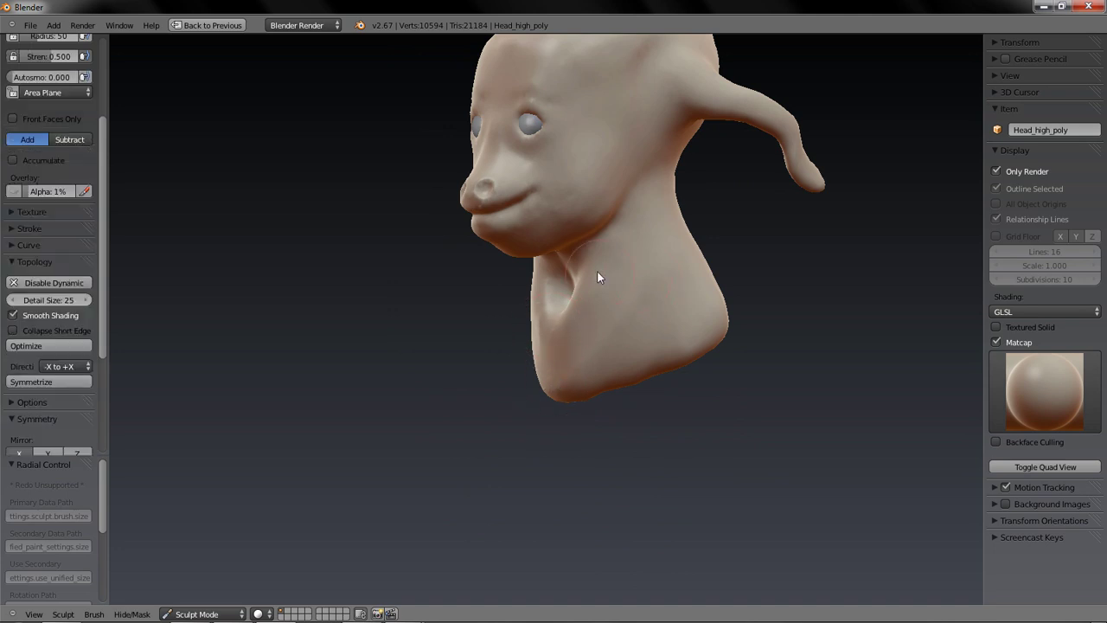
mouse_move(588, 487)
middle_mouse_down()
mouse_move(682, 504)
mouse_move(729, 484)
mouse_move(645, 505)
mouse_move(590, 355)
mouse_move(506, 490)
mouse_move(516, 391)
middle_mouse_up()
- Push the front of the throat outward using the Grab brush at radius 172 and reduce the radius to 102
key("g")
key("f")
left_click(609, 442)
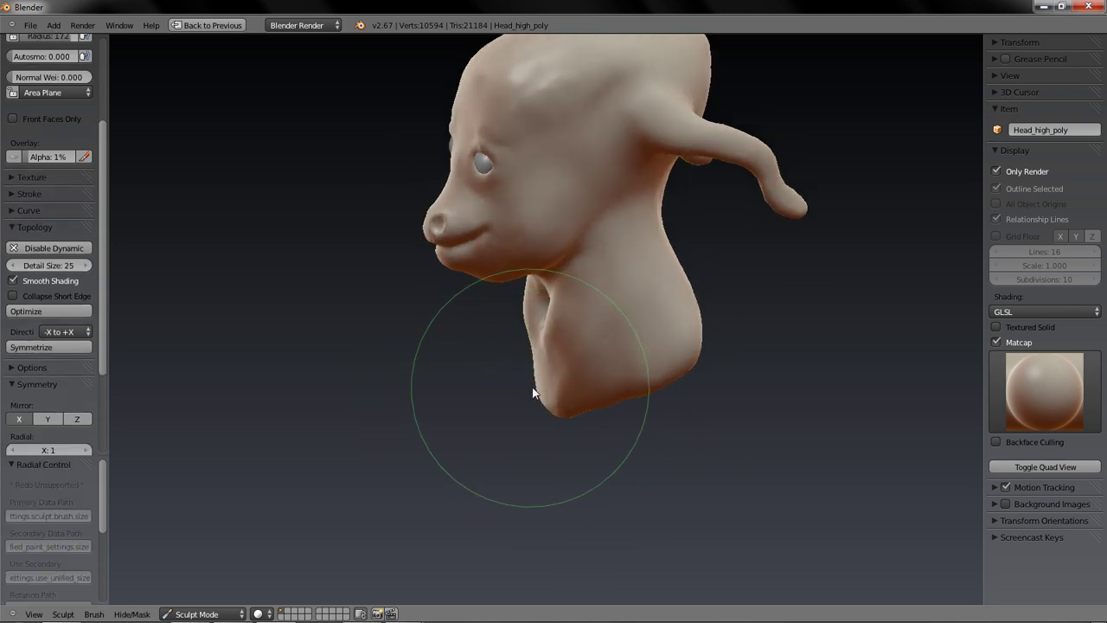
left_click_drag(533, 357, 525, 348)
key("f")
left_click(477, 370)
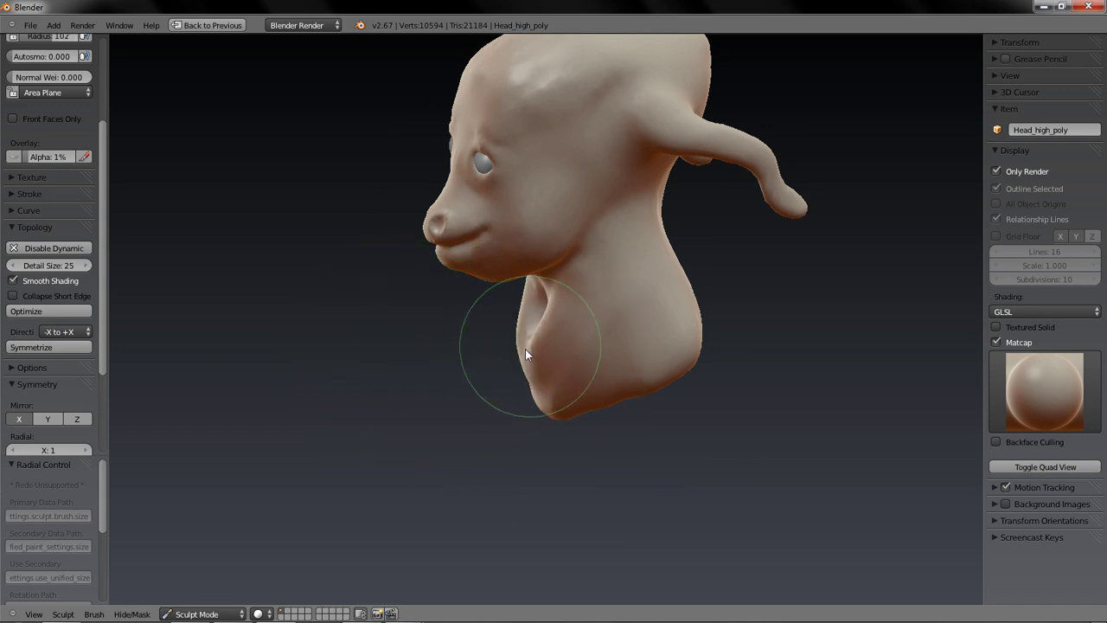
mouse_move(513, 432)
middle_mouse_down()
mouse_move(558, 460)
mouse_move(561, 397)
mouse_move(507, 446)
mouse_move(563, 437)
mouse_move(531, 413)
middle_mouse_up()
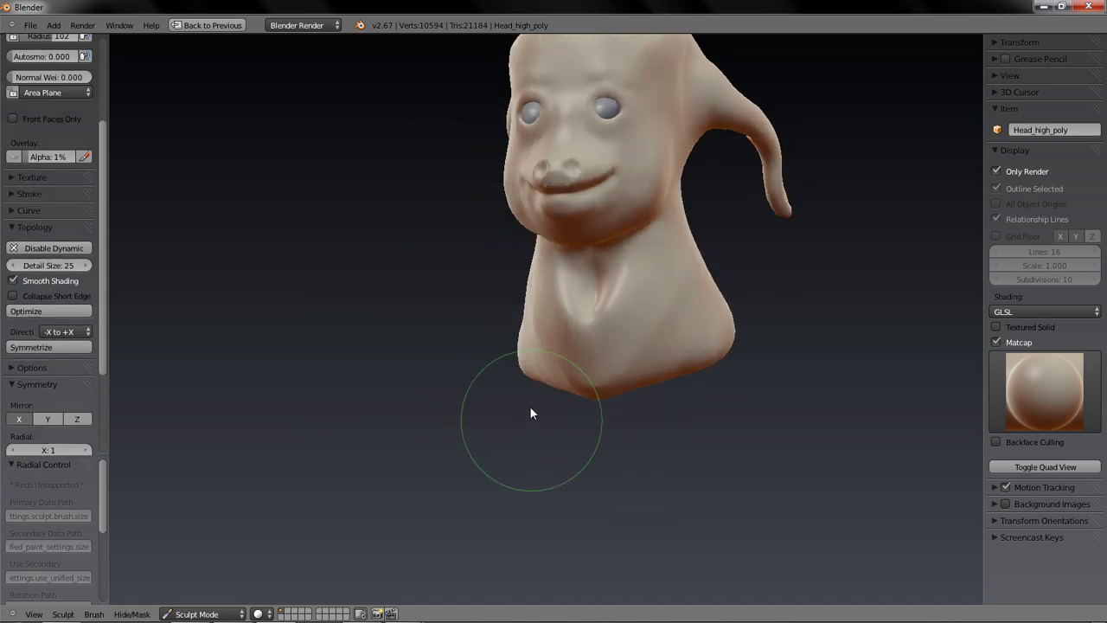
- Build up the throat muscles from below the jaw toward the centre of the neck using the Draw brush at radius 46
key("d")
key("f")
left_click(467, 379)
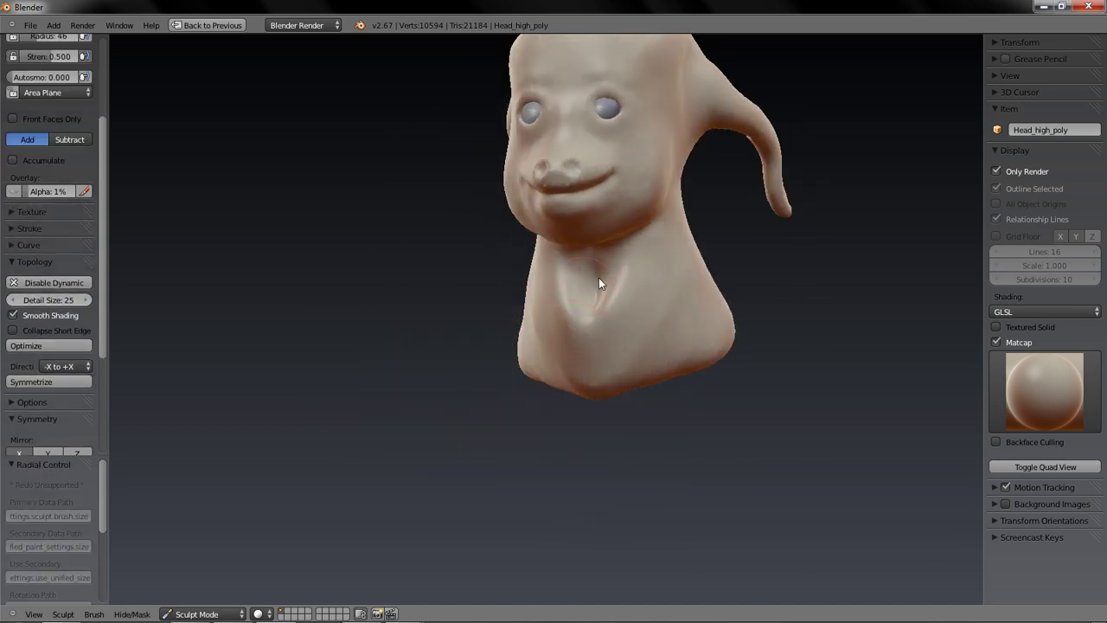
left_click_drag(632, 256, 572, 328)
left_click_drag(614, 293, 587, 346)
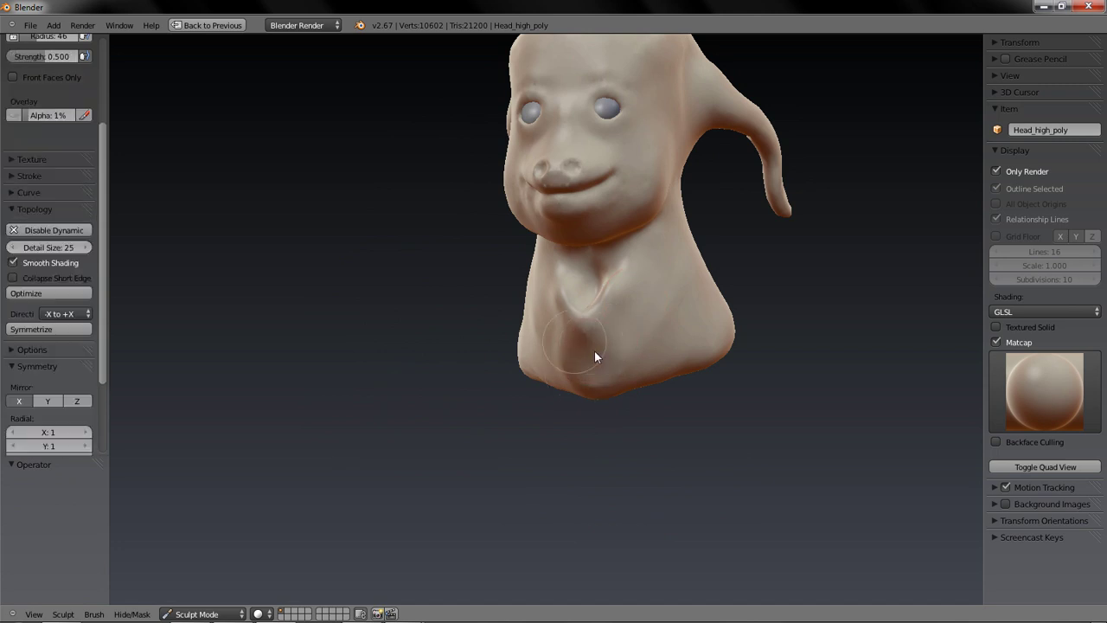
- Smooth the bulge at the front of the throat down toward the neck base
key("KP_1")
middle_click_drag(575, 471, 507, 346)
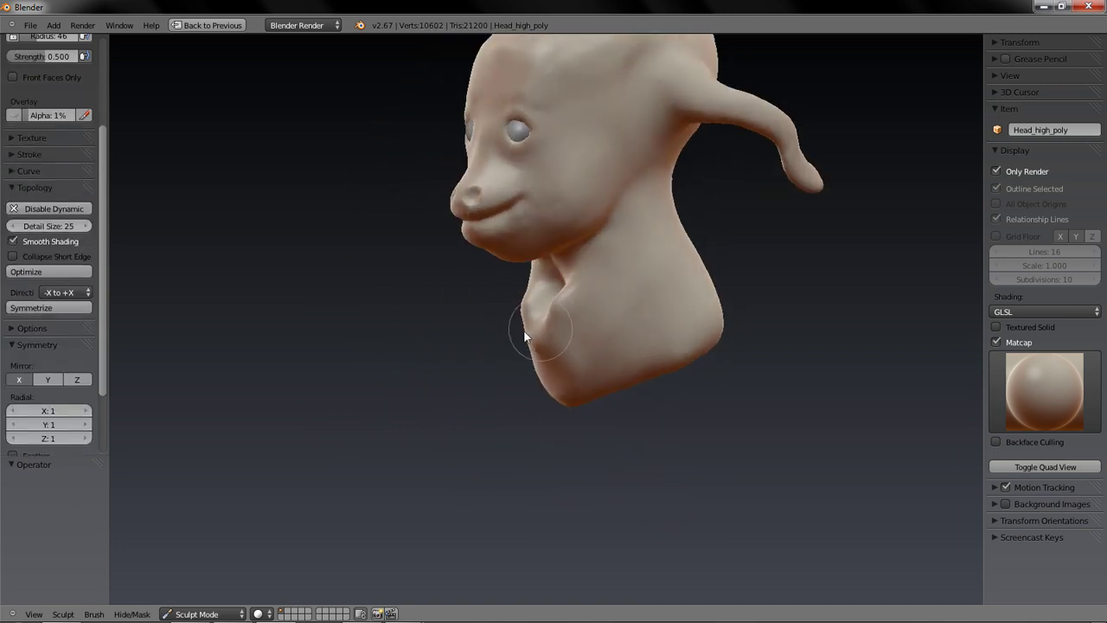
mouse_move(558, 325)
left_mouse_down()
mouse_move(537, 351)
mouse_move(550, 380)
mouse_move(536, 409)
left_mouse_up()
- Lower the Draw brush strength to 0.271 and refine the side of the throat below the jaw
key("d")
mouse_move(473, 467)
middle_mouse_down()
mouse_move(502, 481)
mouse_move(606, 447)
mouse_move(741, 467)
mouse_move(477, 447)
mouse_move(581, 221)
middle_mouse_up()
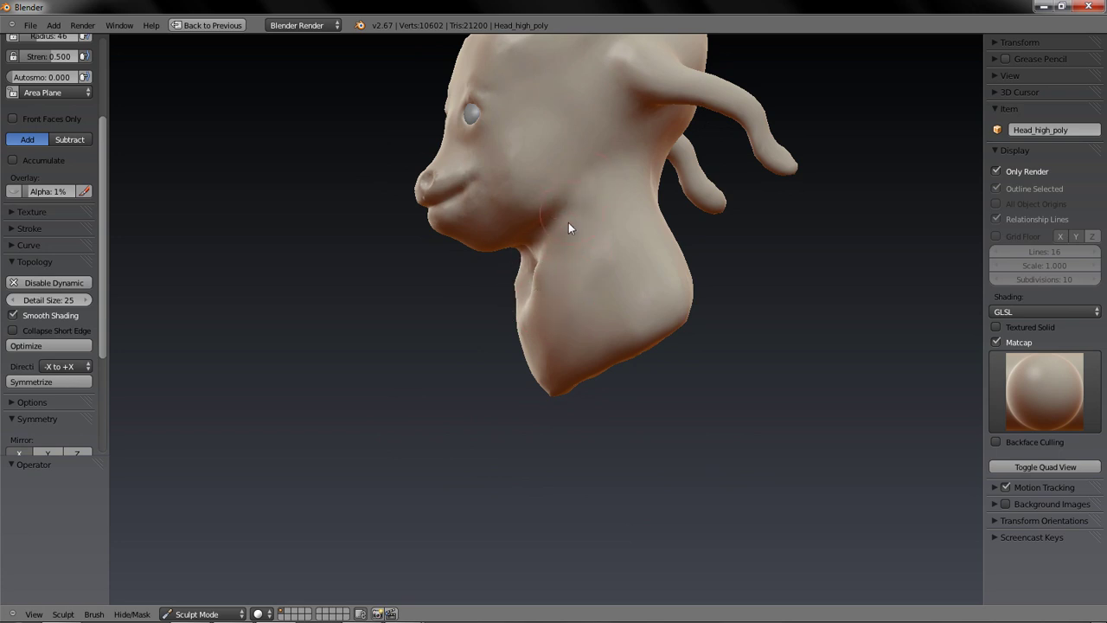
key("shift+f")
left_click(519, 338)
middle_click_drag(480, 379, 600, 267)
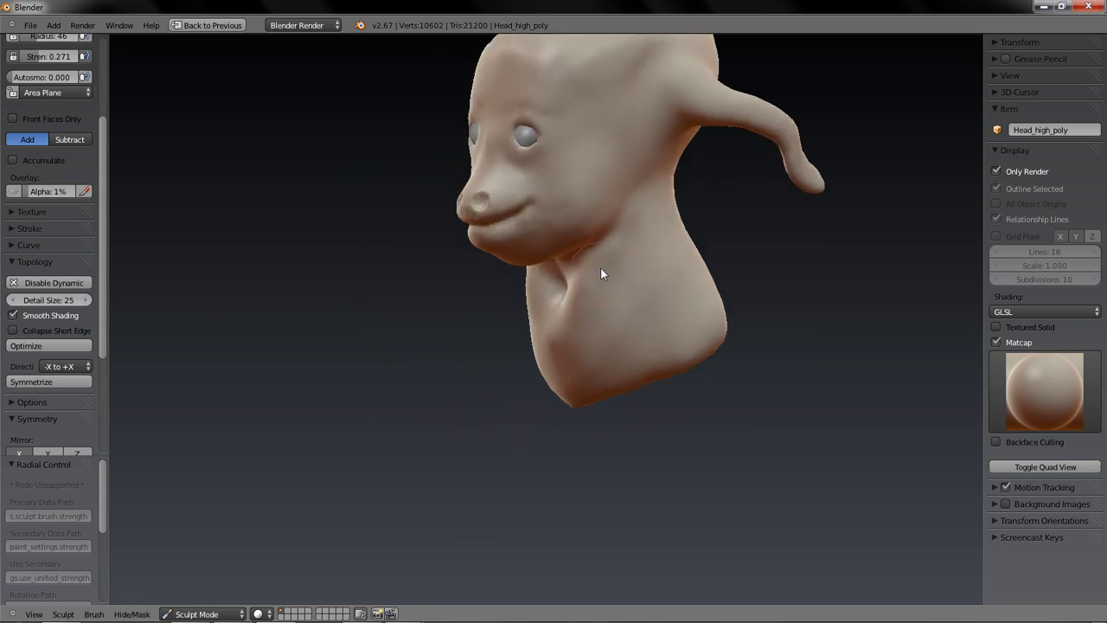
- Smooth the throat and the front edge of the neck base, and redraw the throat muscle with light Draw strokes
key("s")
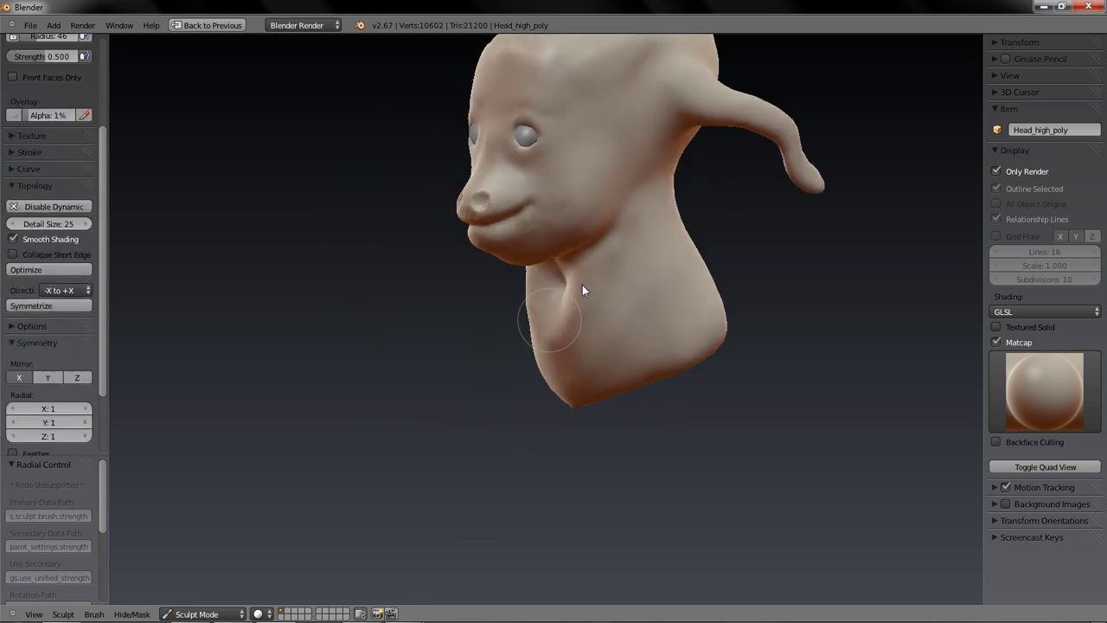
left_click_drag(570, 316, 563, 342, "shift")
mouse_move(505, 405)
middle_mouse_down()
mouse_move(544, 412)
mouse_move(569, 394)
middle_mouse_up()
left_click_drag(602, 319, 602, 368, "shift")
left_click_drag(579, 423, 606, 399, "shift")
mouse_move(597, 397)
middle_mouse_down()
mouse_move(511, 459)
mouse_move(586, 295)
middle_mouse_up()
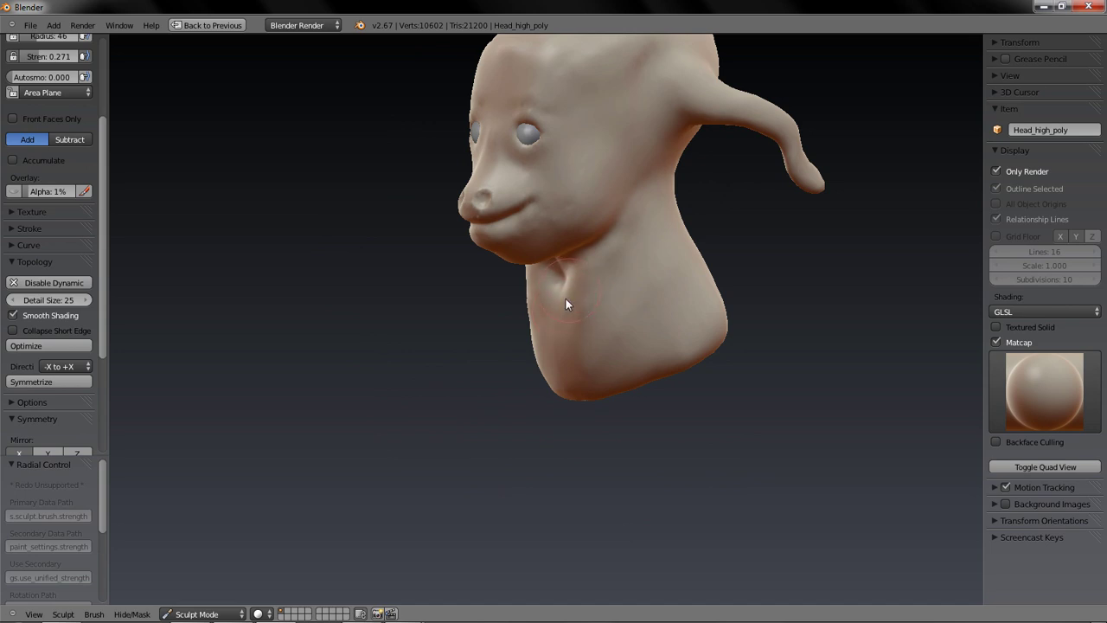
mouse_move(492, 398)
middle_mouse_down()
mouse_move(545, 417)
mouse_move(592, 284)
middle_mouse_up()
left_click_drag(595, 298, 597, 285)
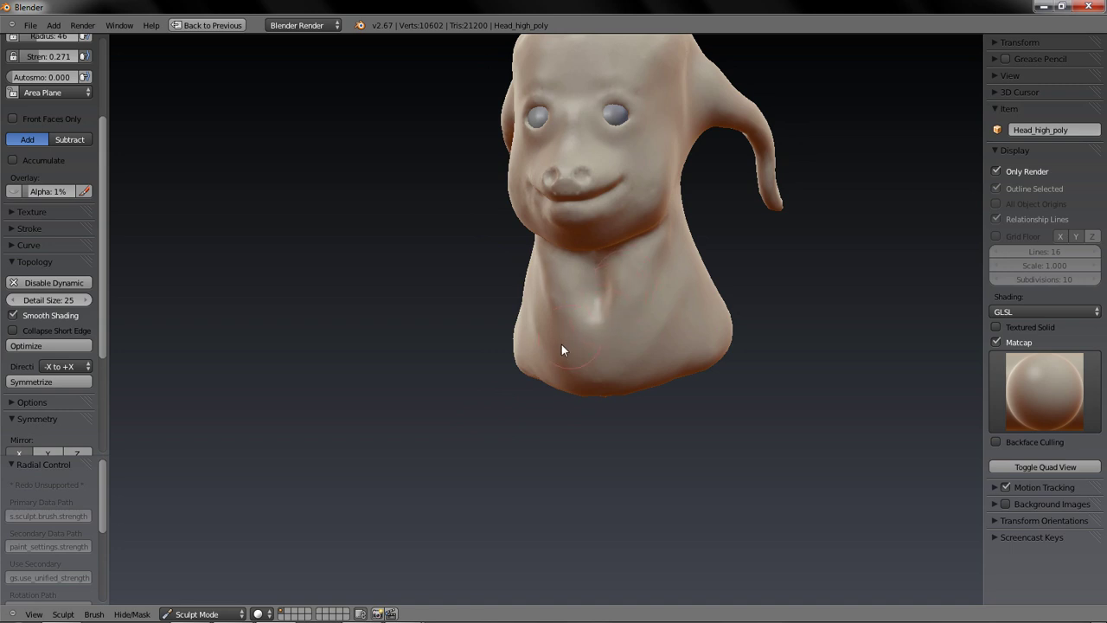
- Build up the throat muscle ridges using the Clay Strips brush at radius 46 and smooth them
scroll(103, 173, "up", 5)
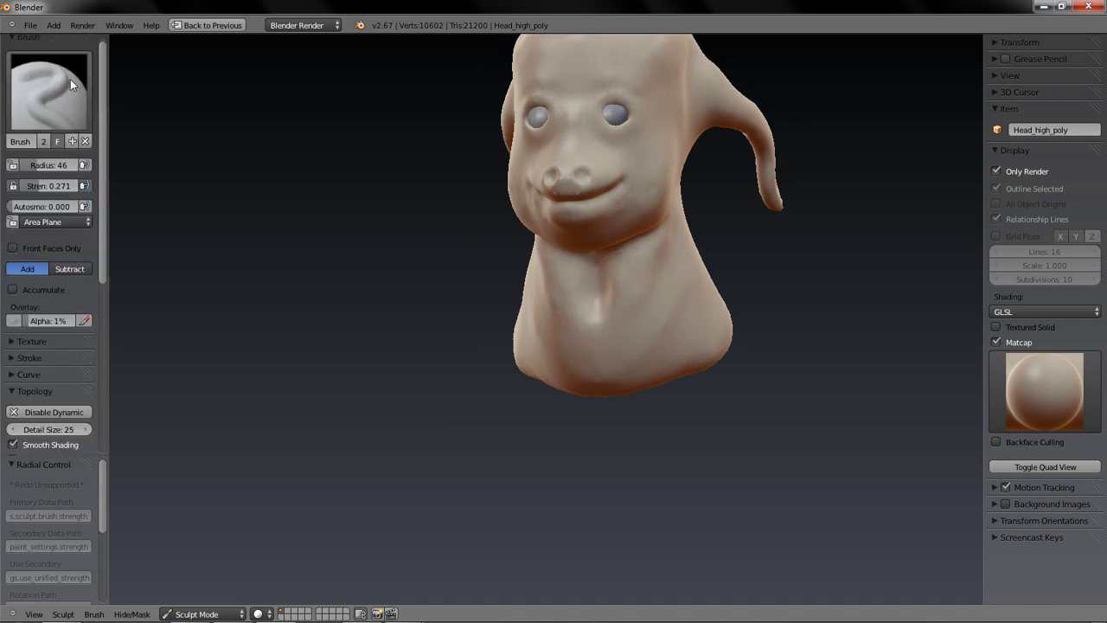
left_click(70, 79)
left_click(206, 177)
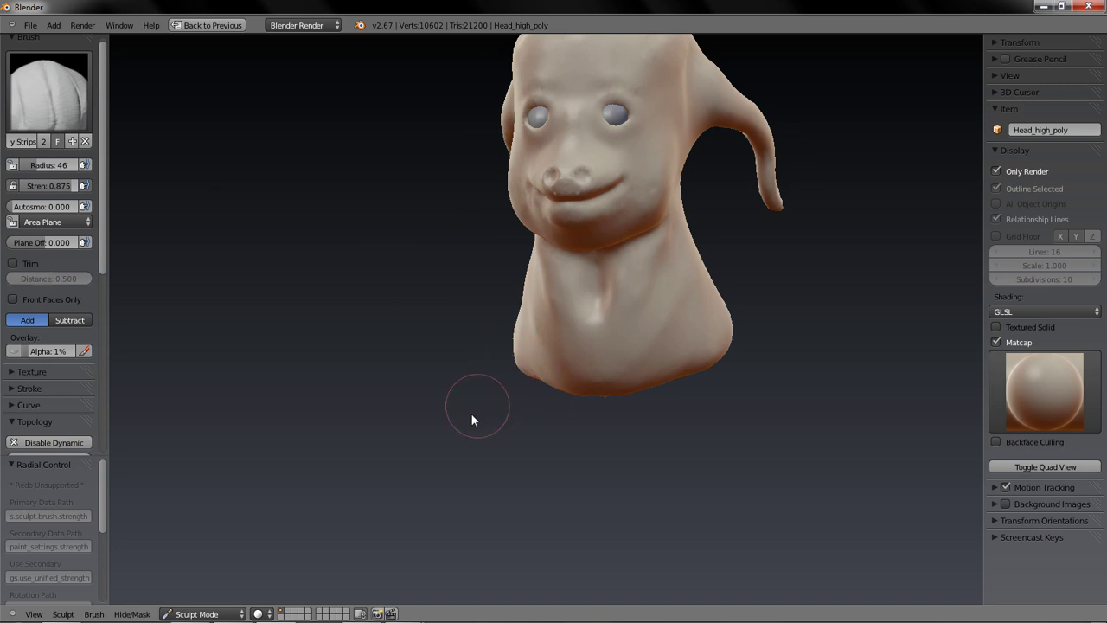
middle_click_drag(472, 415, 536, 306)
left_click_drag(557, 325, 562, 330)
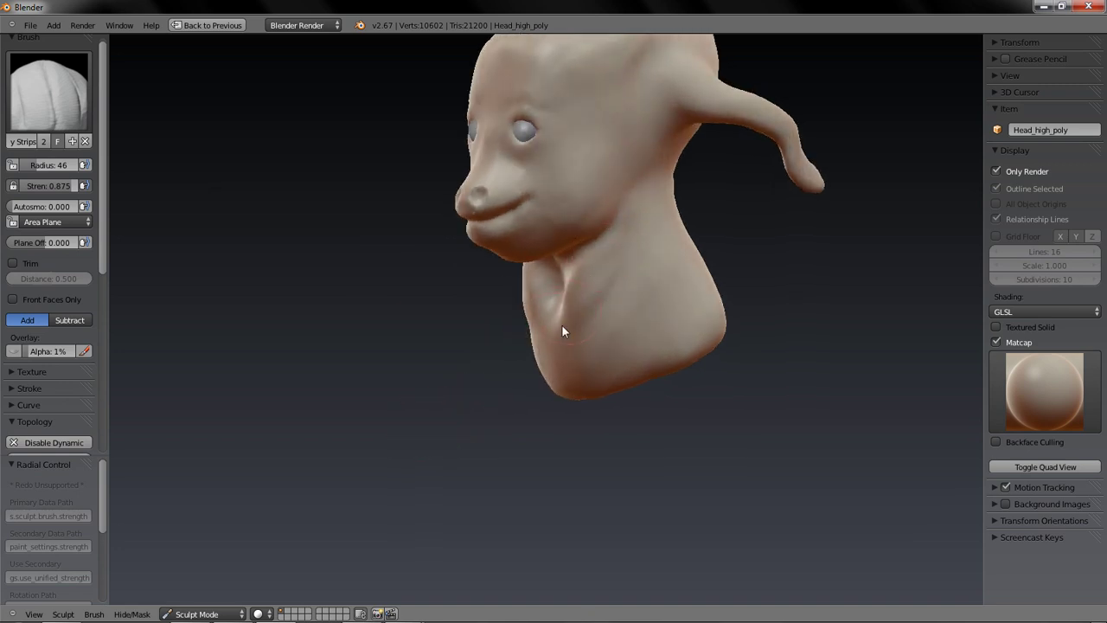
mouse_move(589, 291)
left_mouse_down()
mouse_move(606, 264)
mouse_move(579, 298)
left_mouse_up()
key("s")
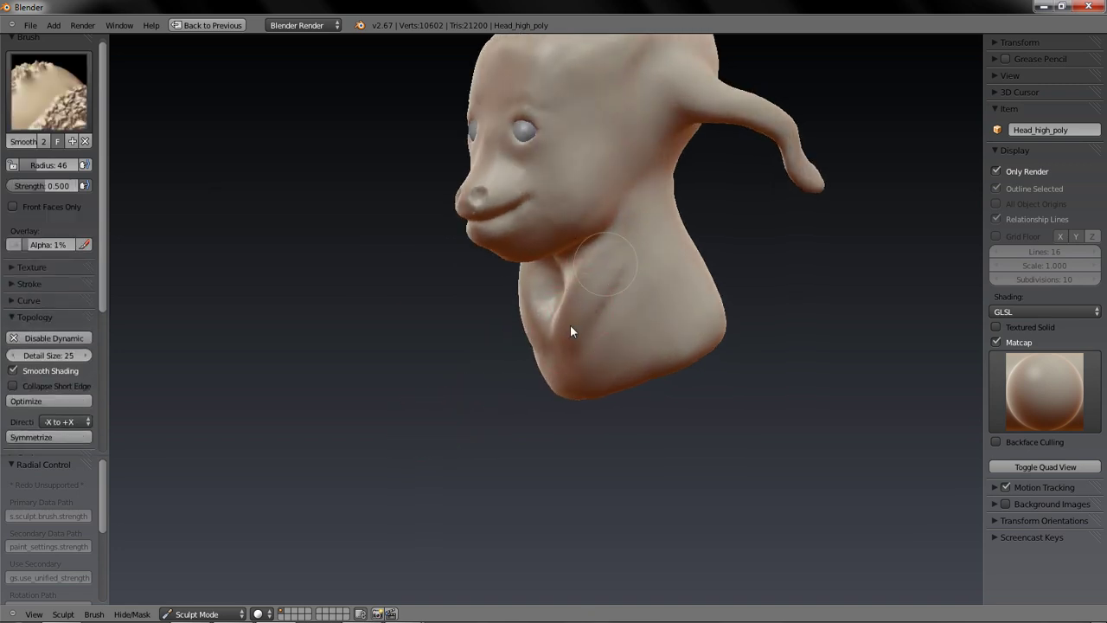
left_click_drag(553, 340, 601, 265, "shift")
- Reshape the front of the neck base below the throat using the Grab brush at radius 200
mouse_move(486, 443)
middle_mouse_down()
mouse_move(694, 472)
mouse_move(561, 447)
mouse_move(526, 474)
mouse_move(573, 460)
mouse_move(515, 451)
mouse_move(585, 371)
mouse_move(501, 259)
middle_mouse_up()
key("g")
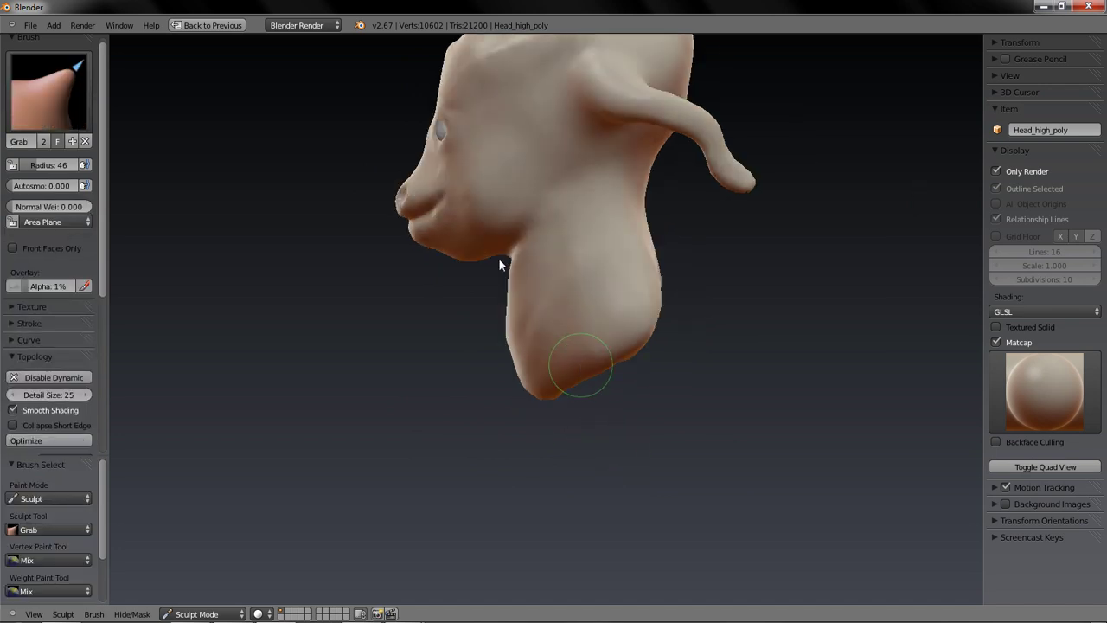
key("f")
left_click(514, 438)
mouse_move(513, 352)
left_mouse_down()
mouse_move(521, 356)
mouse_move(510, 357)
left_mouse_up()
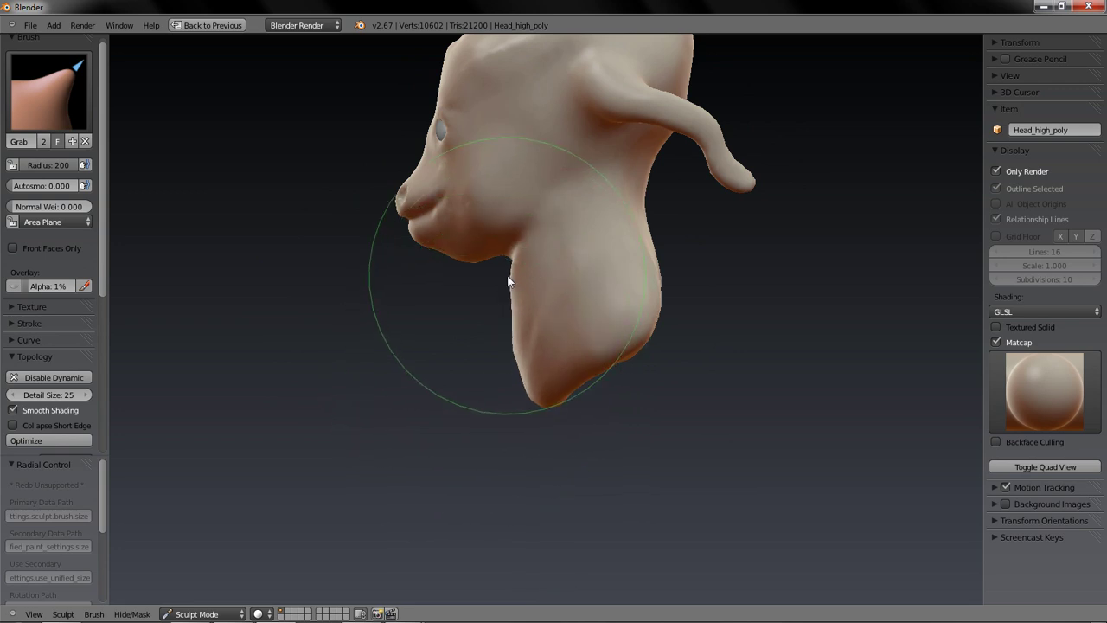
- Adjust the throat's front profile and pull the back of the neck base outward using the Grab brush at radius 159
key("f")
left_click(480, 307)
left_click_drag(511, 287, 514, 287)
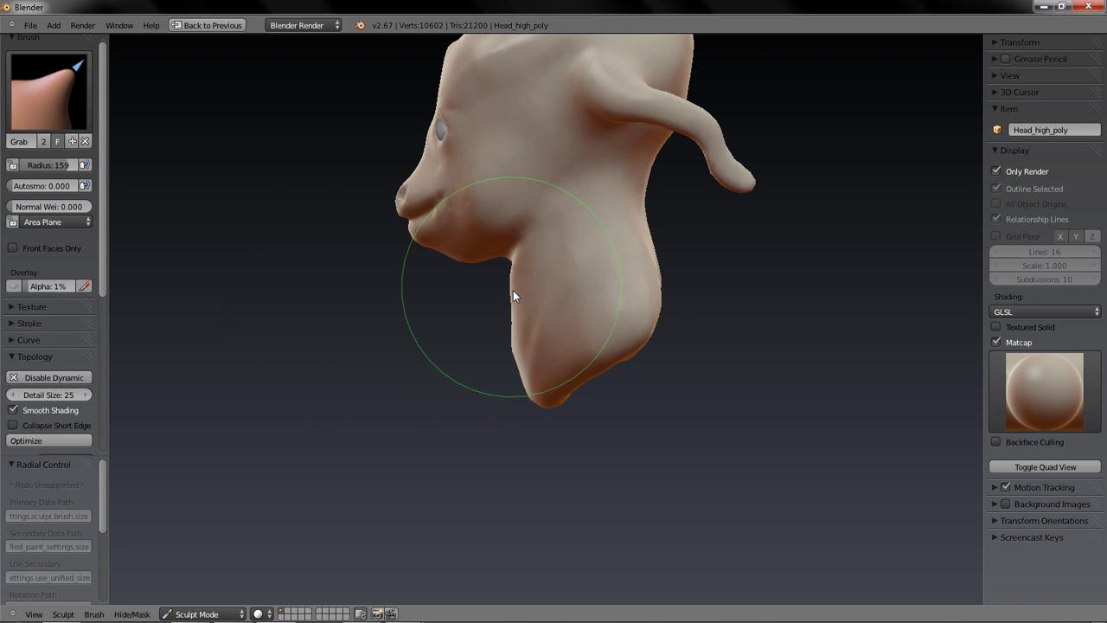
left_click_drag(644, 340, 662, 354)
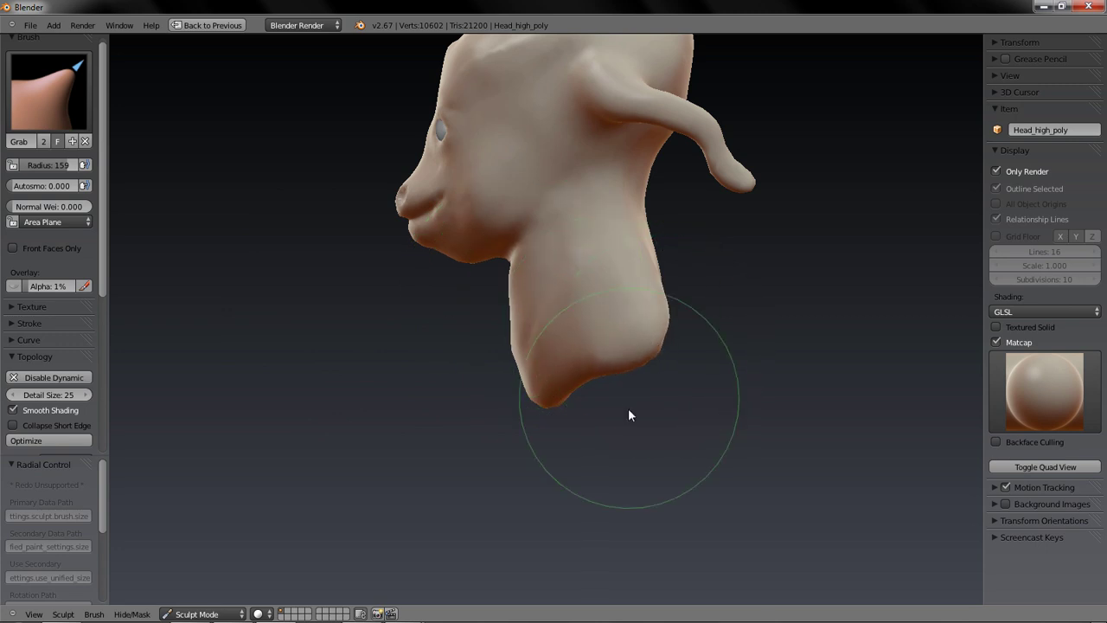
- Examine the reshaped neck base and the whole horned head from the back, the front and both sides
mouse_move(635, 467)
middle_mouse_down()
mouse_move(546, 496)
mouse_move(571, 383)
middle_mouse_up()
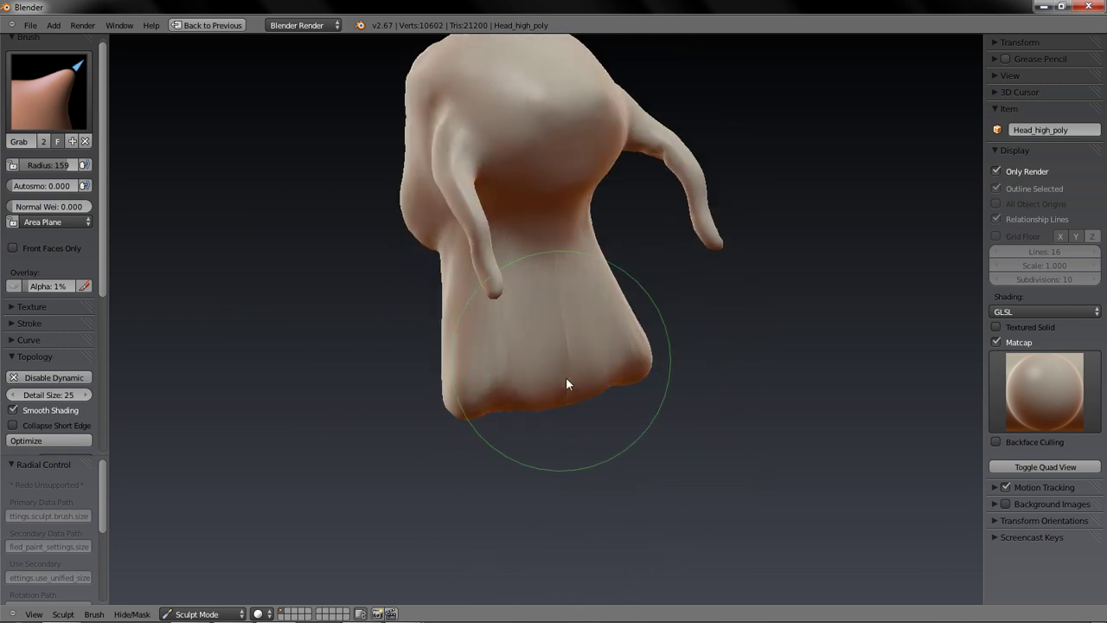
middle_click_drag(424, 483, 723, 454)
mouse_move(617, 456)
middle_mouse_down()
mouse_move(707, 447)
mouse_move(613, 459)
mouse_move(672, 356)
middle_mouse_up()
scroll(671, 351, "down", 2)
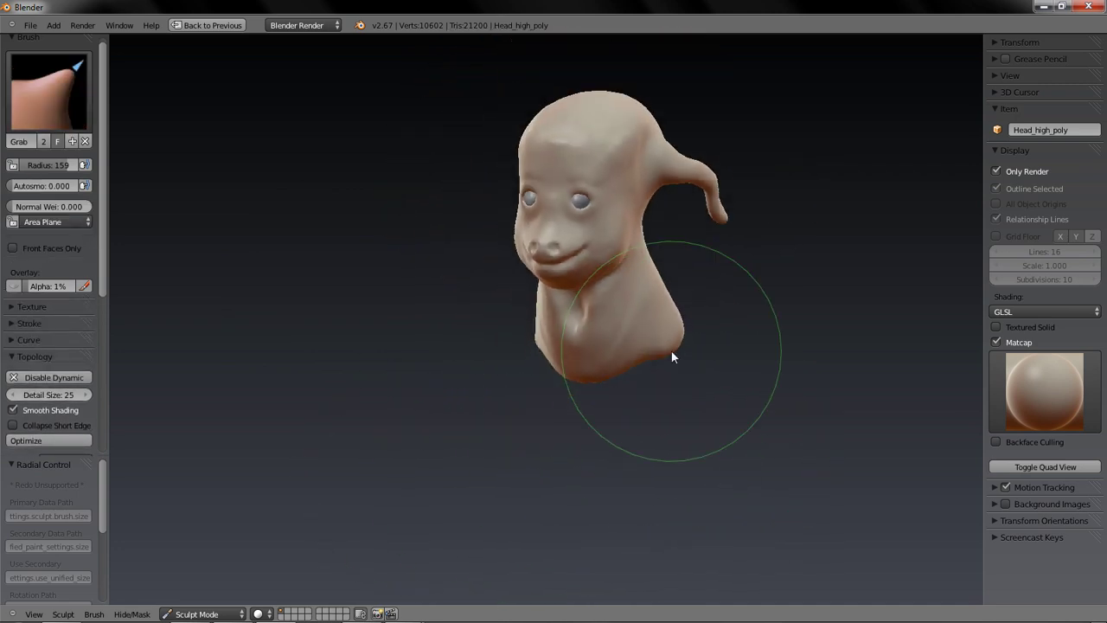
mouse_move(490, 327)
middle_mouse_down()
mouse_move(420, 343)
mouse_move(378, 383)
middle_mouse_up()
mouse_move(412, 417)
middle_mouse_down()
mouse_move(506, 424)
mouse_move(383, 388)
mouse_move(371, 401)
mouse_move(449, 430)
mouse_move(364, 390)
mouse_move(348, 398)
mouse_move(415, 427)
mouse_move(395, 420)
mouse_move(395, 579)
middle_mouse_up()
middle_click_drag(385, 455, 409, 450)
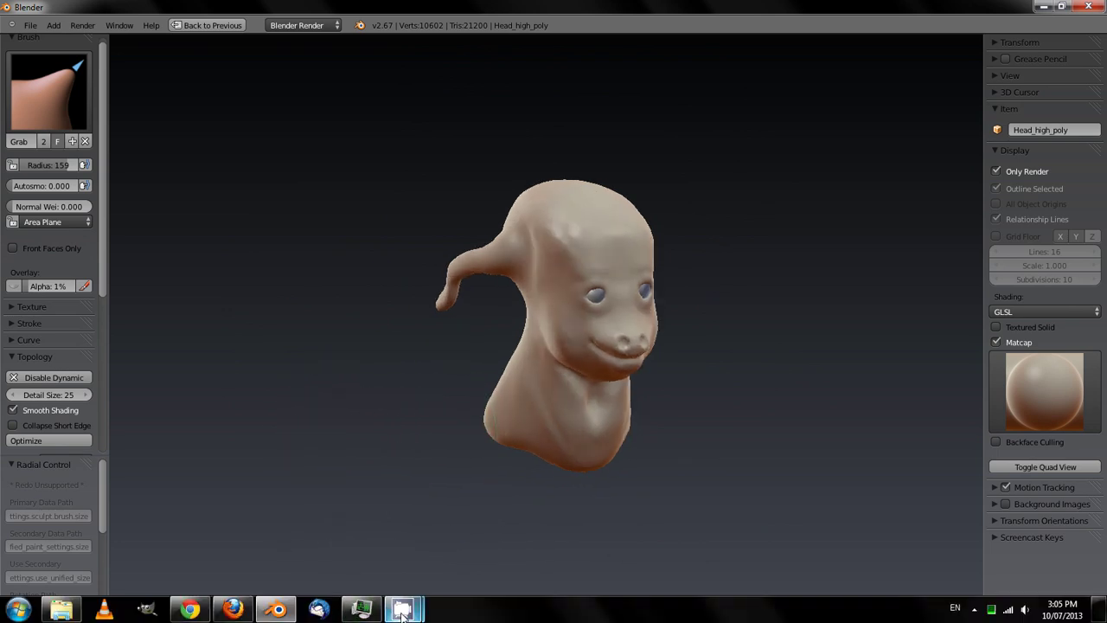
left_click(402, 609)
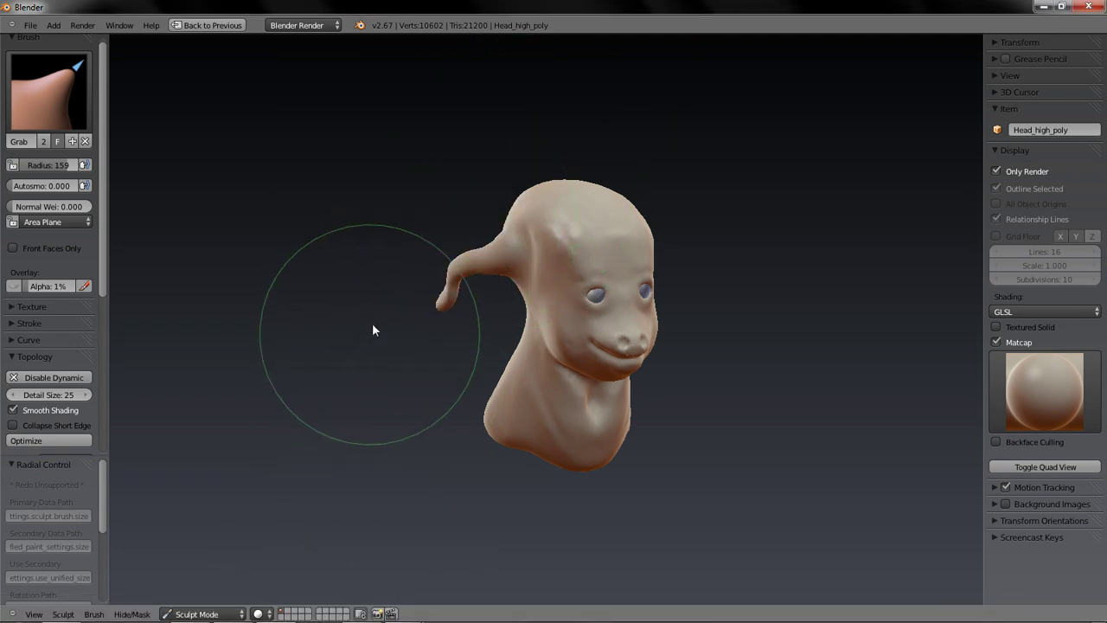
mouse_move(402, 370)
middle_mouse_down()
mouse_move(329, 383)
mouse_move(539, 395)
mouse_move(620, 366)
mouse_move(353, 371)
mouse_move(328, 383)
mouse_move(336, 391)
mouse_move(329, 372)
mouse_move(325, 389)
mouse_move(338, 366)
mouse_move(361, 385)
mouse_move(374, 365)
mouse_move(361, 348)
middle_mouse_up()
mouse_move(371, 410)
middle_mouse_down()
mouse_move(326, 430)
mouse_move(351, 414)
middle_mouse_up()
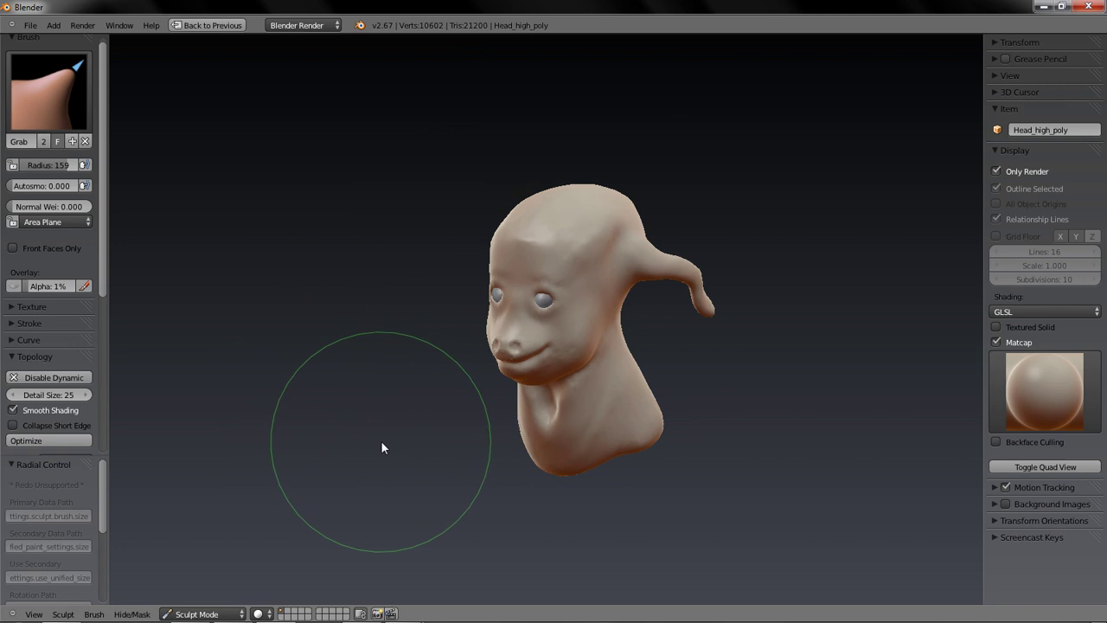
mouse_move(383, 461)
middle_mouse_down()
mouse_move(363, 457)
mouse_move(435, 461)
mouse_move(386, 452)
mouse_move(527, 447)
mouse_move(385, 441)
middle_mouse_up()
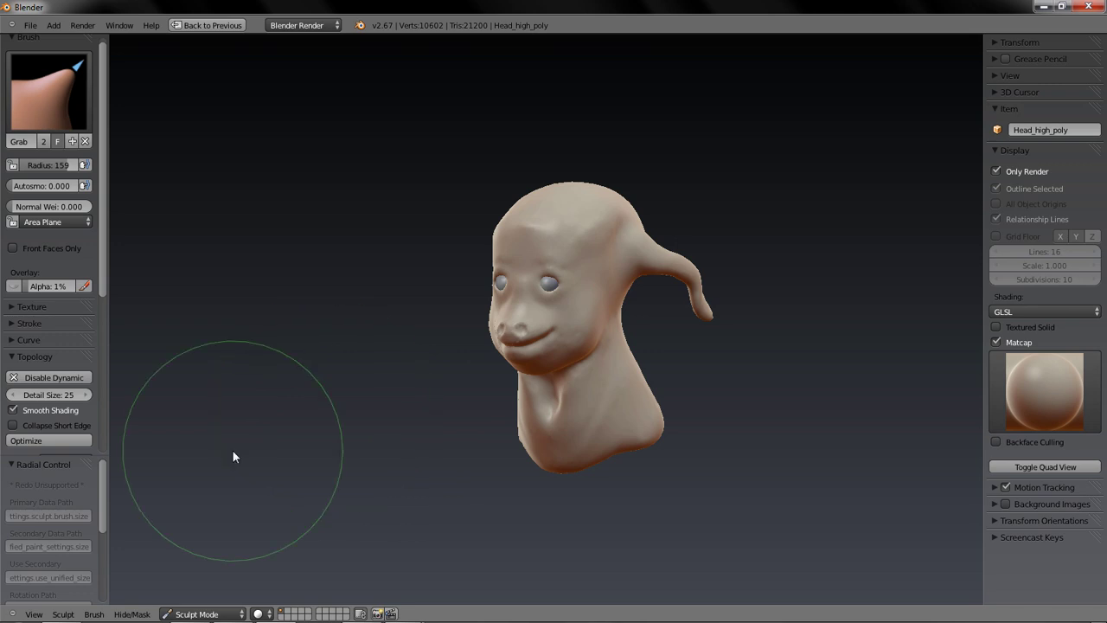
middle_click_drag(304, 401, 299, 412)
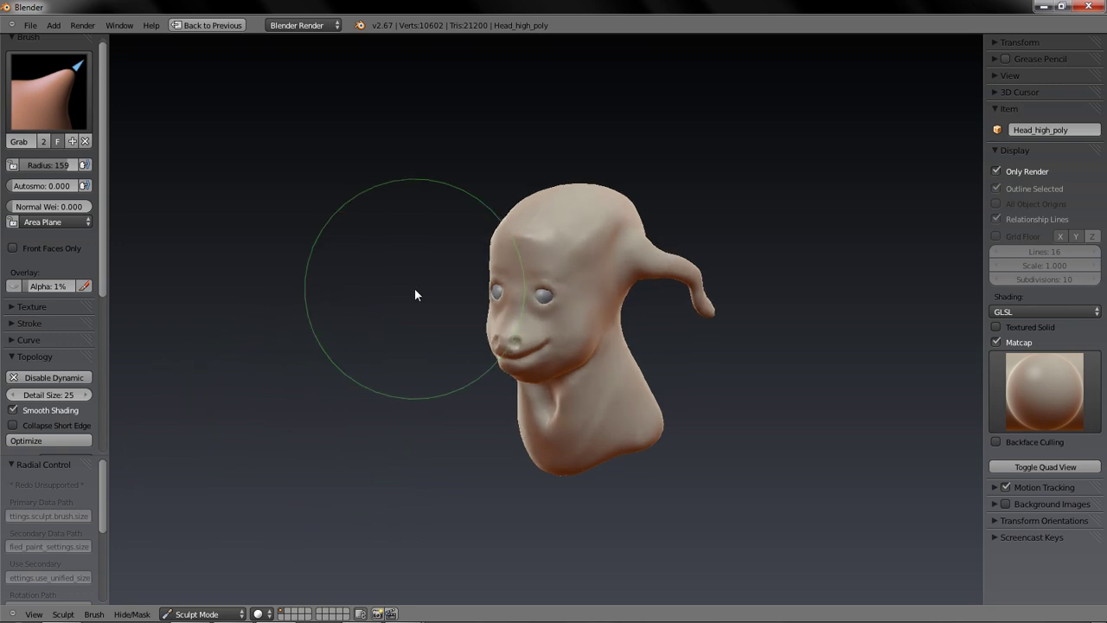
mouse_move(375, 329)
middle_mouse_down()
mouse_move(462, 321)
mouse_move(384, 327)
middle_mouse_up()
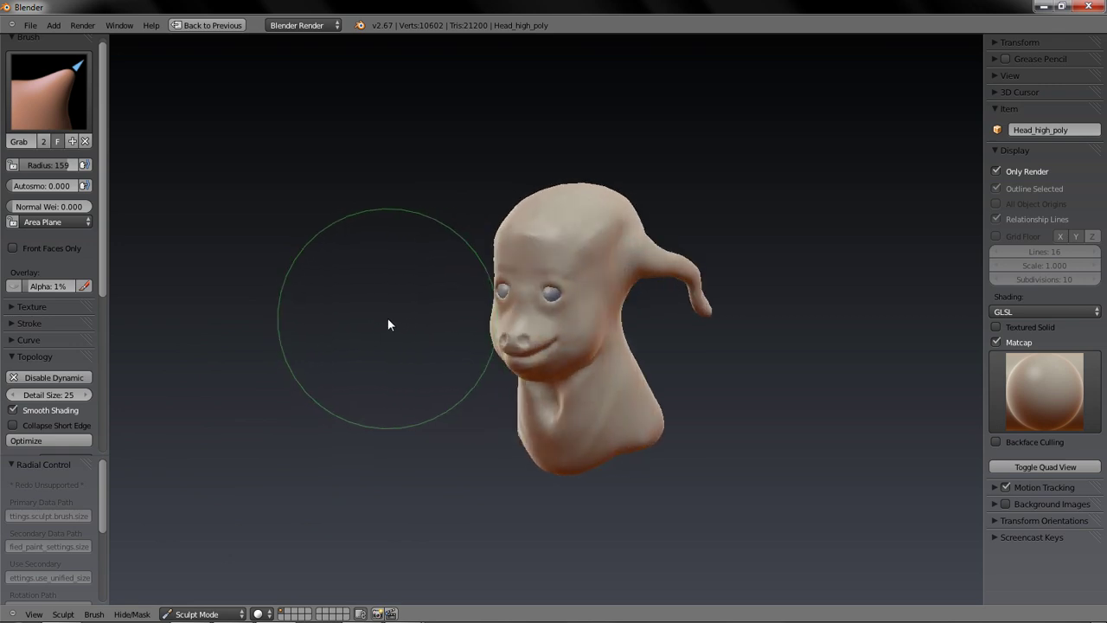
scroll(387, 319, "up", 2)
mouse_move(624, 271)
middle_mouse_down()
mouse_move(605, 271)
mouse_move(634, 272)
middle_mouse_up()
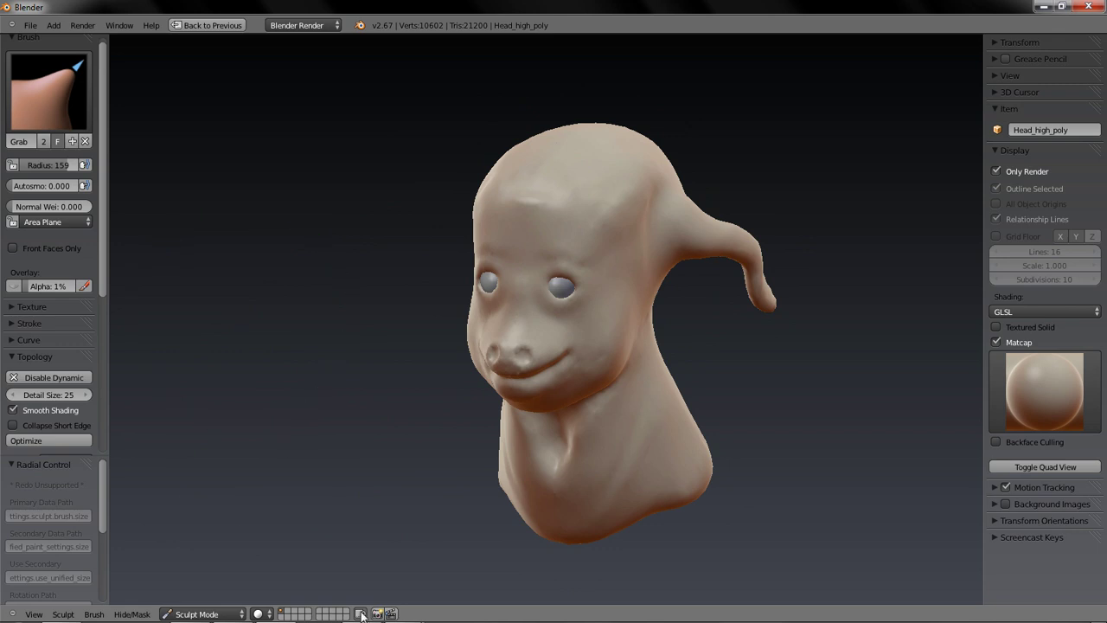
mouse_move(393, 611)
left_click(315, 530)
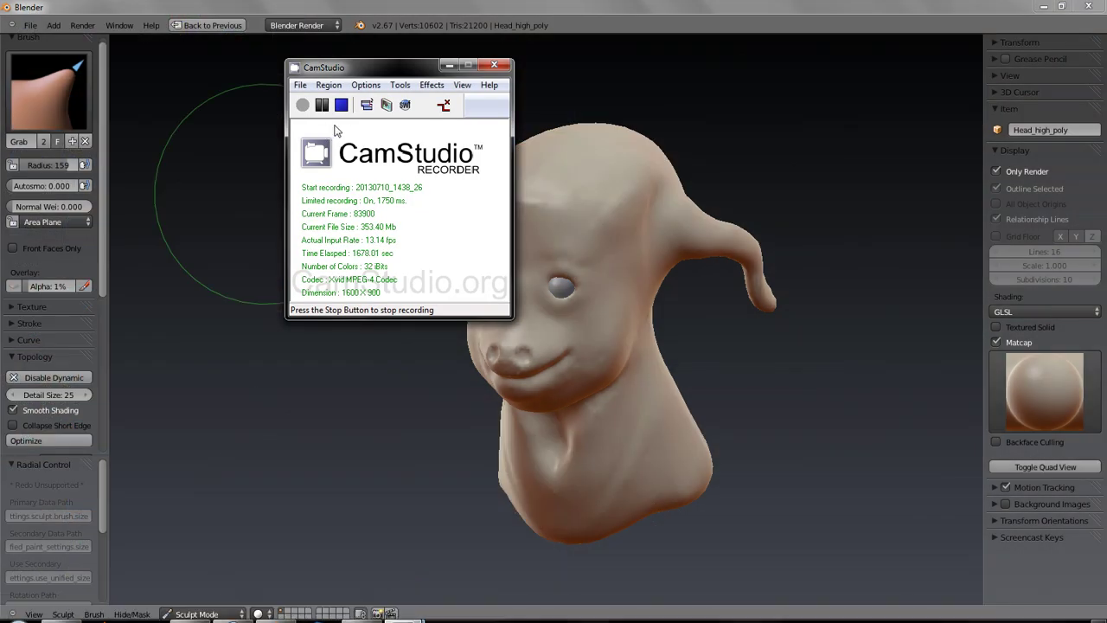